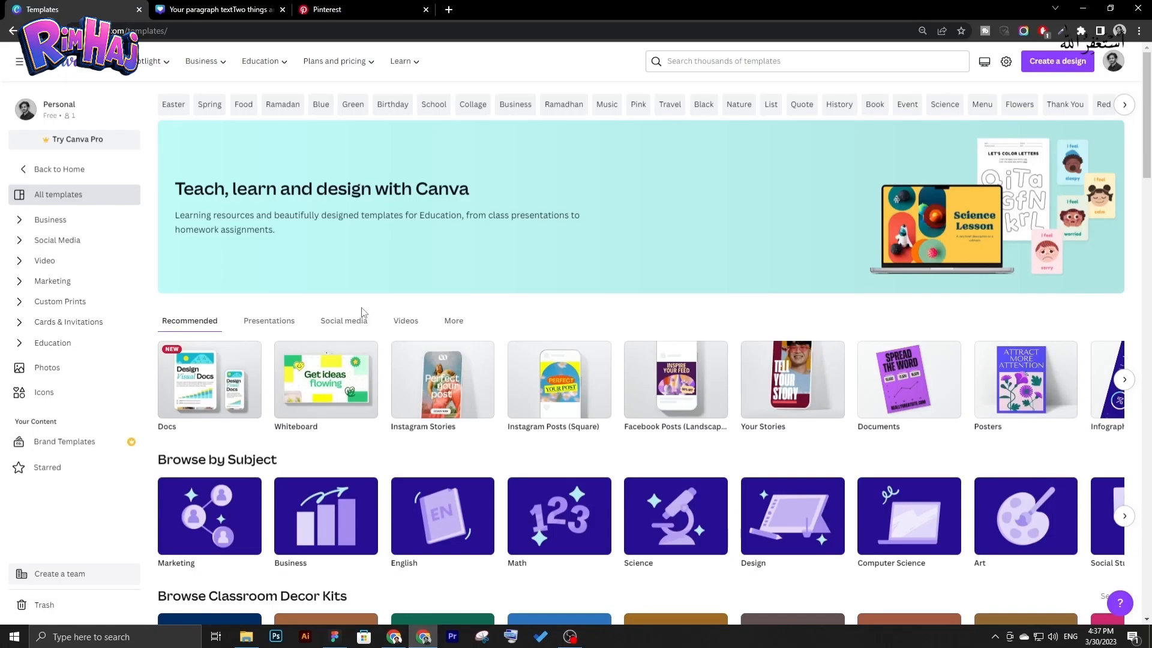
Close the Pinterest browser tab and the other open design tab, keeping only the Templates page.
{"action": "left_click", "coordinate": [425, 9]}
{"action": "left_click", "coordinate": [216, 9]}
{"action": "left_click", "coordinate": [283, 10]}
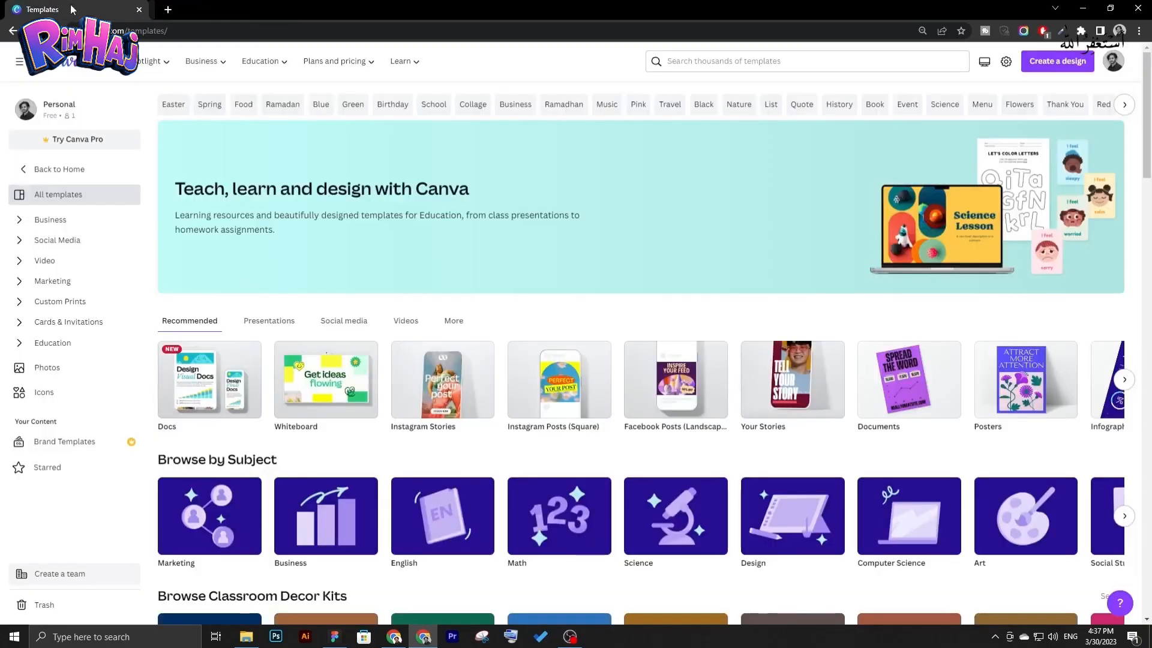
Search the template library for "resume".
{"action": "scroll", "coordinate": [348, 375], "scroll_direction": "down", "scroll_amount": 10}
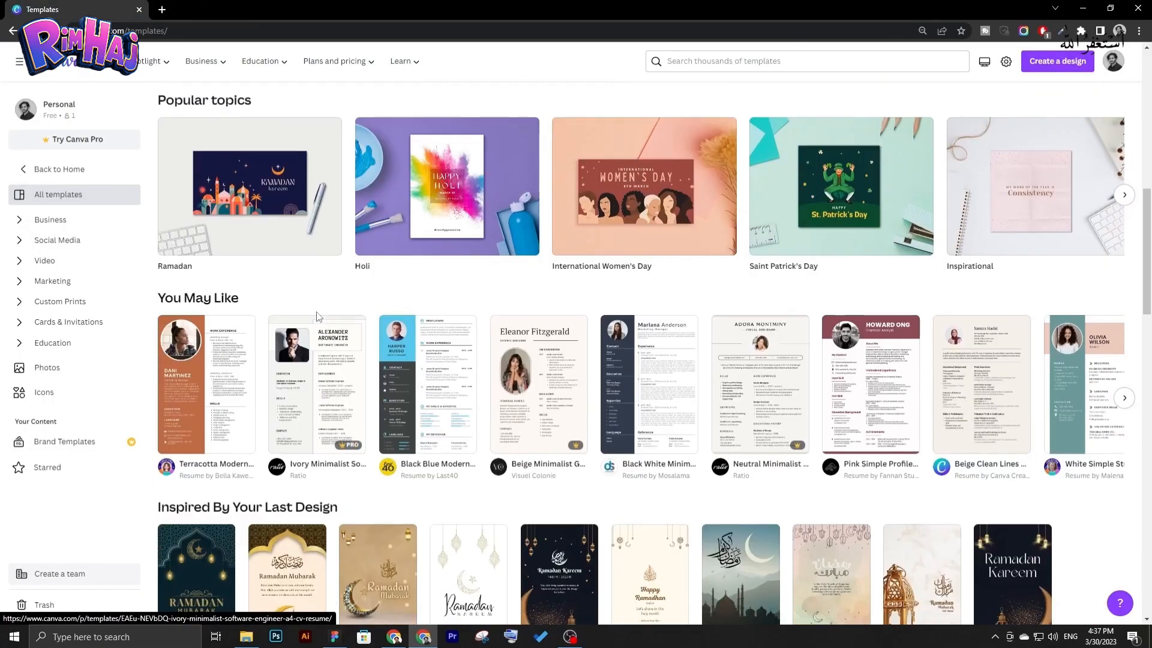
{"action": "scroll", "coordinate": [390, 312], "scroll_direction": "down", "scroll_amount": 4}
{"action": "scroll", "coordinate": [246, 288], "scroll_direction": "up", "scroll_amount": 2}
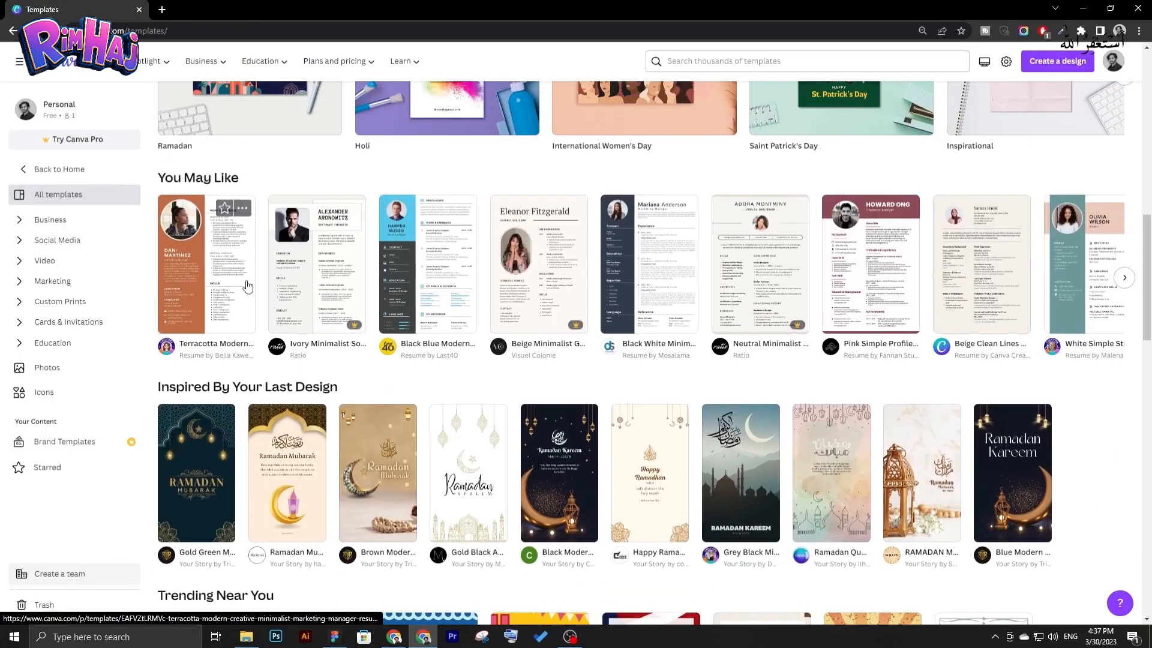
{"action": "left_click", "coordinate": [745, 64]}
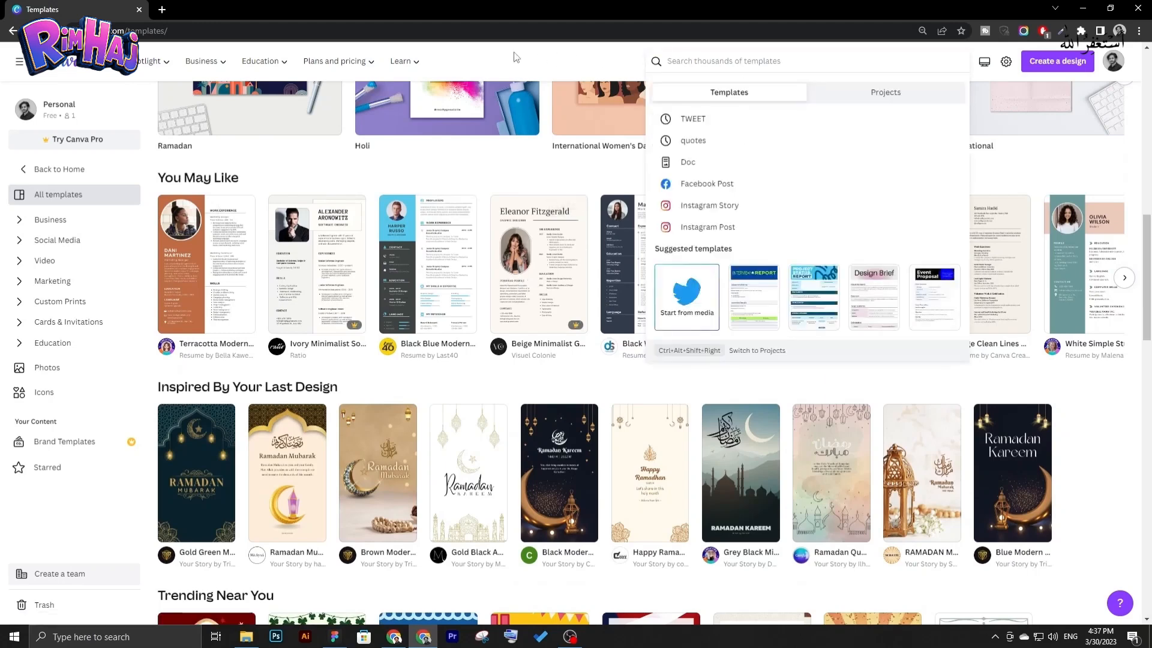
{"action": "type", "text": "resume"}
{"action": "key", "text": "Return"}
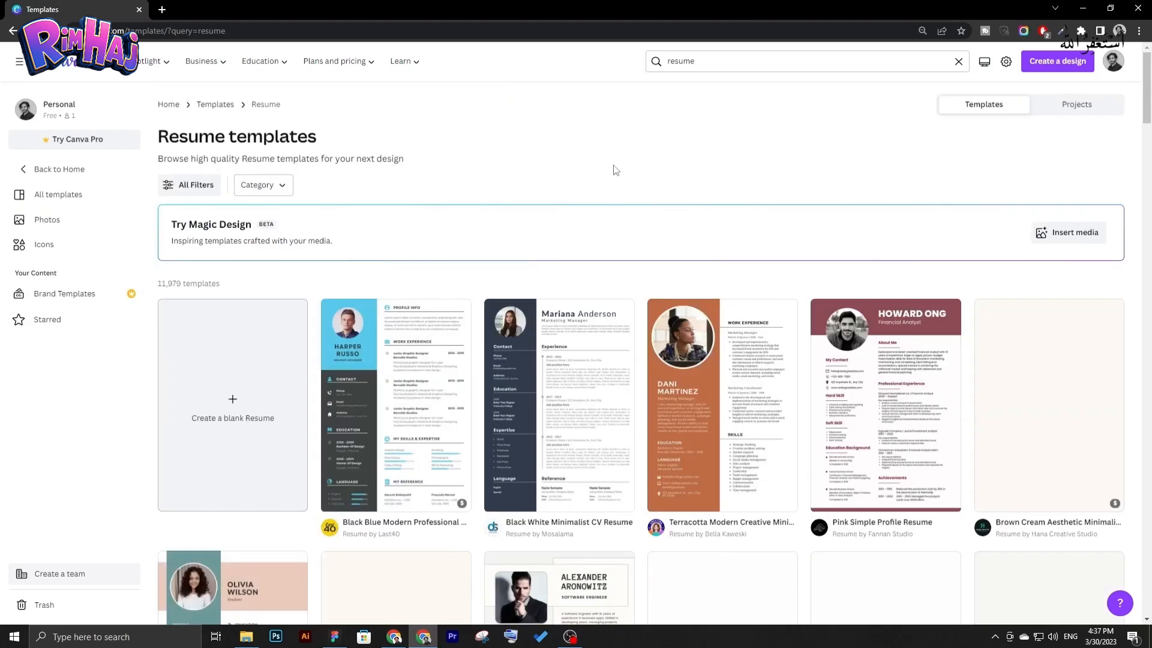
Browse the resume templates and check which filter options are available for narrowing them.
{"action": "scroll", "coordinate": [613, 169], "scroll_direction": "down", "scroll_amount": 3}
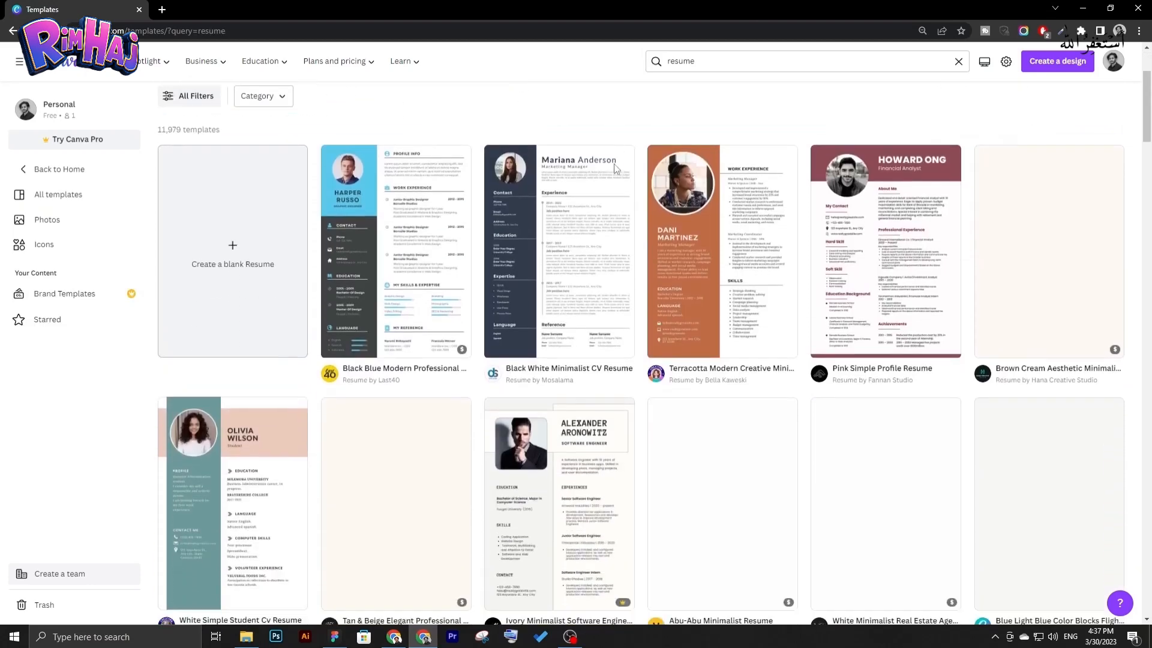
{"action": "scroll", "coordinate": [614, 164], "scroll_direction": "down", "scroll_amount": 2}
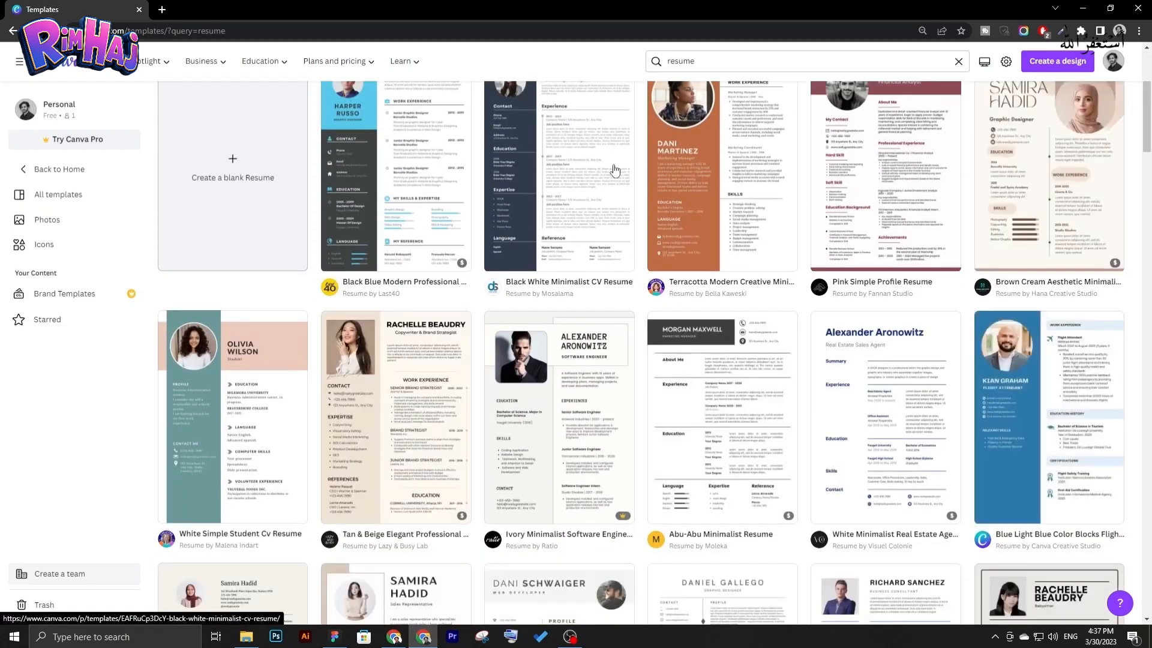
{"action": "scroll", "coordinate": [615, 170], "scroll_direction": "down", "scroll_amount": 3}
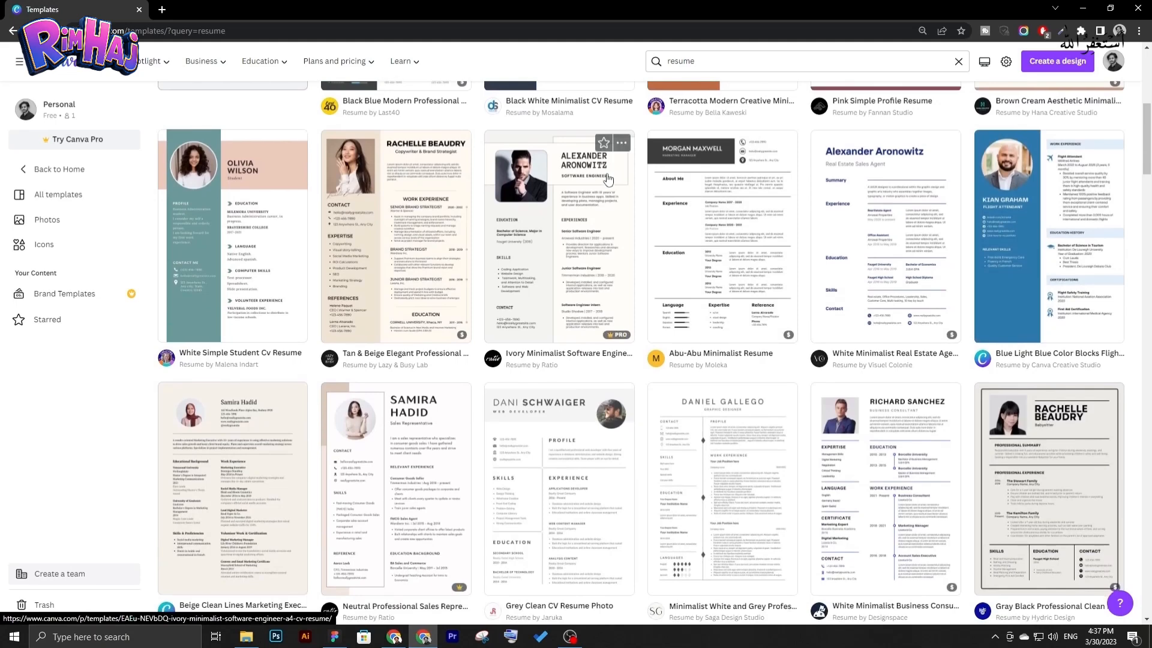
{"action": "scroll", "coordinate": [608, 178], "scroll_direction": "down", "scroll_amount": 1}
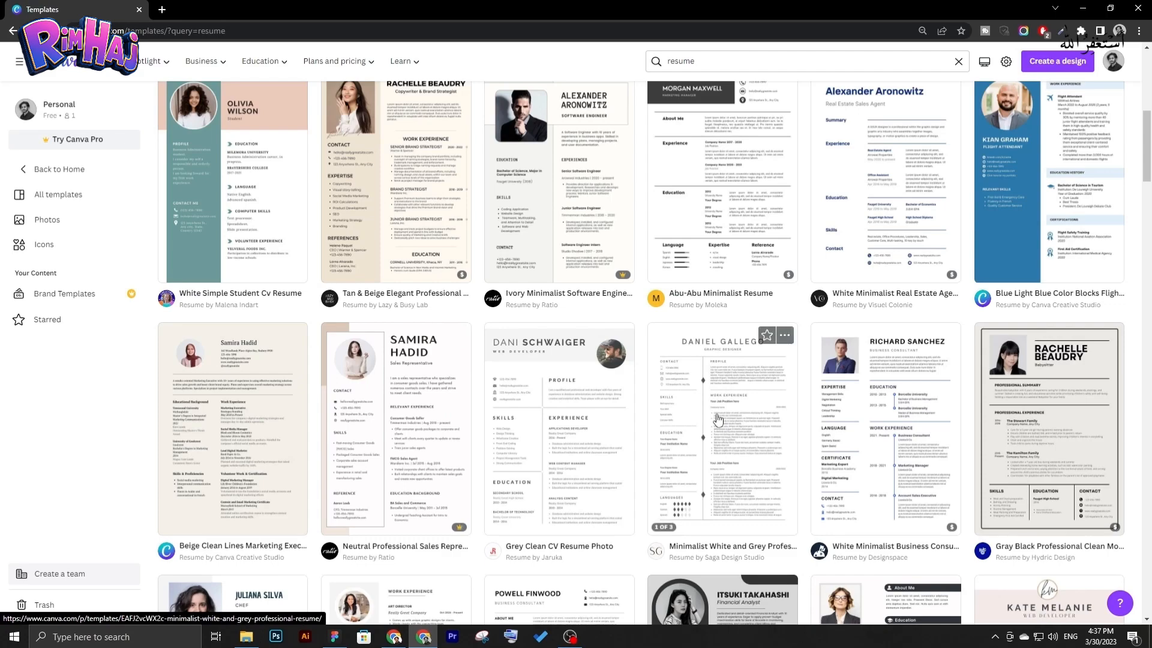
{"action": "scroll", "coordinate": [718, 419], "scroll_direction": "down", "scroll_amount": 2}
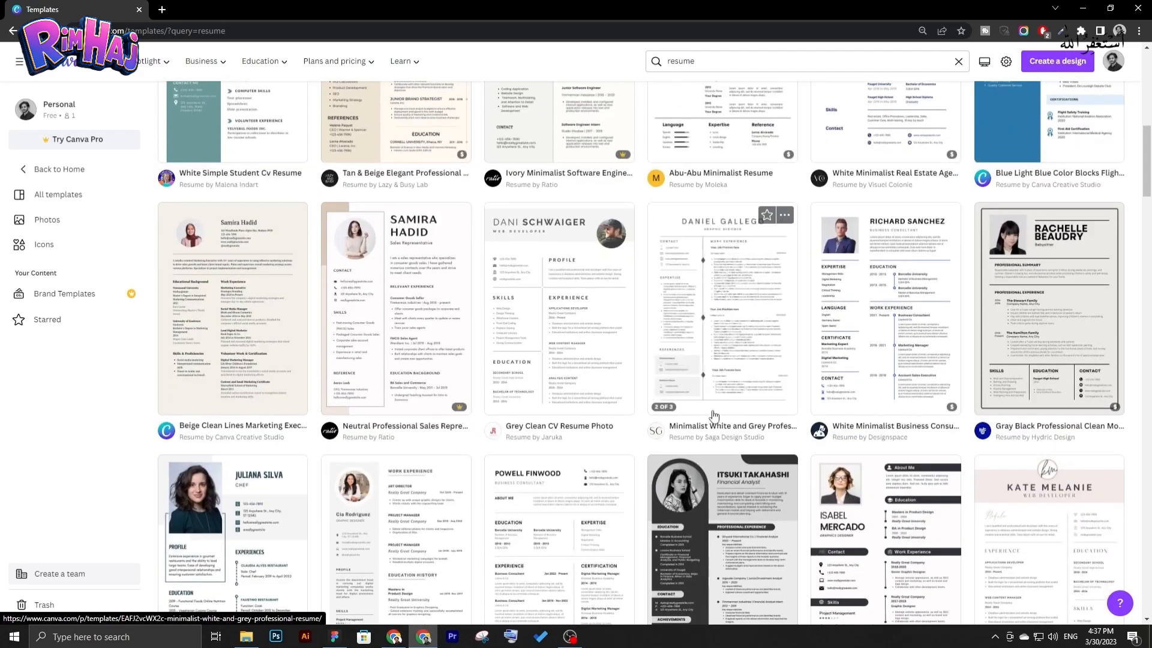
{"action": "scroll", "coordinate": [714, 415], "scroll_direction": "up", "scroll_amount": 10}
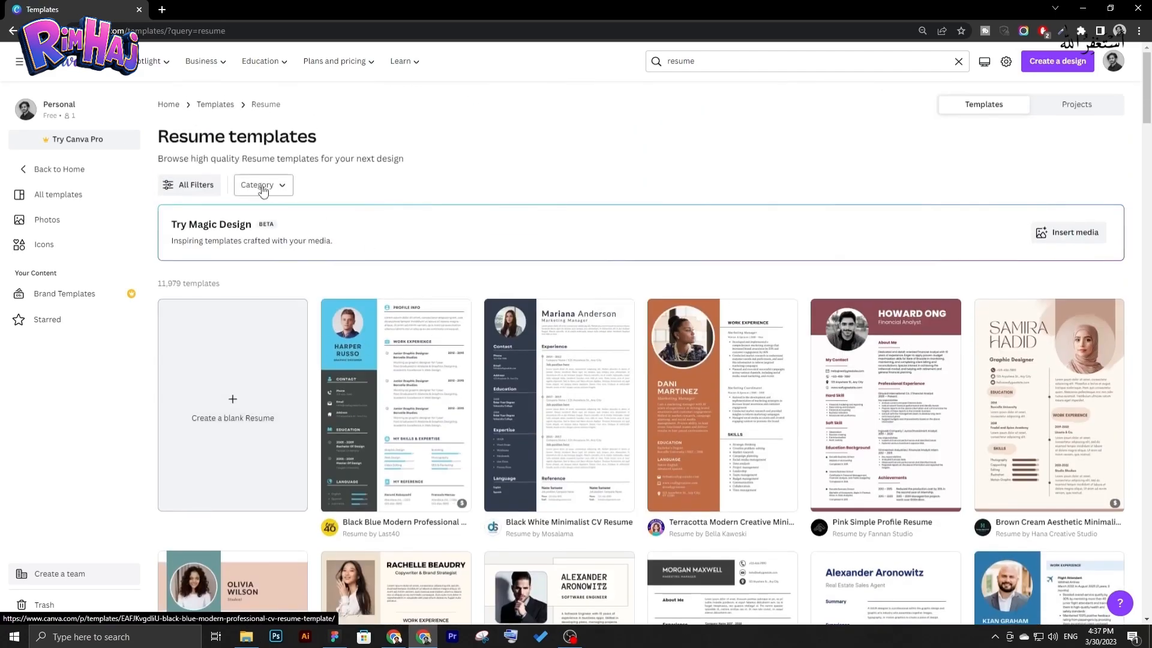
{"action": "left_click", "coordinate": [263, 190]}
{"action": "left_click", "coordinate": [205, 183]}
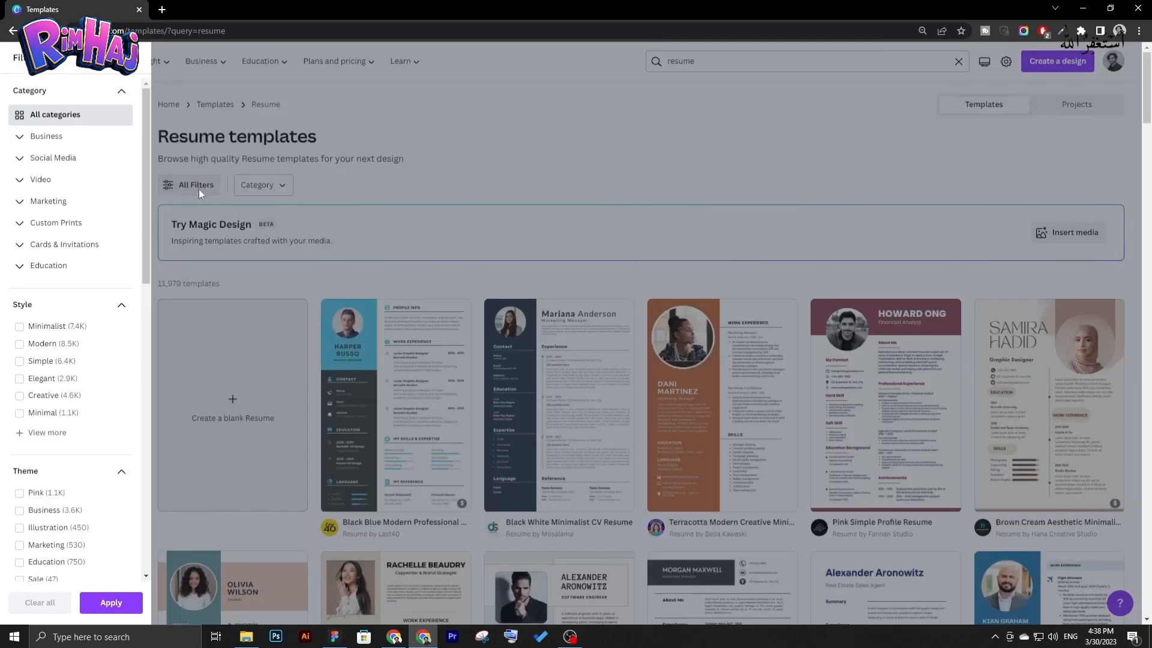
{"action": "scroll", "coordinate": [84, 348], "scroll_direction": "down", "scroll_amount": 5}
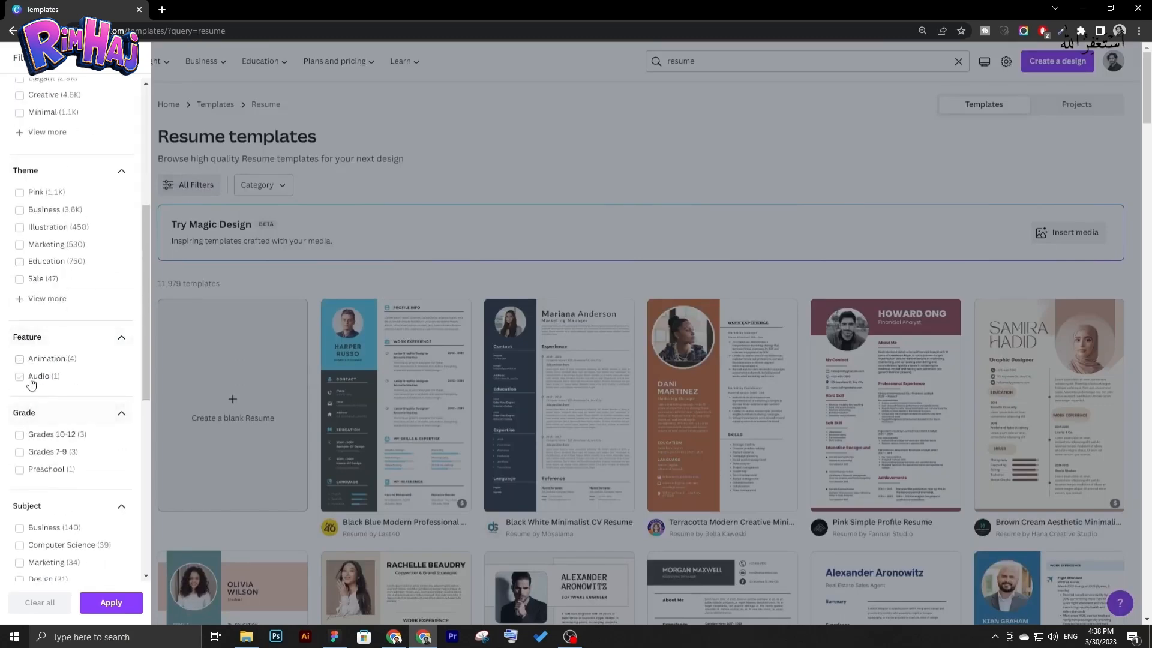
{"action": "left_click", "coordinate": [402, 222]}
{"action": "scroll", "coordinate": [300, 324], "scroll_direction": "down", "scroll_amount": 4}
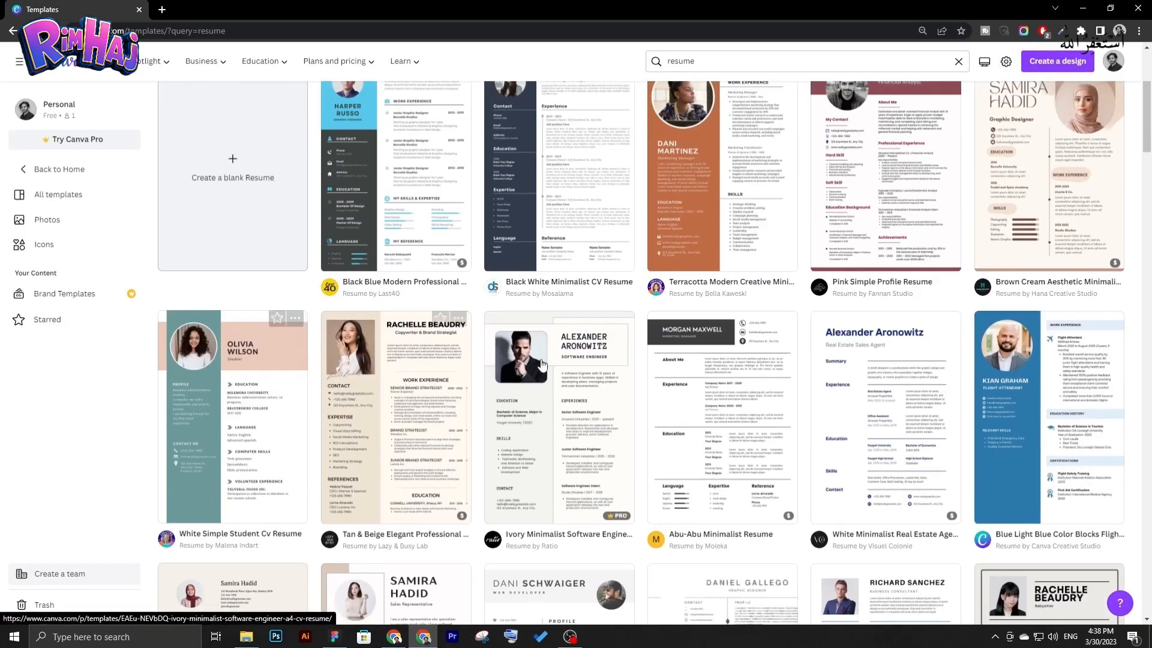
{"action": "scroll", "coordinate": [272, 292], "scroll_direction": "up", "scroll_amount": 4}
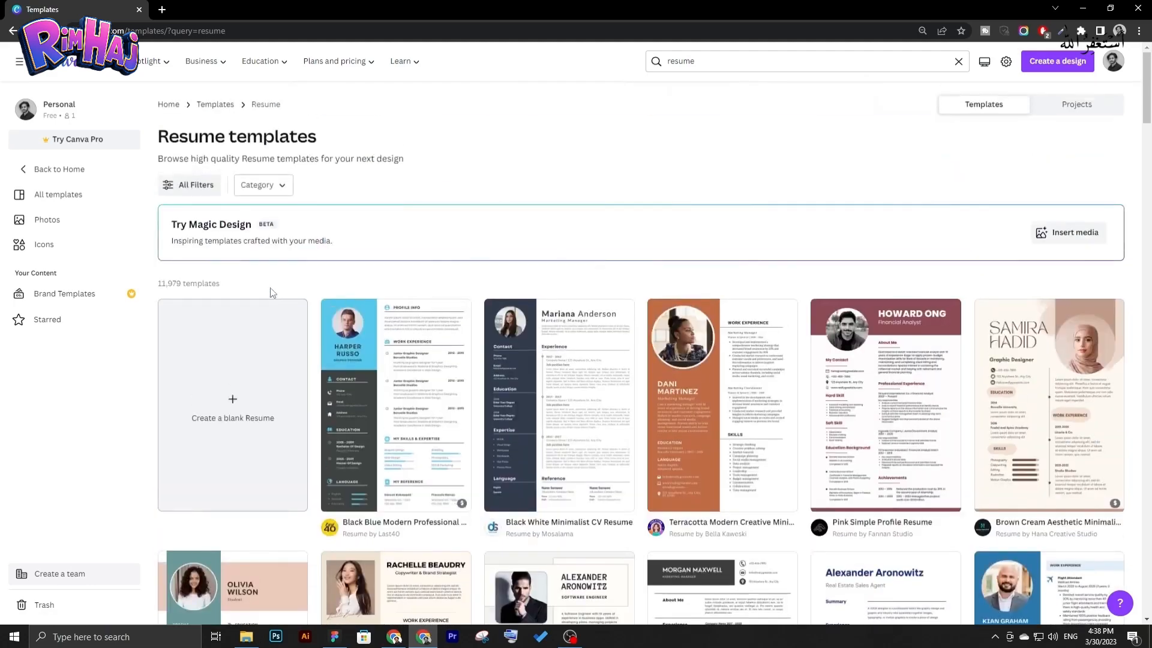
Filter the resume templates by the Free price option and apply the filter.
{"action": "left_click", "coordinate": [207, 188]}
{"action": "scroll", "coordinate": [97, 369], "scroll_direction": "down", "scroll_amount": 8}
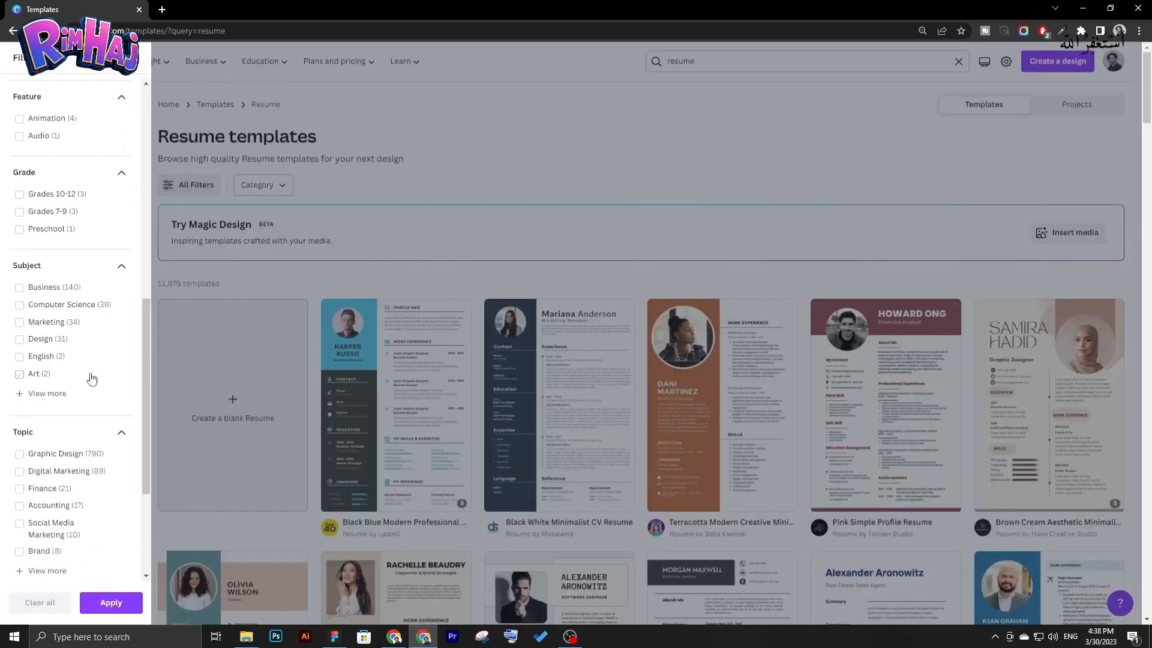
{"action": "scroll", "coordinate": [66, 381], "scroll_direction": "up", "scroll_amount": 8}
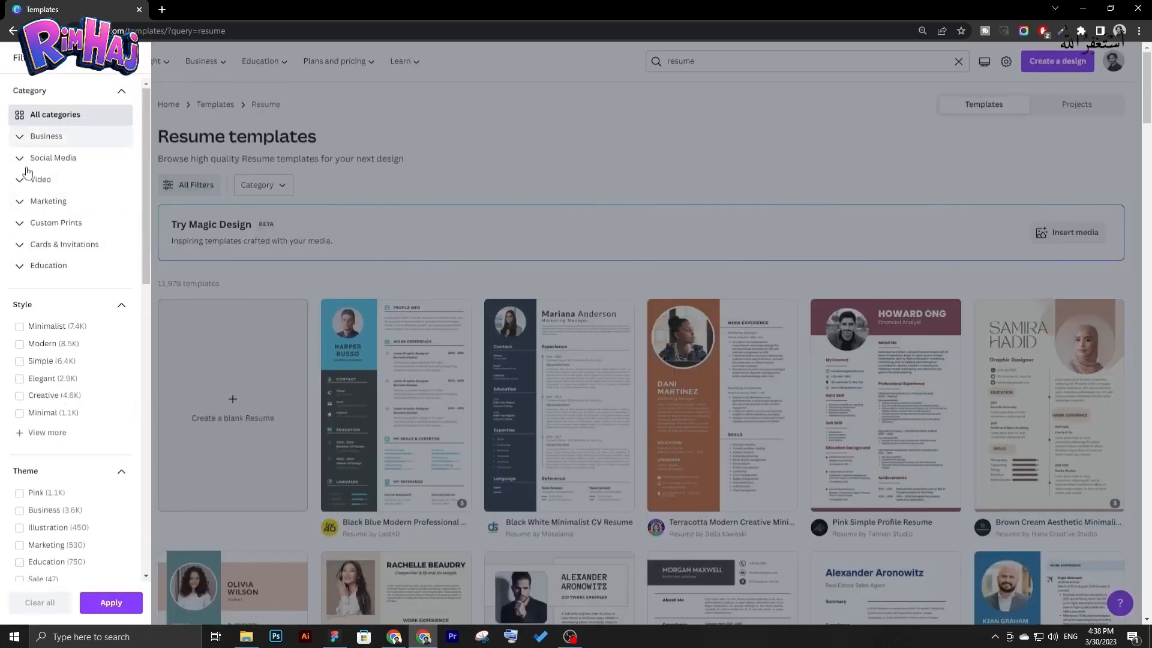
{"action": "scroll", "coordinate": [37, 334], "scroll_direction": "down", "scroll_amount": 5}
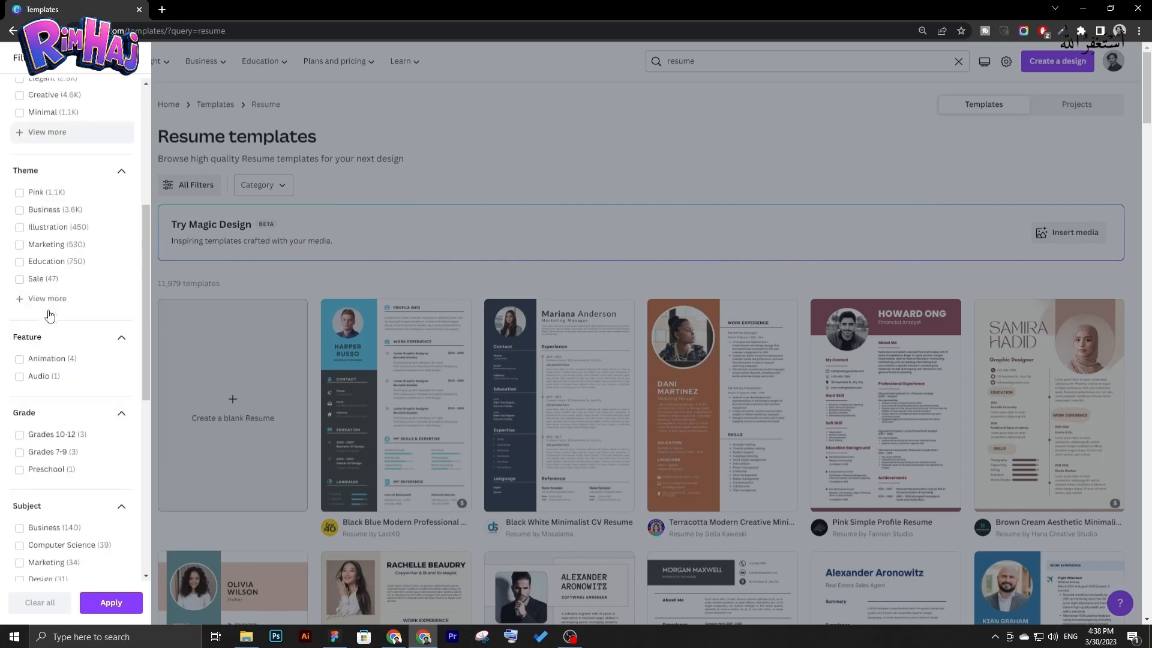
{"action": "scroll", "coordinate": [38, 281], "scroll_direction": "down", "scroll_amount": 5}
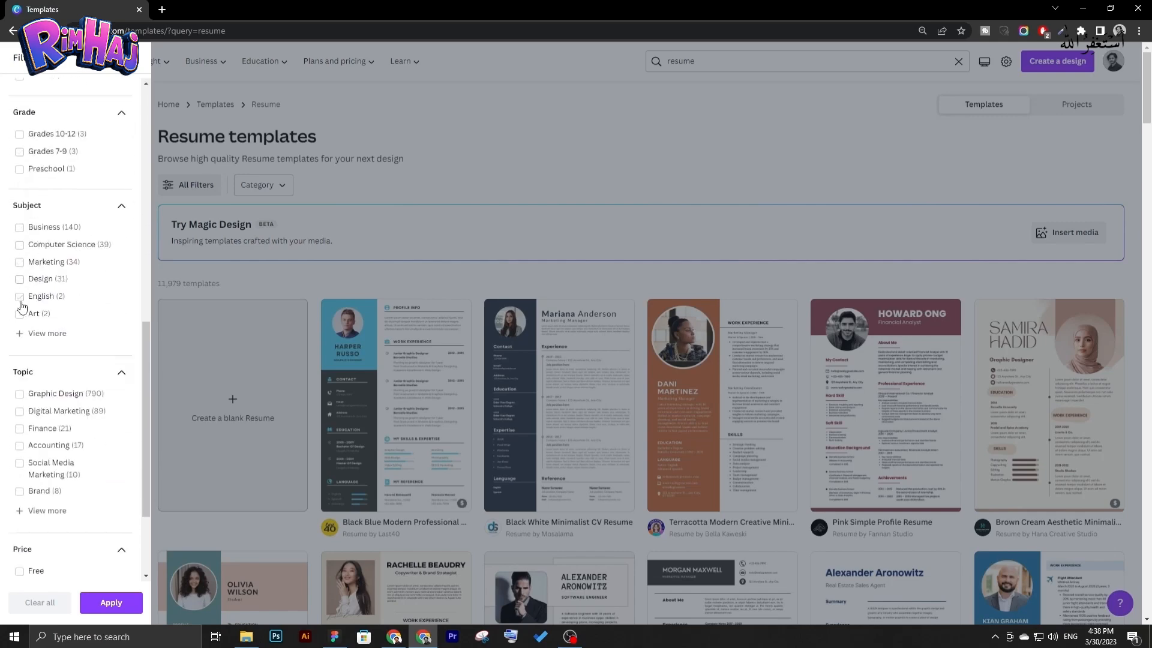
{"action": "scroll", "coordinate": [34, 260], "scroll_direction": "down", "scroll_amount": 3}
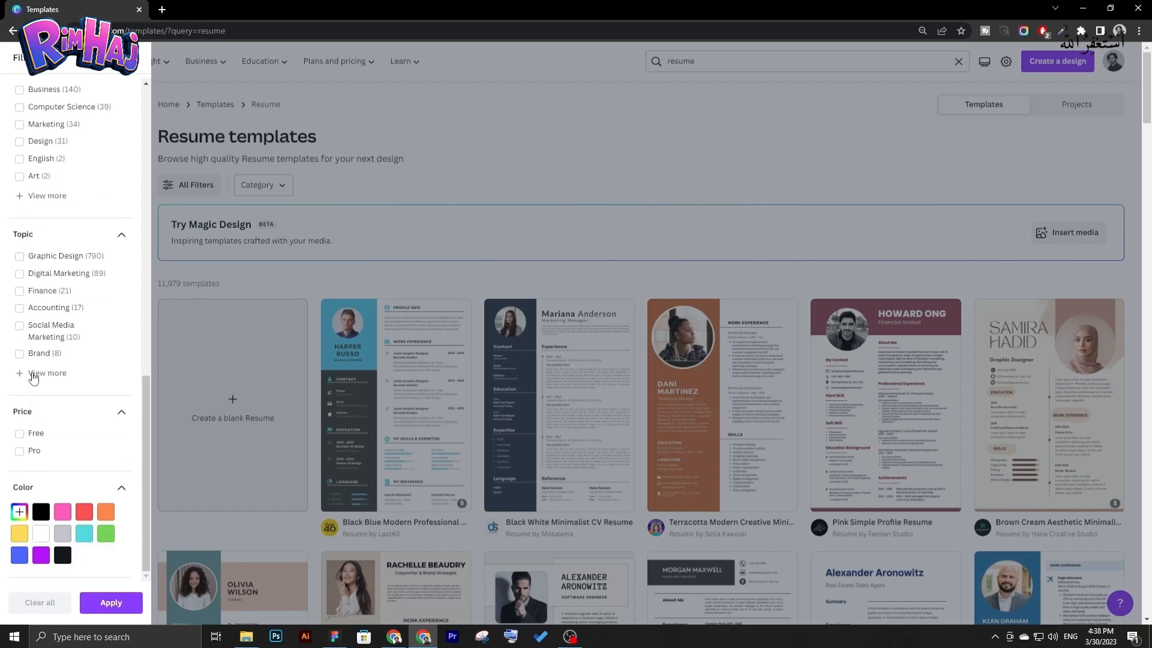
{"action": "left_click", "coordinate": [111, 603]}
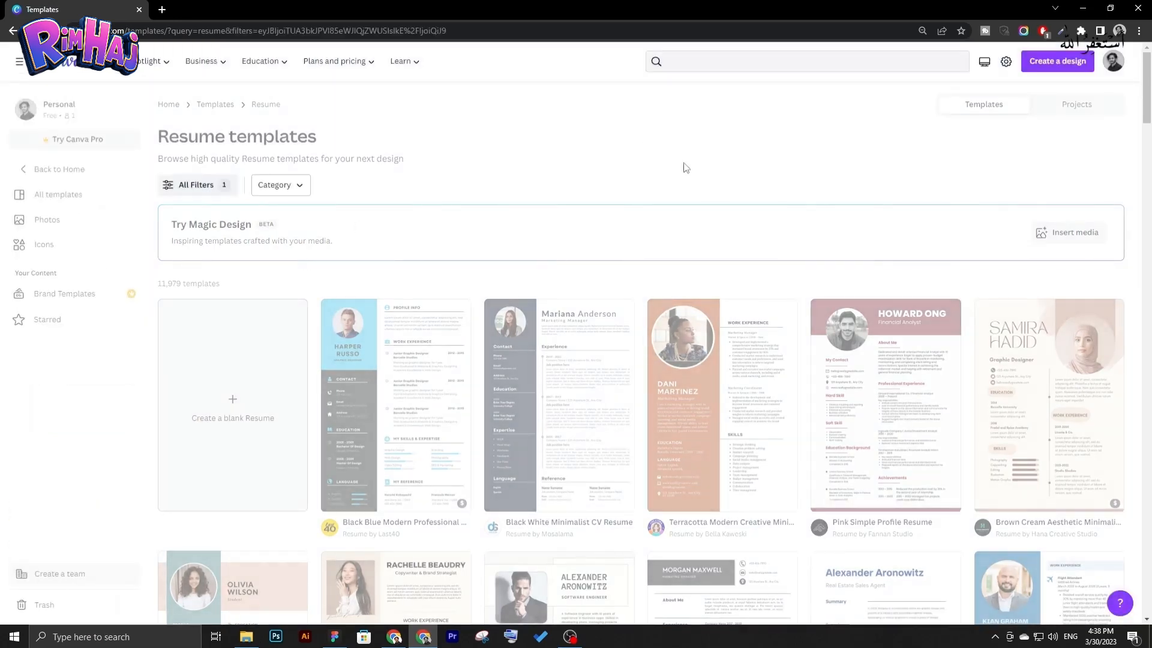
Choose the Beige Clean Lines Marketing Executive Resume template and open it for customizing.
{"action": "scroll", "coordinate": [437, 186], "scroll_direction": "down", "scroll_amount": 3}
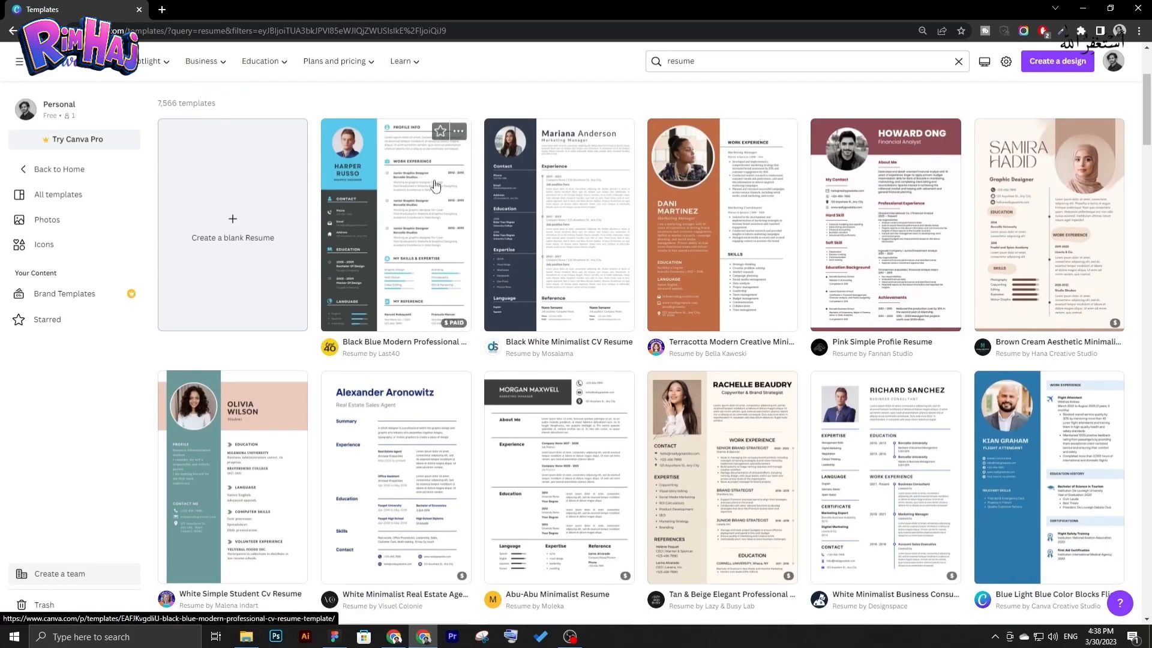
{"action": "scroll", "coordinate": [484, 220], "scroll_direction": "down", "scroll_amount": 5}
{"action": "scroll", "coordinate": [483, 220], "scroll_direction": "down", "scroll_amount": 1}
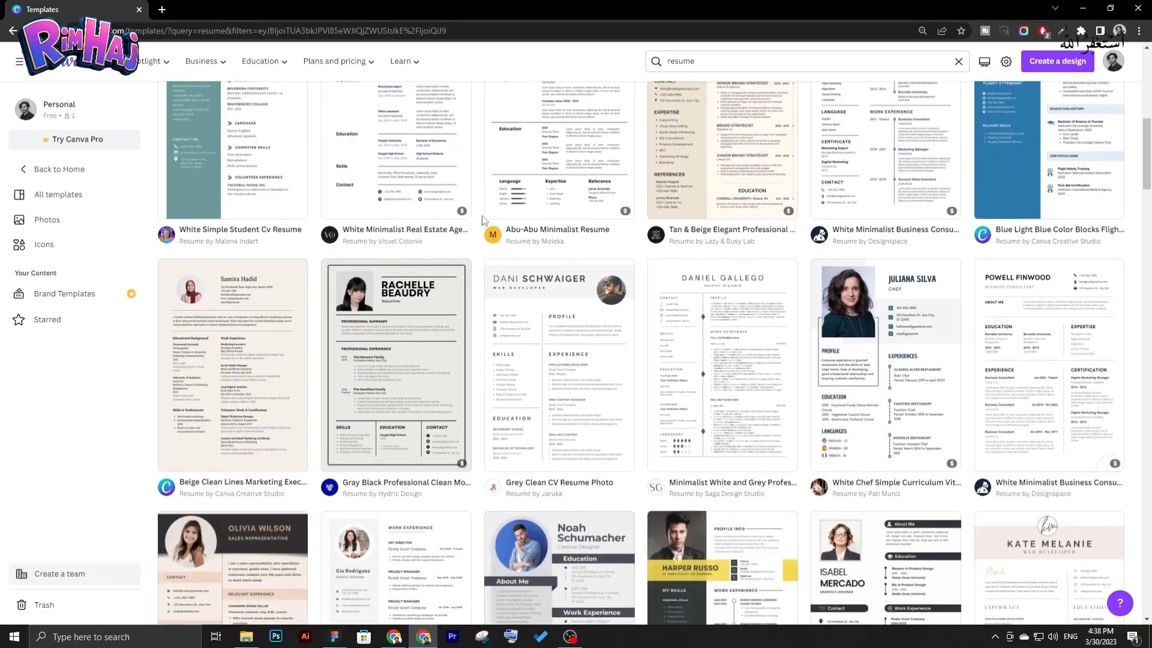
{"action": "scroll", "coordinate": [483, 220], "scroll_direction": "down", "scroll_amount": 3}
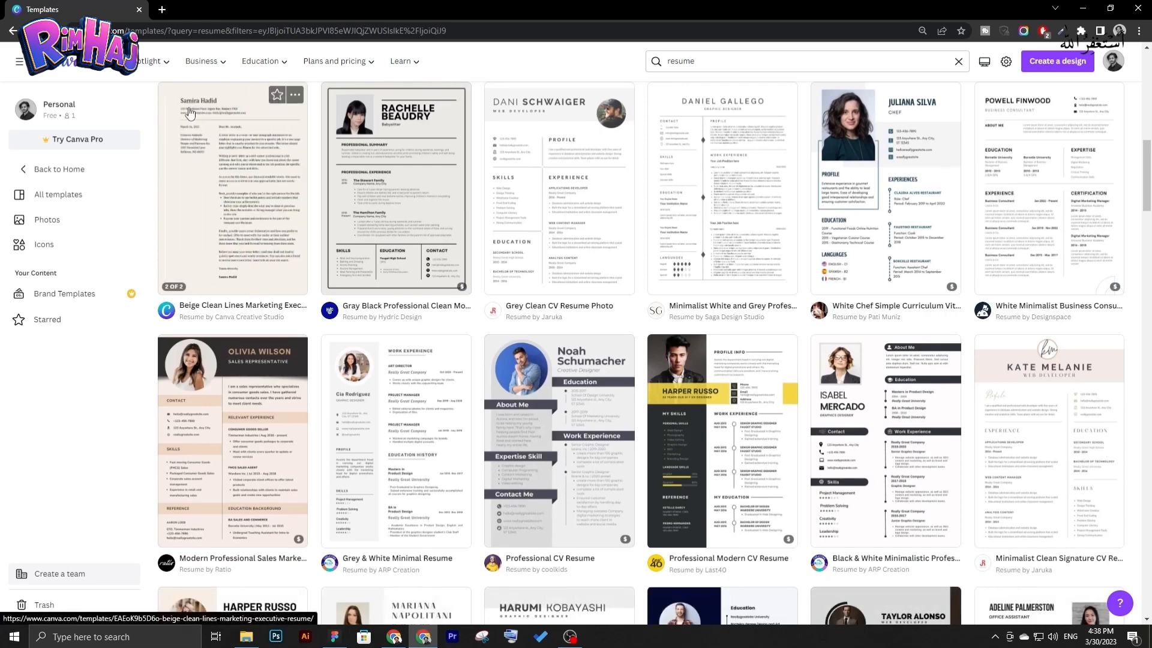
{"action": "left_click", "coordinate": [237, 175]}
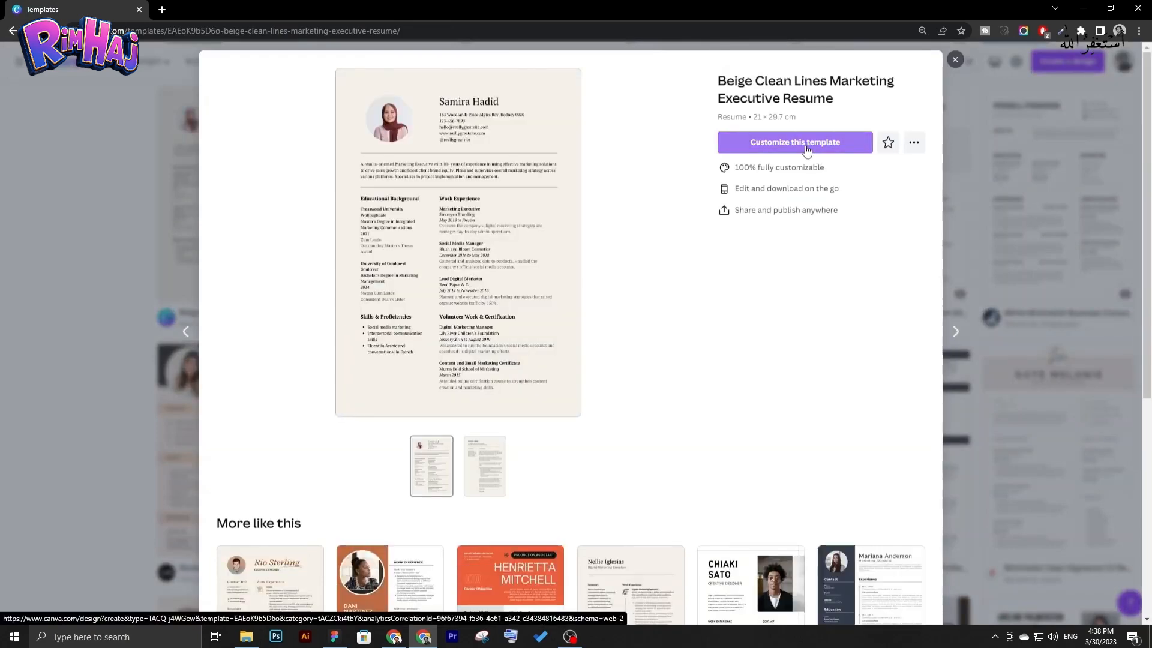
{"action": "left_click", "coordinate": [807, 148]}
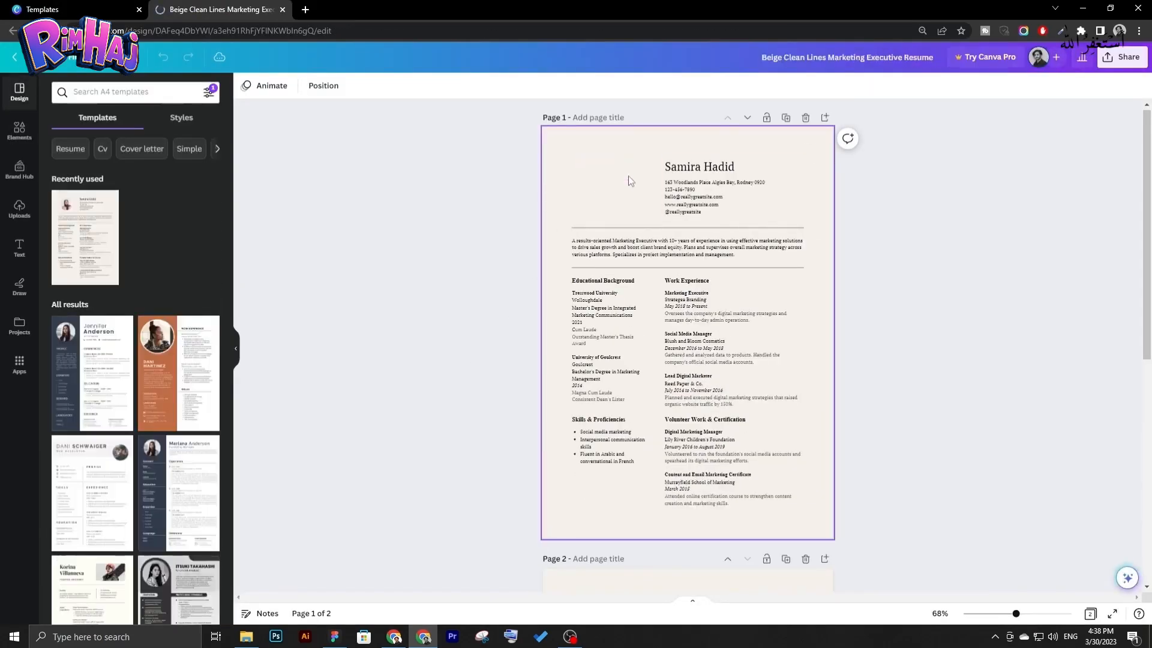
Review both pages of the resume design and the profile photo on page 1.
{"action": "scroll", "coordinate": [704, 225], "scroll_direction": "down", "scroll_amount": 5}
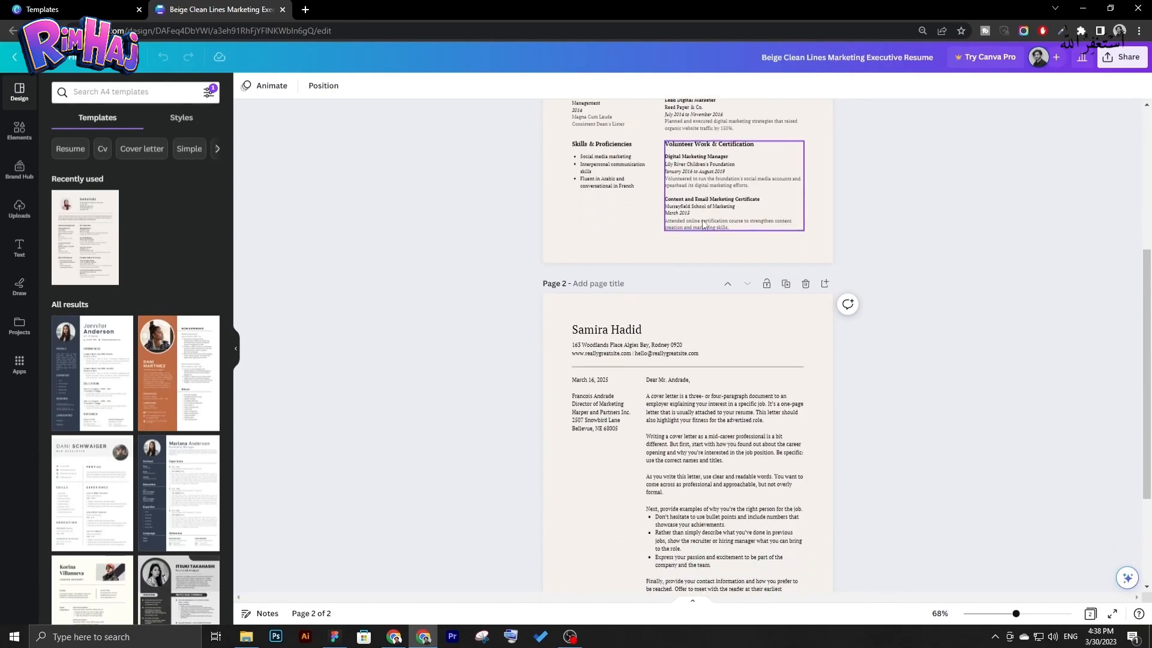
{"action": "scroll", "coordinate": [704, 225], "scroll_direction": "down", "scroll_amount": 3}
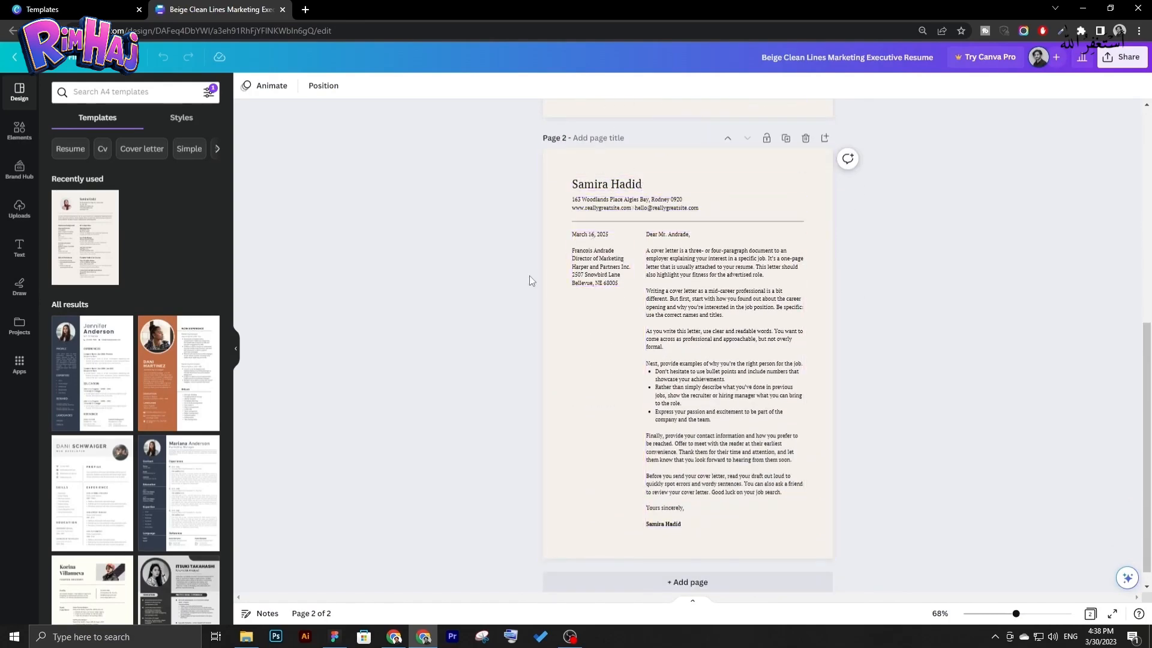
{"action": "scroll", "coordinate": [463, 254], "scroll_direction": "up", "scroll_amount": 5}
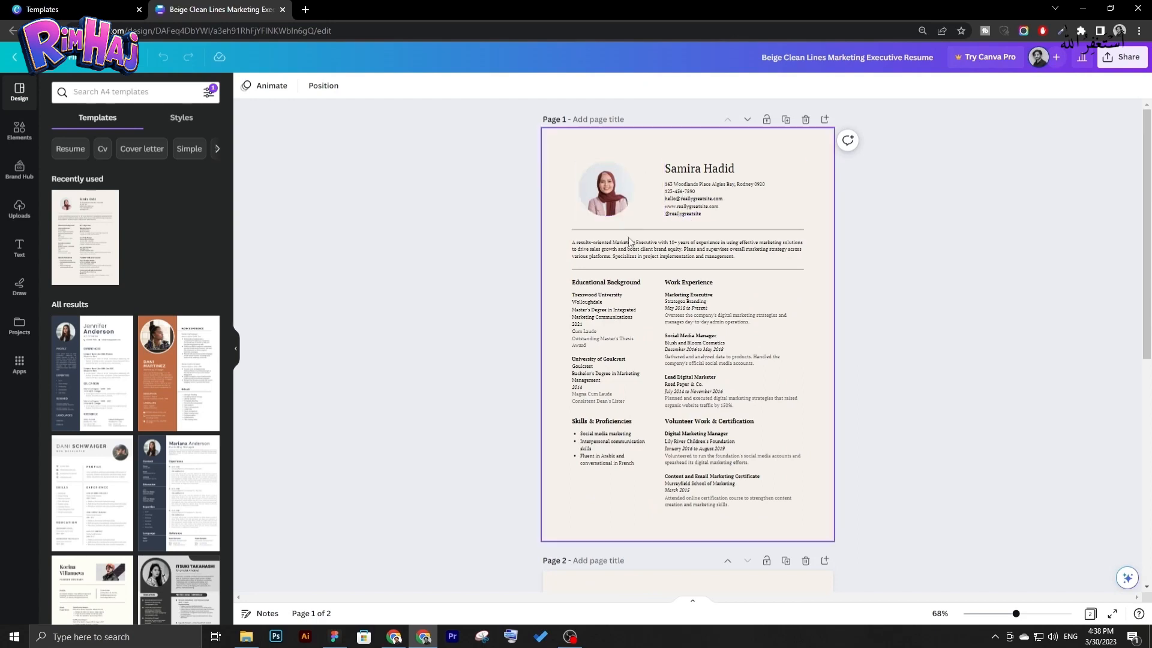
{"action": "left_click", "coordinate": [607, 192]}
{"action": "left_click", "coordinate": [505, 190]}
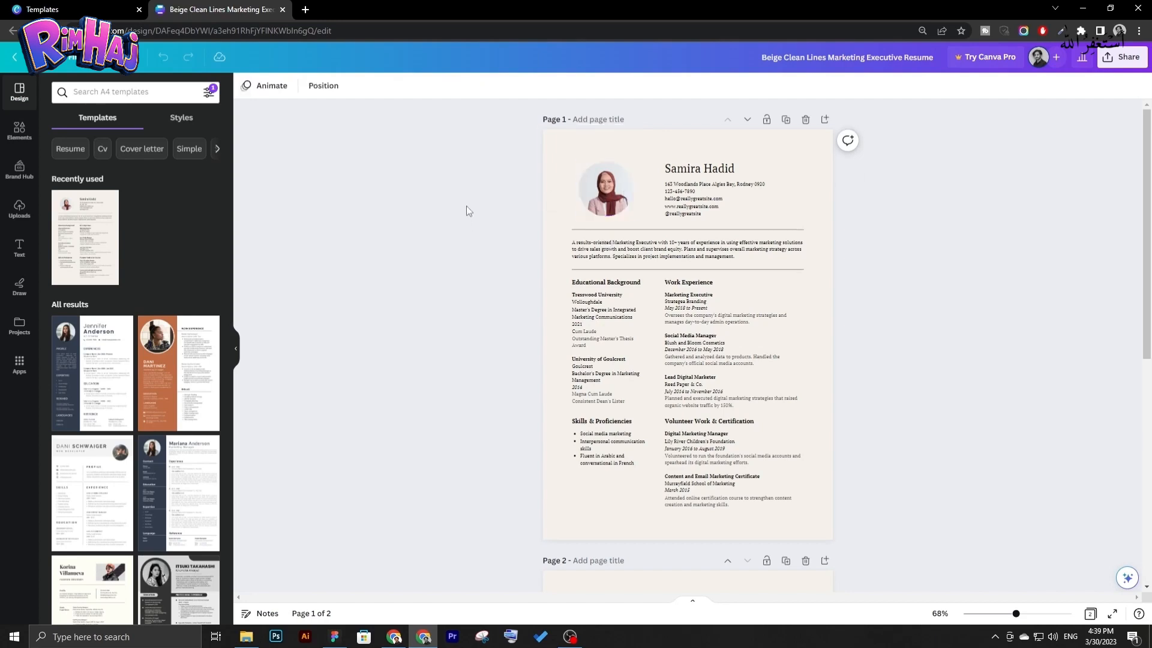
Select the profile photo on page 1 and upload the image 01ghfhgf from the Chrome Download folder in File Explorer to the Canva uploads.
{"action": "left_click", "coordinate": [594, 203]}
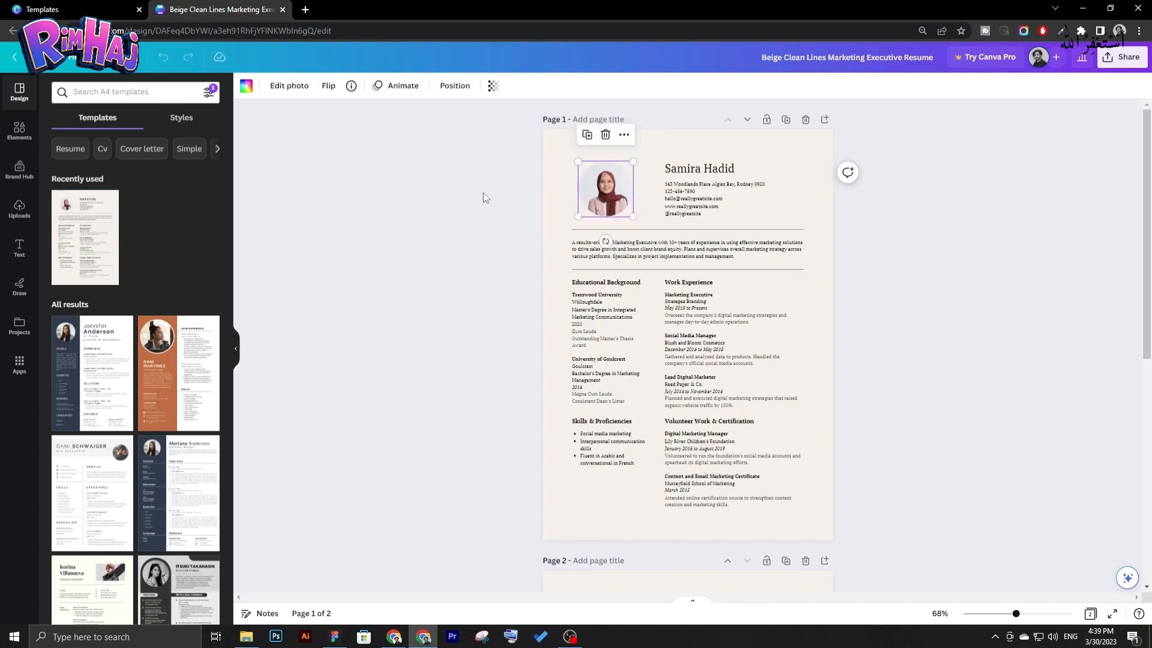
{"action": "left_click", "coordinate": [19, 129]}
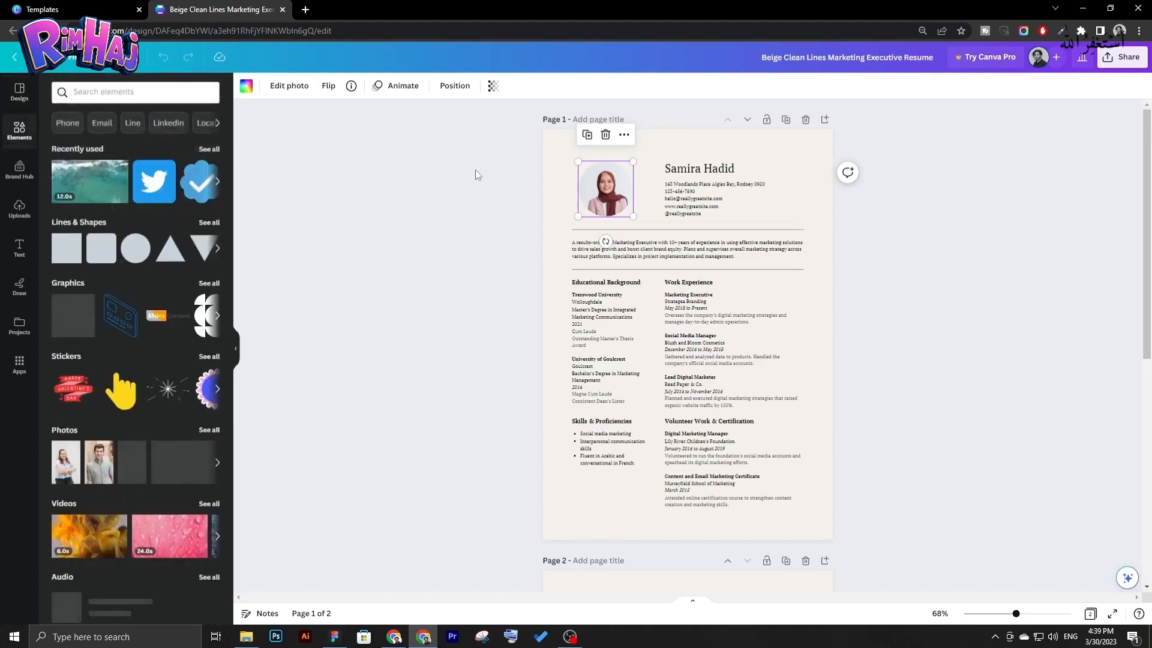
{"action": "left_click", "coordinate": [21, 188]}
{"action": "left_click", "coordinate": [19, 248]}
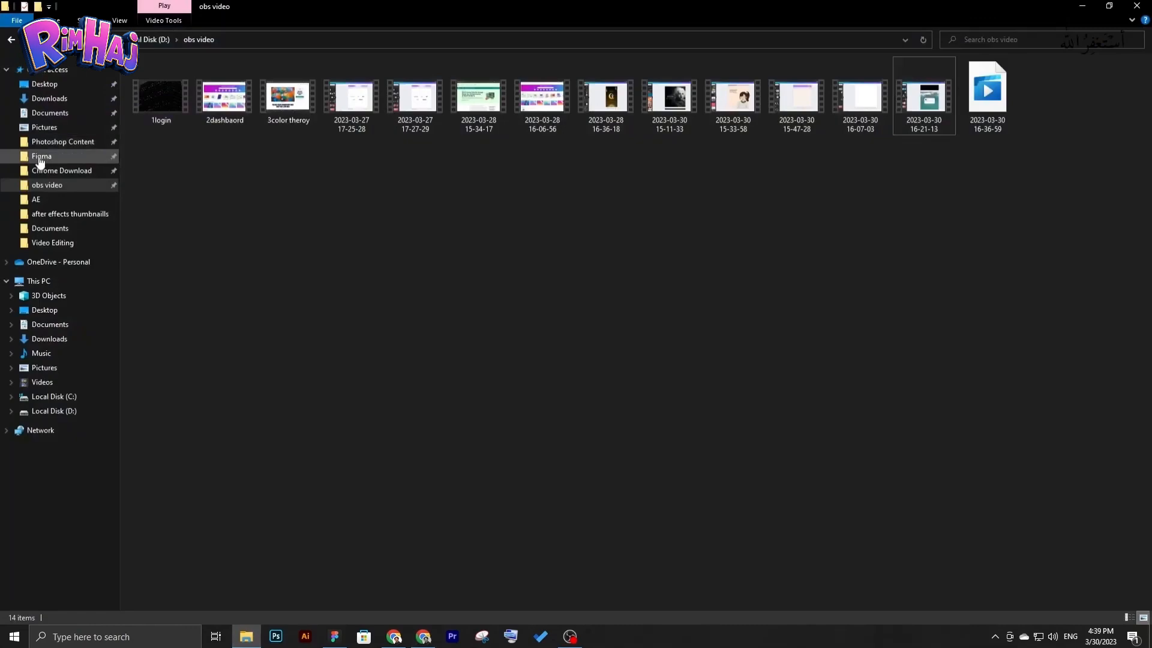
{"action": "left_click", "coordinate": [45, 161]}
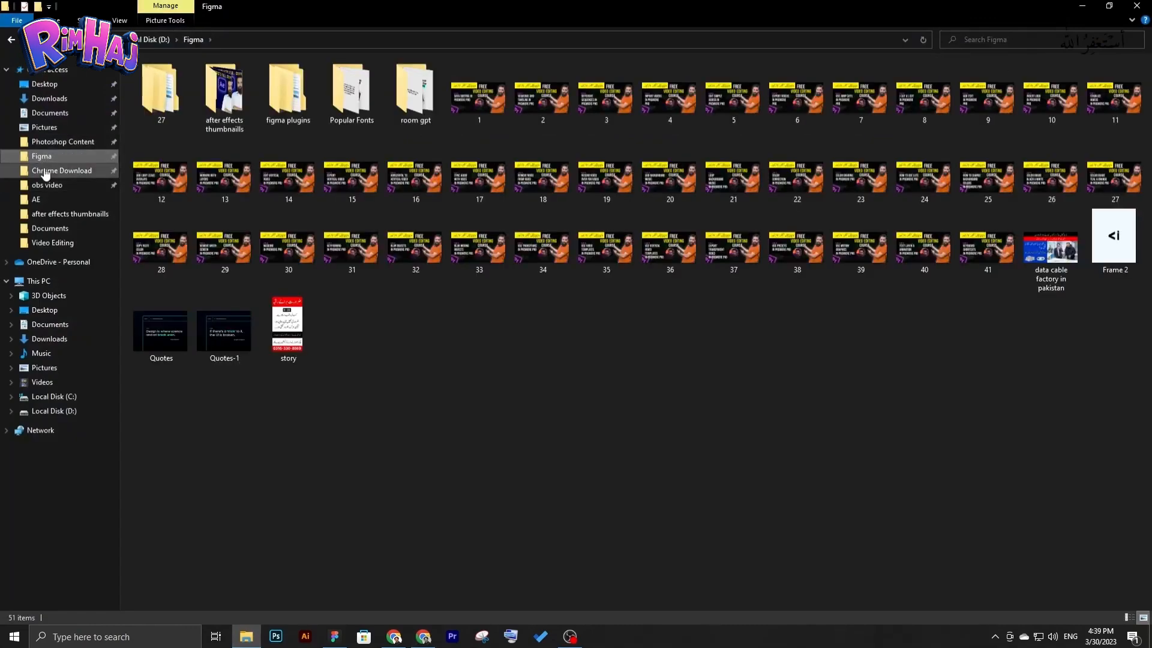
{"action": "left_click", "coordinate": [45, 173]}
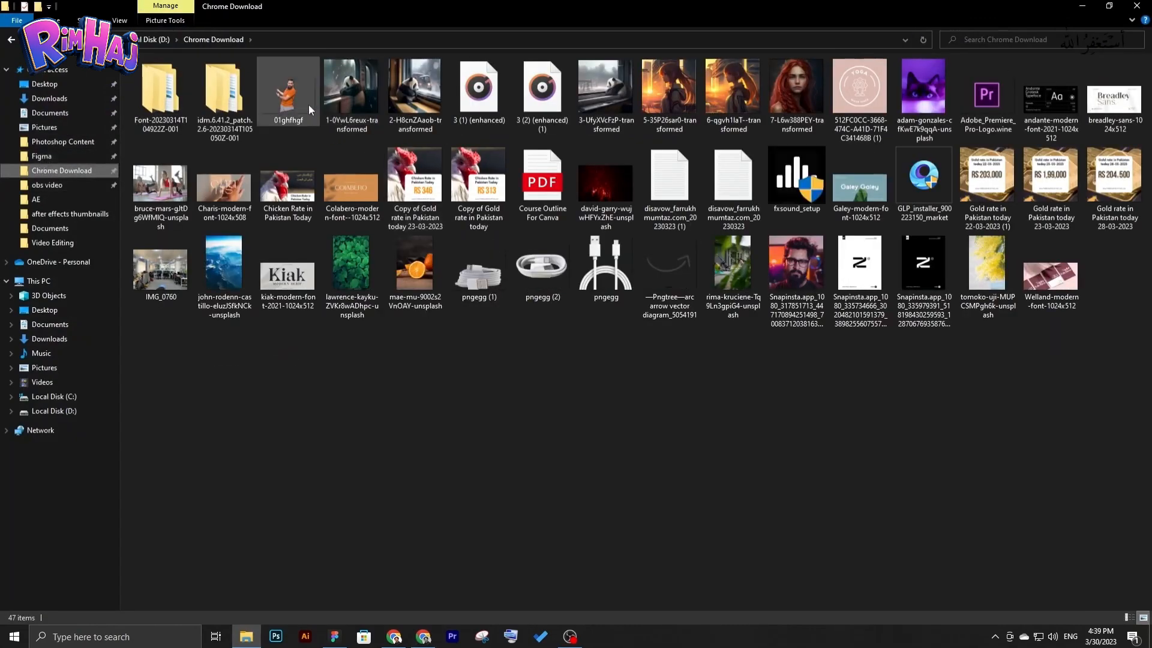
{"action": "left_click_drag", "start_coordinate": [308, 105], "coordinate": [174, 312]}
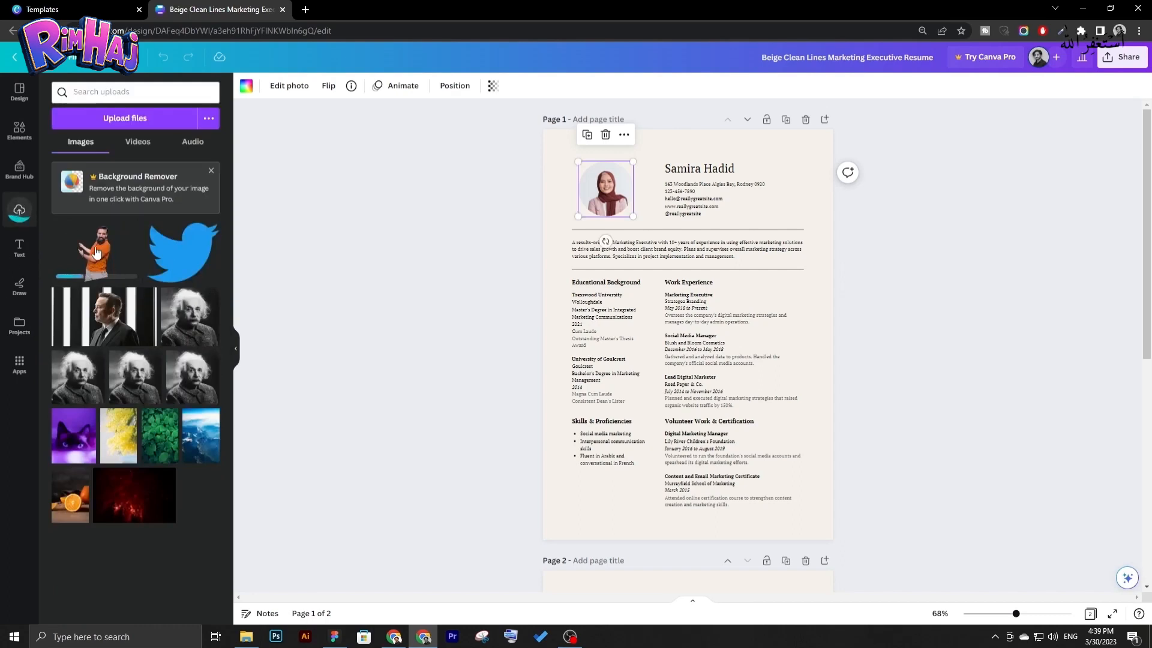
Check the uploaded videos and audio, and return to the uploaded images.
{"action": "left_click", "coordinate": [137, 144]}
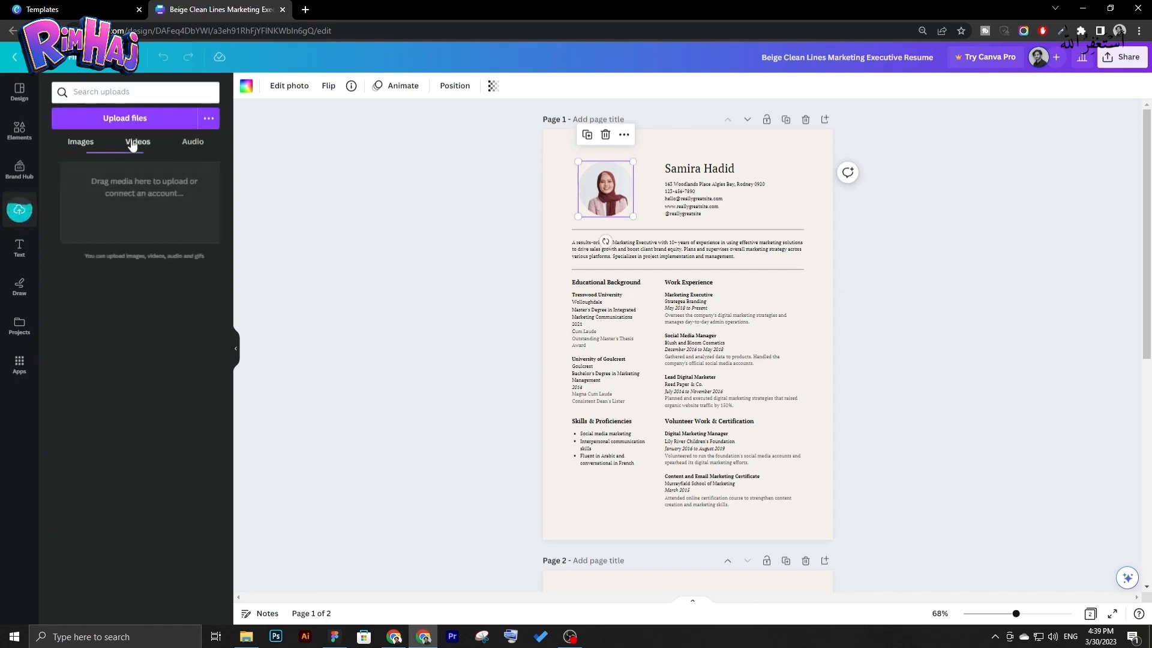
{"action": "left_click", "coordinate": [193, 142]}
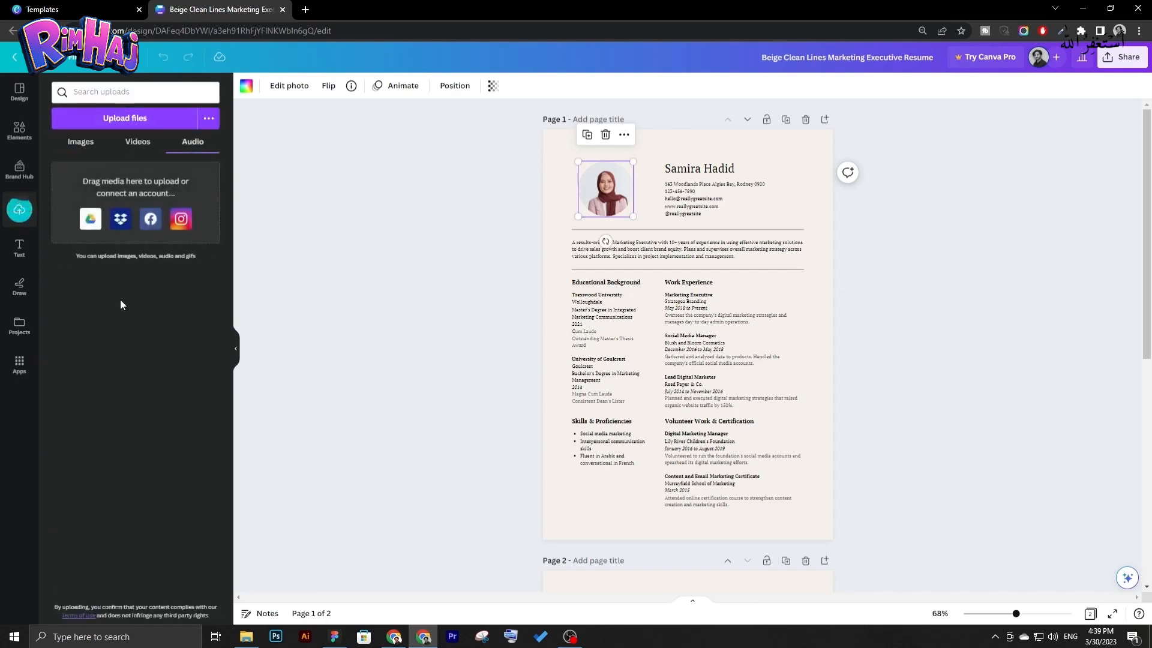
{"action": "left_click", "coordinate": [89, 147]}
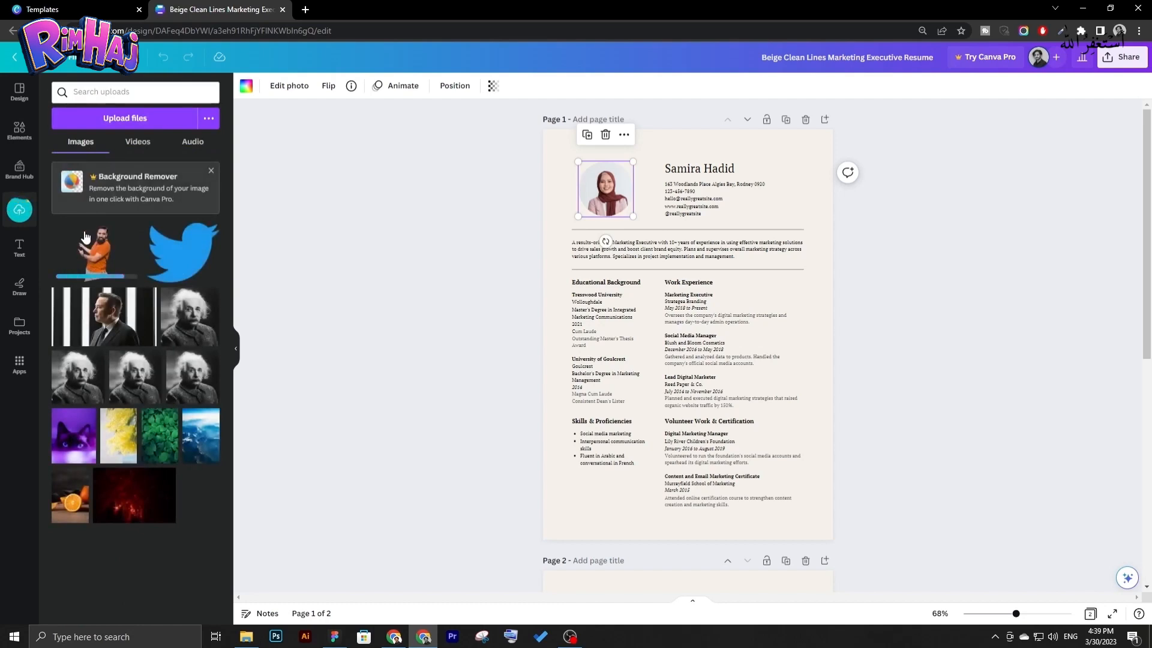
Search the Canva apps for "drive" and view the Google Drive app's details.
{"action": "left_click", "coordinate": [19, 369]}
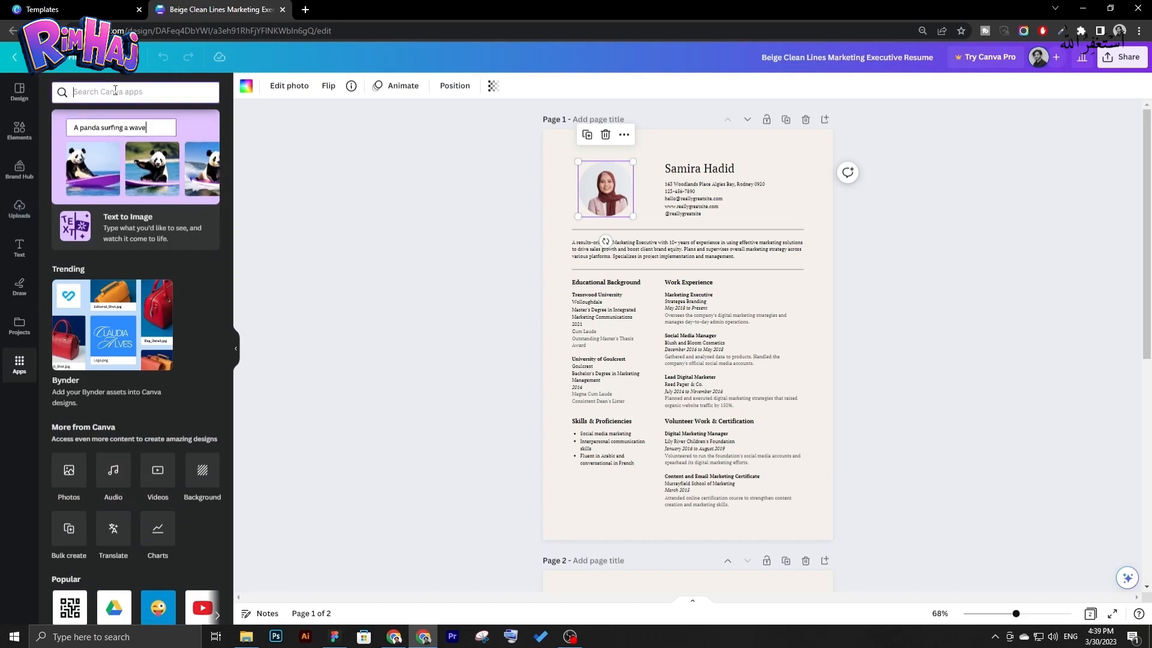
{"action": "type", "text": "driu"}
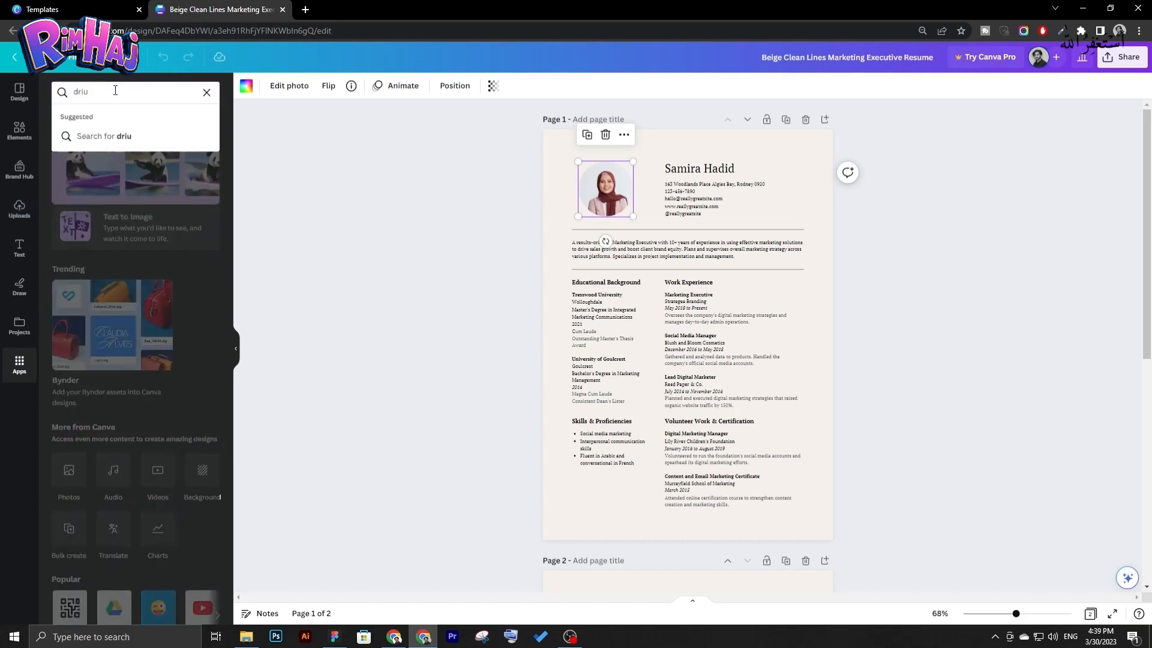
{"action": "type", "text": "ve"}
{"action": "key", "text": "Return"}
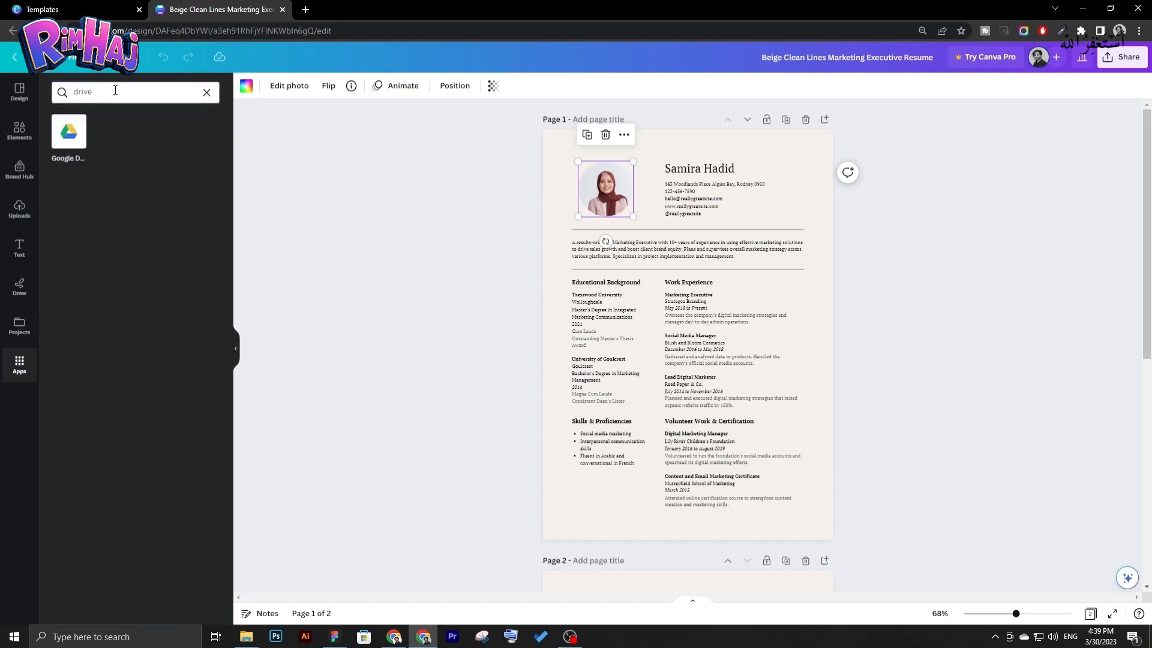
{"action": "left_click", "coordinate": [68, 138]}
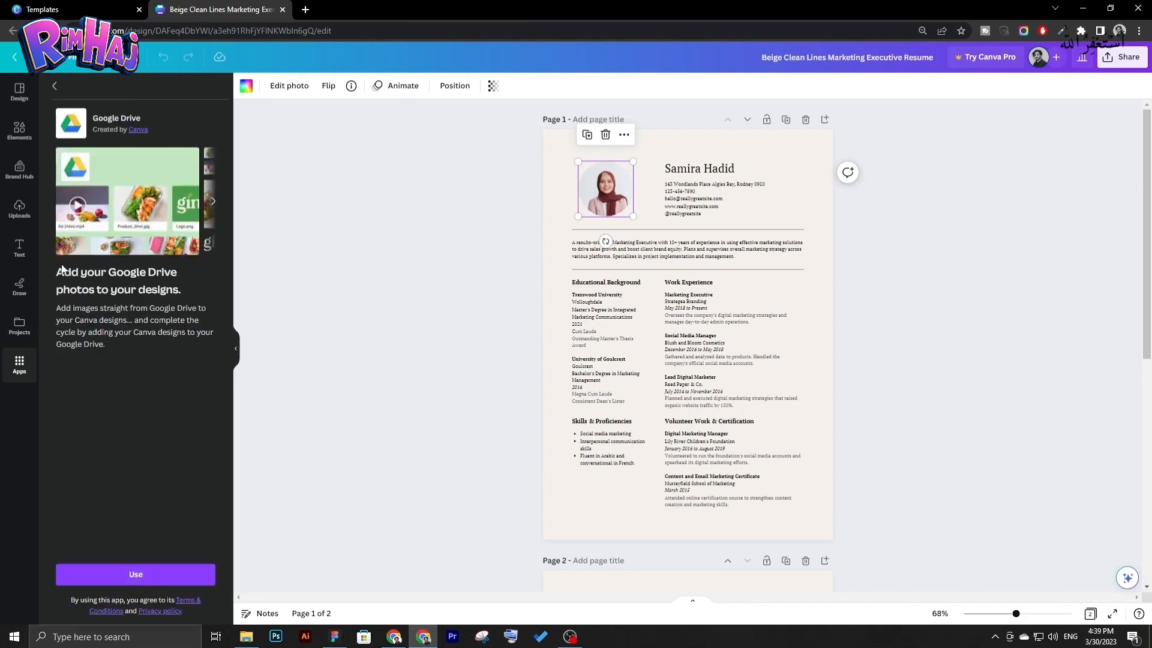
Fill the profile photo frame with the uploaded portrait of the man in a black suit, undoing a first try with the orange-shirt image.
{"action": "left_click", "coordinate": [22, 206]}
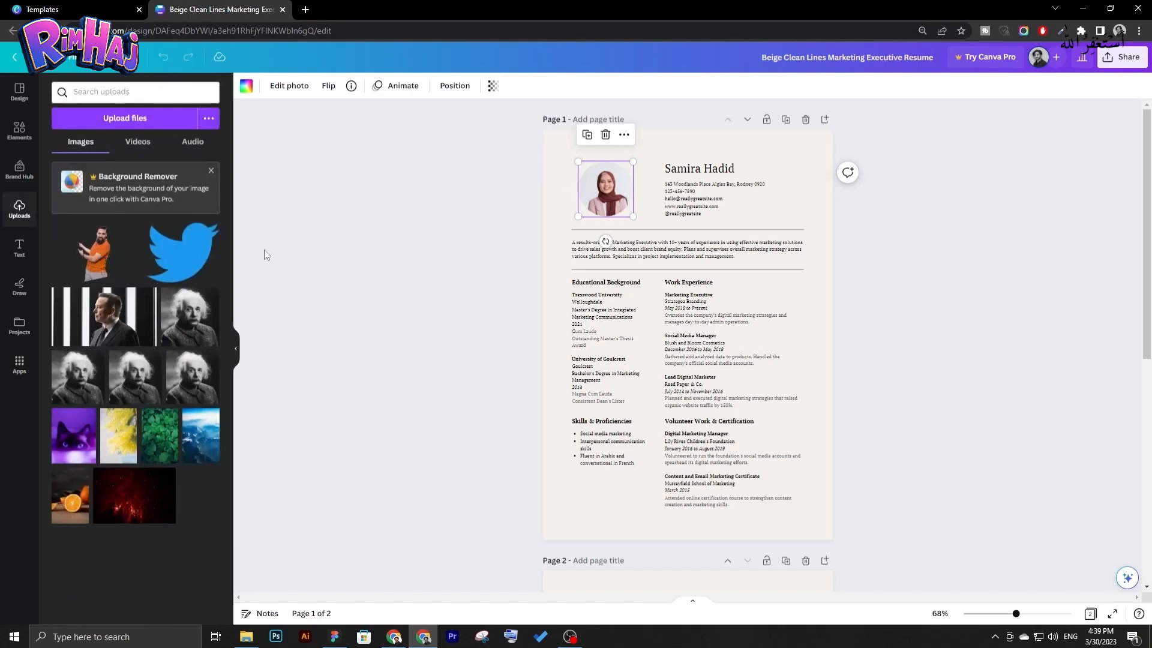
{"action": "left_click_drag", "start_coordinate": [103, 259], "coordinate": [607, 183]}
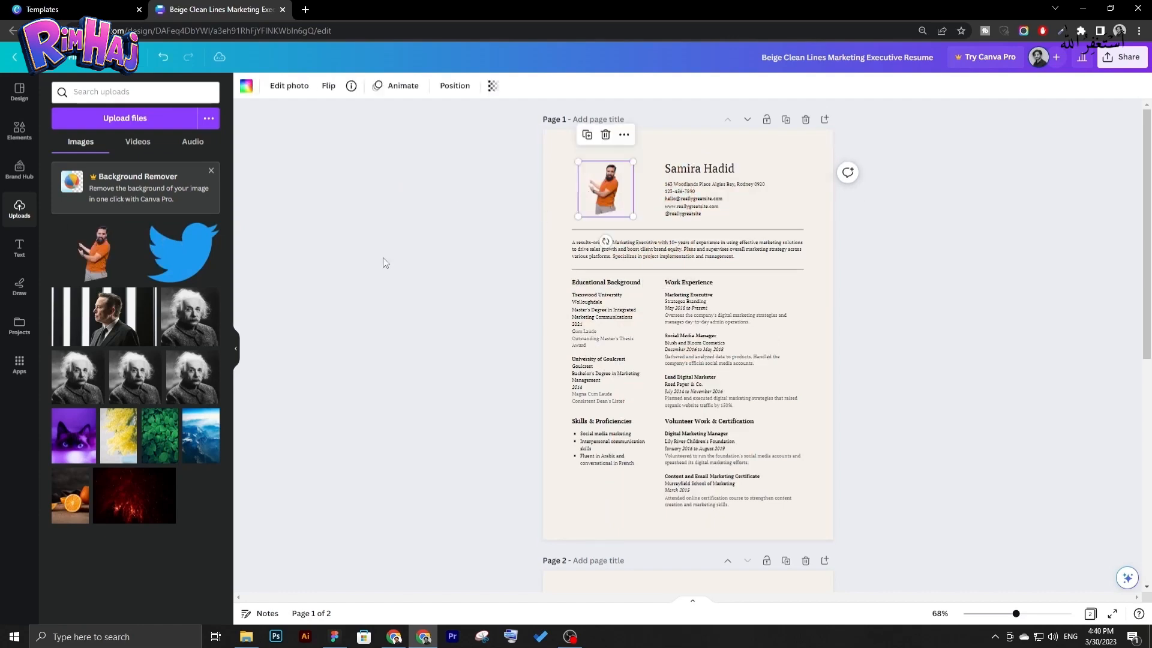
{"action": "key", "text": "ctrl+z"}
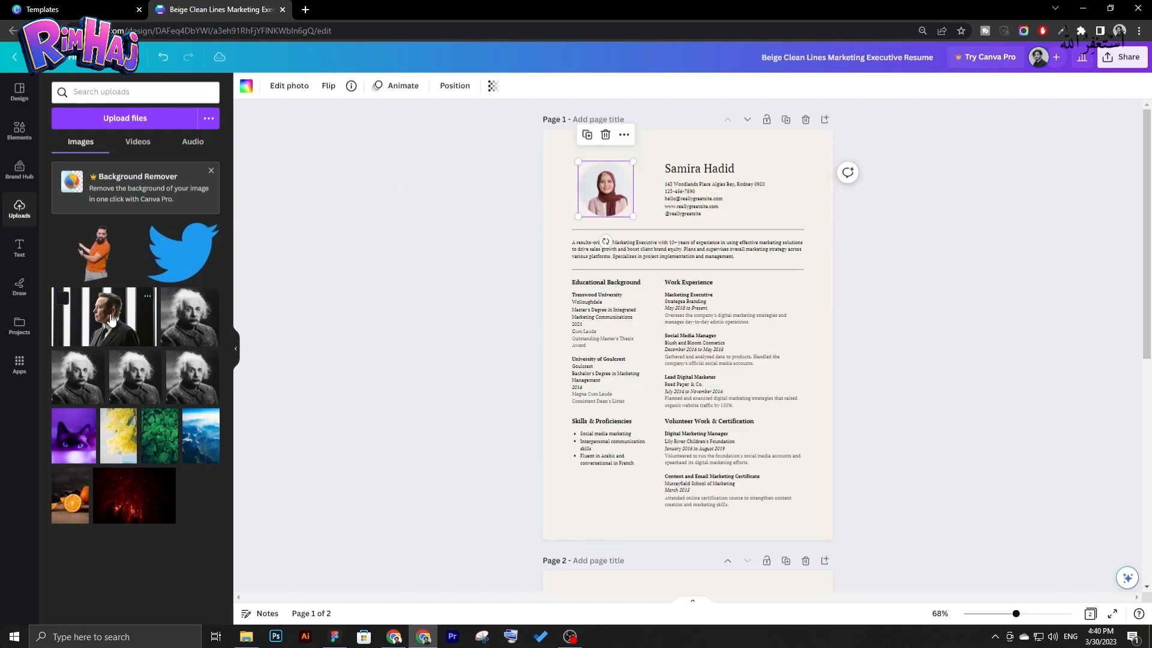
{"action": "left_click_drag", "start_coordinate": [87, 305], "coordinate": [585, 195]}
{"action": "left_click", "coordinate": [440, 314]}
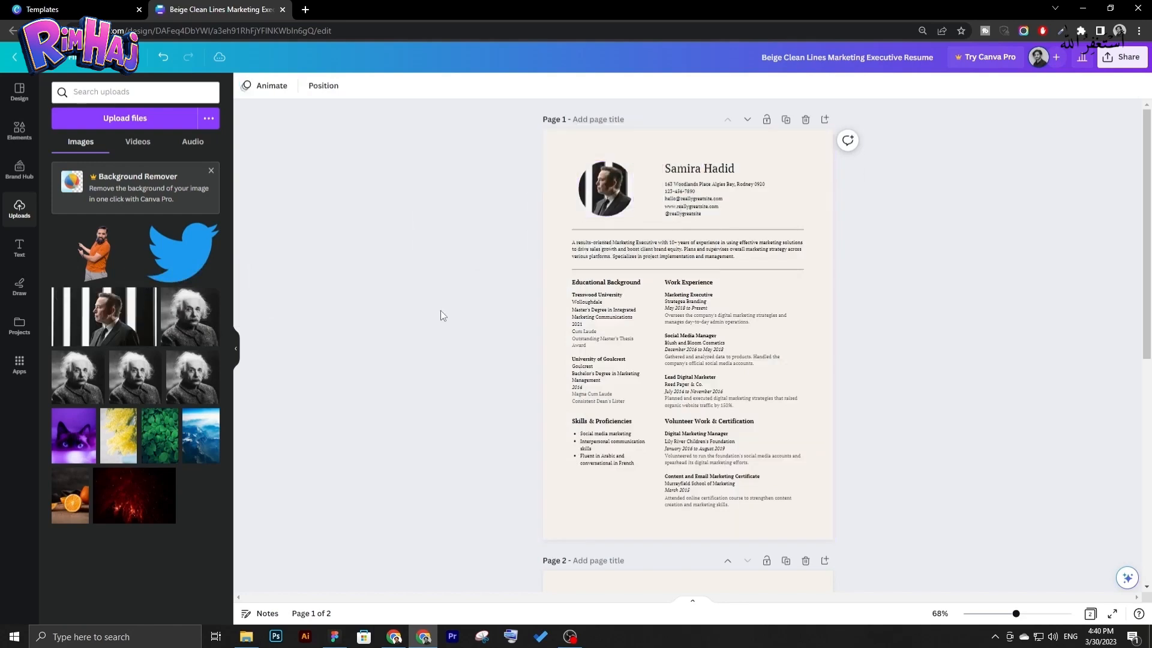
Replace the name heading beside the profile photo with "Canva Course".
{"action": "left_click", "coordinate": [694, 174]}
{"action": "double_click", "coordinate": [693, 174]}
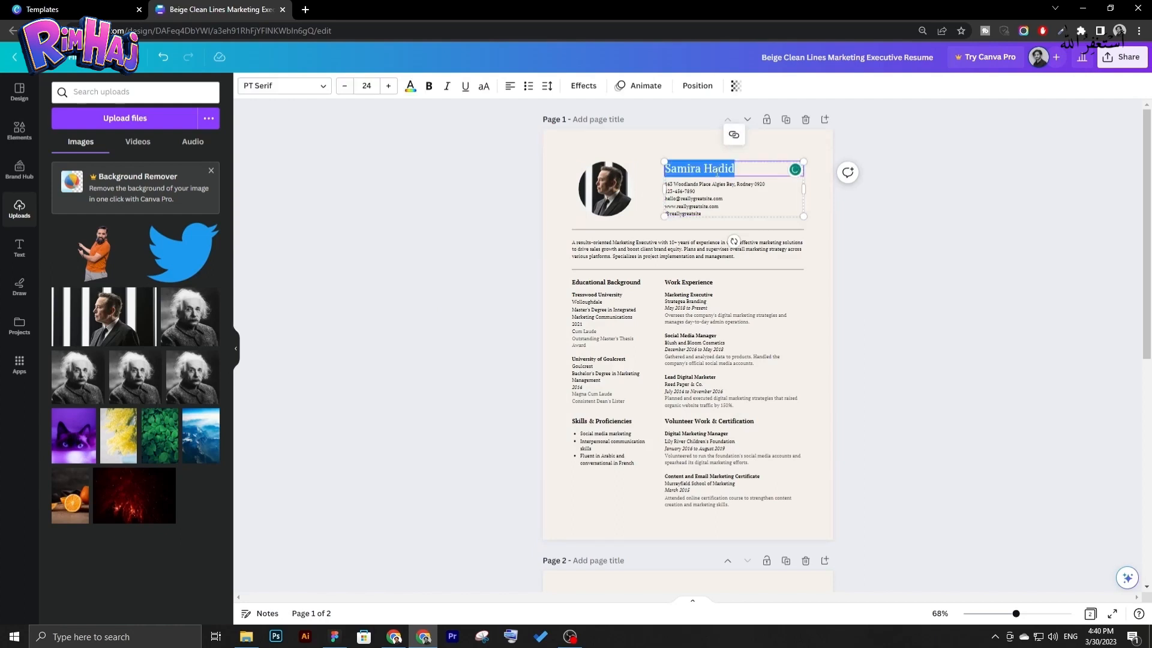
{"action": "left_click", "coordinate": [410, 286]}
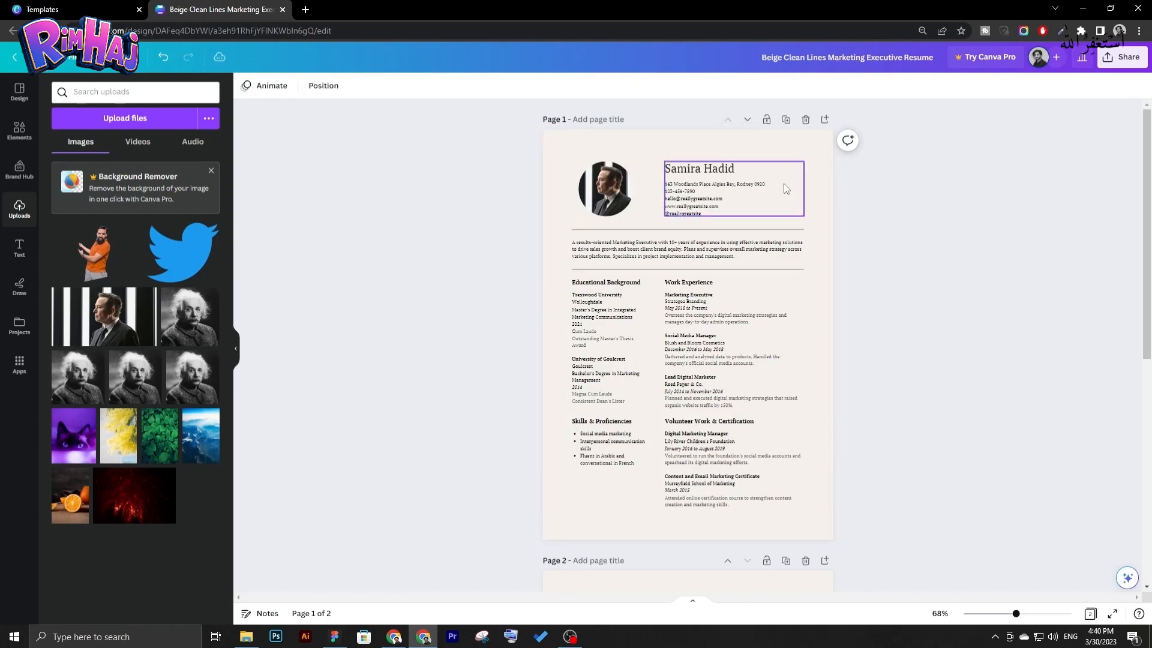
{"action": "double_click", "coordinate": [696, 170]}
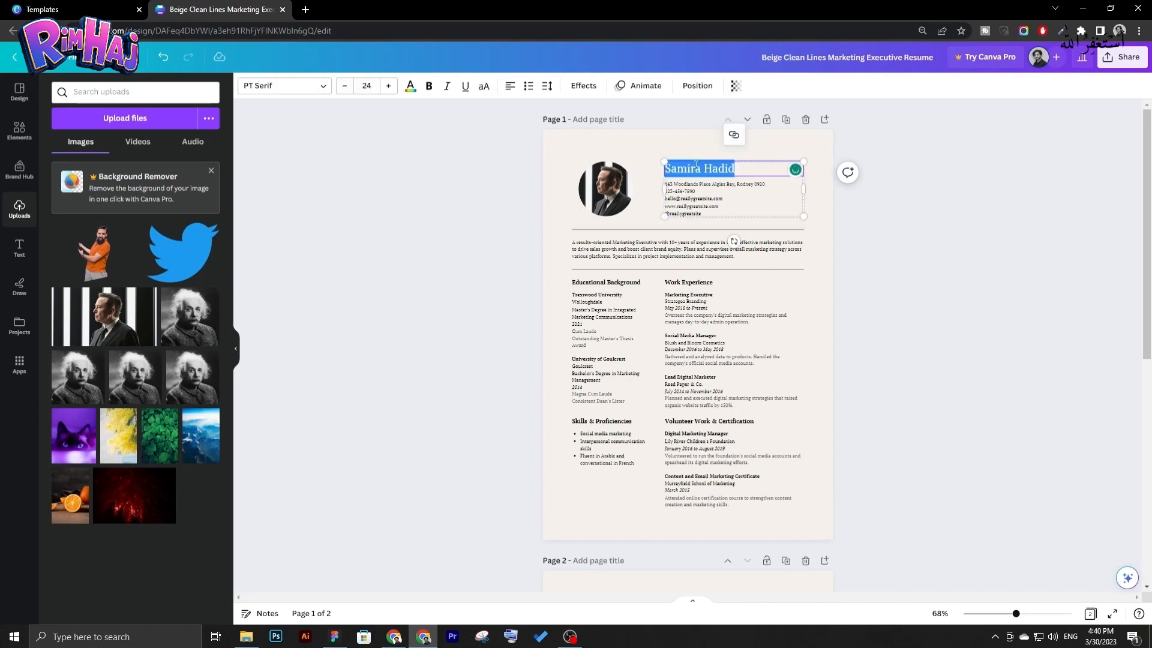
{"action": "type", "text": "Cn"}
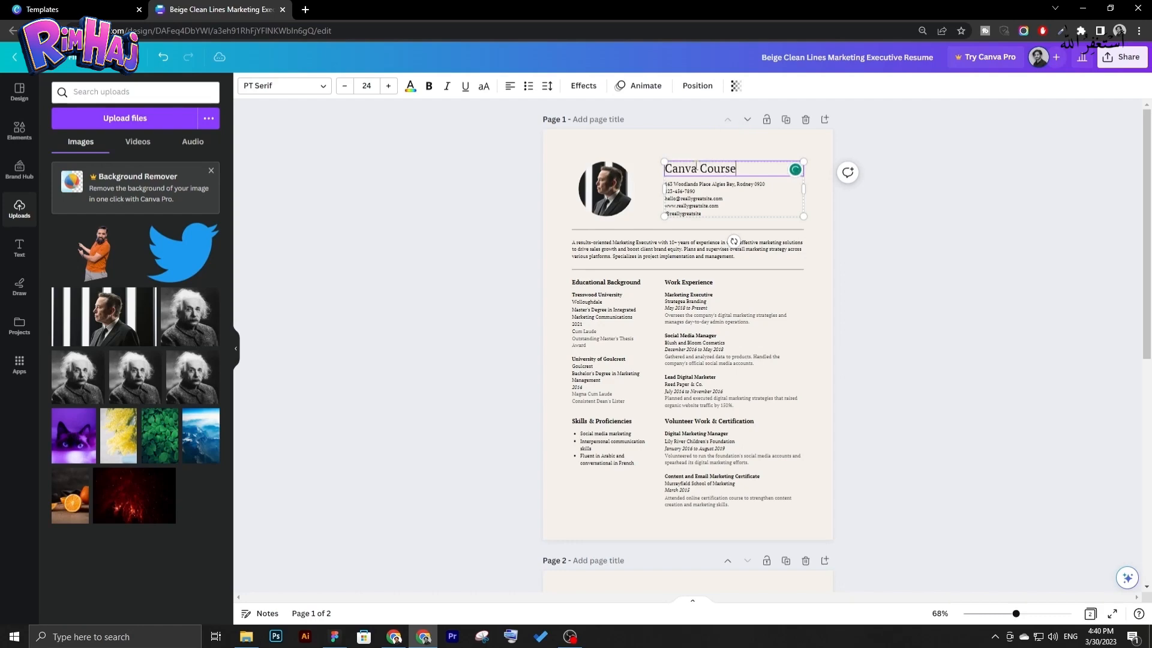
{"action": "left_click", "coordinate": [502, 174]}
Examine the address, phone, e-mail, website and social handle lines in the contact details under the heading.
{"action": "scroll", "coordinate": [693, 166], "scroll_direction": "up", "scroll_amount": 5}
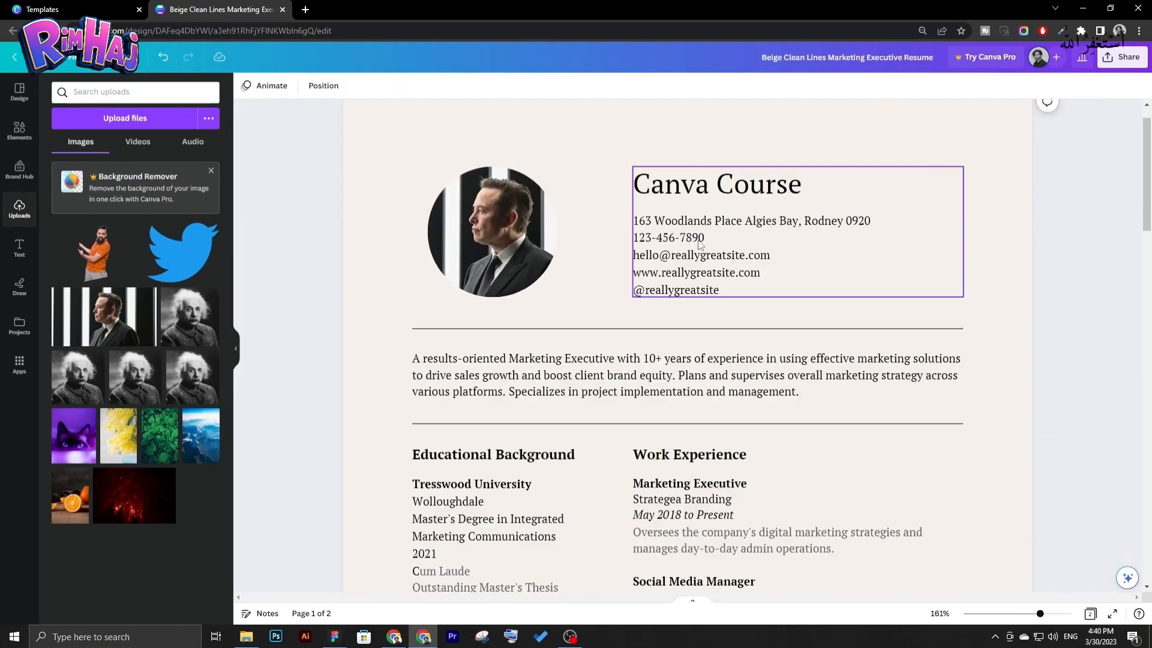
{"action": "double_click", "coordinate": [690, 240]}
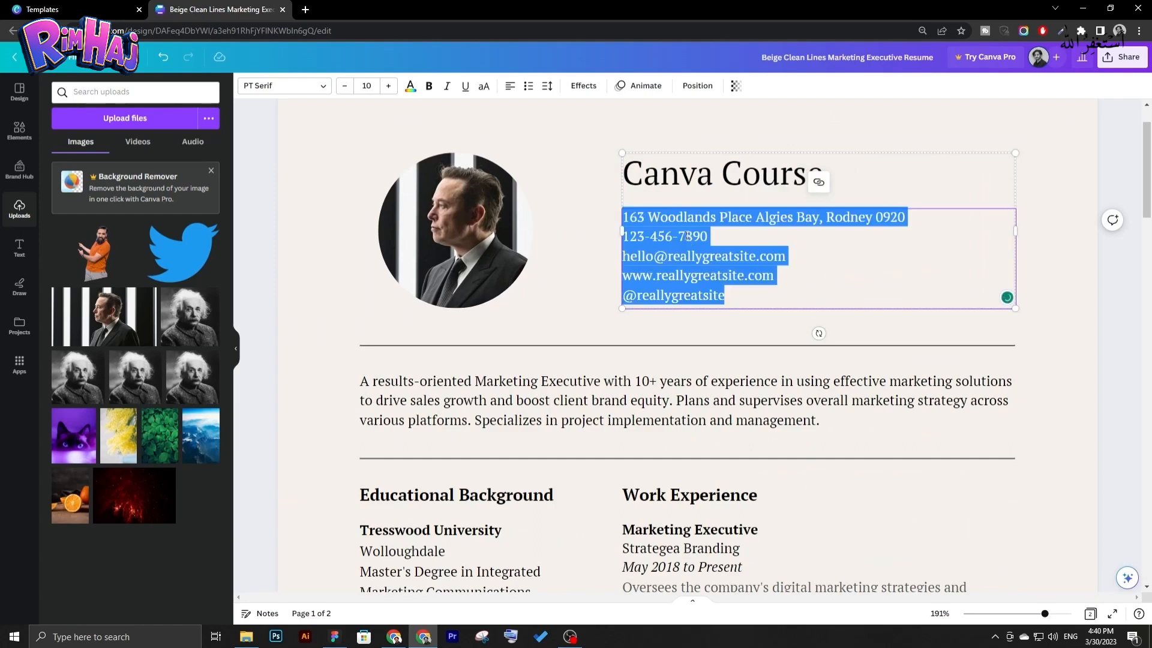
{"action": "left_click", "coordinate": [687, 217]}
{"action": "left_click_drag", "start_coordinate": [707, 234], "coordinate": [837, 217]}
{"action": "left_click", "coordinate": [694, 218]}
{"action": "left_click", "coordinate": [883, 217]}
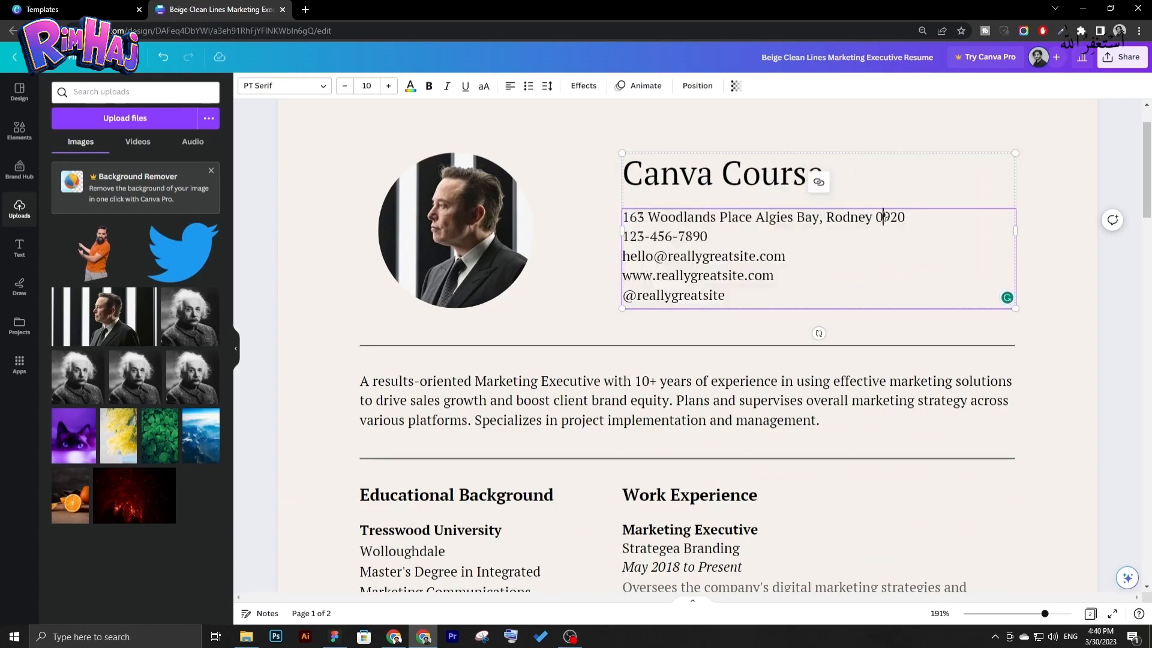
{"action": "left_click_drag", "start_coordinate": [708, 236], "coordinate": [755, 256]}
{"action": "left_click", "coordinate": [653, 256]}
{"action": "left_click", "coordinate": [669, 275]}
{"action": "left_click_drag", "start_coordinate": [750, 298], "coordinate": [636, 296]}
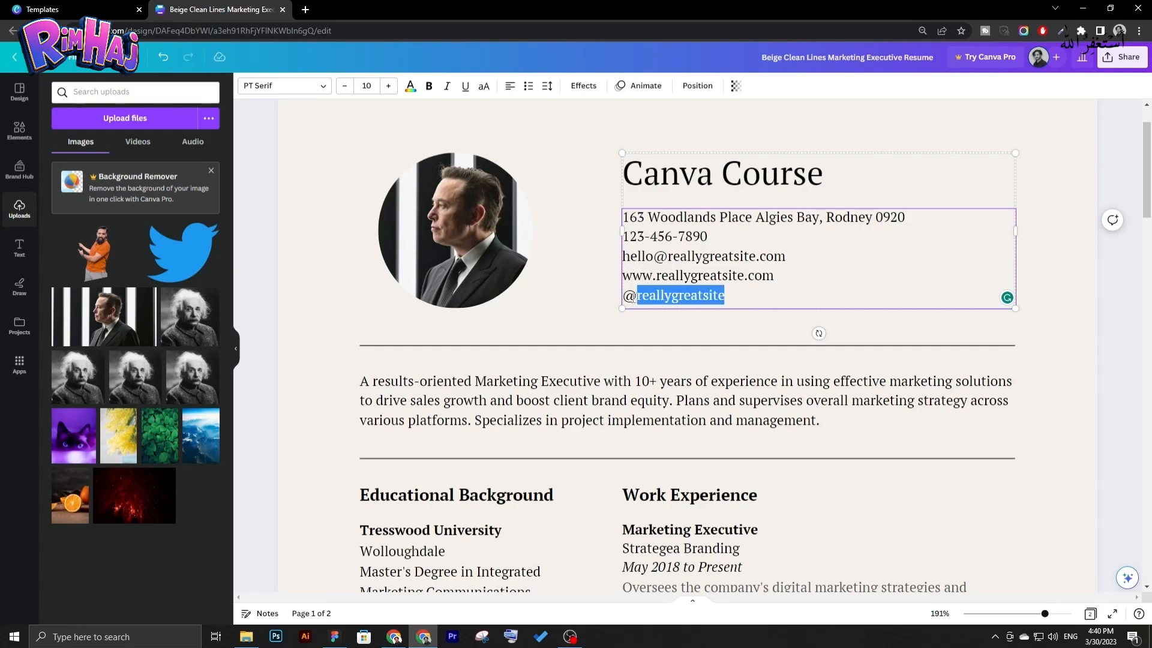
{"action": "left_click", "coordinate": [779, 276]}
{"action": "left_click_drag", "start_coordinate": [778, 276], "coordinate": [628, 276]}
{"action": "left_click", "coordinate": [624, 277]}
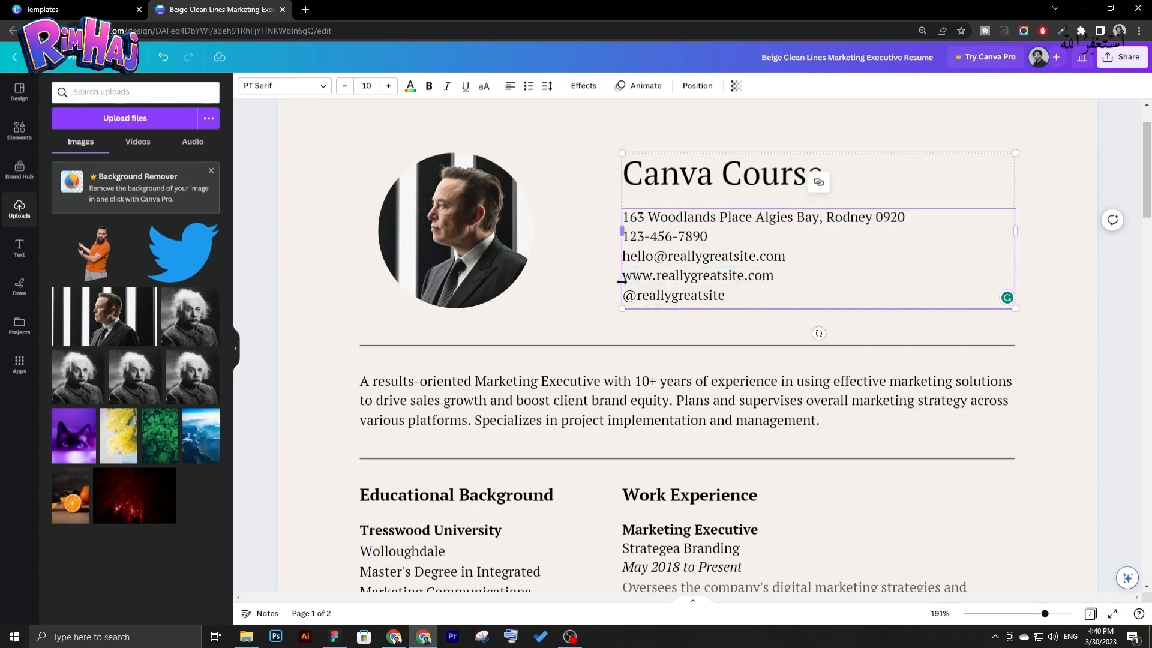
Replace the social handle in the last contact line with "LinkedIn.com/canvacourse", using LinkedIn's correct capitalization.
{"action": "left_click_drag", "start_coordinate": [726, 295], "coordinate": [623, 295]}
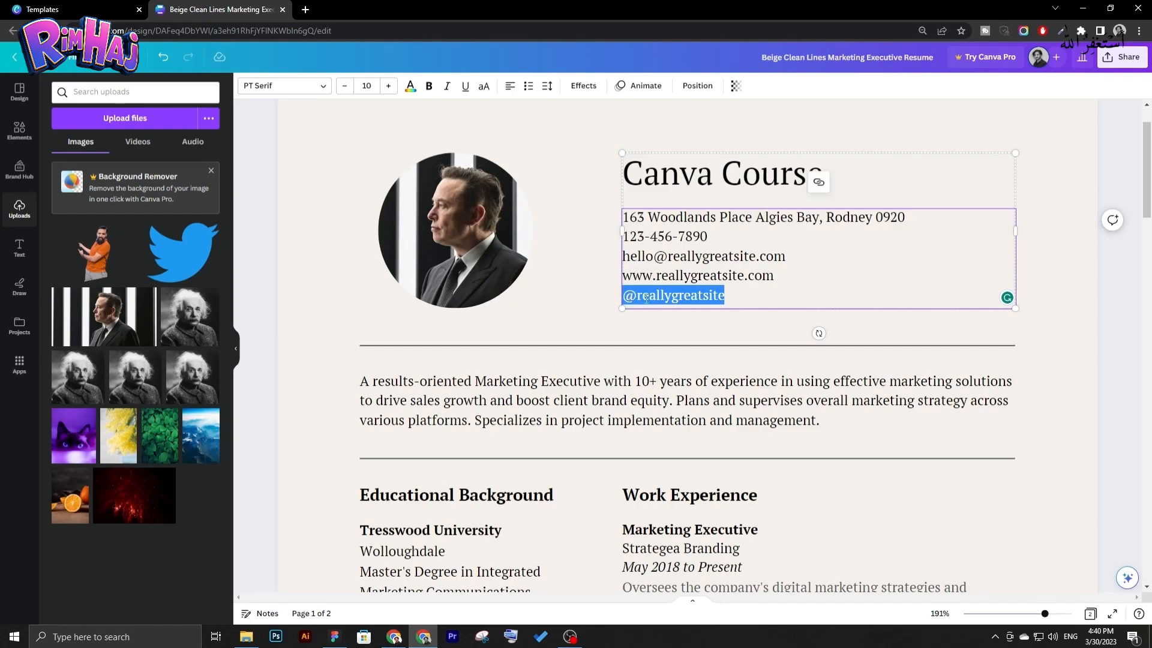
{"action": "type", "text": "linked"}
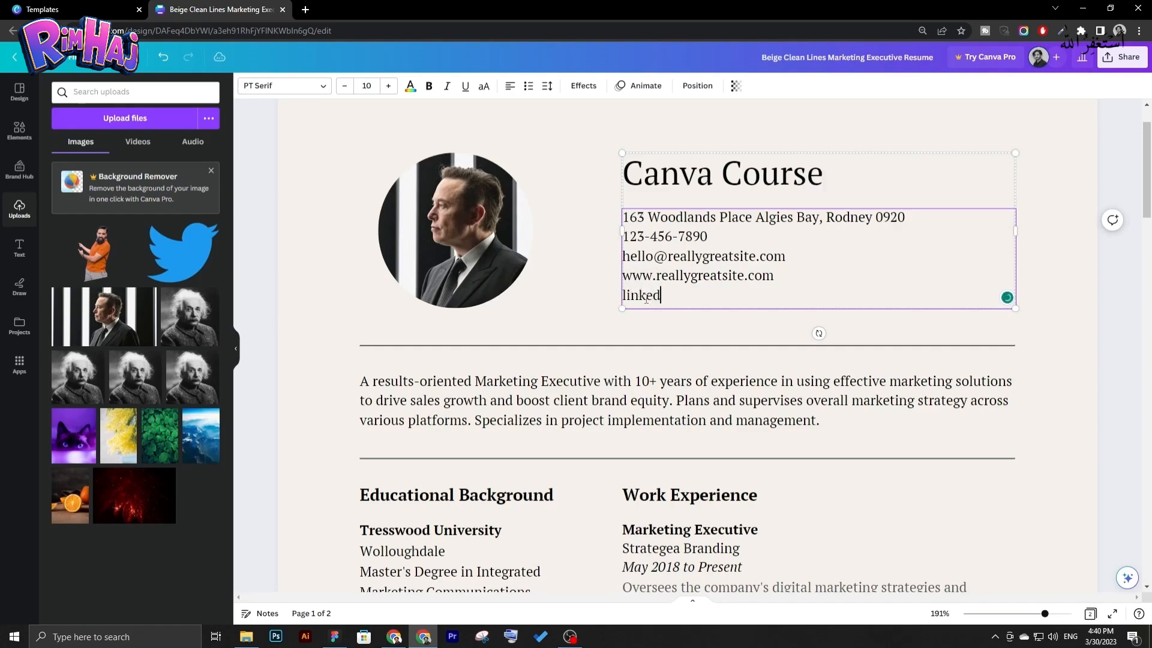
{"action": "type", "text": "in.com/"}
{"action": "right_click", "coordinate": [644, 294]}
{"action": "left_click", "coordinate": [631, 299]}
{"action": "left_click", "coordinate": [666, 321]}
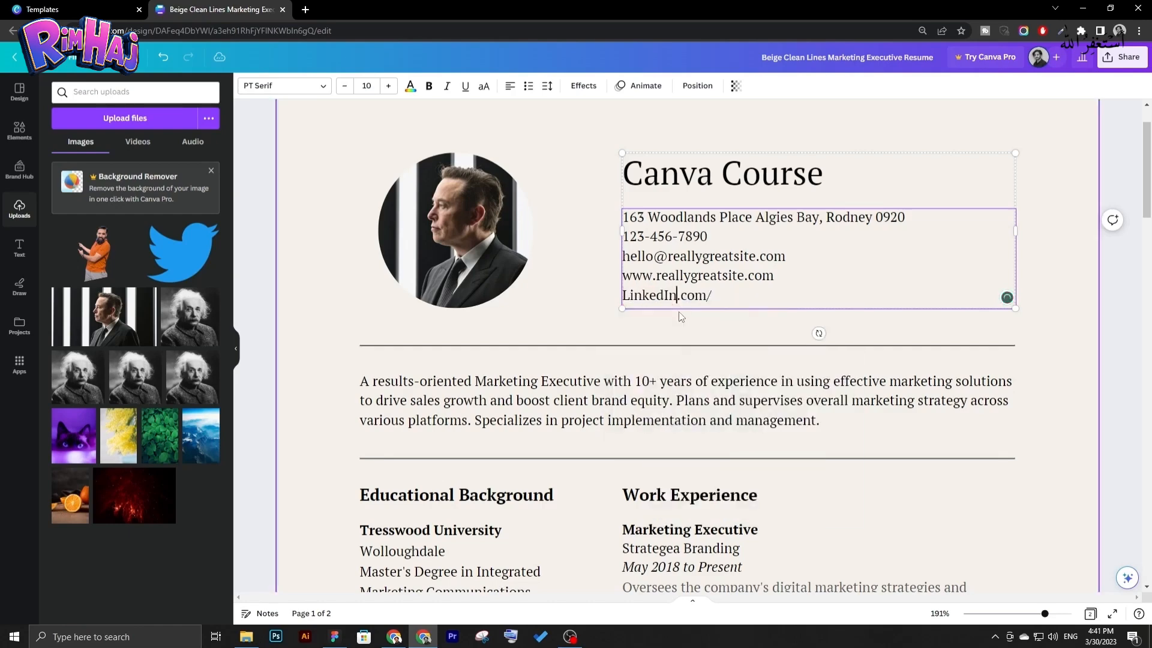
{"action": "type", "text": "/canvacourse"}
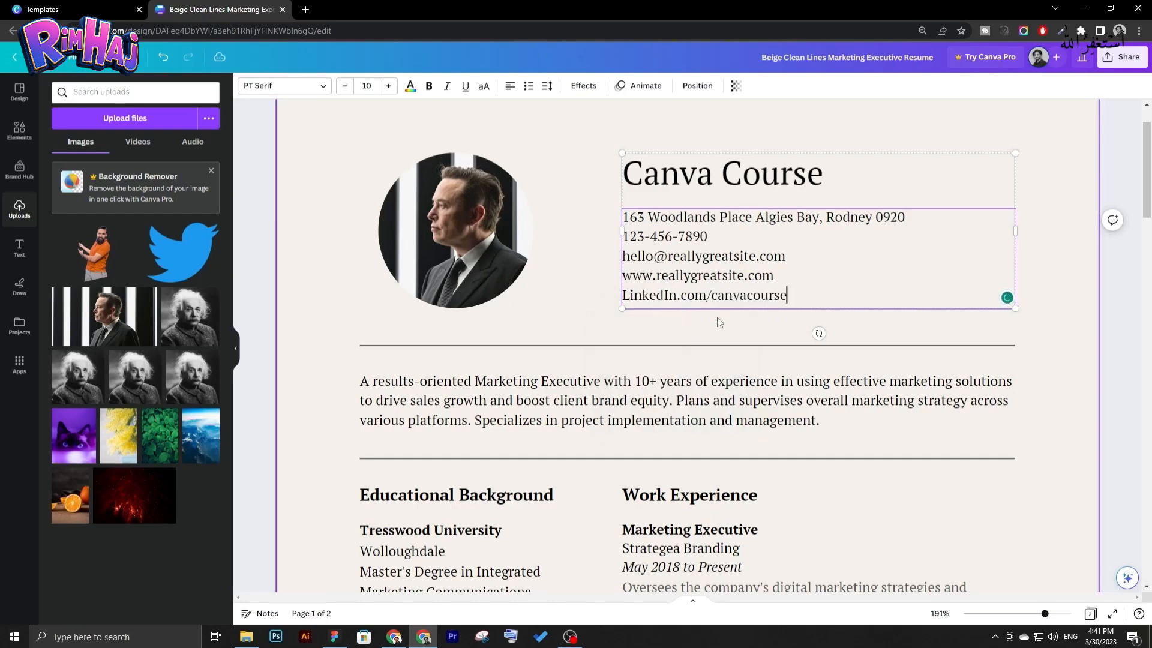
{"action": "left_click", "coordinate": [637, 318]}
{"action": "left_click", "coordinate": [771, 290]}
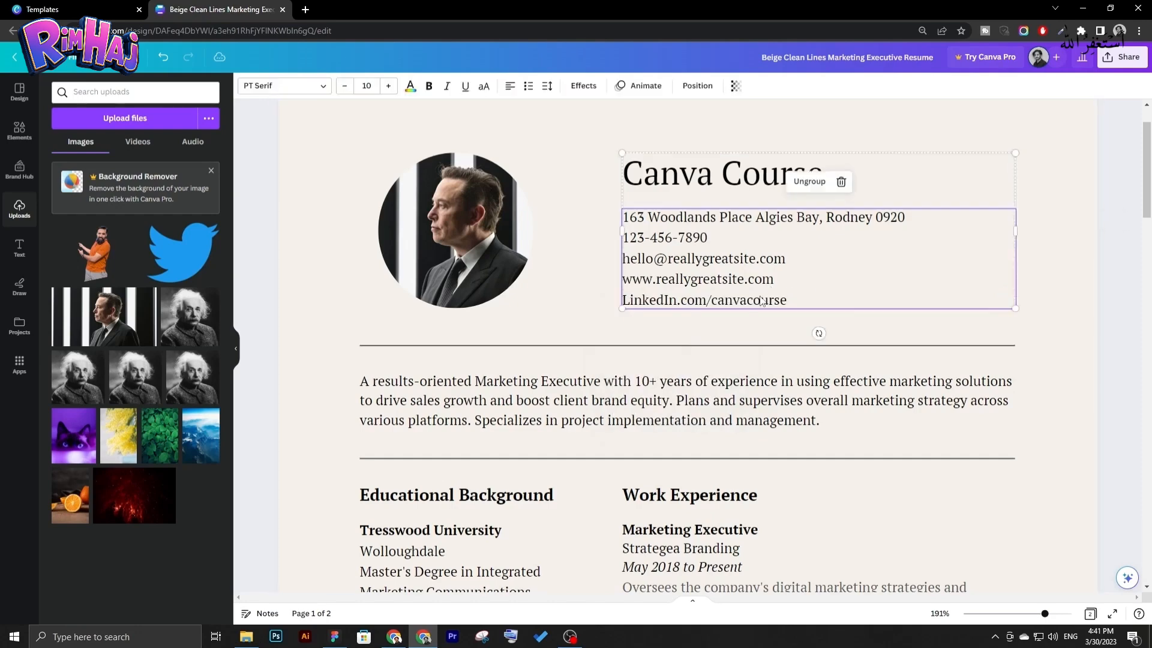
Open LinkedIn in a new tab of the other browser window and view the account's own profile page.
{"action": "left_click_drag", "start_coordinate": [804, 295], "coordinate": [620, 295]}
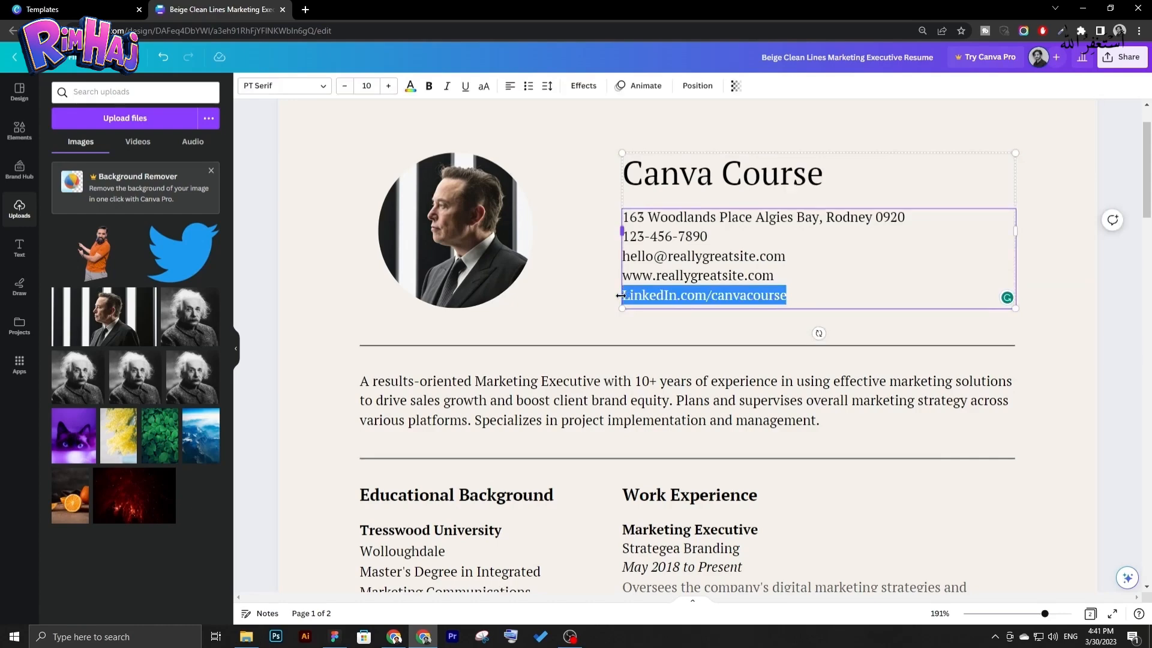
{"action": "left_click", "coordinate": [394, 637]}
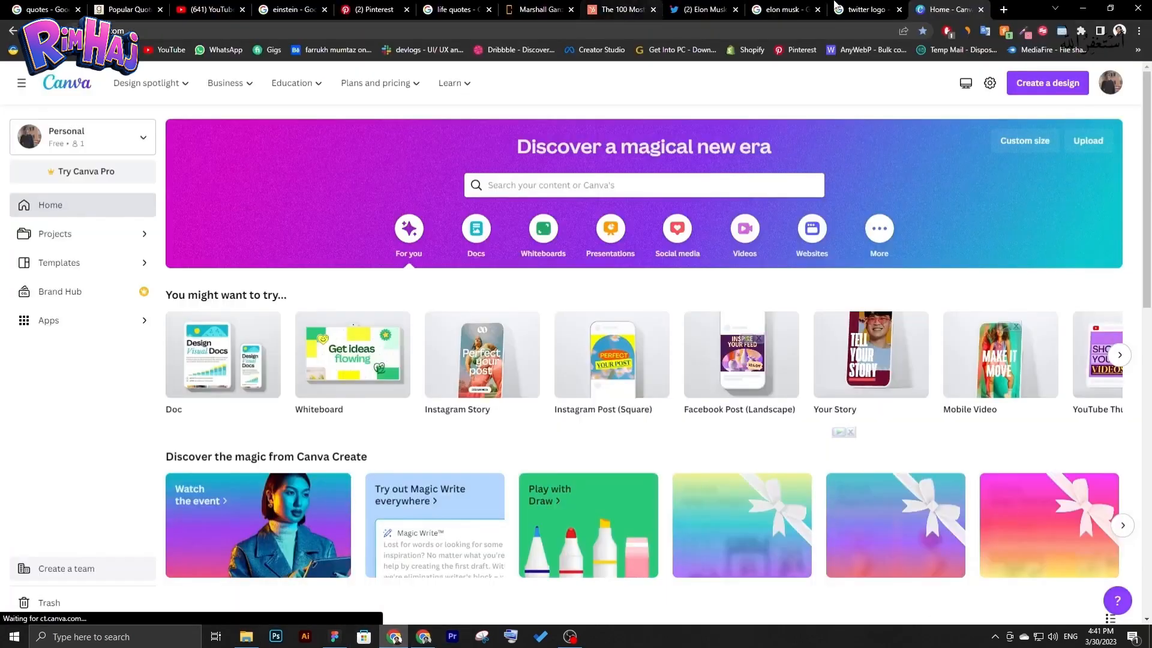
{"action": "left_click", "coordinate": [994, 9]}
{"action": "type", "text": "lin"}
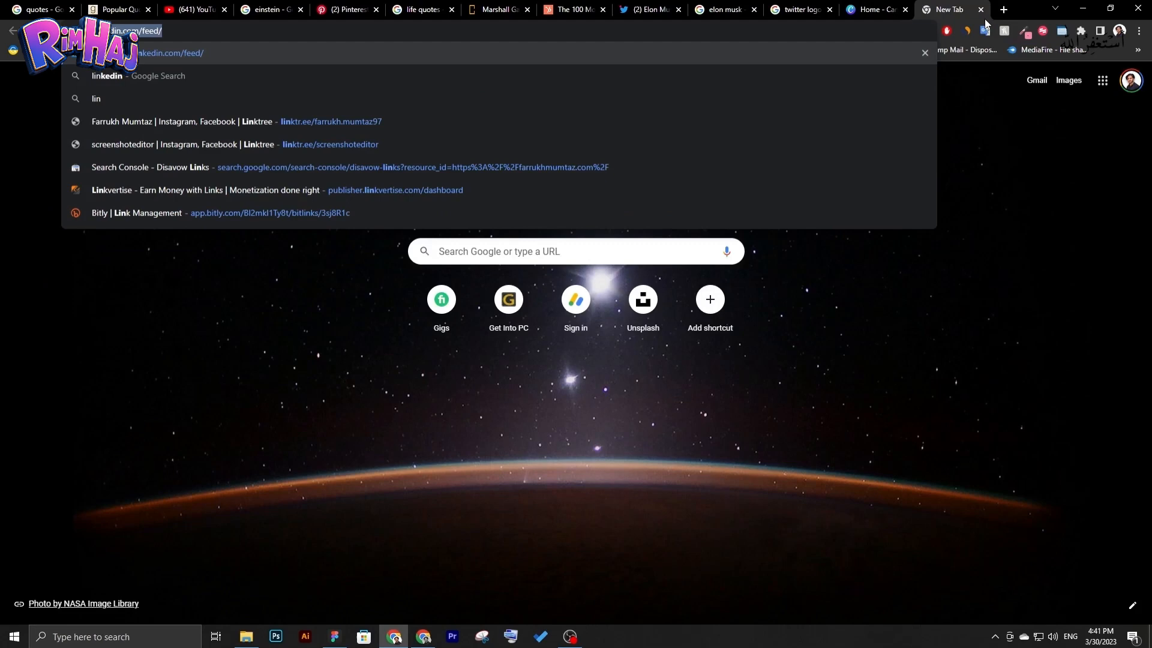
{"action": "key", "text": "Right"}
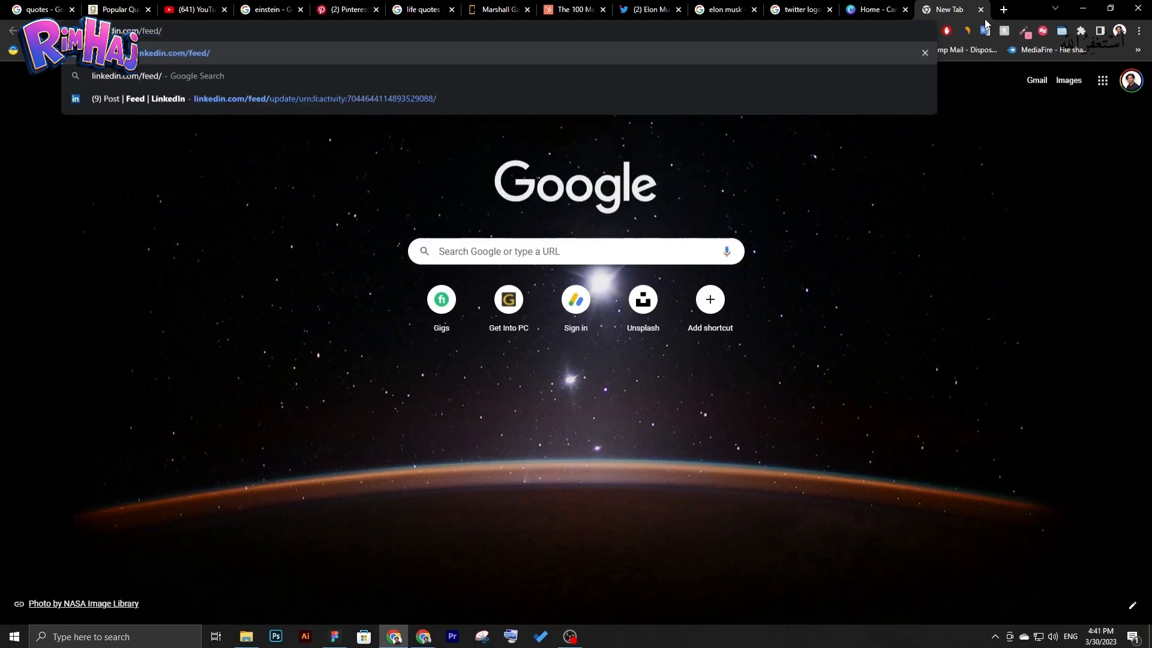
{"action": "key", "text": "Return"}
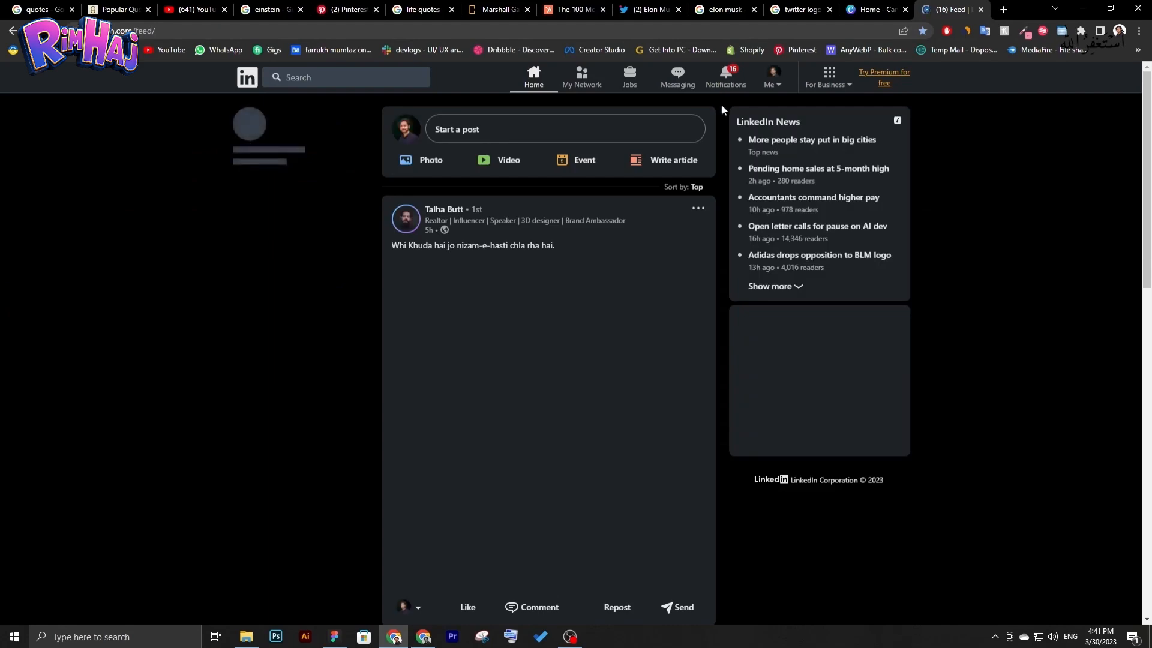
{"action": "left_click", "coordinate": [773, 78]}
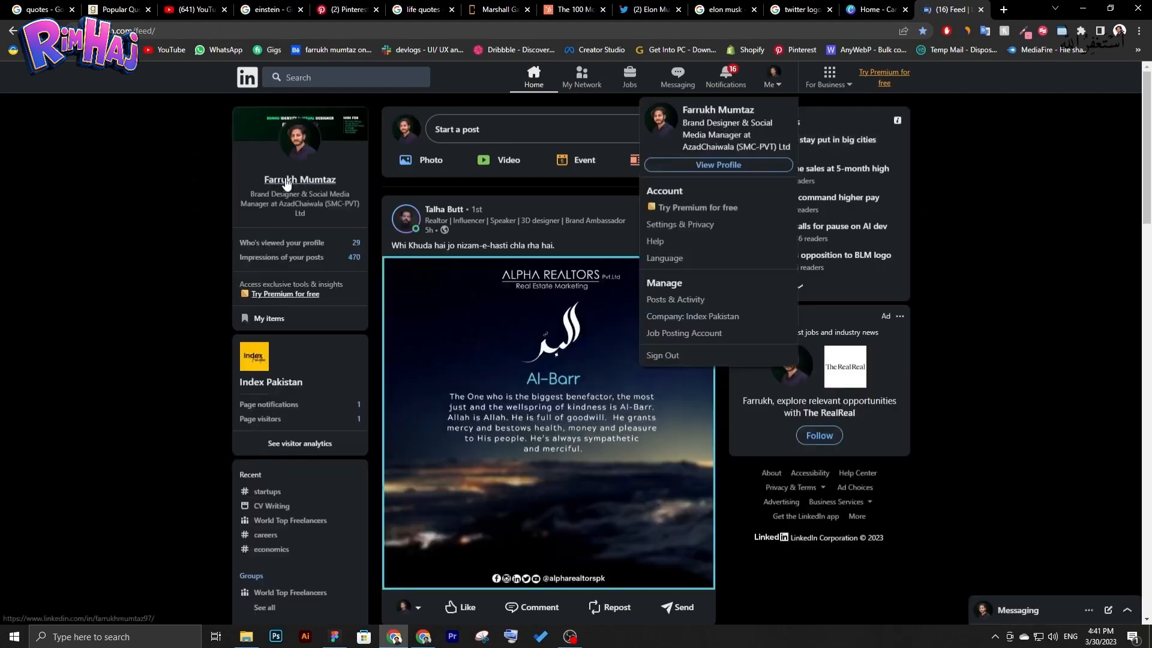
{"action": "left_click", "coordinate": [720, 165]}
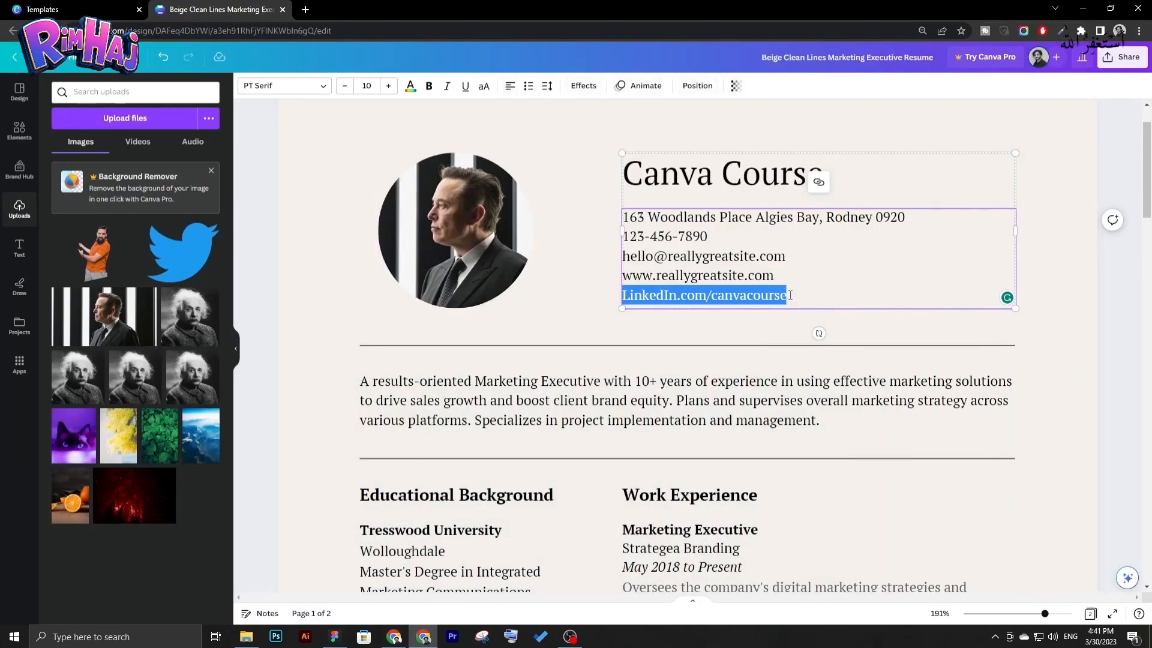
Underline the "LinkedIn.com/canvacourse" contact line, trying and reverting italics and uppercase on it.
{"action": "left_click_drag", "start_coordinate": [790, 294], "coordinate": [621, 295]}
{"action": "left_click", "coordinate": [447, 86]}
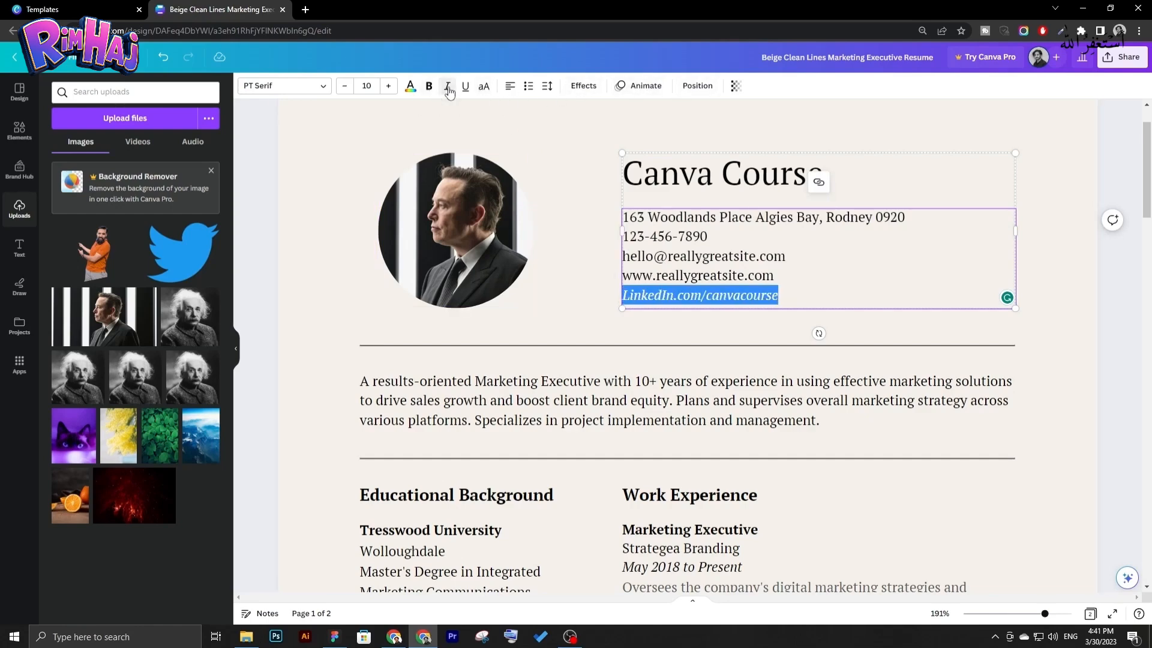
{"action": "left_click", "coordinate": [447, 86]}
{"action": "left_click", "coordinate": [467, 87]}
{"action": "left_click", "coordinate": [467, 88]}
{"action": "left_click", "coordinate": [466, 87]}
{"action": "left_click", "coordinate": [483, 87]}
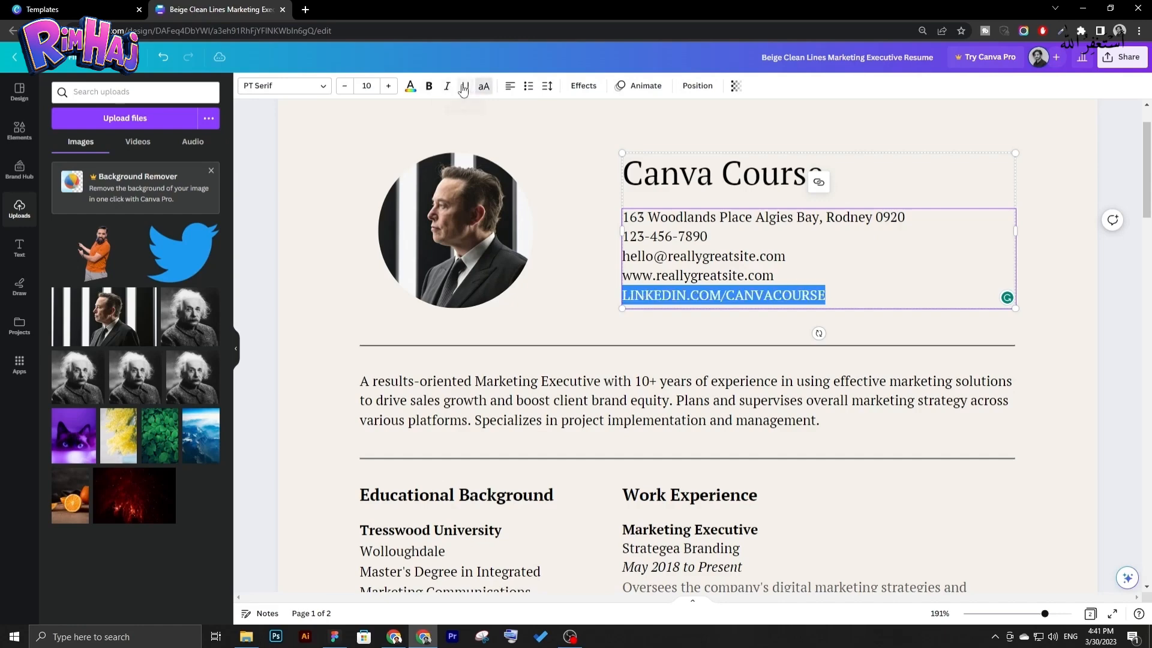
{"action": "left_click", "coordinate": [483, 87]}
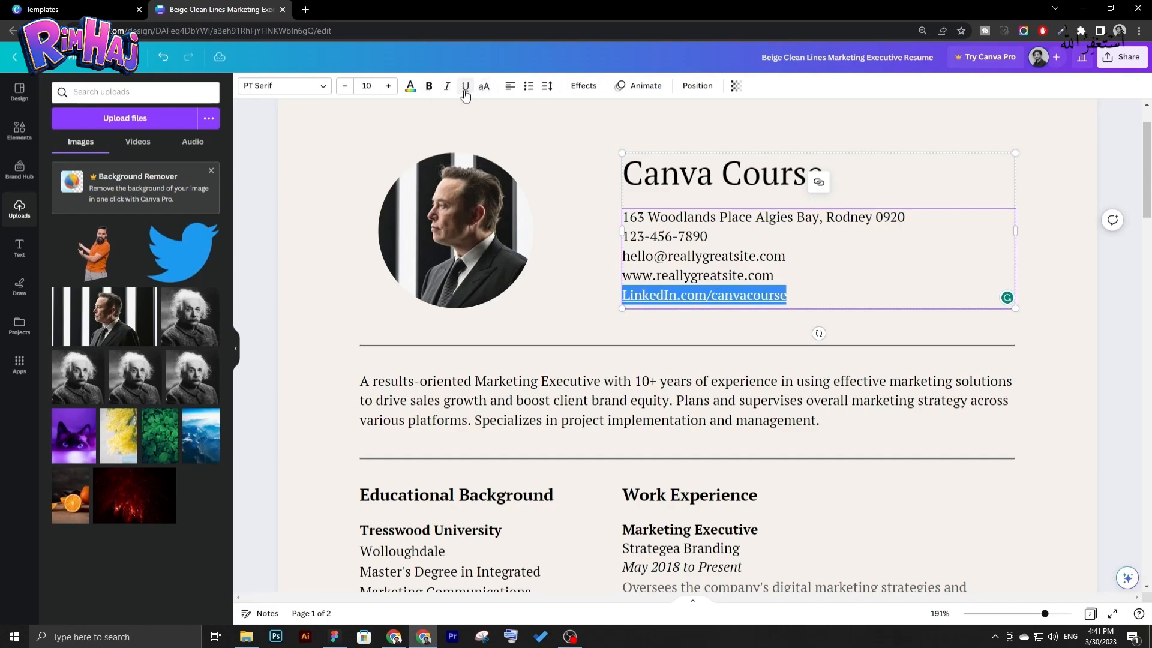
{"action": "left_click", "coordinate": [584, 87]}
{"action": "left_click", "coordinate": [585, 88]}
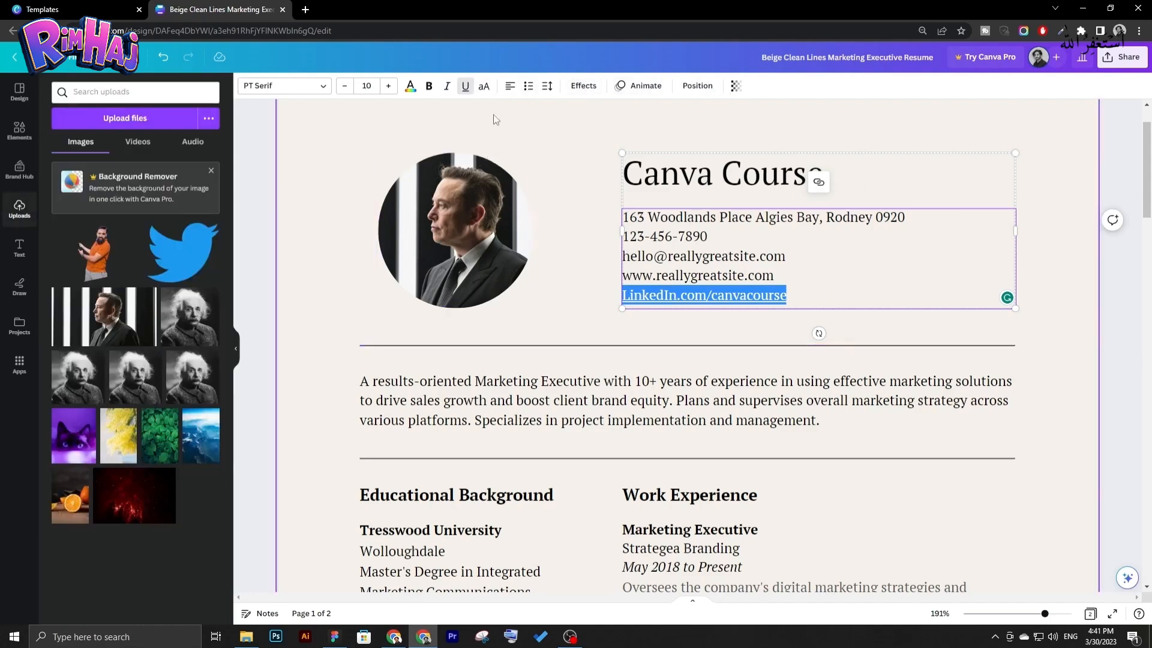
Color the "LinkedIn.com/canvacourse" line blue with the custom color #002EFF.
{"action": "left_click", "coordinate": [409, 90]}
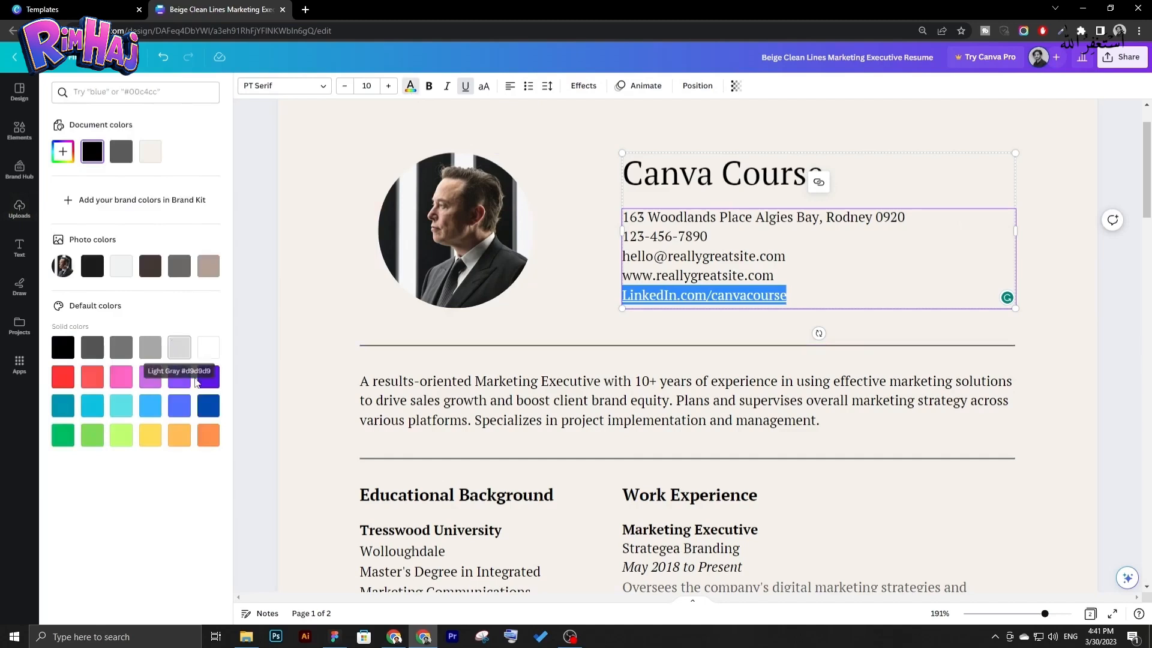
{"action": "left_click", "coordinate": [150, 406]}
{"action": "left_click", "coordinate": [180, 407]}
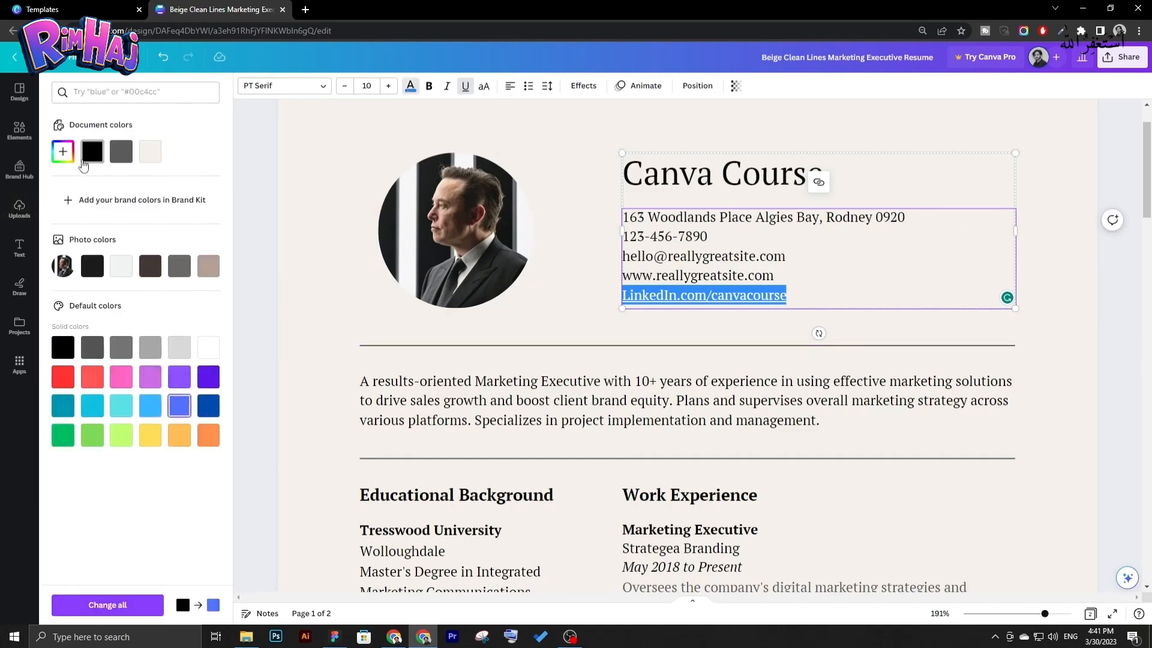
{"action": "left_click", "coordinate": [64, 152]}
{"action": "left_click_drag", "start_coordinate": [182, 204], "coordinate": [193, 180]}
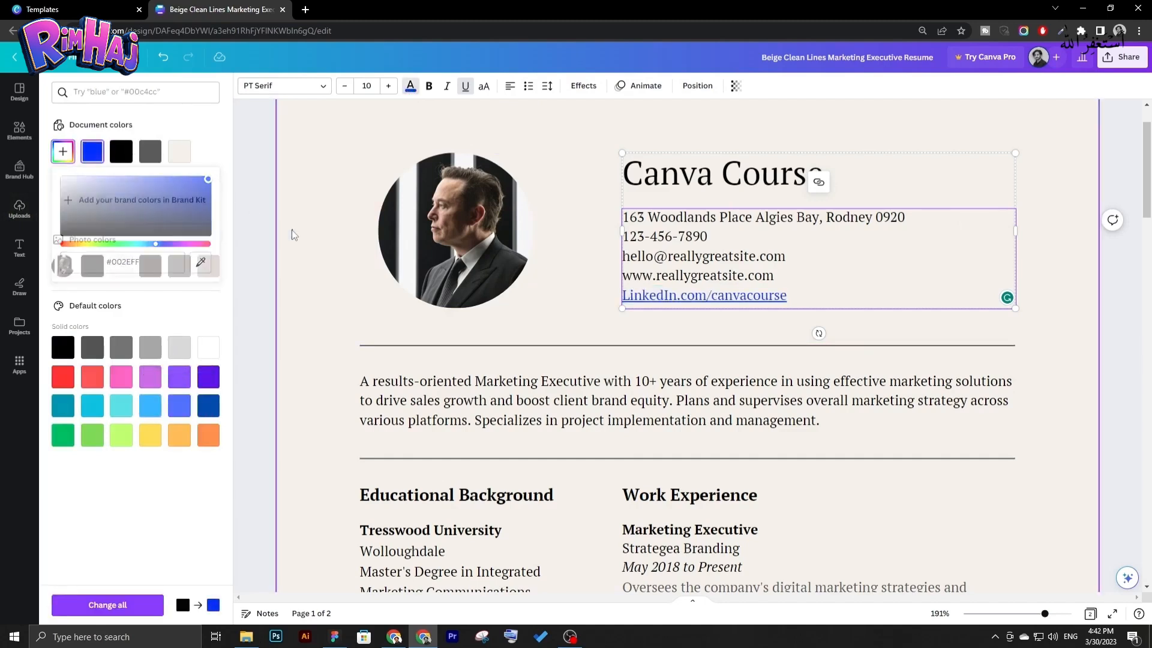
{"action": "left_click", "coordinate": [262, 229]}
Examine the summary paragraph below the contact details, including its "10+ years" of experience wording.
{"action": "scroll", "coordinate": [804, 237], "scroll_direction": "down", "scroll_amount": 3}
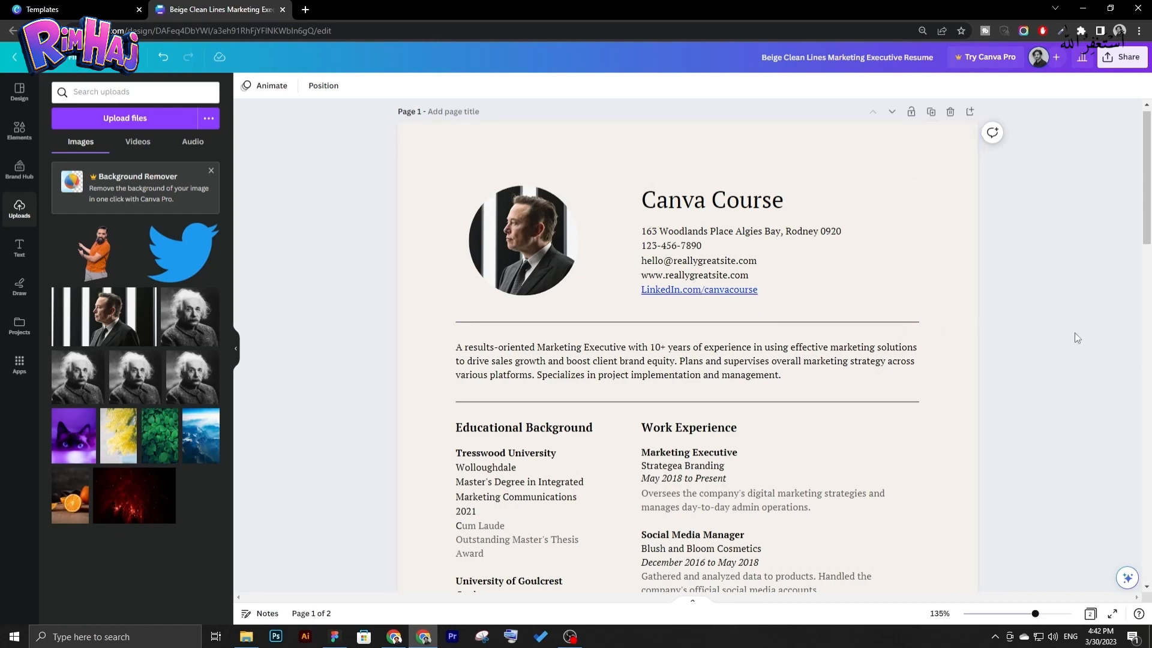
{"action": "scroll", "coordinate": [1075, 333], "scroll_direction": "down", "scroll_amount": 1}
{"action": "left_click", "coordinate": [538, 295]}
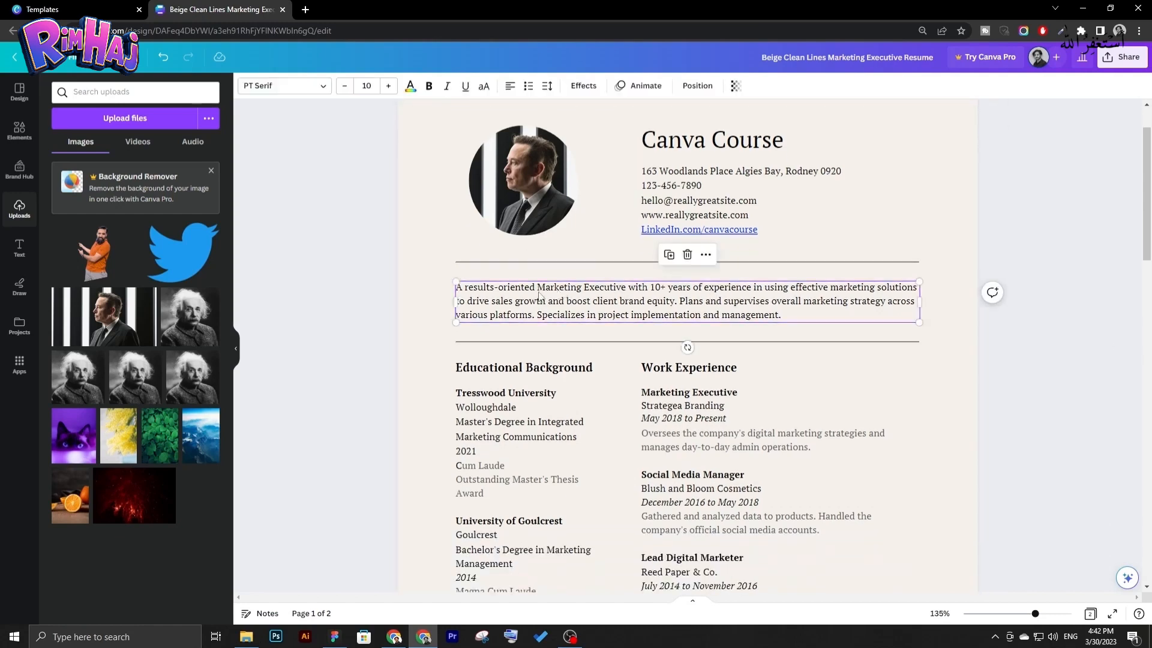
{"action": "left_click_drag", "start_coordinate": [539, 295], "coordinate": [456, 288]}
{"action": "left_click", "coordinate": [623, 288]}
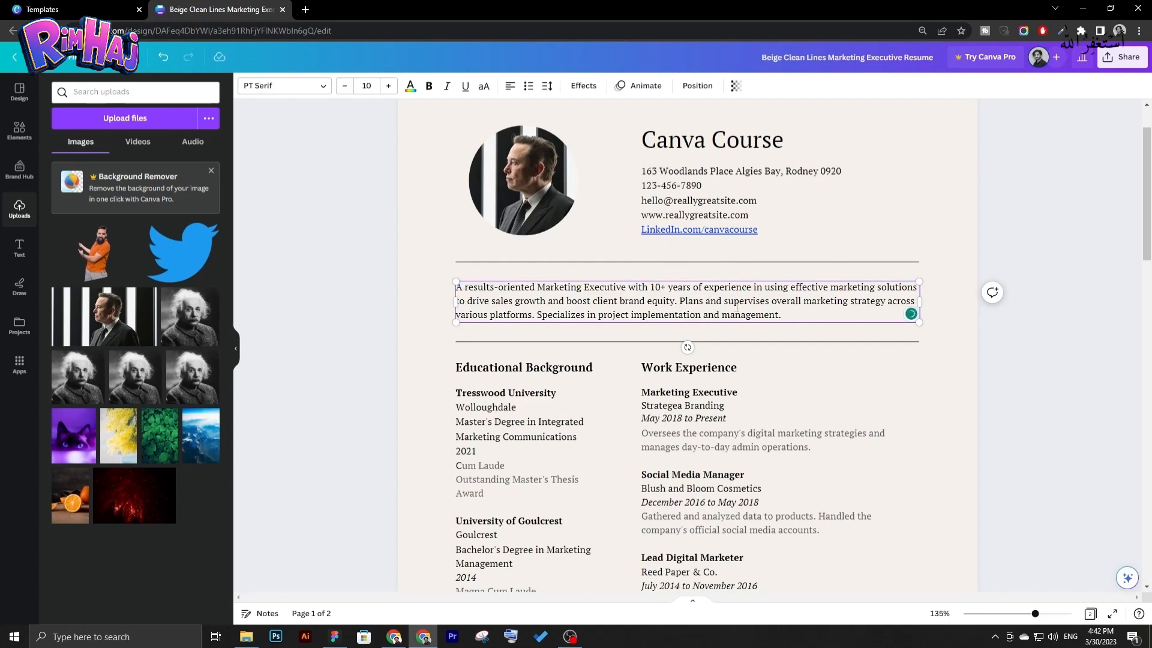
{"action": "left_click_drag", "start_coordinate": [781, 314], "coordinate": [507, 315]}
{"action": "left_click", "coordinate": [482, 300]}
{"action": "left_click_drag", "start_coordinate": [477, 300], "coordinate": [691, 288]}
{"action": "left_click", "coordinate": [624, 288]}
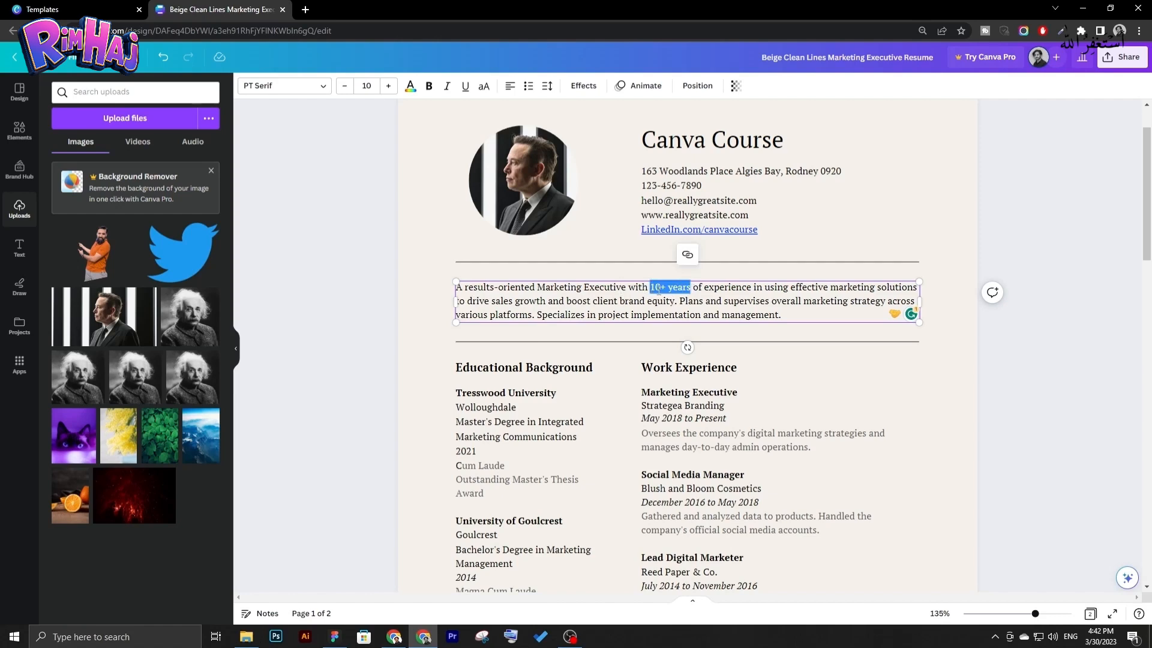
{"action": "left_click", "coordinate": [706, 300]}
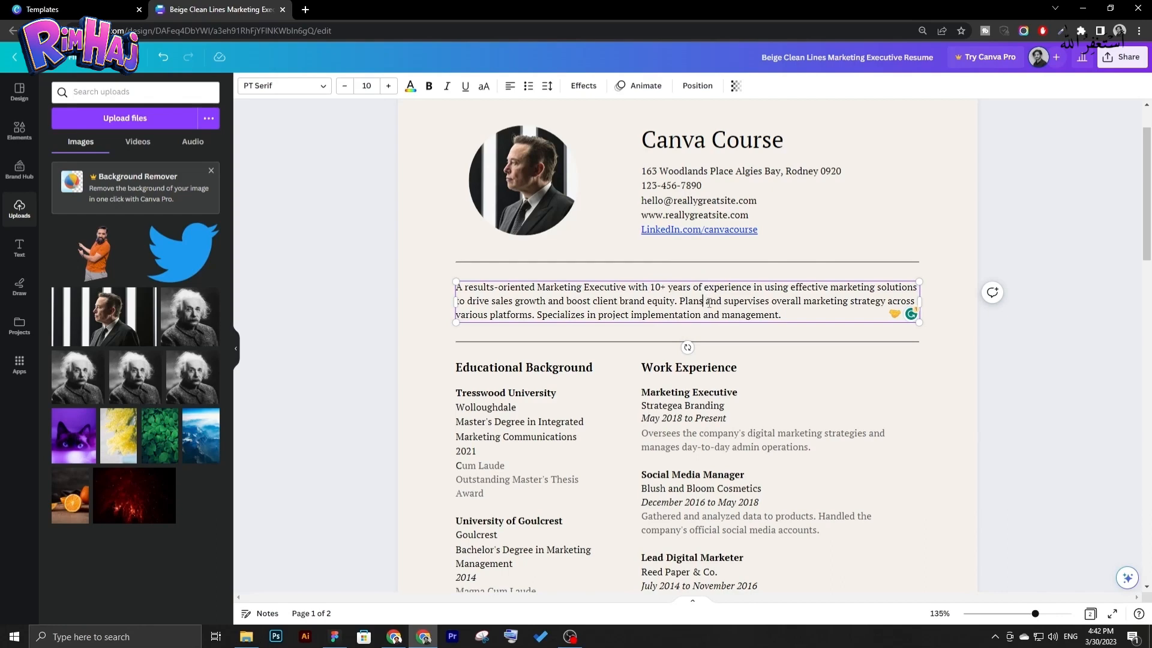
Examine the Educational Background heading and its university entries.
{"action": "left_click", "coordinate": [343, 337]}
{"action": "scroll", "coordinate": [343, 337], "scroll_direction": "down", "scroll_amount": 3}
{"action": "left_click", "coordinate": [516, 307]}
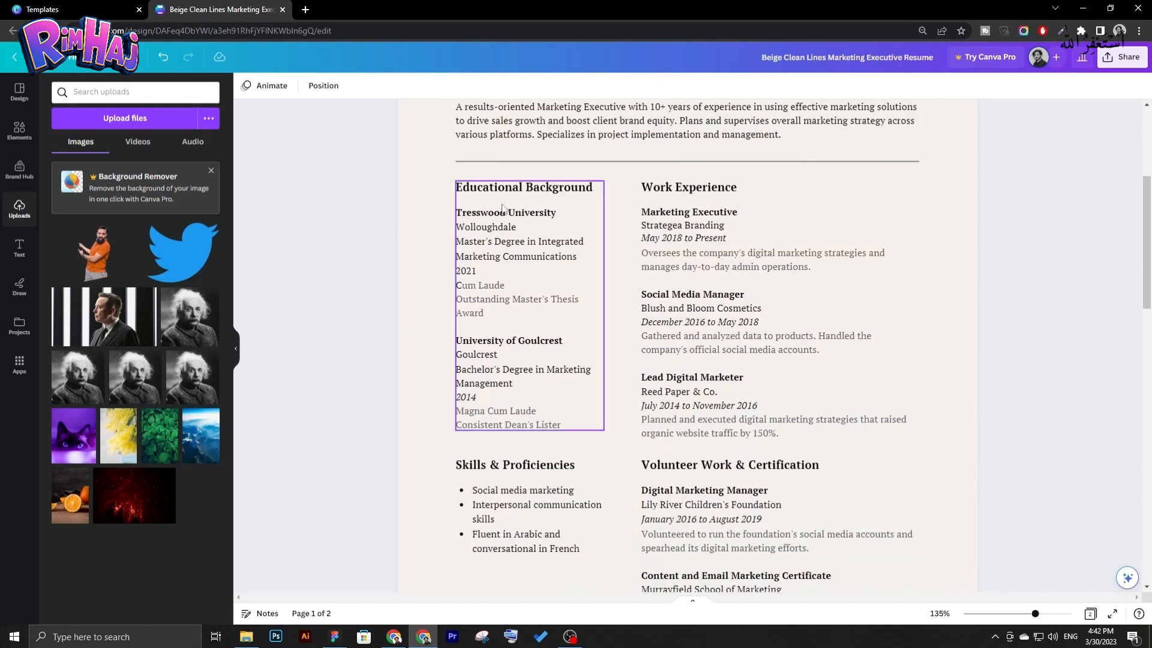
{"action": "double_click", "coordinate": [514, 190]}
{"action": "left_click", "coordinate": [511, 211]}
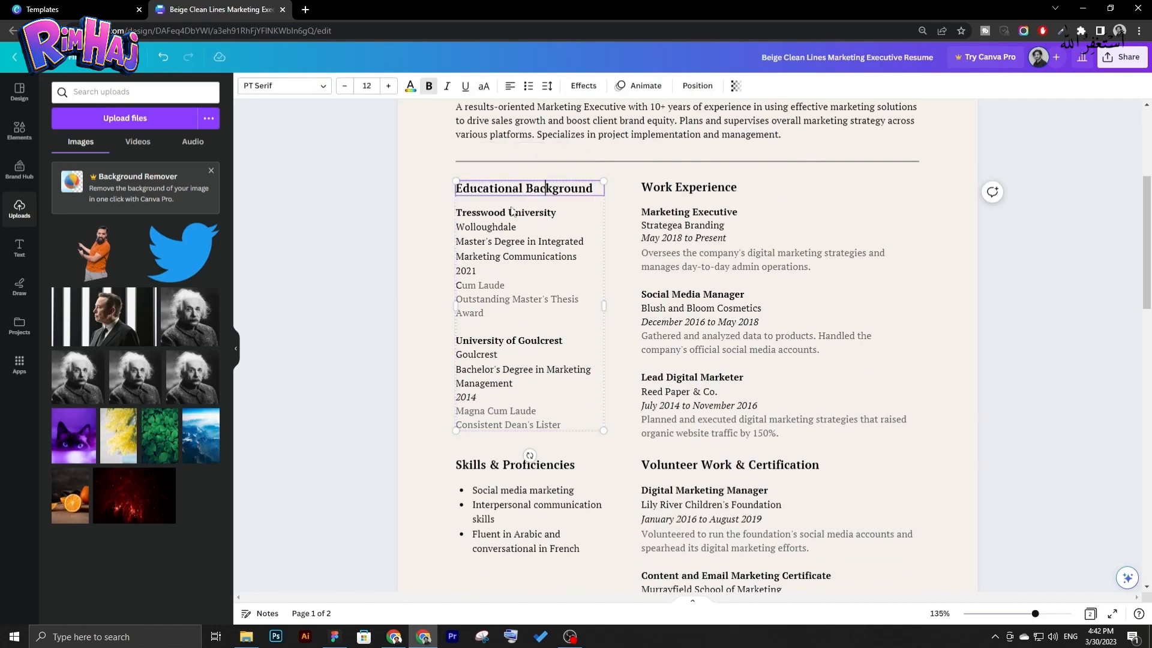
{"action": "left_click", "coordinate": [488, 228]}
{"action": "left_click_drag", "start_coordinate": [494, 213], "coordinate": [553, 214]}
{"action": "left_click", "coordinate": [500, 213]}
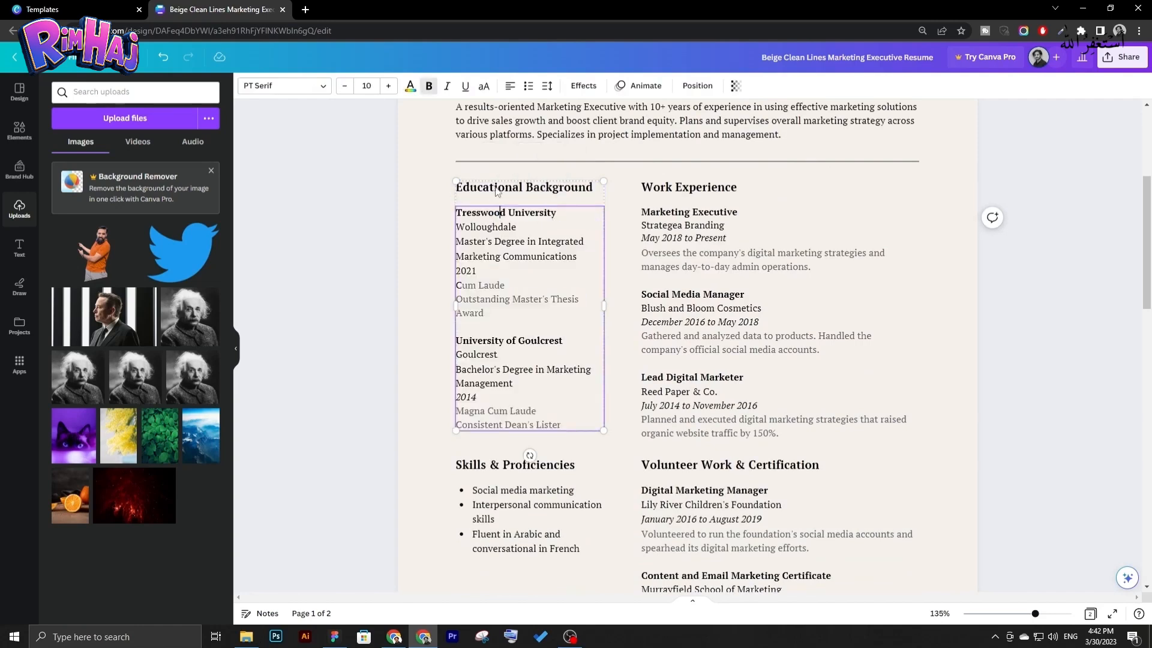
{"action": "left_click", "coordinate": [526, 191]}
{"action": "double_click", "coordinate": [525, 188]}
{"action": "left_click", "coordinate": [489, 187]}
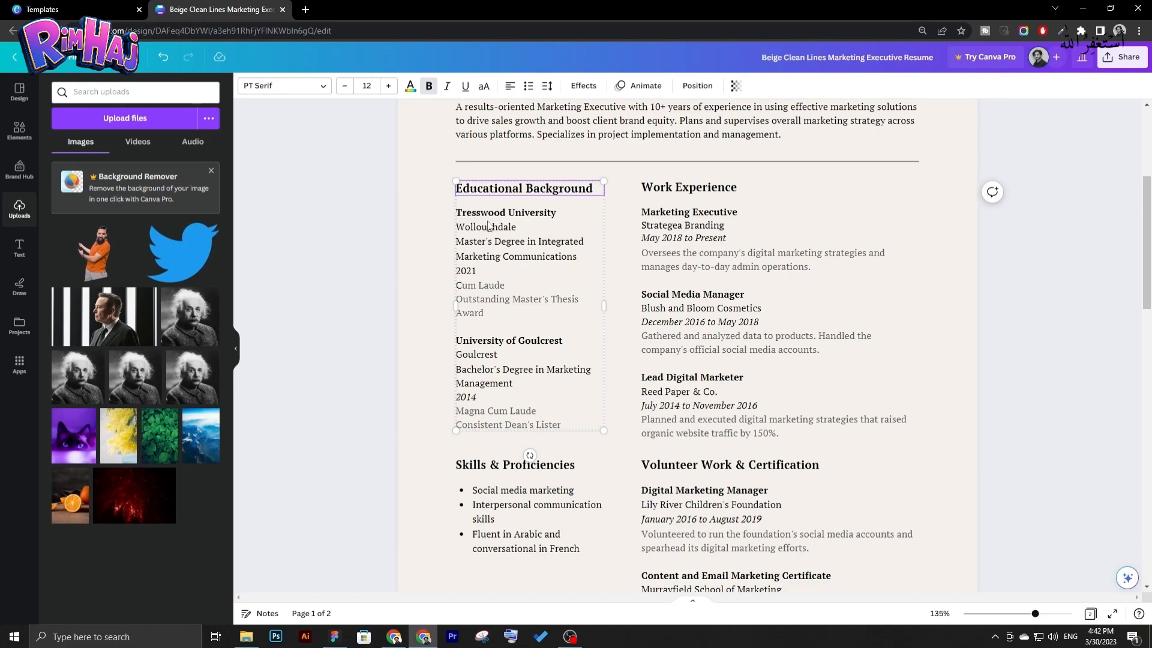
Examine the Work Experience heading and the job entries beneath it.
{"action": "left_click", "coordinate": [667, 187]}
{"action": "left_click", "coordinate": [667, 186]}
{"action": "triple_click", "coordinate": [667, 183]}
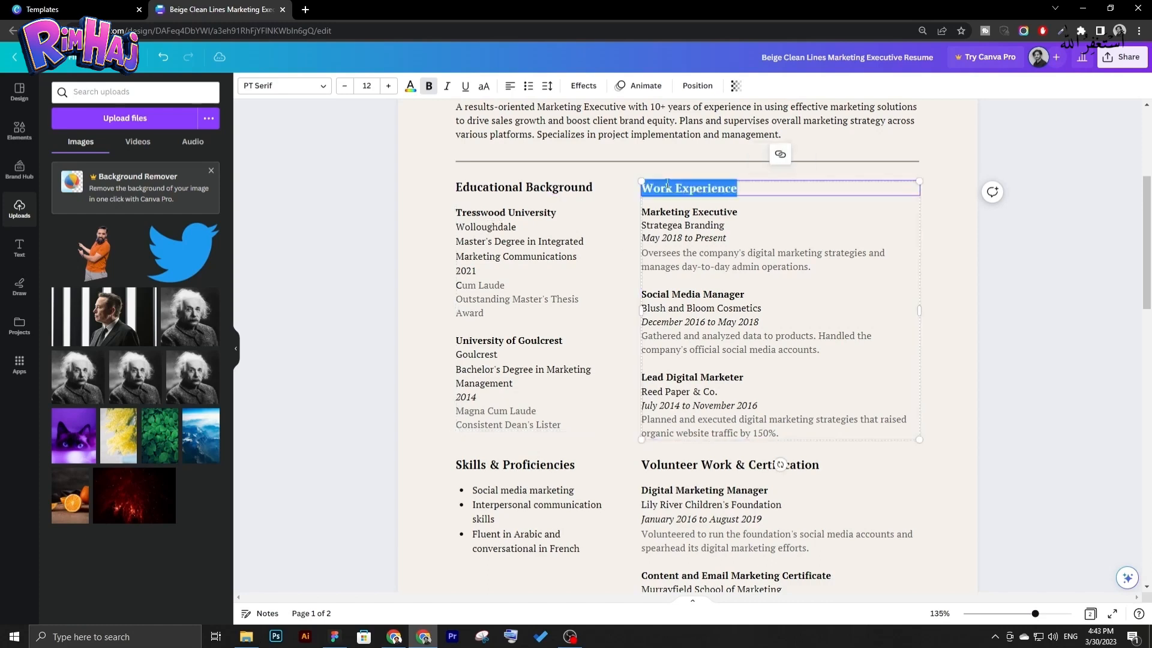
{"action": "left_click", "coordinate": [708, 216]}
{"action": "left_click", "coordinate": [705, 222]}
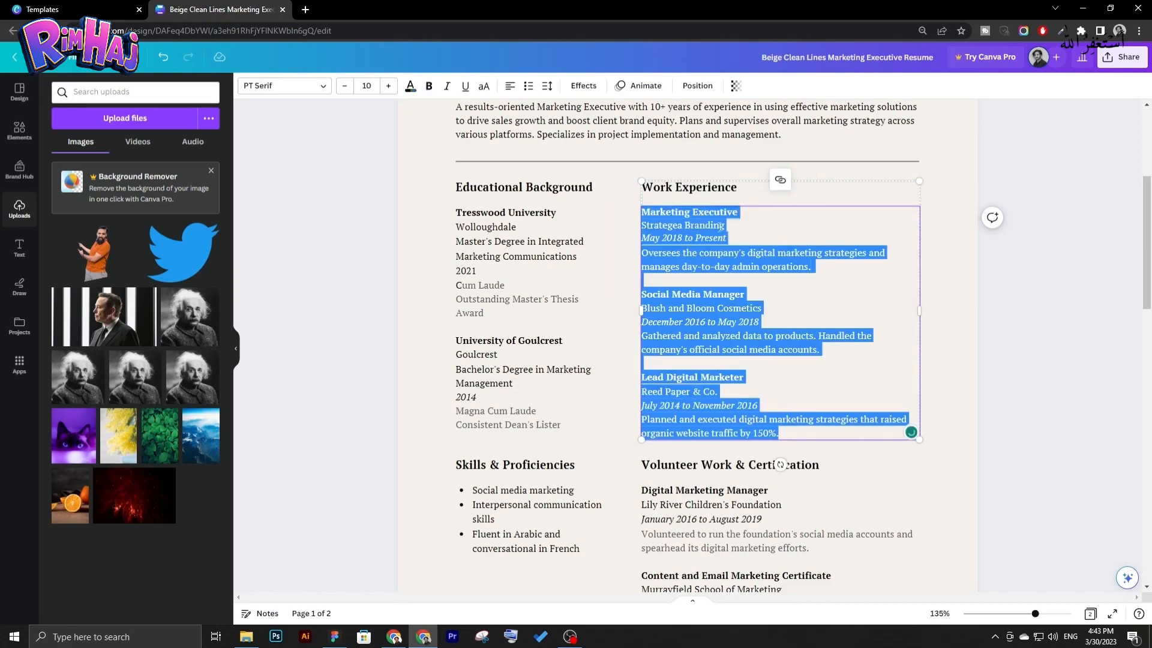
{"action": "left_click", "coordinate": [702, 228]}
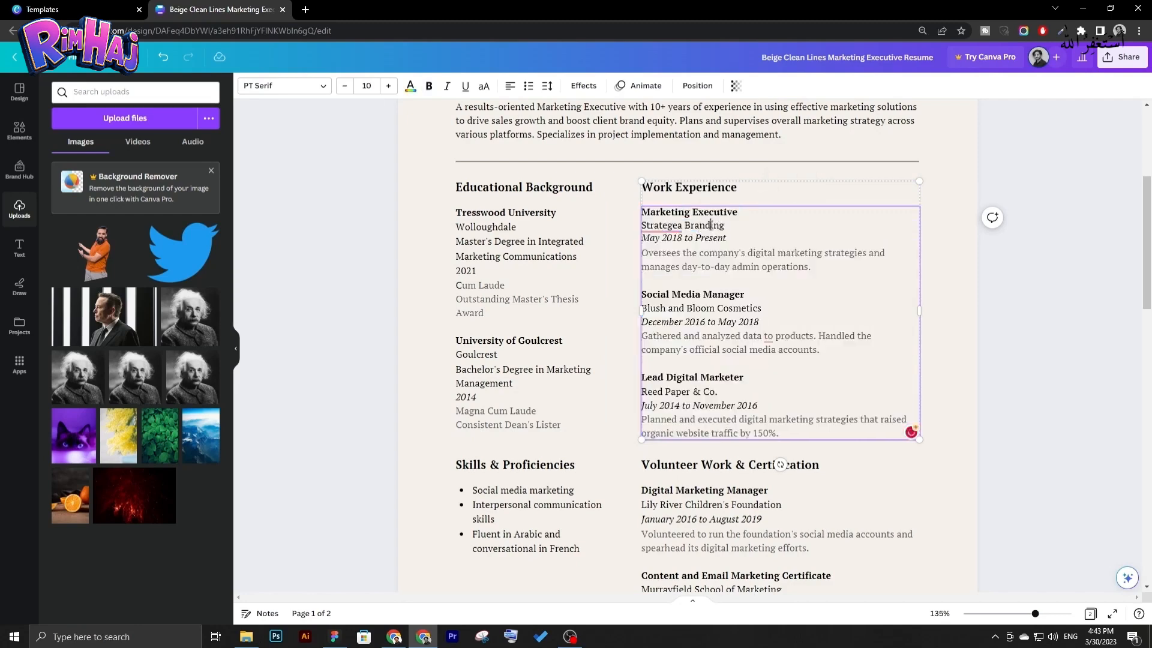
Correct "Strategea" to "Strategic" in the Marketing Executive entry's company line using the Grammarly suggestion.
{"action": "left_click_drag", "start_coordinate": [663, 225], "coordinate": [719, 225]}
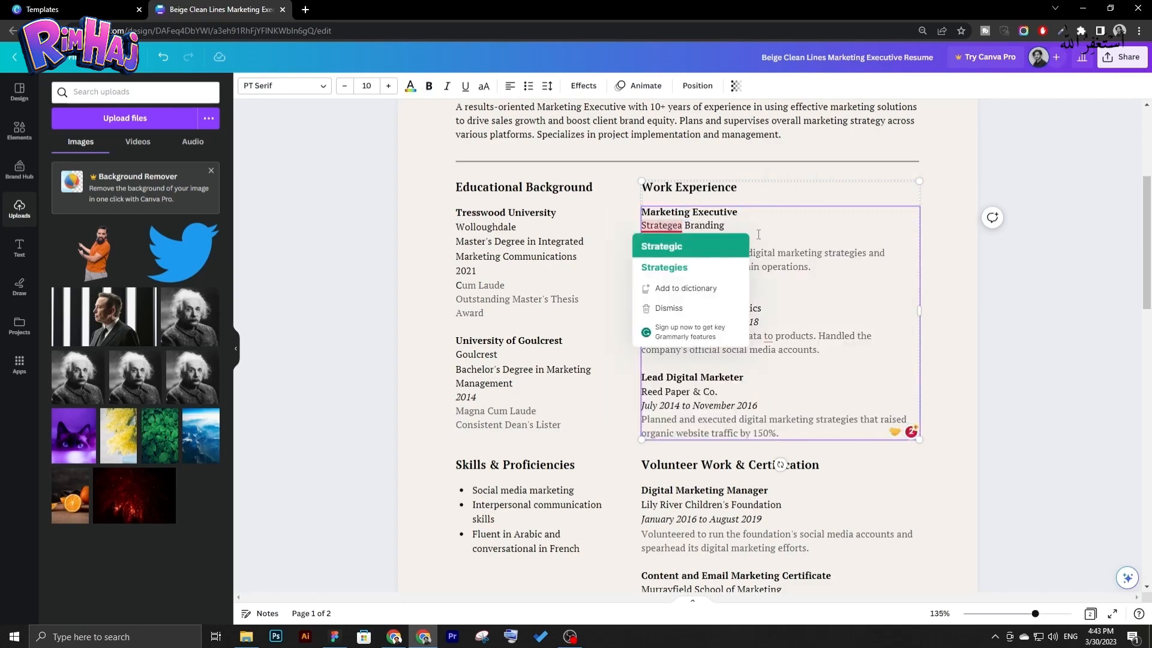
{"action": "left_click", "coordinate": [726, 236]}
{"action": "left_click", "coordinate": [680, 226]}
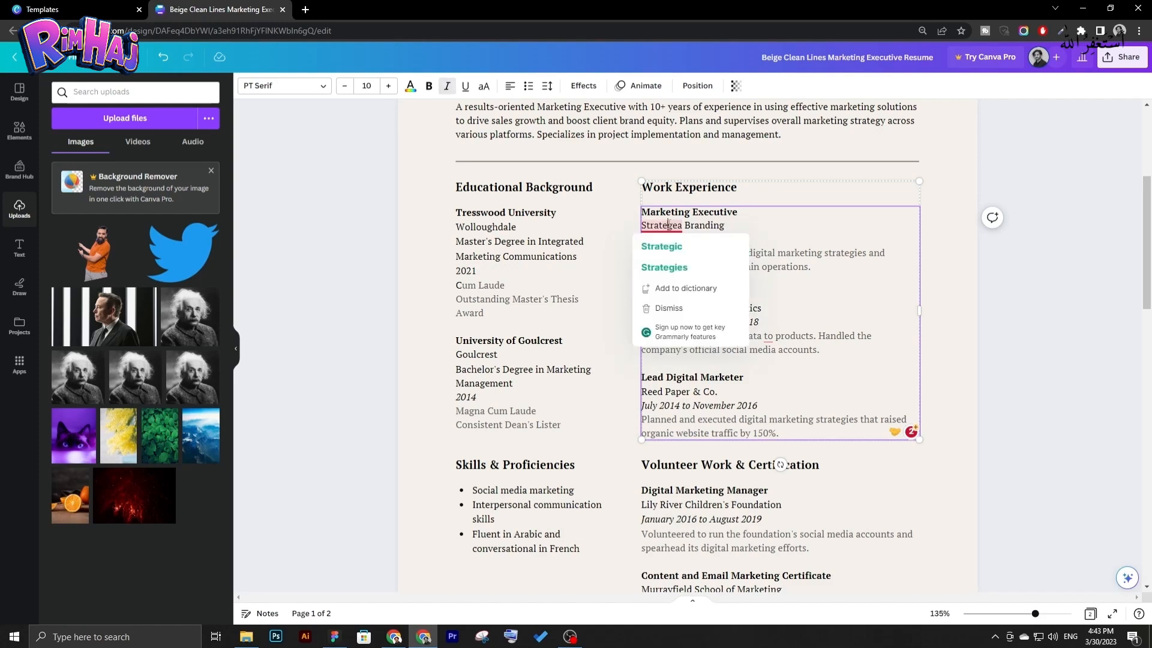
{"action": "left_click", "coordinate": [700, 242]}
{"action": "left_click", "coordinate": [699, 238]}
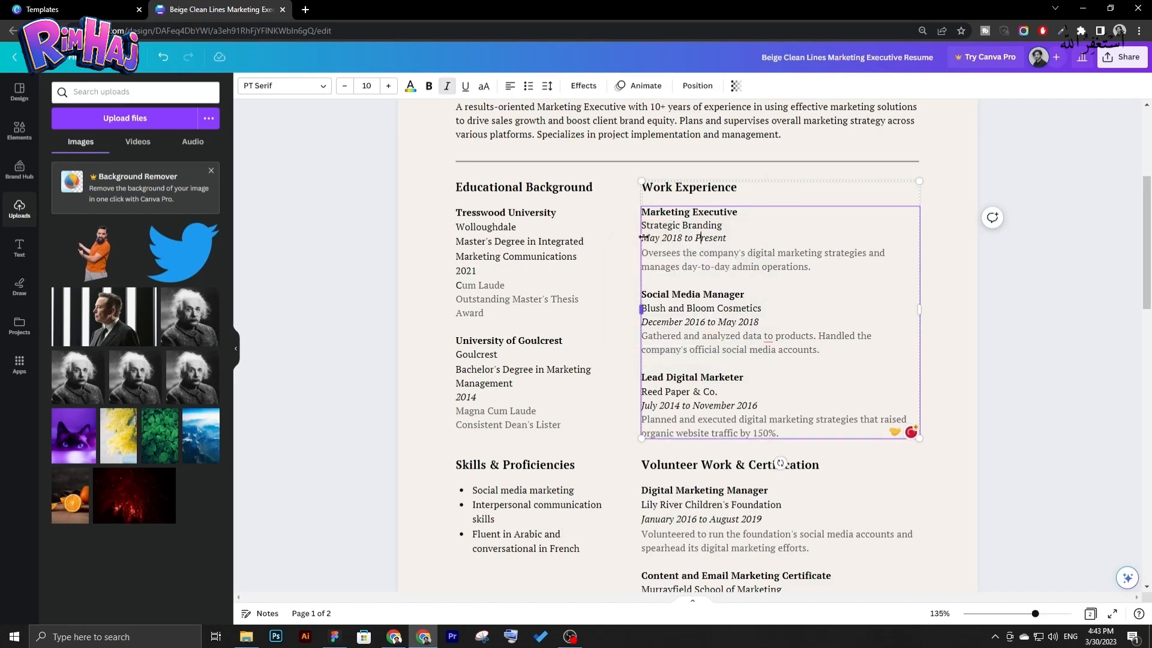
Examine the Marketing Executive entry's dates and description and the Skills & Proficiencies and Volunteer Work & Certification sections.
{"action": "key", "text": "Escape"}
{"action": "double_click", "coordinate": [689, 237]}
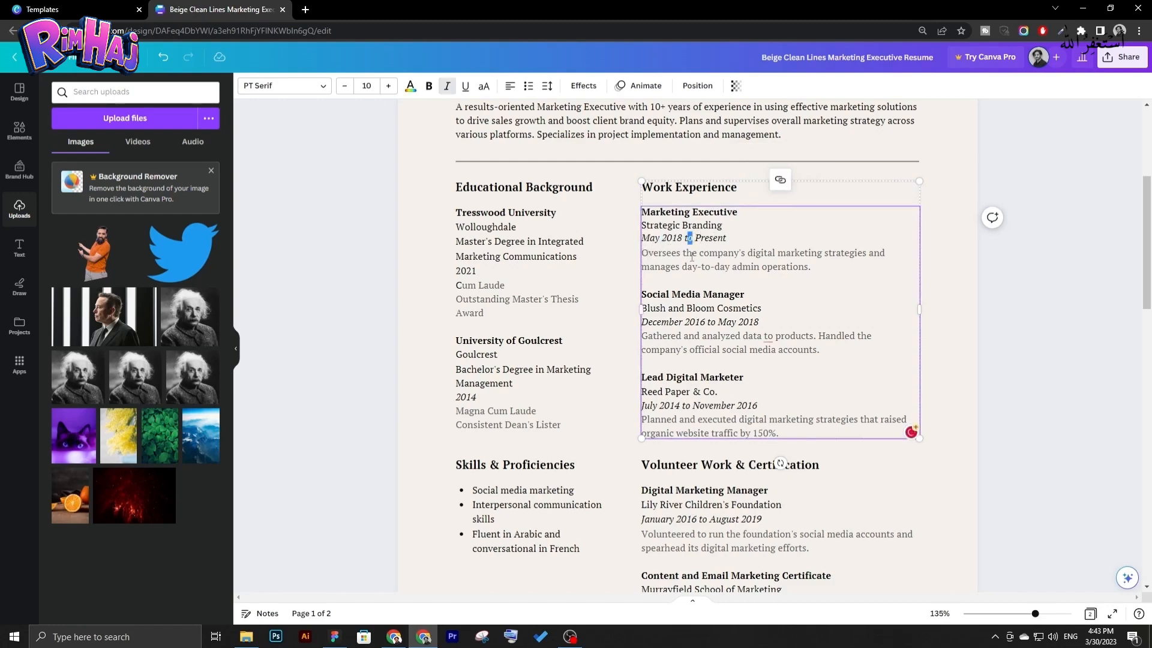
{"action": "left_click_drag", "start_coordinate": [813, 267], "coordinate": [647, 252]}
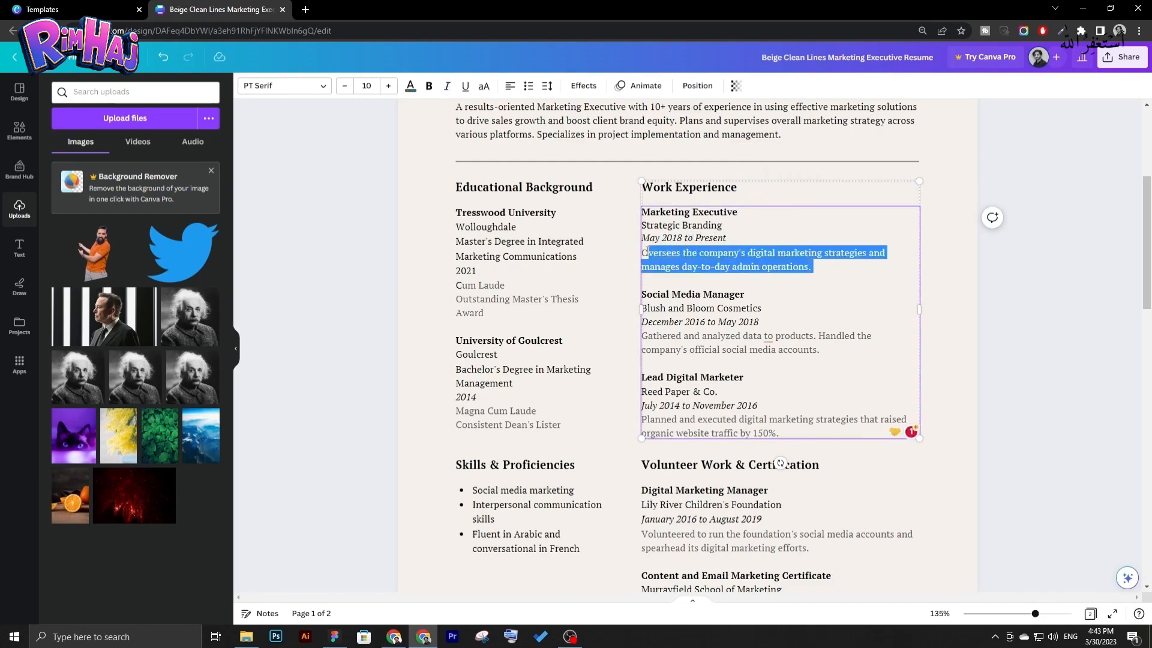
{"action": "left_click", "coordinate": [732, 266]}
{"action": "scroll", "coordinate": [603, 330], "scroll_direction": "down", "scroll_amount": 2}
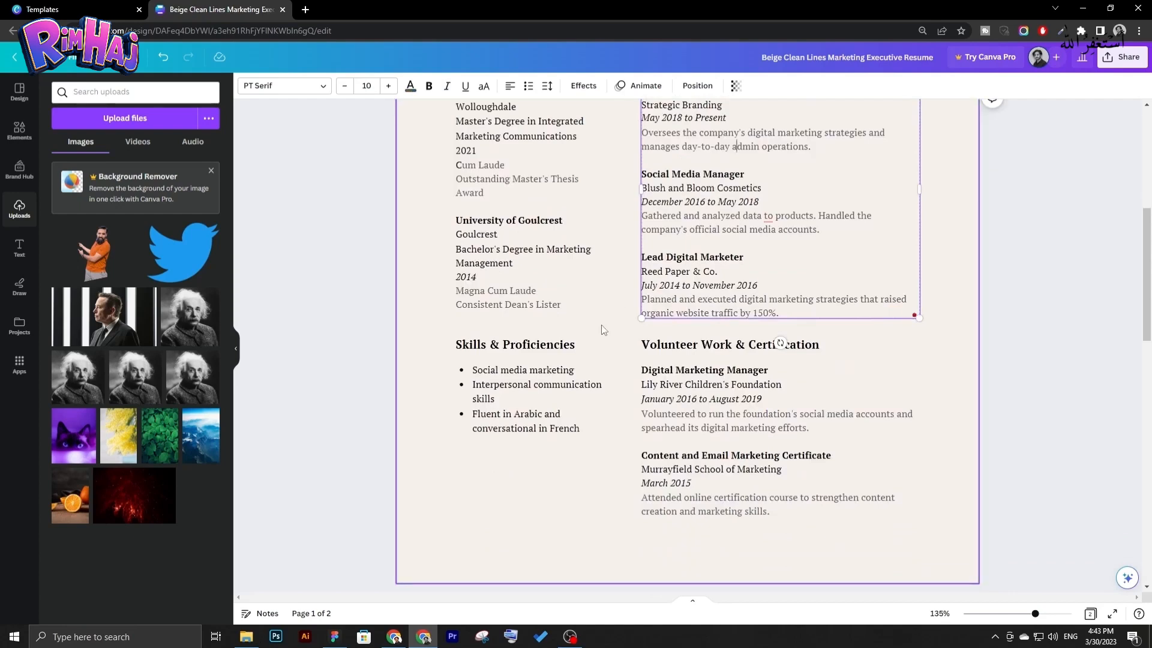
{"action": "left_click", "coordinate": [516, 386]}
{"action": "double_click", "coordinate": [516, 386]}
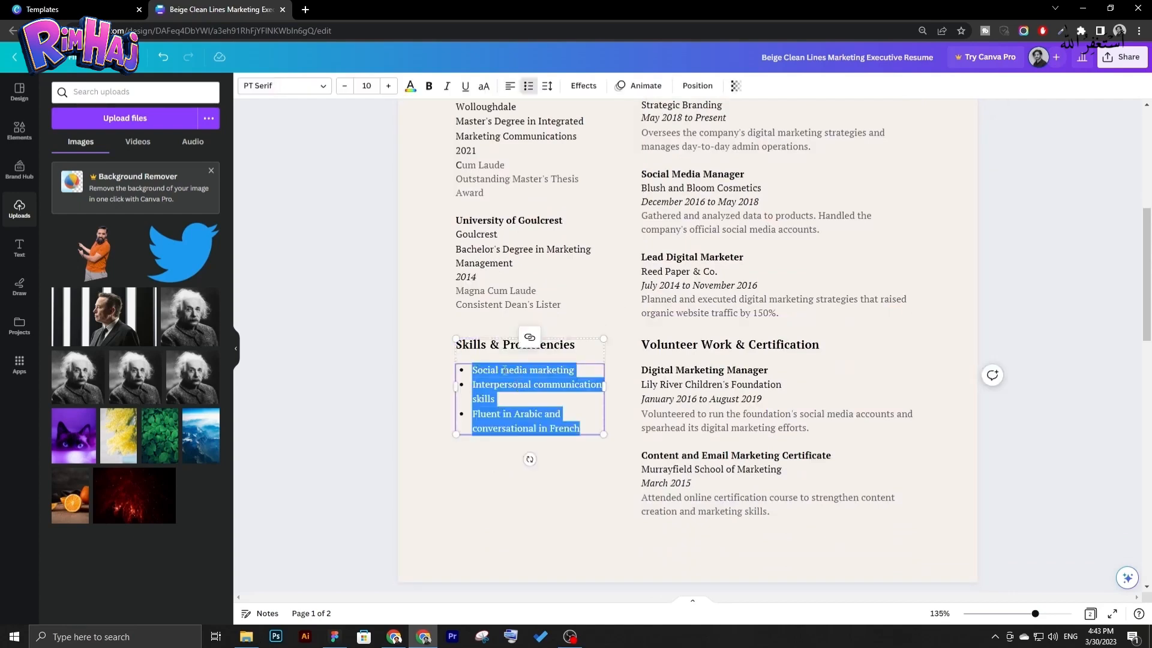
{"action": "left_click", "coordinate": [701, 406]}
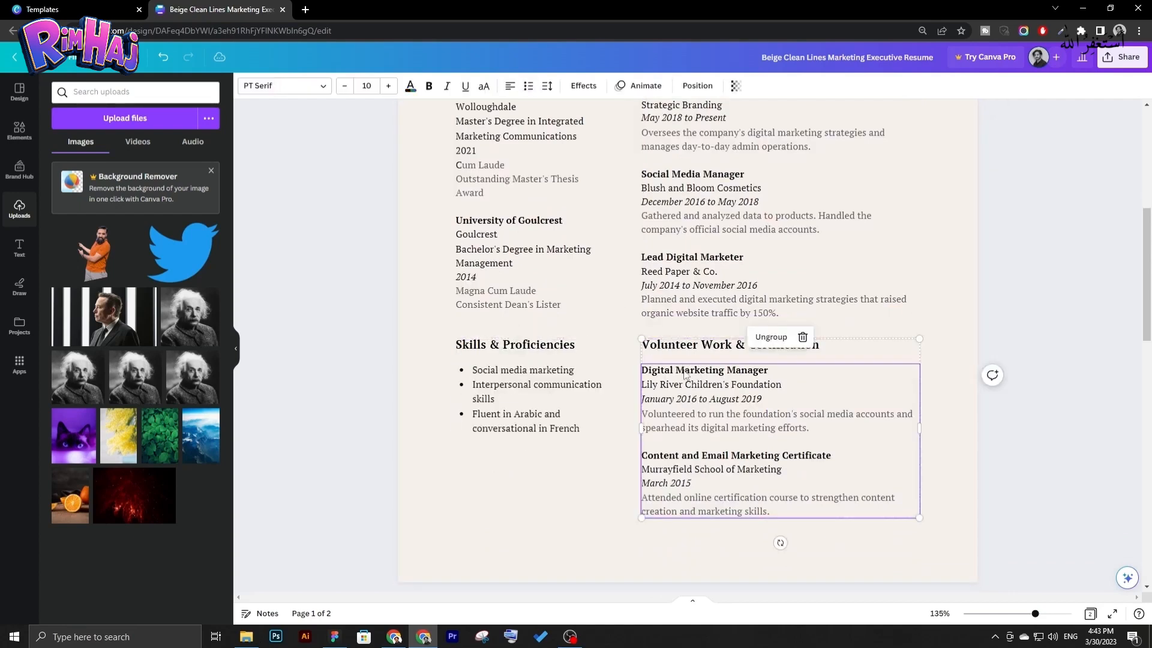
{"action": "left_click", "coordinate": [702, 348]}
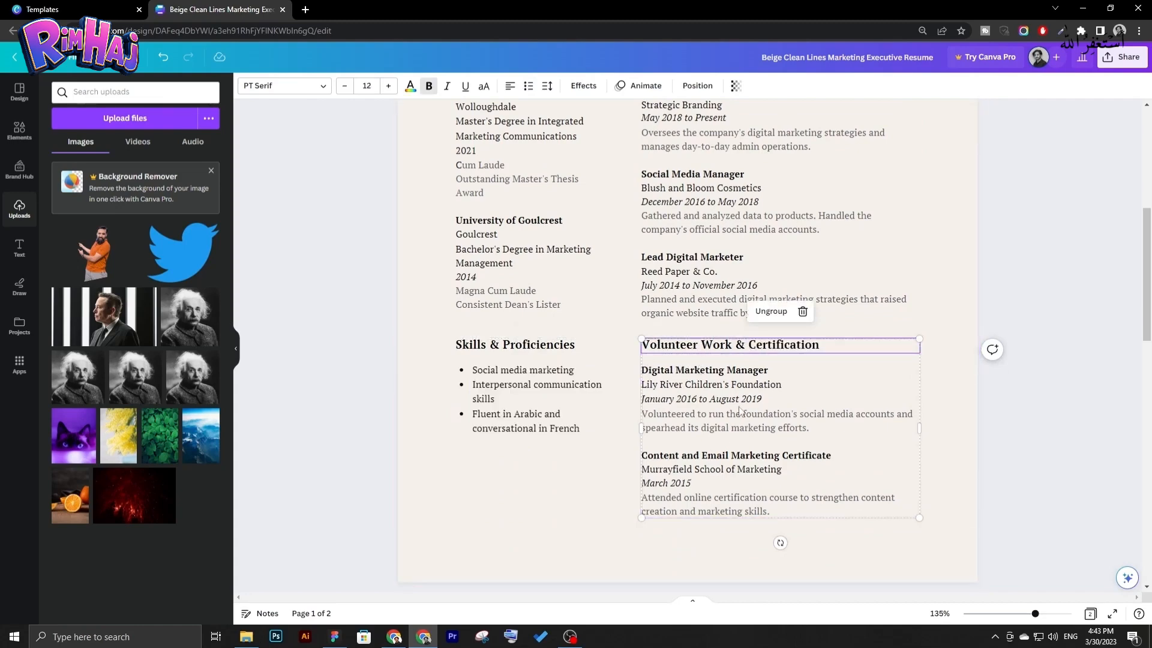
Examine the cover letter on page 2 of the resume, including its date, recipient details and letter body.
{"action": "scroll", "coordinate": [373, 393], "scroll_direction": "down", "scroll_amount": 4}
{"action": "left_click", "coordinate": [341, 365]}
{"action": "scroll", "coordinate": [341, 365], "scroll_direction": "down", "scroll_amount": 4}
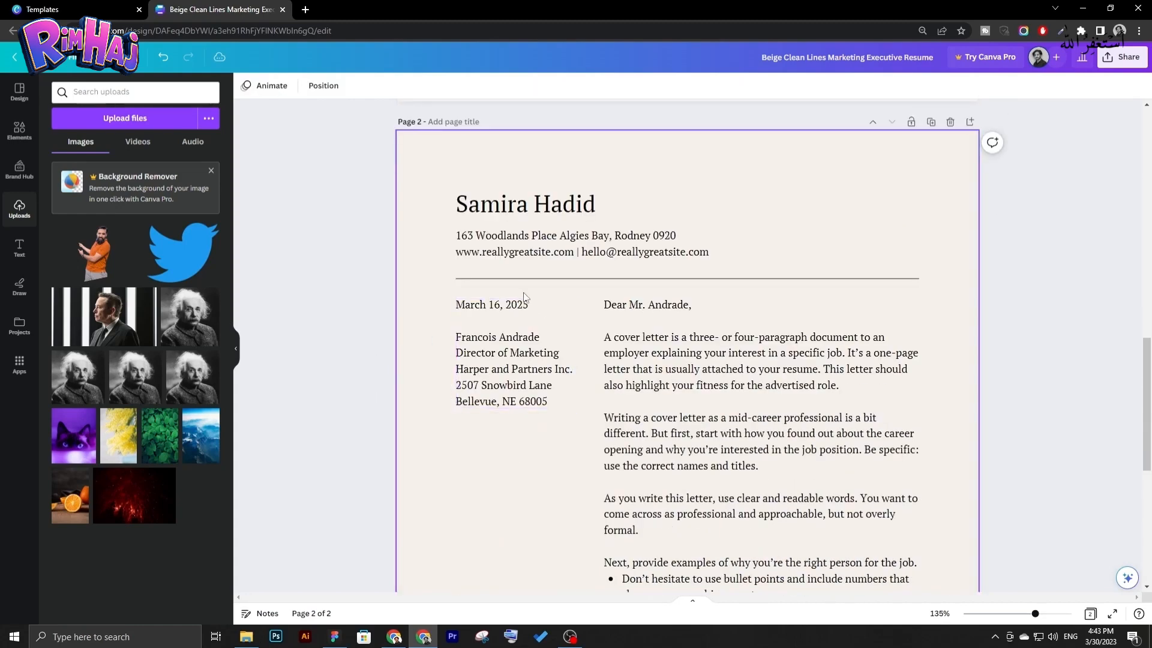
{"action": "scroll", "coordinate": [454, 272], "scroll_direction": "down", "scroll_amount": 3, "text": "ctrl"}
{"action": "scroll", "coordinate": [453, 268], "scroll_direction": "down", "scroll_amount": 3}
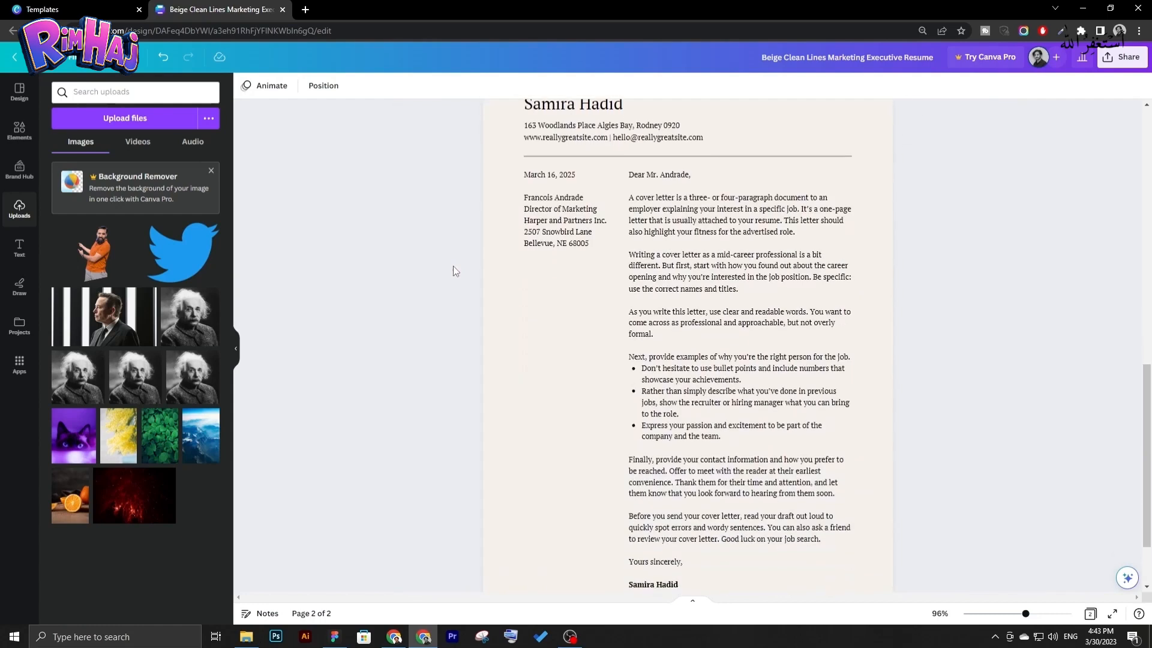
{"action": "scroll", "coordinate": [454, 271], "scroll_direction": "down", "scroll_amount": 2, "text": "ctrl"}
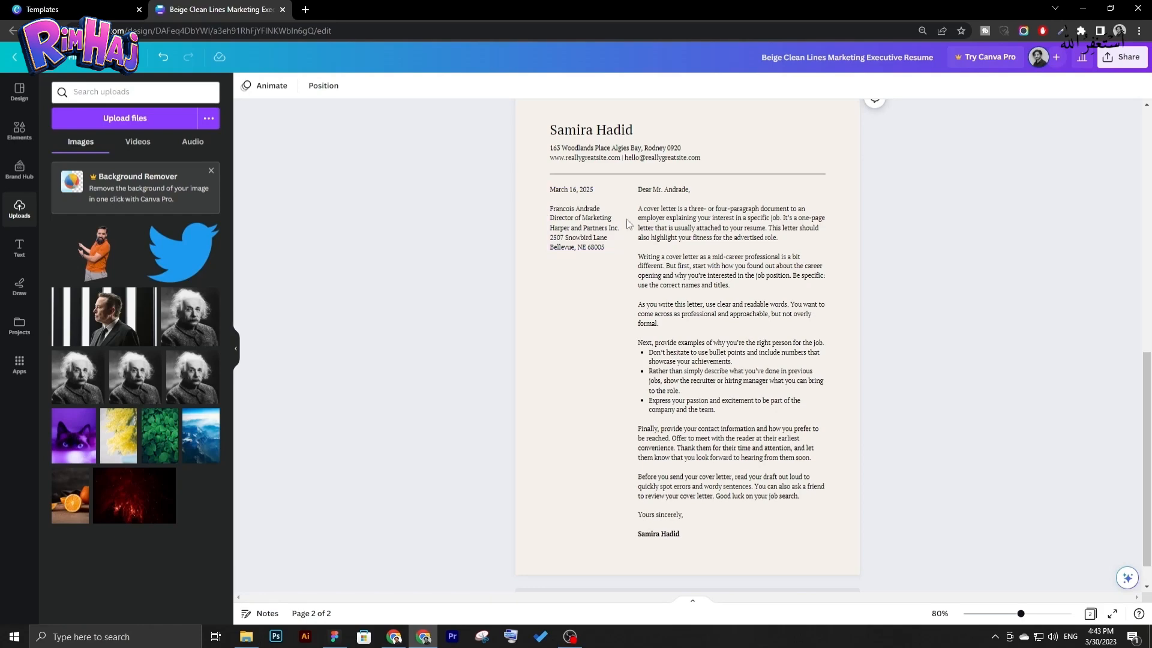
{"action": "left_click", "coordinate": [747, 267]}
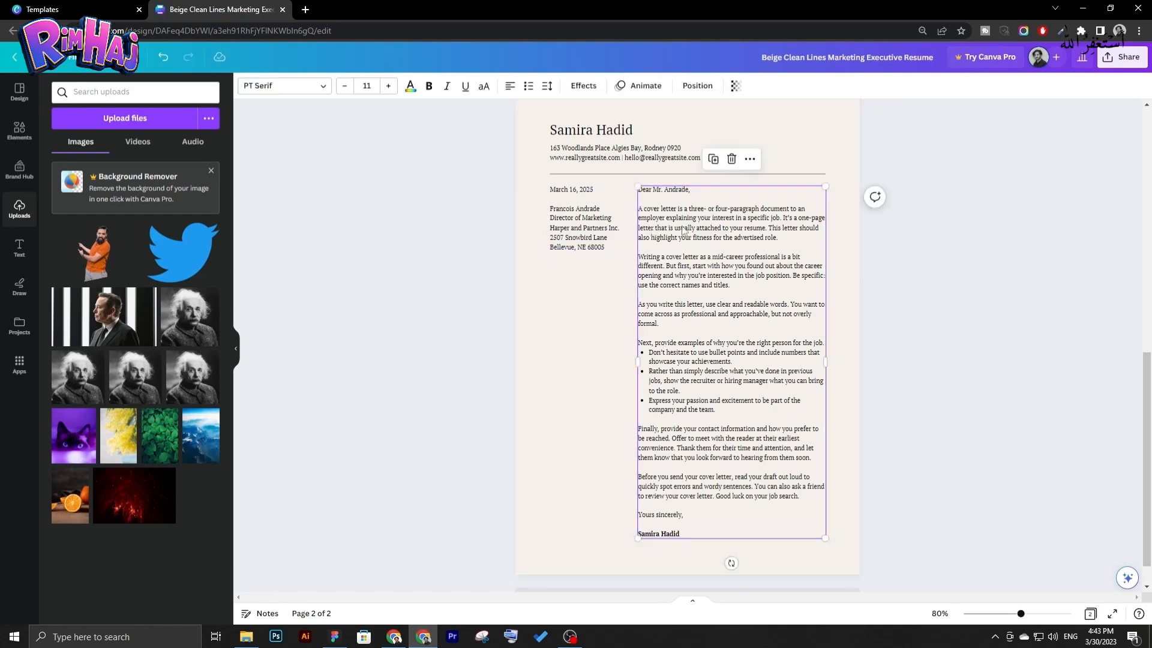
{"action": "left_click", "coordinate": [465, 263]}
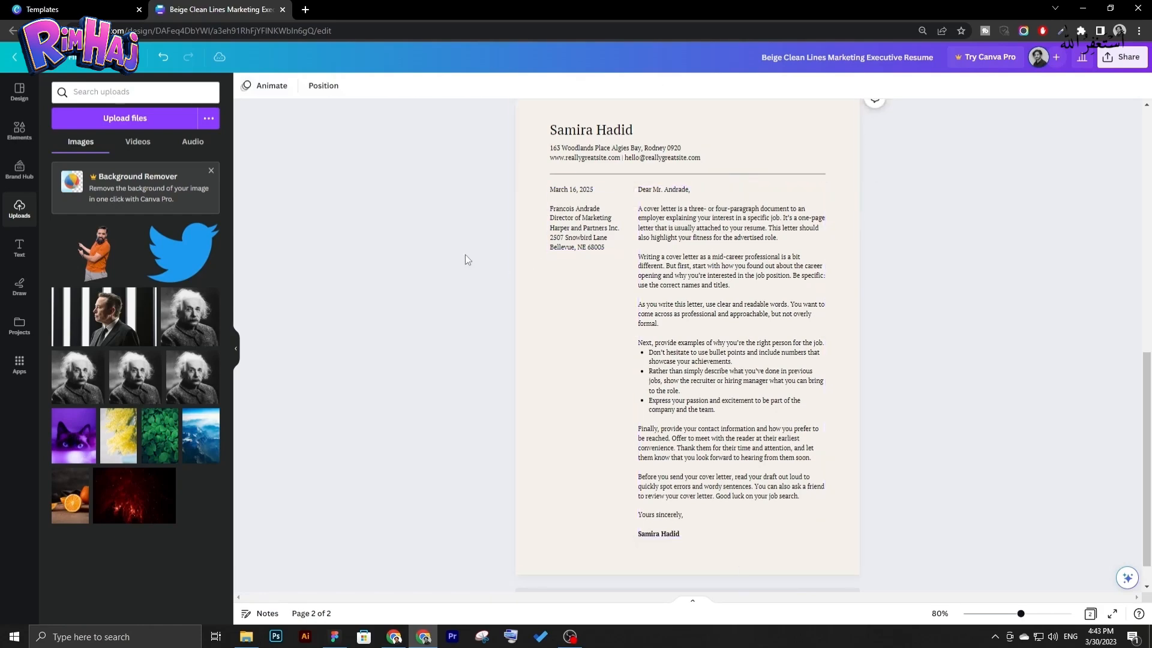
{"action": "scroll", "coordinate": [465, 254], "scroll_direction": "up", "scroll_amount": 10}
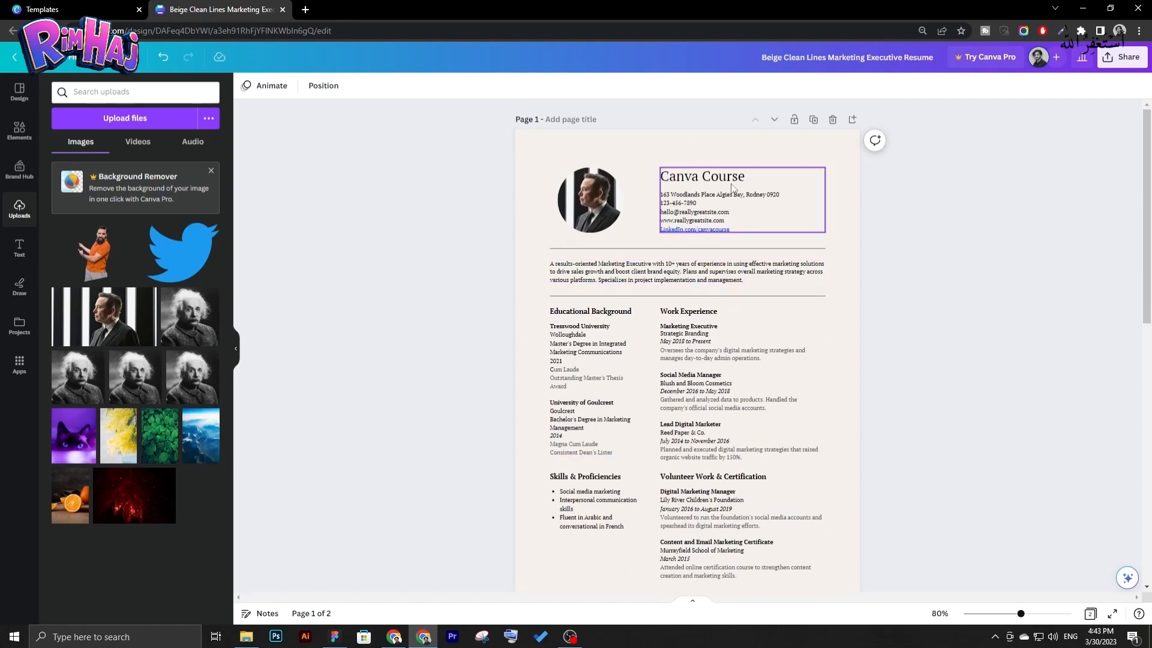
Close the resume design and its template preview, and open the Presentations (16:9) category among all templates.
{"action": "left_click", "coordinate": [281, 12]}
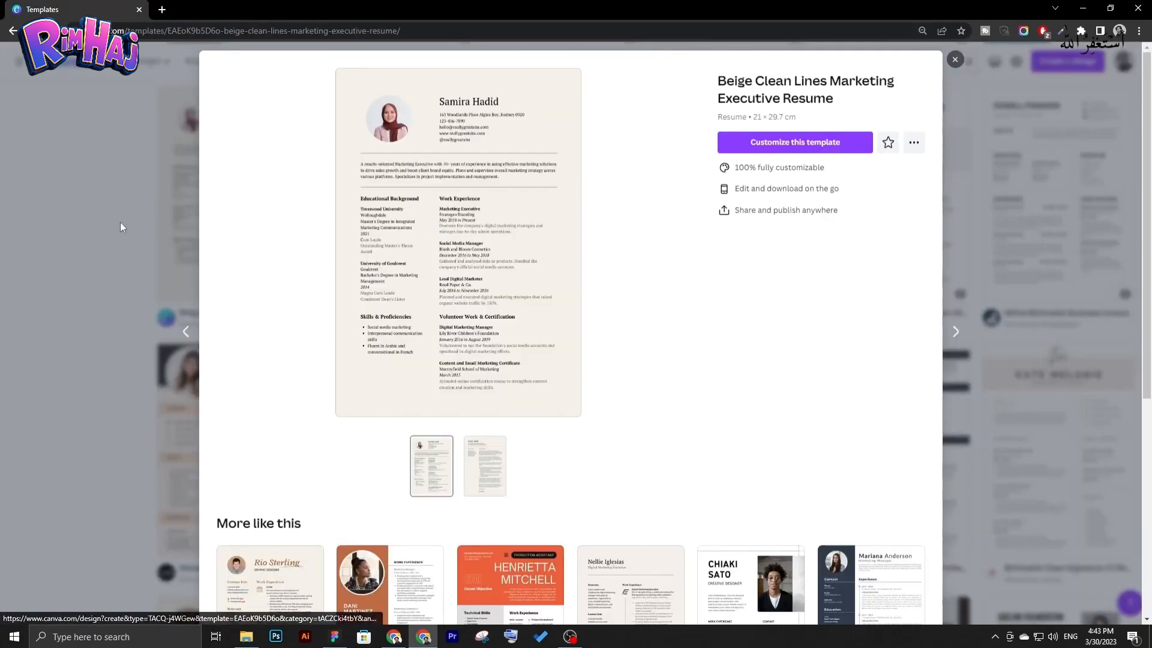
{"action": "left_click", "coordinate": [137, 242]}
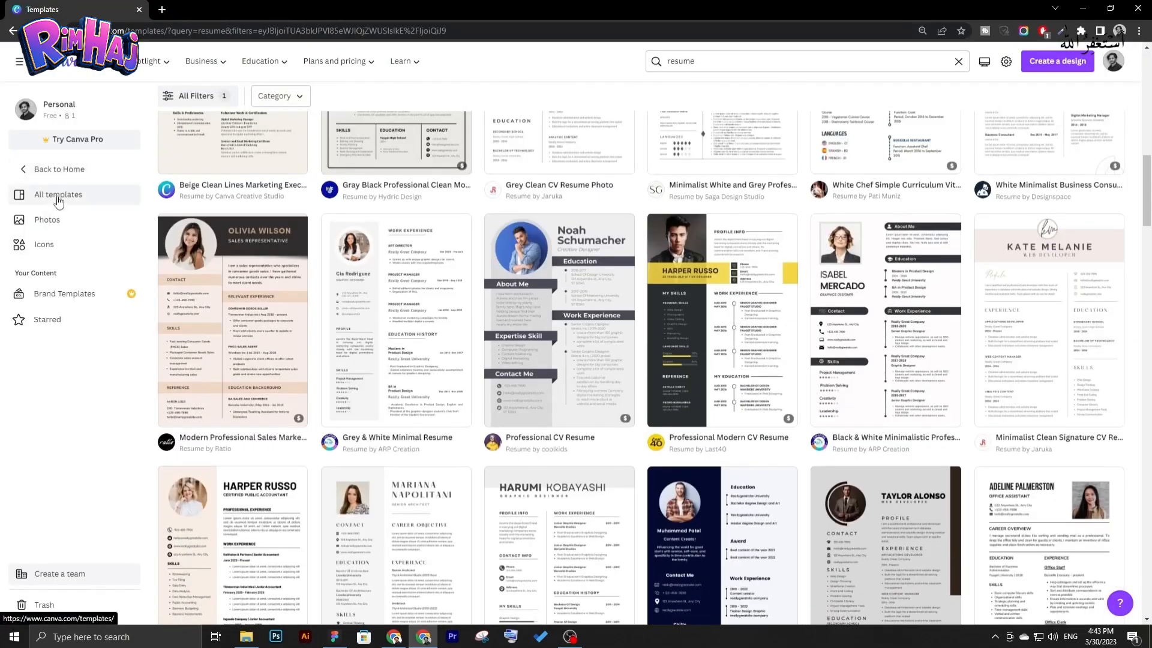
{"action": "left_click", "coordinate": [59, 195]}
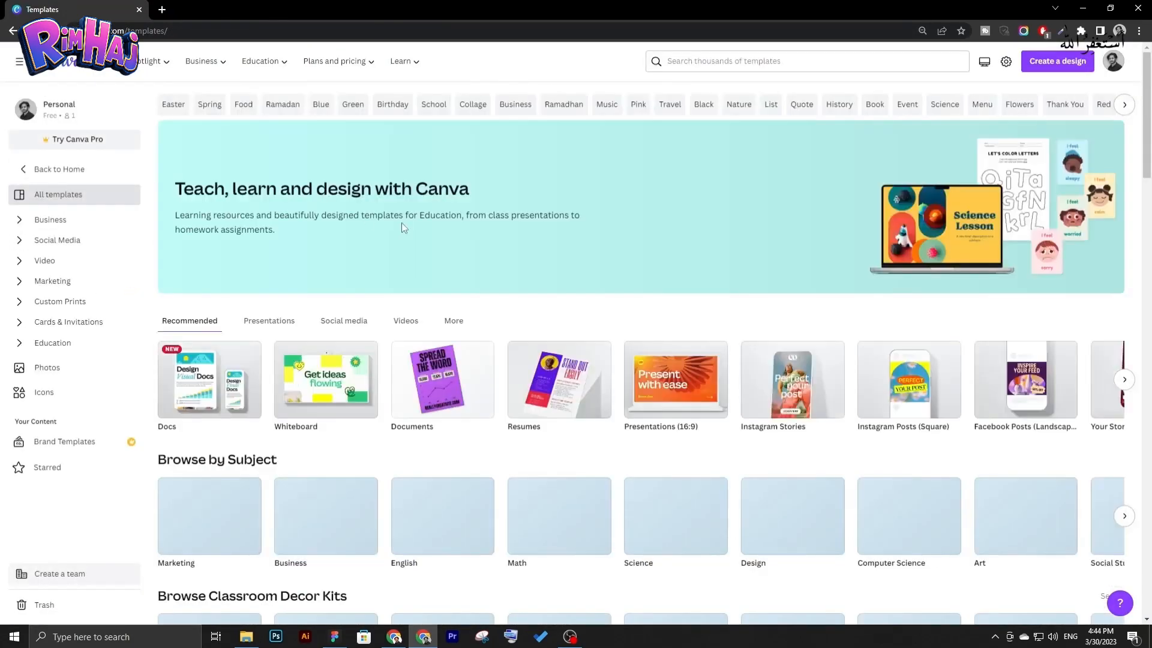
{"action": "scroll", "coordinate": [412, 225], "scroll_direction": "down", "scroll_amount": 3}
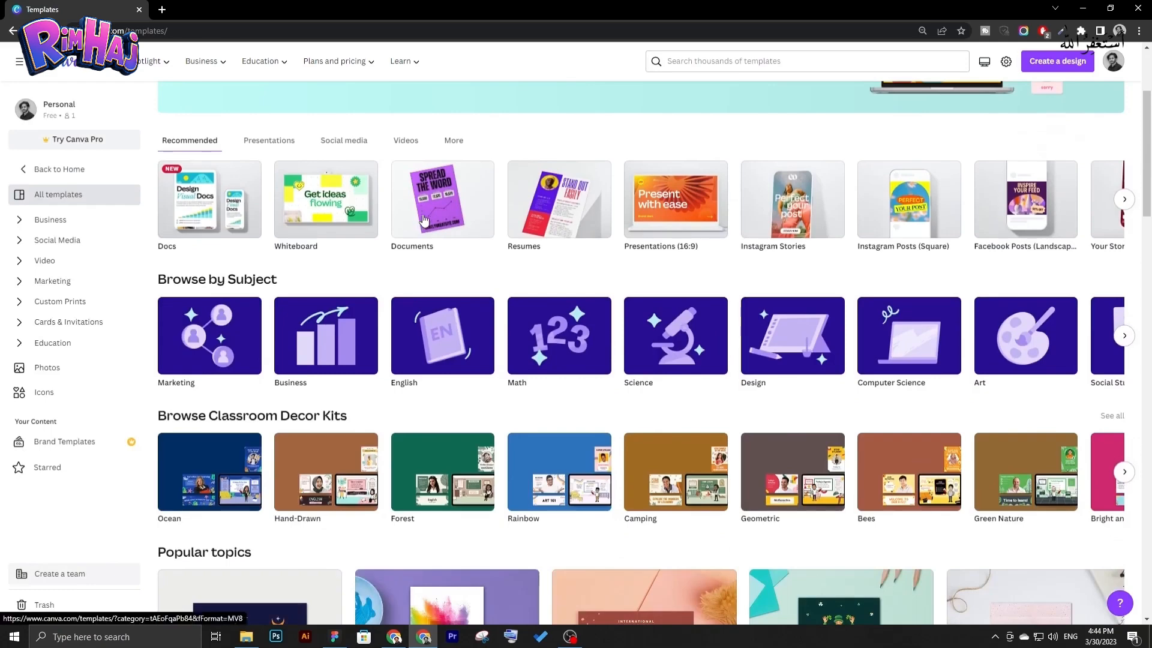
{"action": "left_click", "coordinate": [663, 200]}
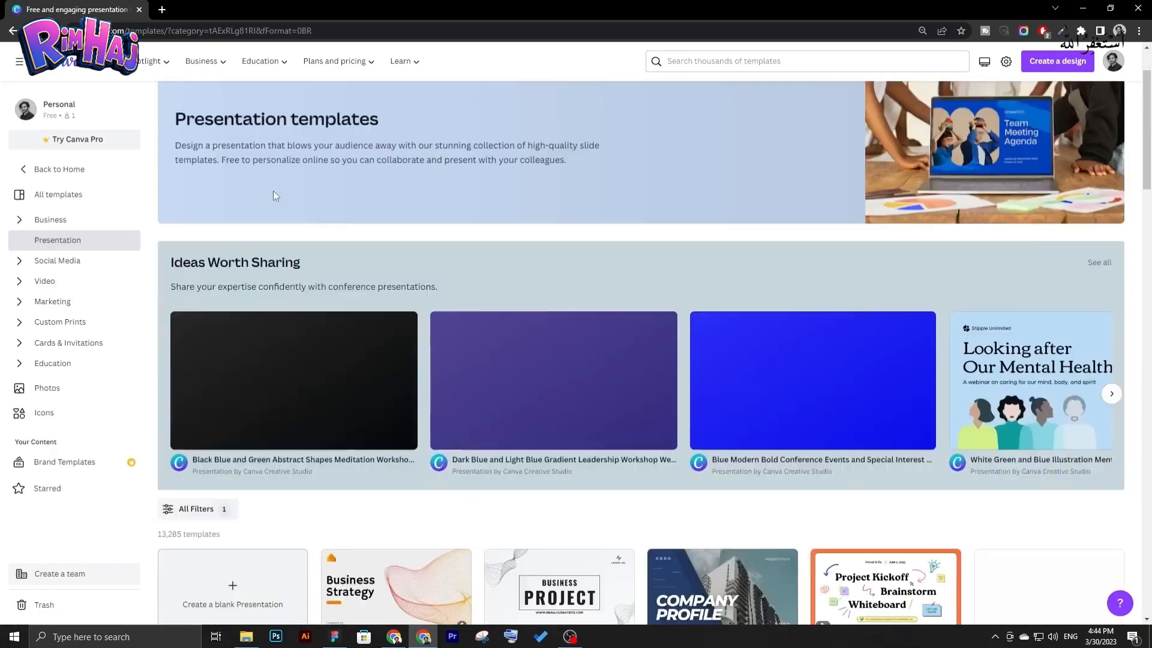
Filter the presentation templates by price to show only Free ones.
{"action": "scroll", "coordinate": [273, 191], "scroll_direction": "down", "scroll_amount": 4}
{"action": "left_click", "coordinate": [221, 298]}
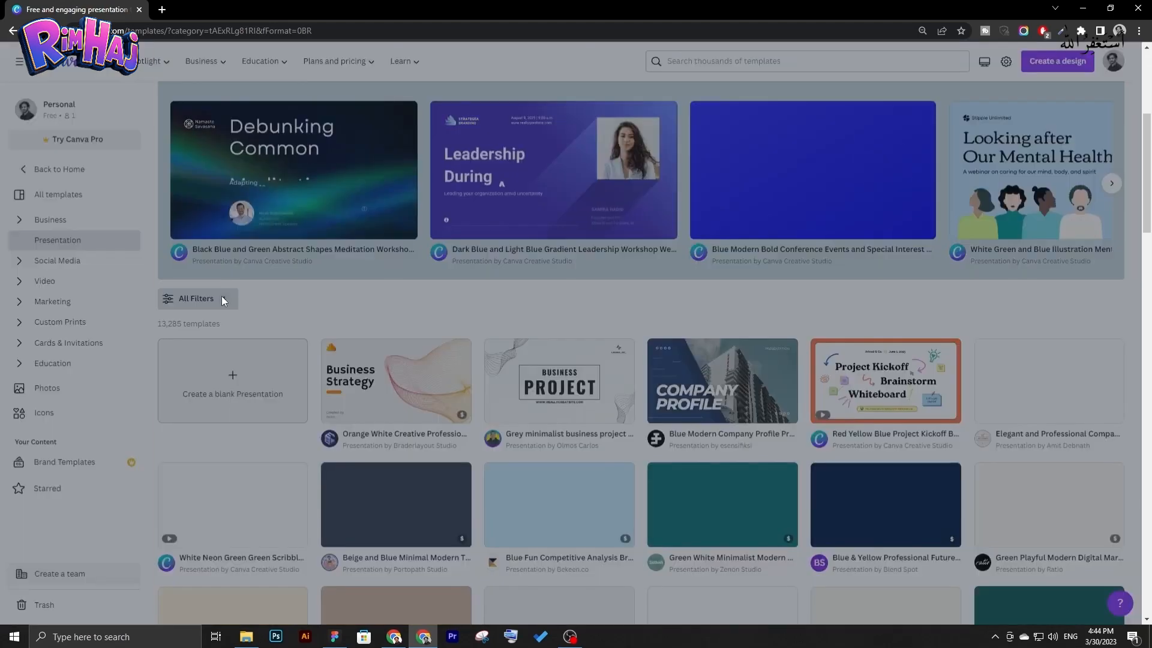
{"action": "scroll", "coordinate": [72, 480], "scroll_direction": "down", "scroll_amount": 10}
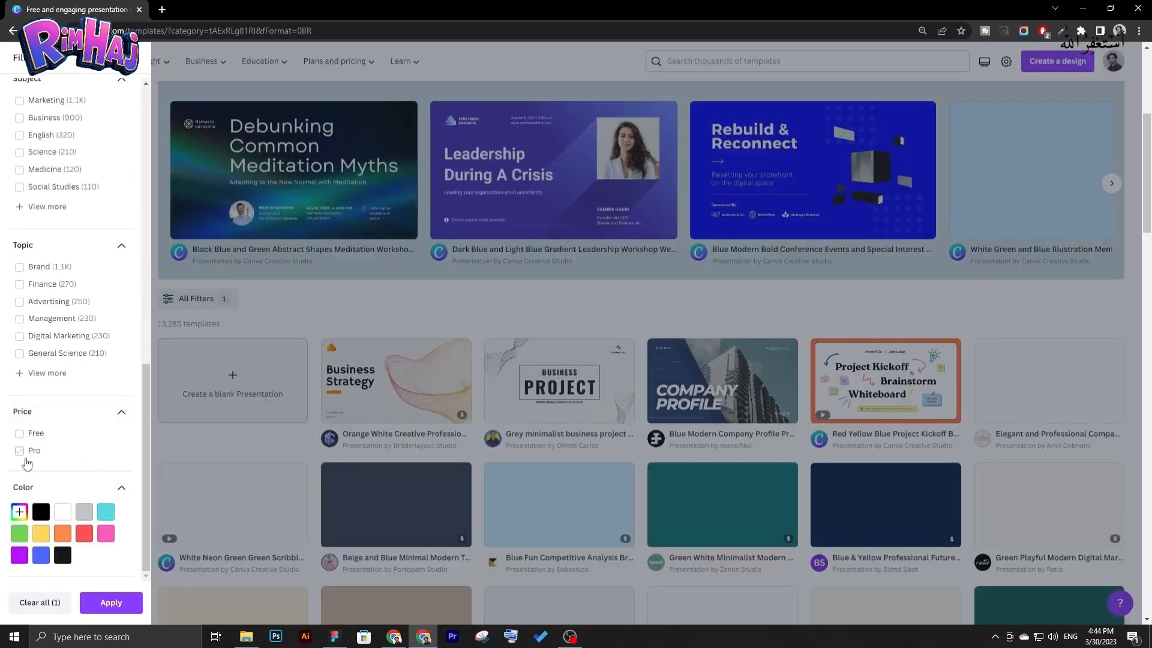
{"action": "left_click", "coordinate": [21, 454]}
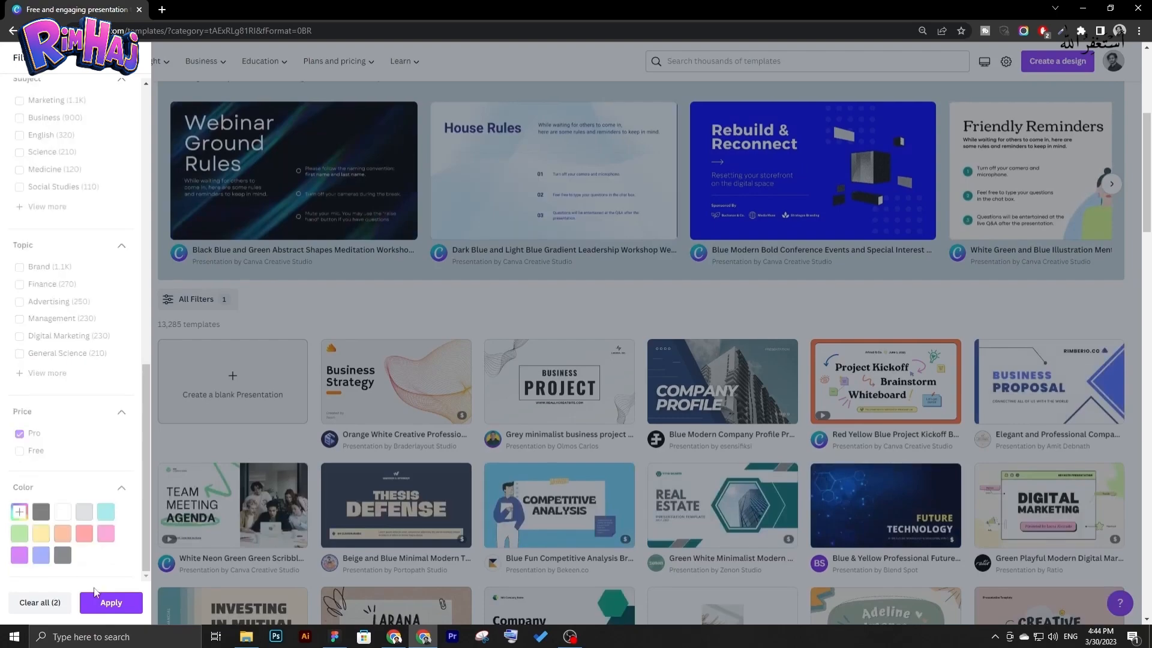
{"action": "left_click", "coordinate": [20, 435]}
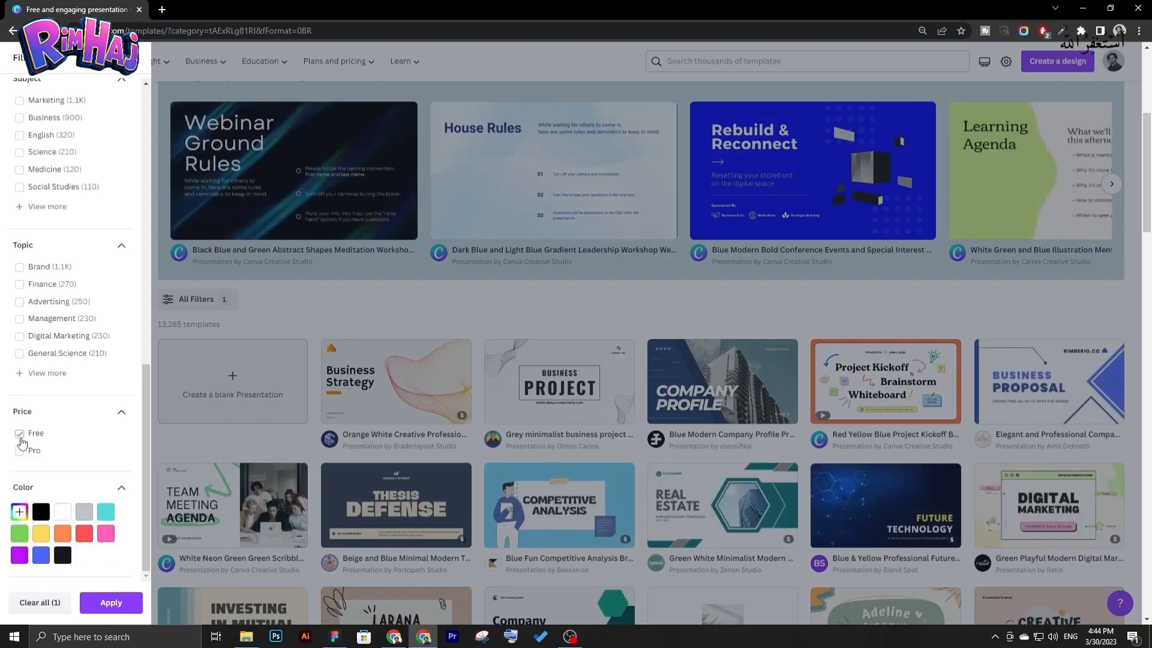
{"action": "left_click", "coordinate": [111, 602]}
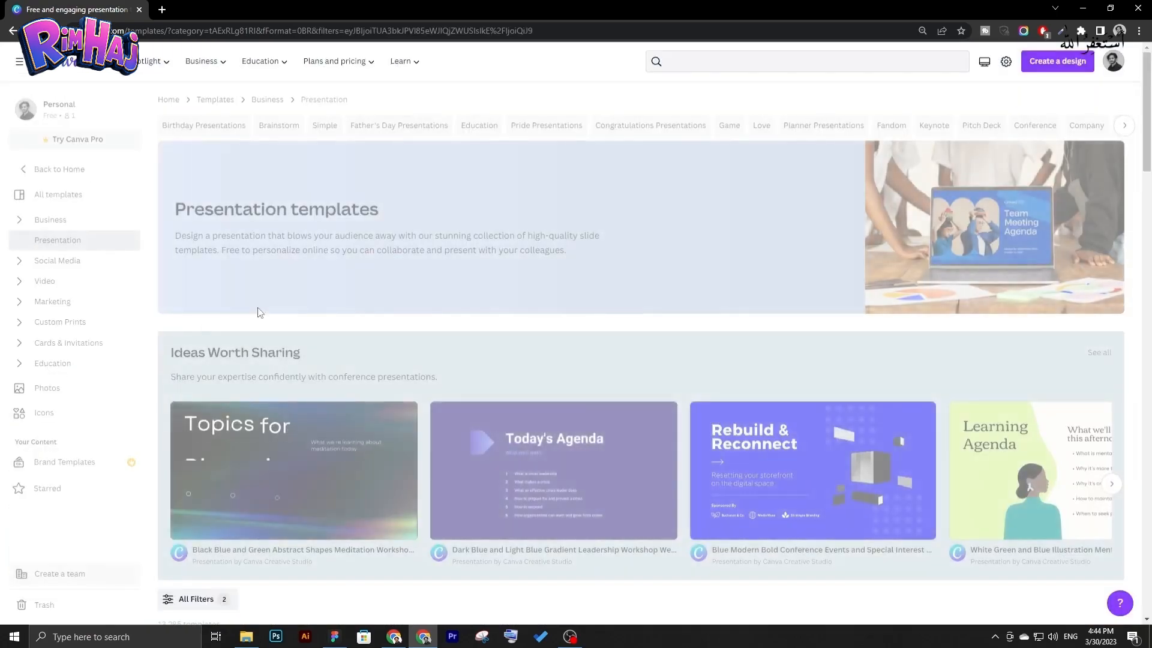
Browse the filtered presentation templates and open the preview of Cream and Brown Minimalist Let's Learn Presentation.
{"action": "scroll", "coordinate": [243, 328], "scroll_direction": "down", "scroll_amount": 7}
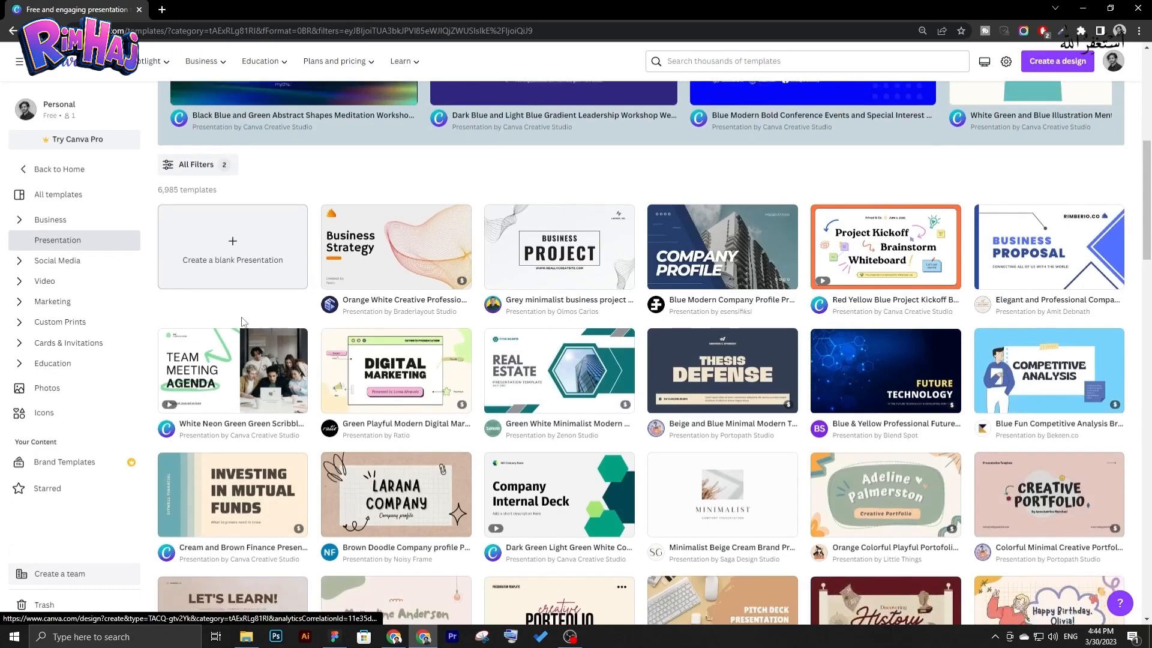
{"action": "scroll", "coordinate": [242, 322], "scroll_direction": "down", "scroll_amount": 1}
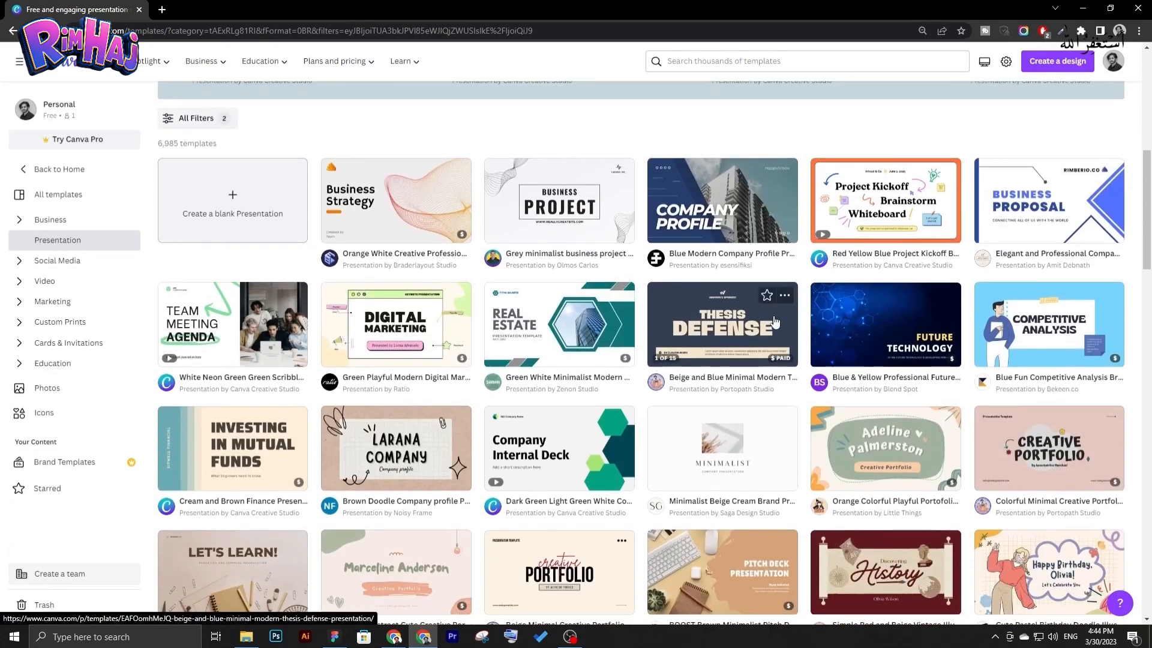
{"action": "scroll", "coordinate": [552, 252], "scroll_direction": "down", "scroll_amount": 1}
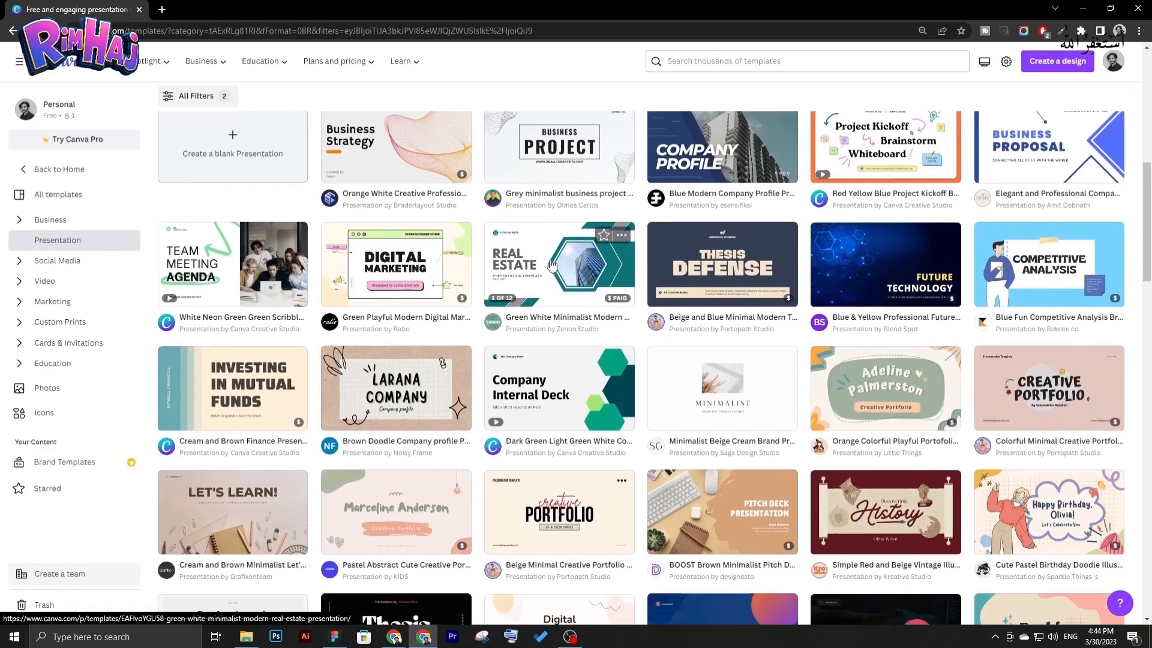
{"action": "scroll", "coordinate": [546, 267], "scroll_direction": "down", "scroll_amount": 2}
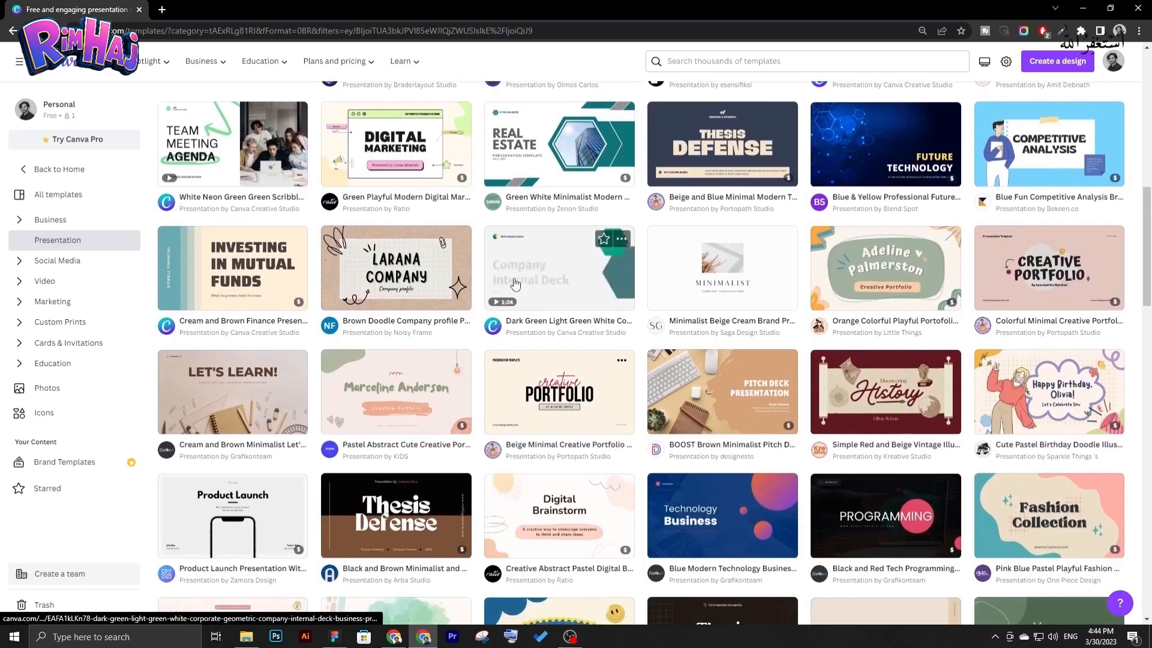
{"action": "scroll", "coordinate": [211, 279], "scroll_direction": "down", "scroll_amount": 2}
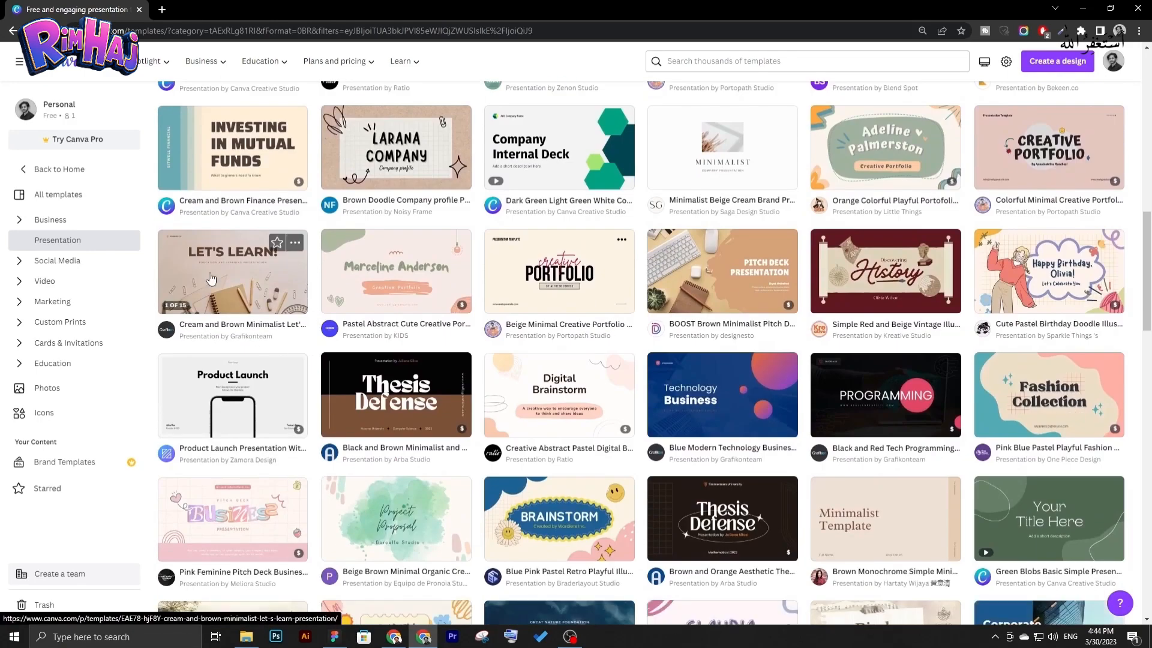
{"action": "left_click", "coordinate": [211, 279]}
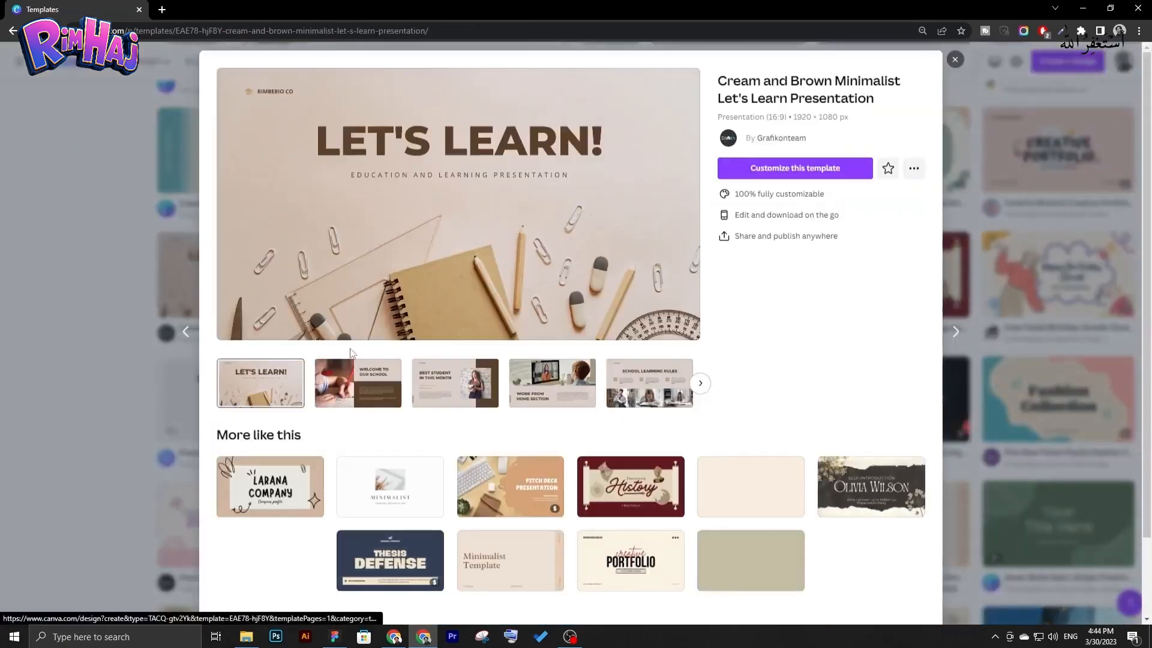
Look through all page thumbnails of the Let's Learn presentation template and start customizing it as a new design.
{"action": "left_click", "coordinate": [700, 384]}
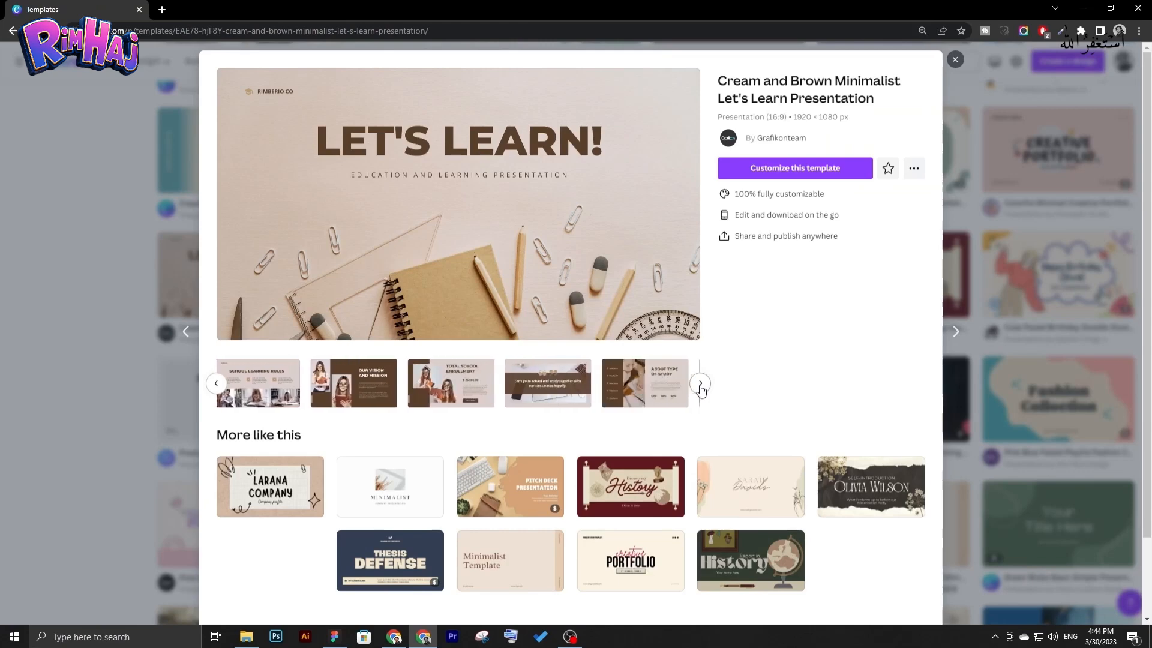
{"action": "left_click", "coordinate": [700, 385]}
{"action": "left_click", "coordinate": [700, 385]}
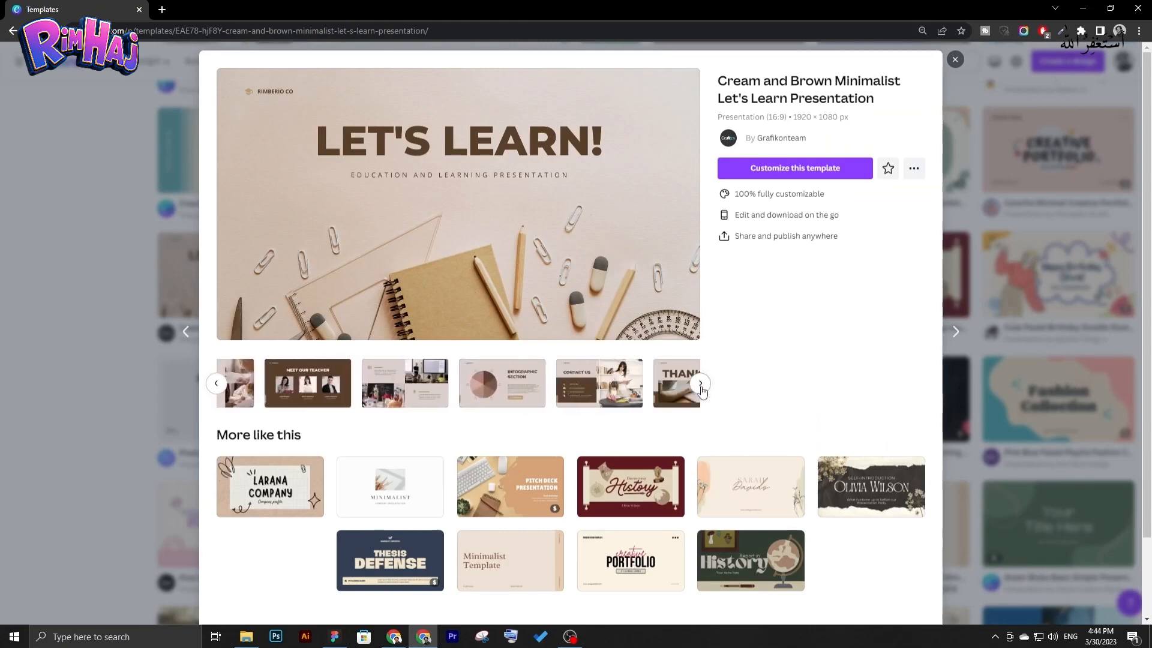
{"action": "left_click", "coordinate": [773, 170]}
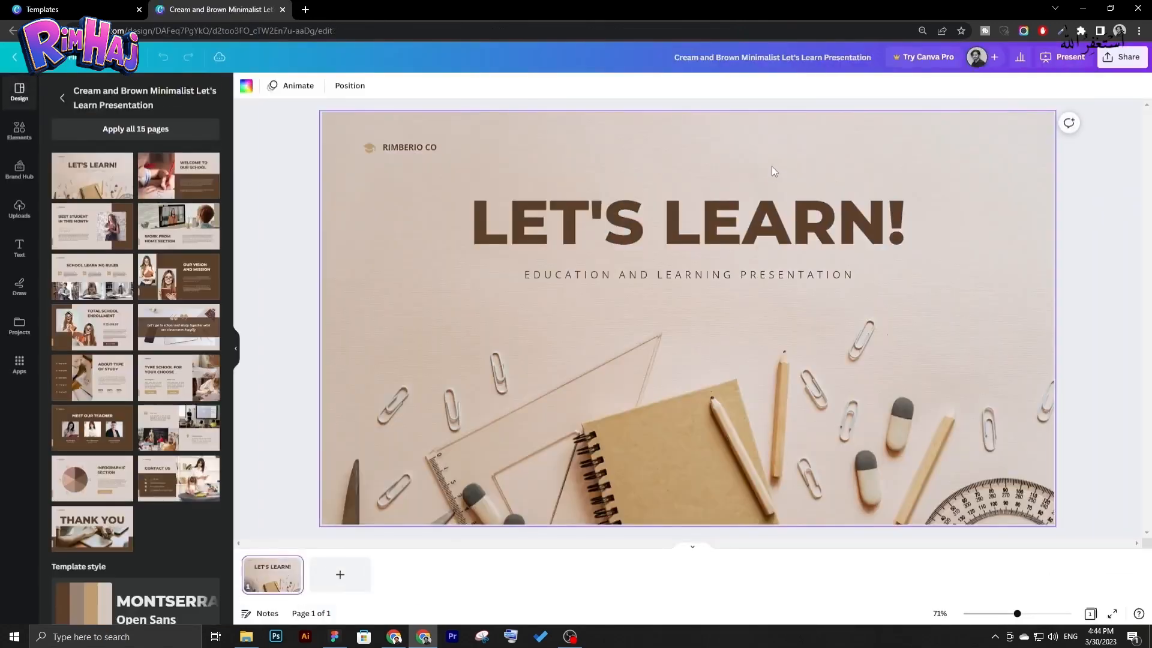
Replace the "RIMBERIO CO" company name on the title slide with "CANVA COURSE".
{"action": "left_click", "coordinate": [397, 144]}
{"action": "left_click", "coordinate": [398, 144]}
{"action": "type", "text": "CANVA COURSE"}
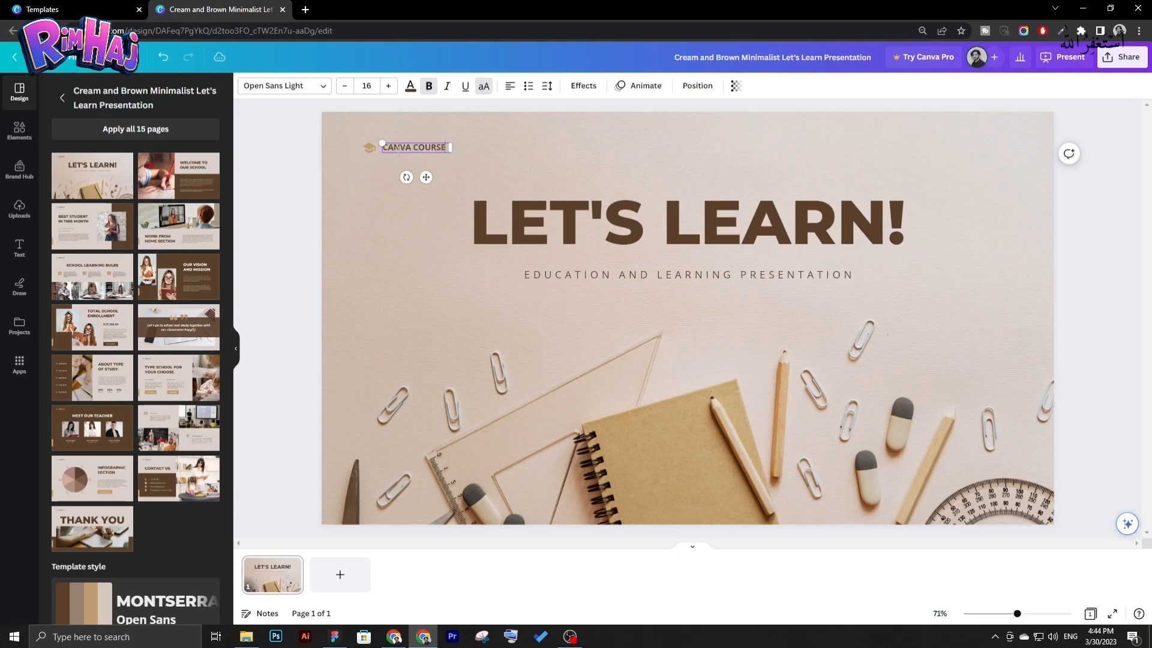
Replace the main heading "LET'S LEARN!" with "CANVA COURSE" and select the subtitle beneath it.
{"action": "left_click", "coordinate": [521, 207]}
{"action": "left_click", "coordinate": [521, 207]}
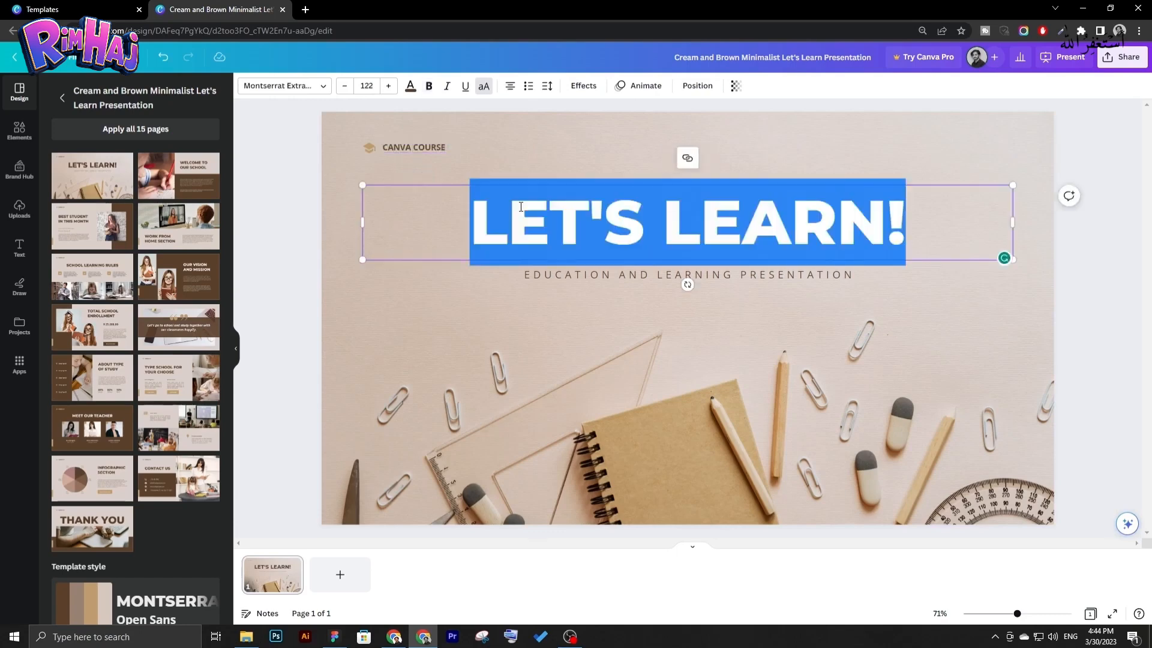
{"action": "type", "text": "CANVA CO"}
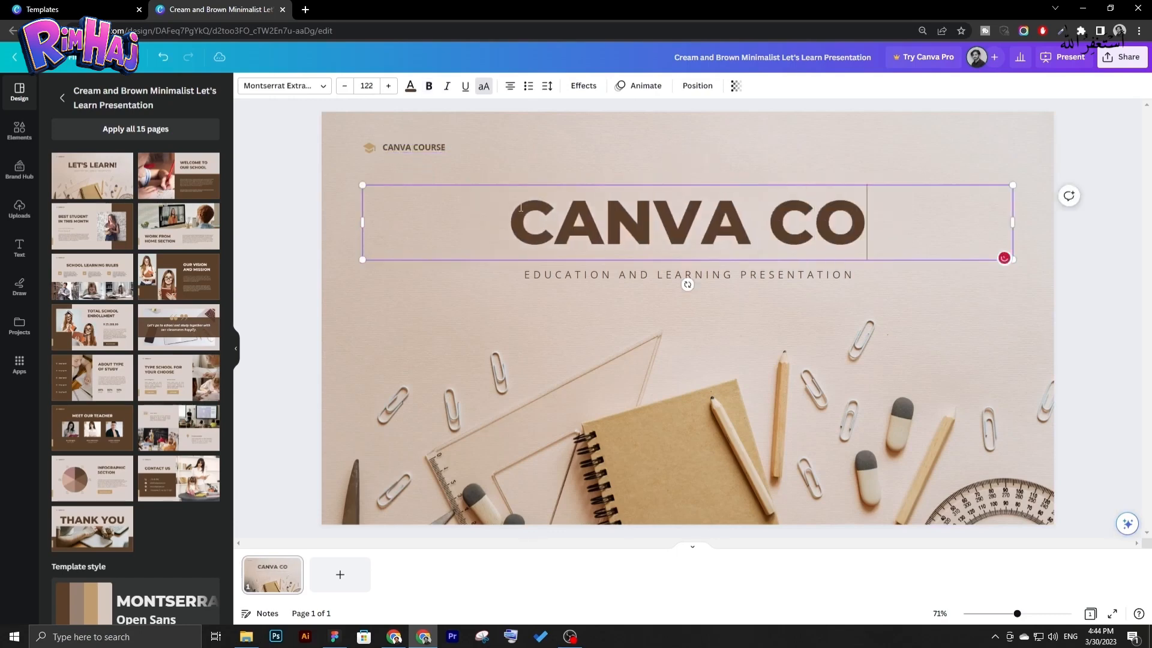
{"action": "type", "text": "URSE"}
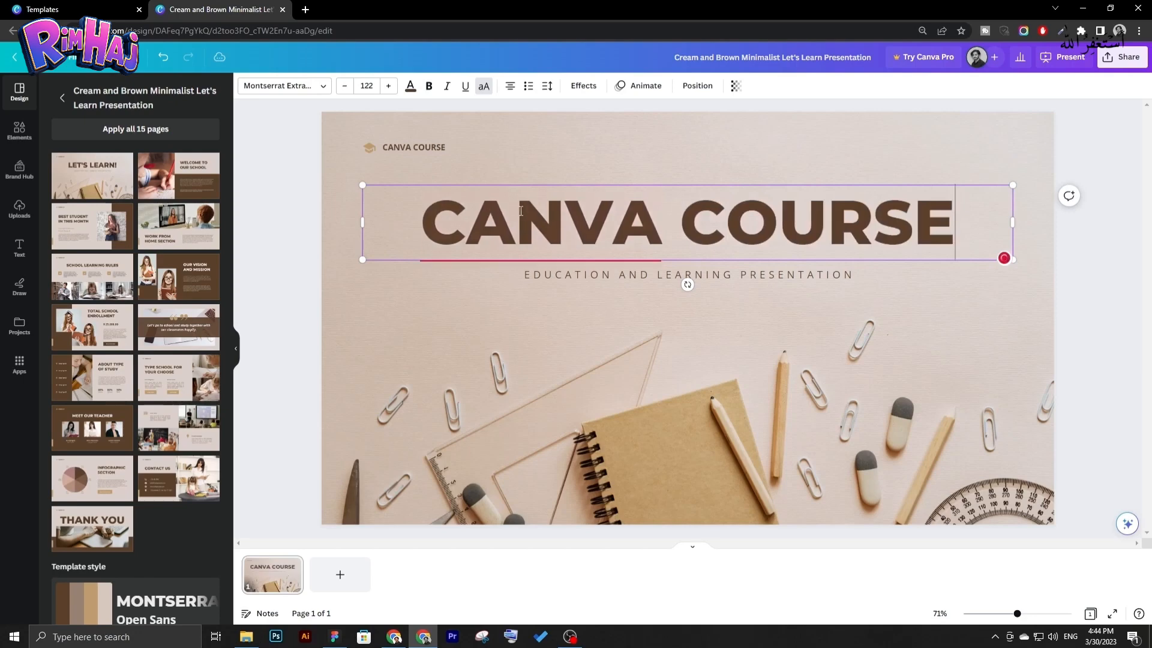
{"action": "mouse_move", "coordinate": [560, 267]}
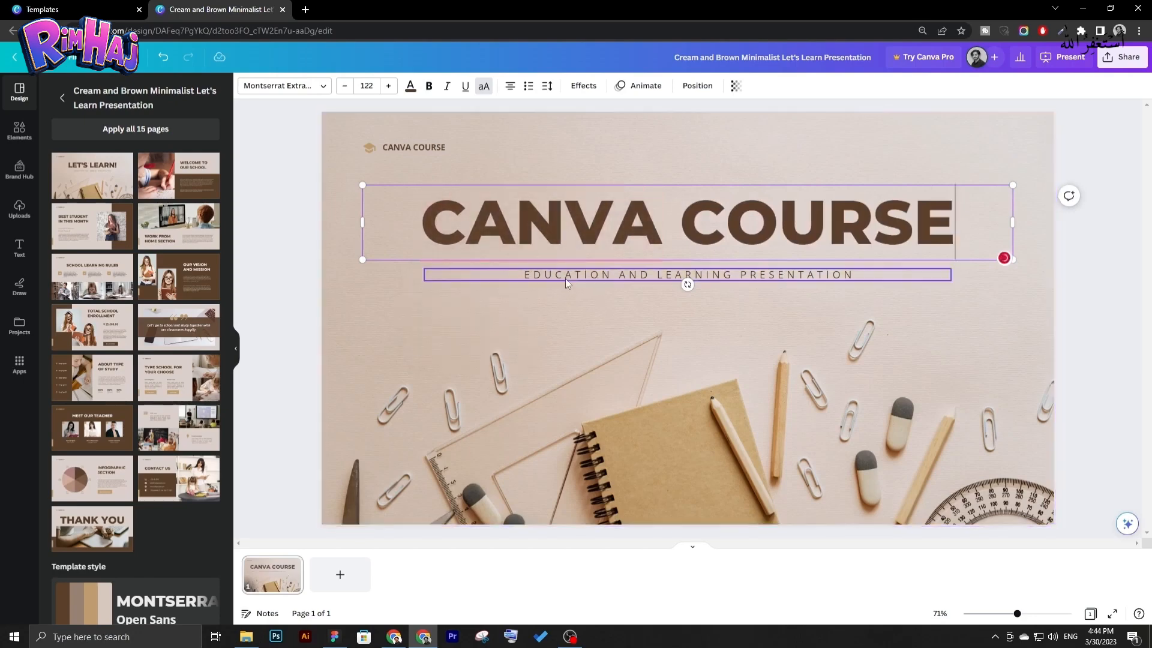
{"action": "left_click", "coordinate": [567, 277]}
{"action": "double_click", "coordinate": [575, 277]}
{"action": "left_click", "coordinate": [1104, 304]}
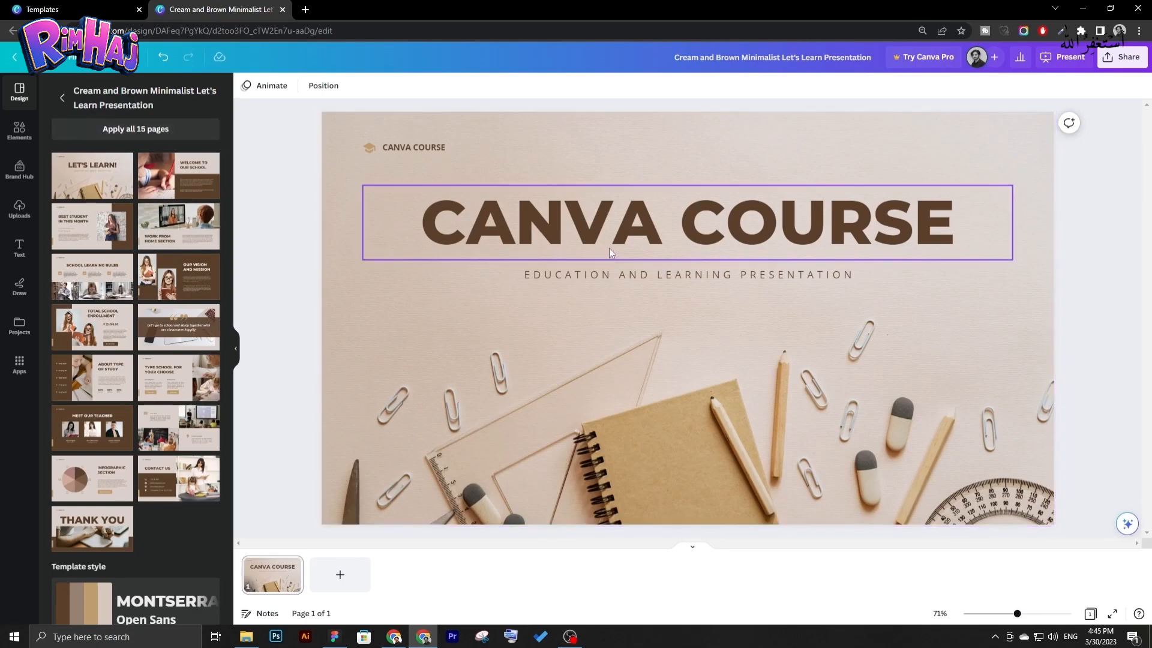
Apply all 15 template pages to the presentation, replacing all existing pages.
{"action": "left_click", "coordinate": [123, 131]}
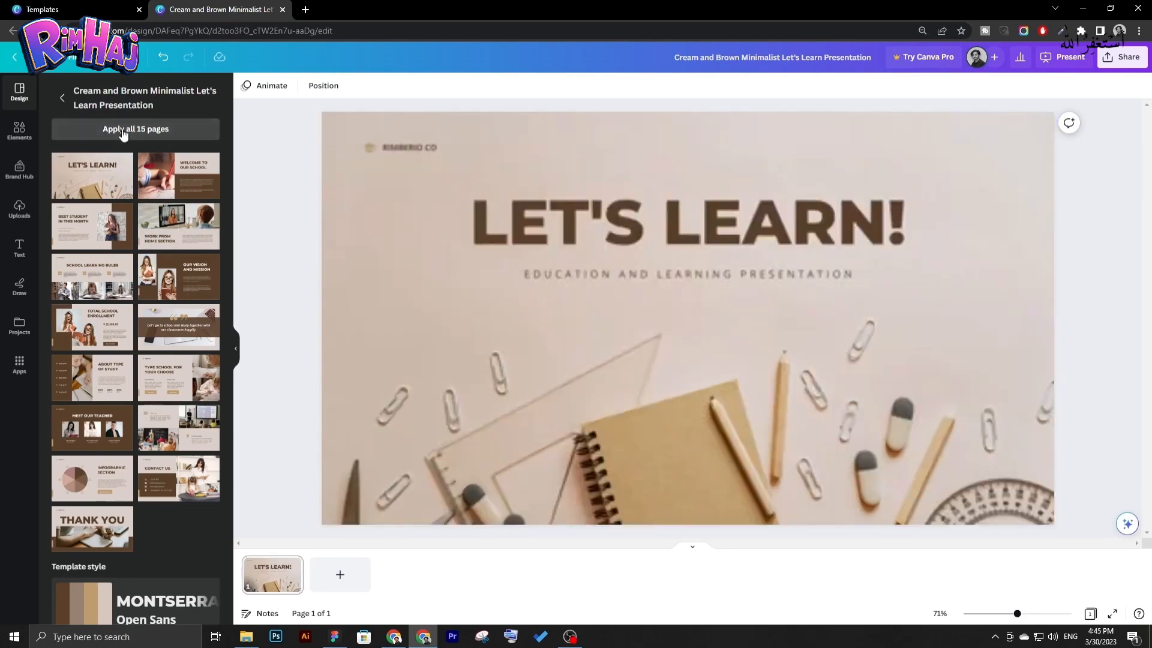
{"action": "left_click", "coordinate": [125, 130]}
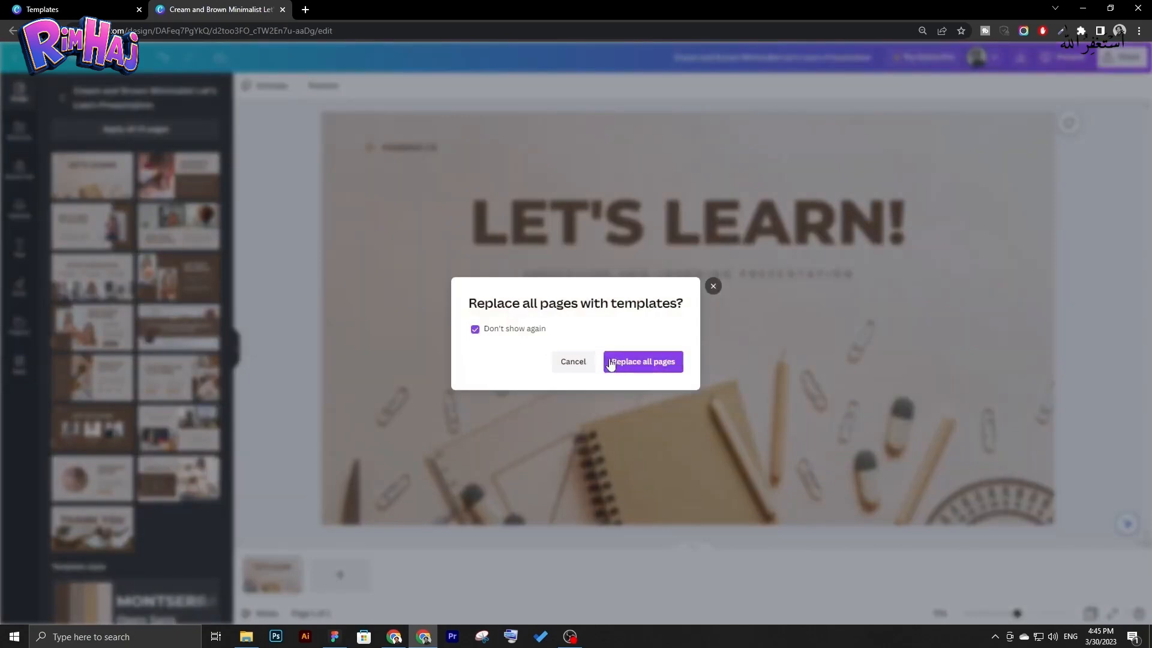
{"action": "left_click", "coordinate": [610, 361]}
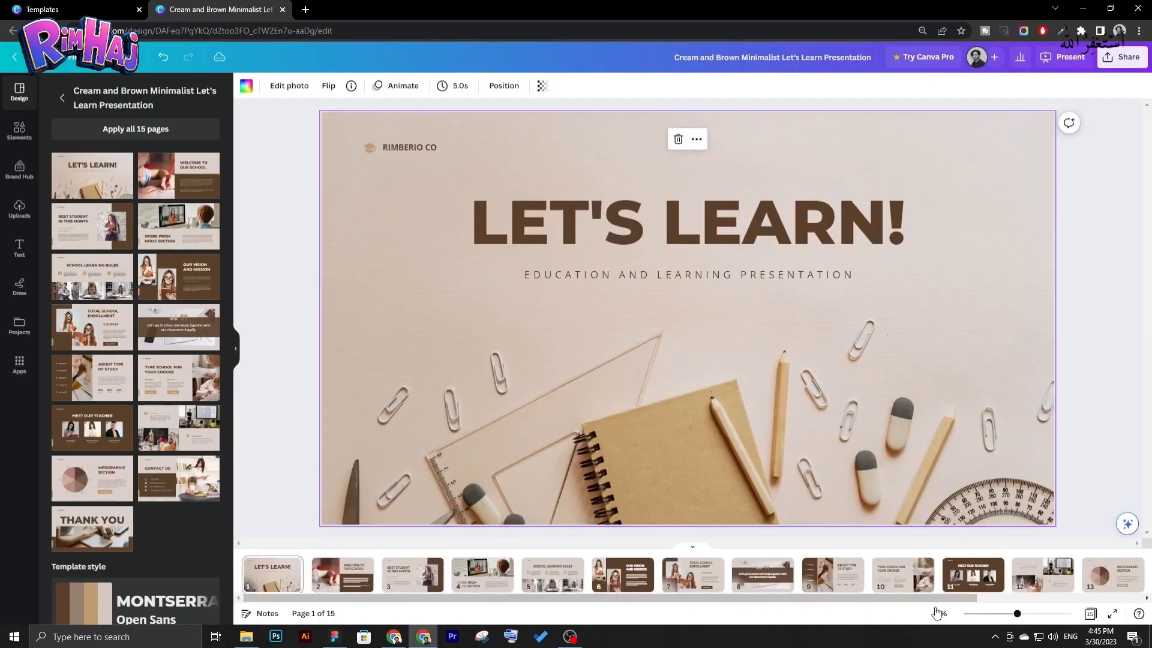
{"action": "left_click_drag", "start_coordinate": [886, 603], "coordinate": [750, 609]}
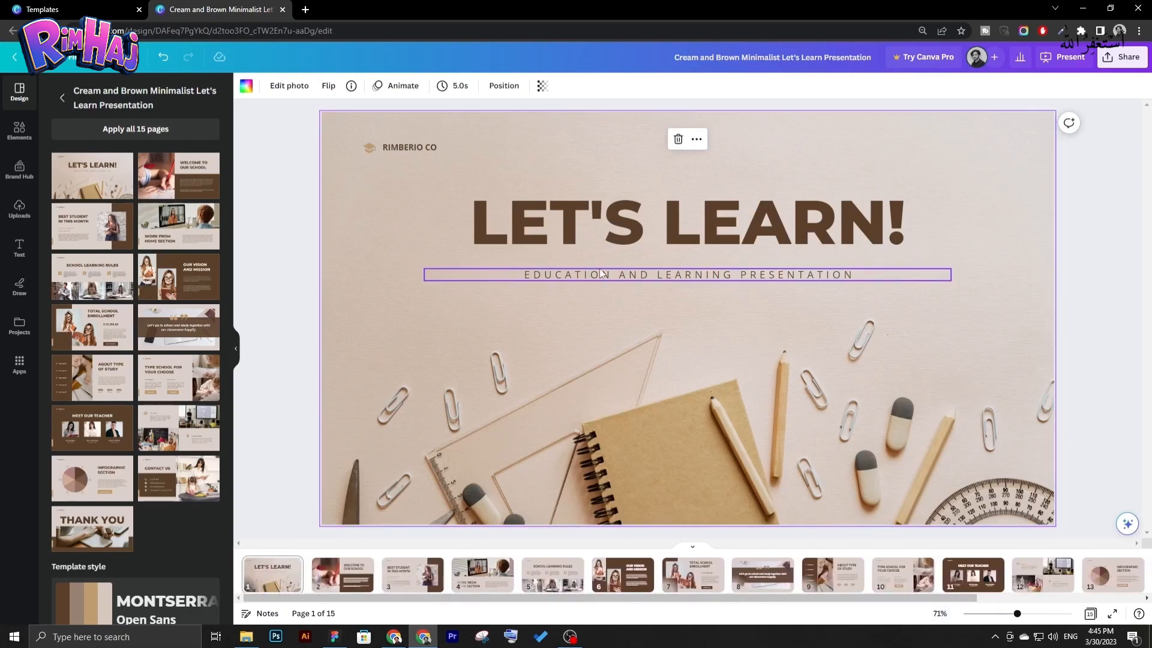
Replace the title slide's main heading text with "CANVA COURSE".
{"action": "left_click", "coordinate": [602, 239]}
{"action": "double_click", "coordinate": [602, 240]}
{"action": "type", "text": "CANVA "}
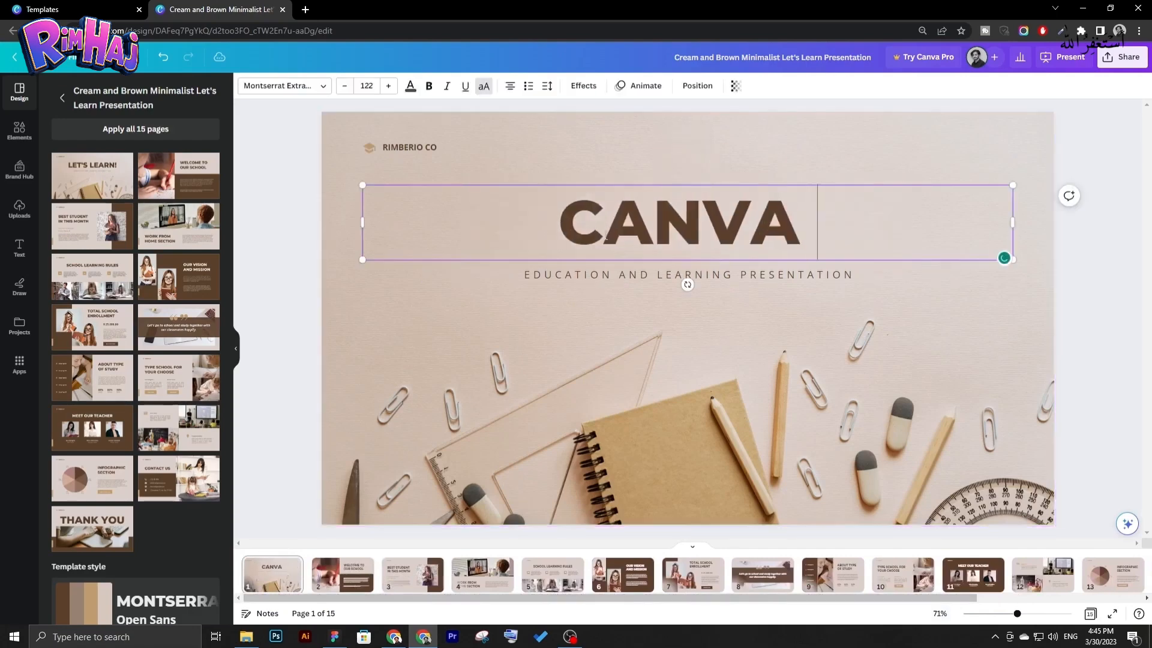
{"action": "type", "text": "COURSE"}
{"action": "left_click", "coordinate": [294, 373]}
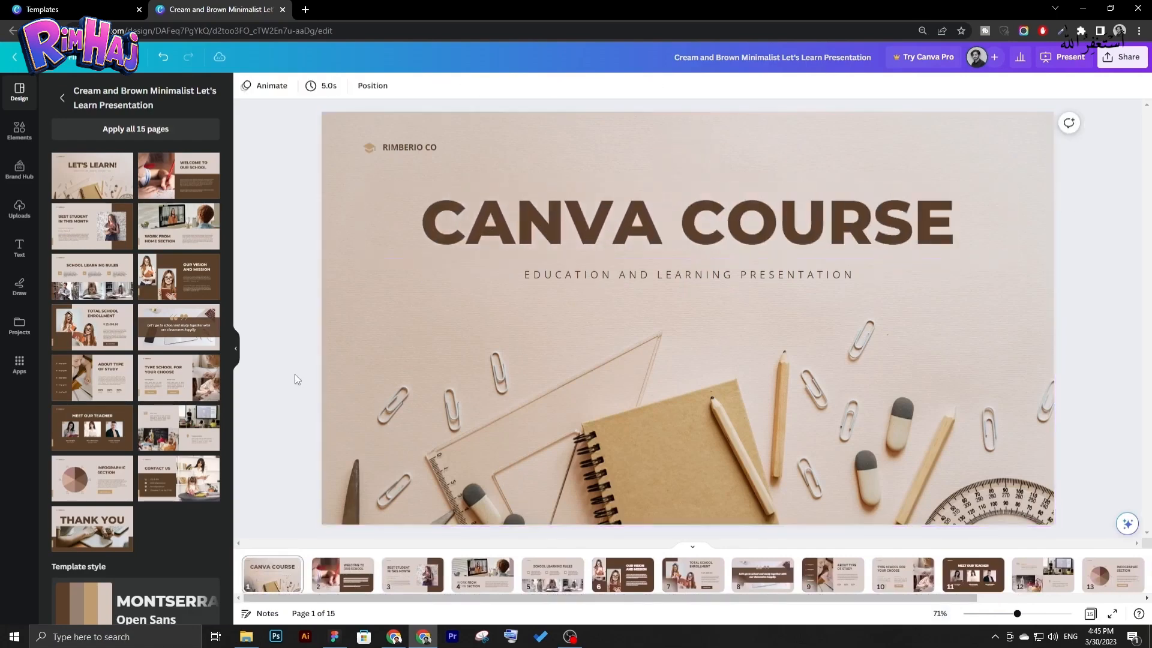
Select the child's photo on page 2 and search the photo elements for "kid writing".
{"action": "left_click", "coordinate": [336, 576]}
{"action": "left_click", "coordinate": [405, 404]}
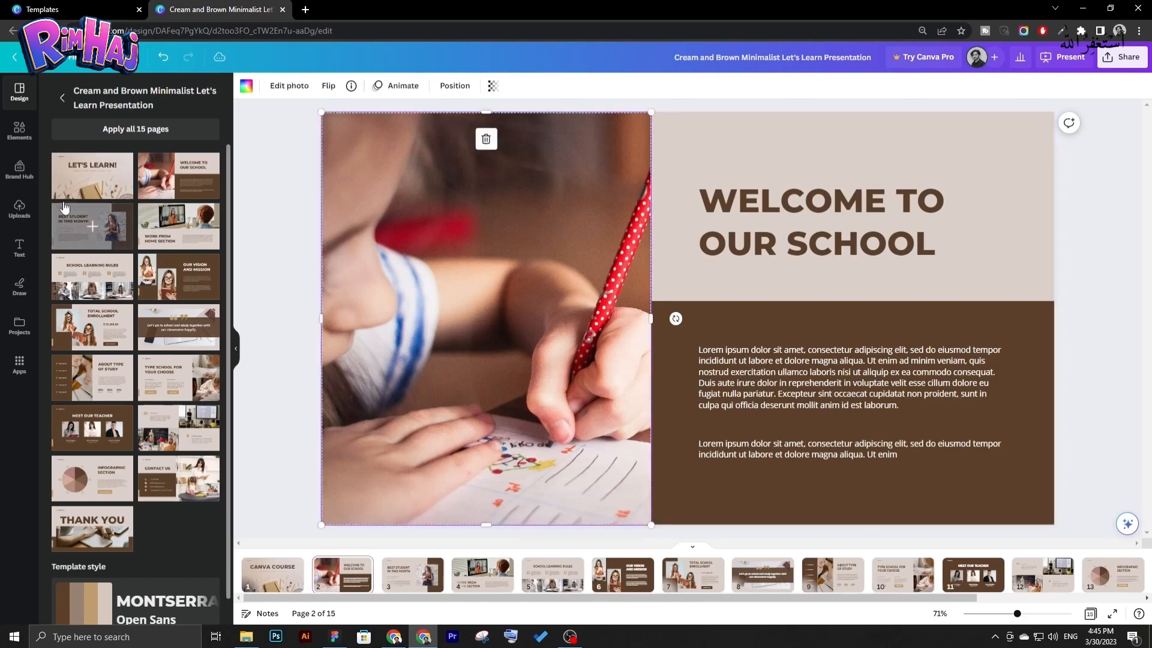
{"action": "left_click", "coordinate": [19, 131]}
{"action": "type", "text": "k"}
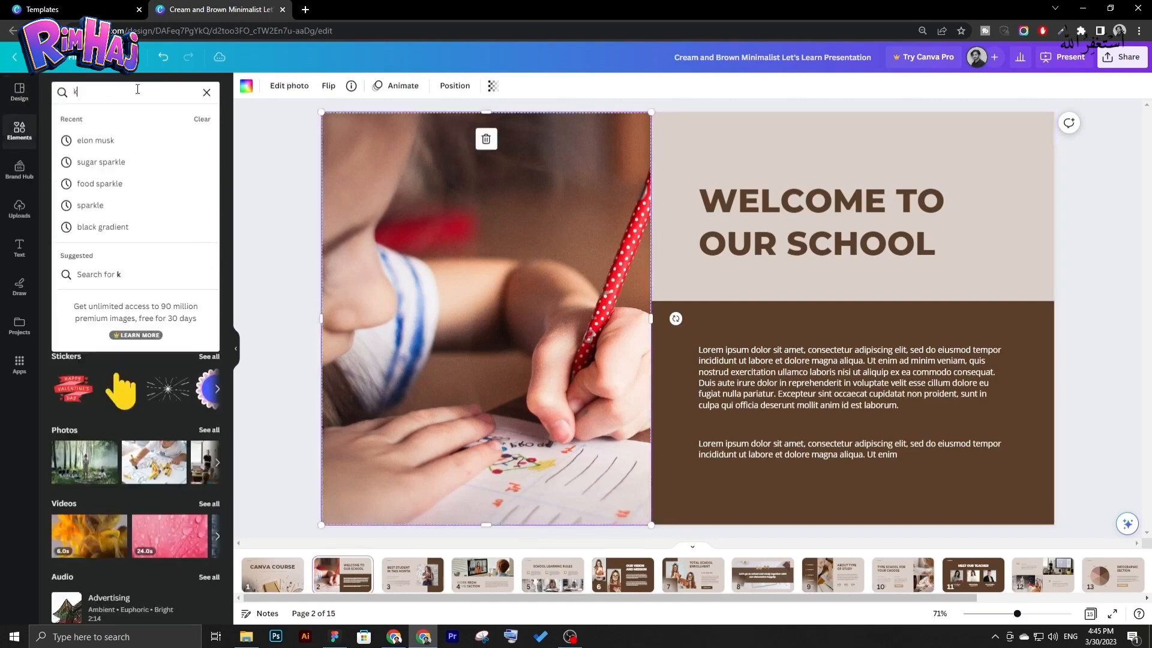
{"action": "type", "text": "id writing"}
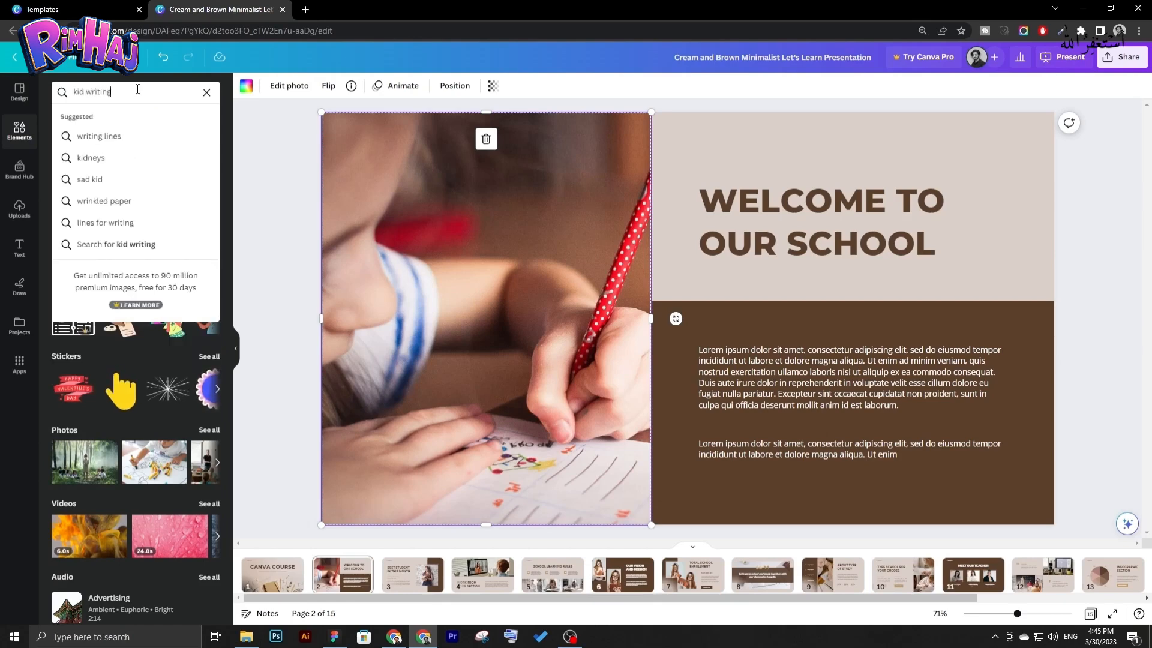
{"action": "key", "text": "Return"}
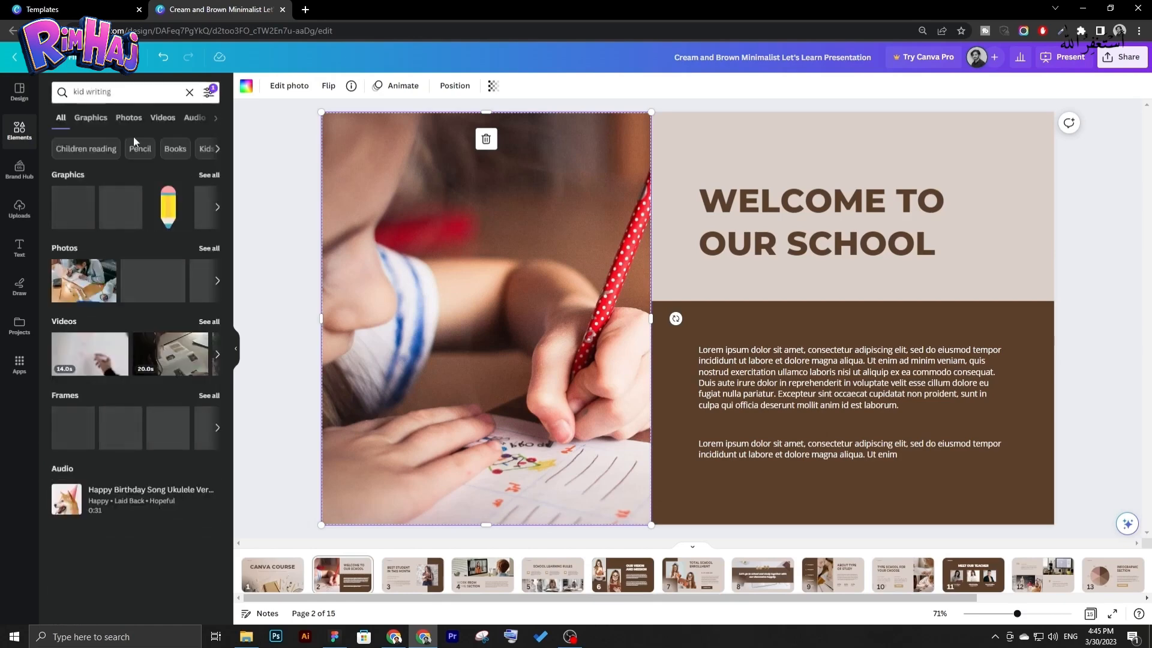
{"action": "left_click", "coordinate": [129, 118]}
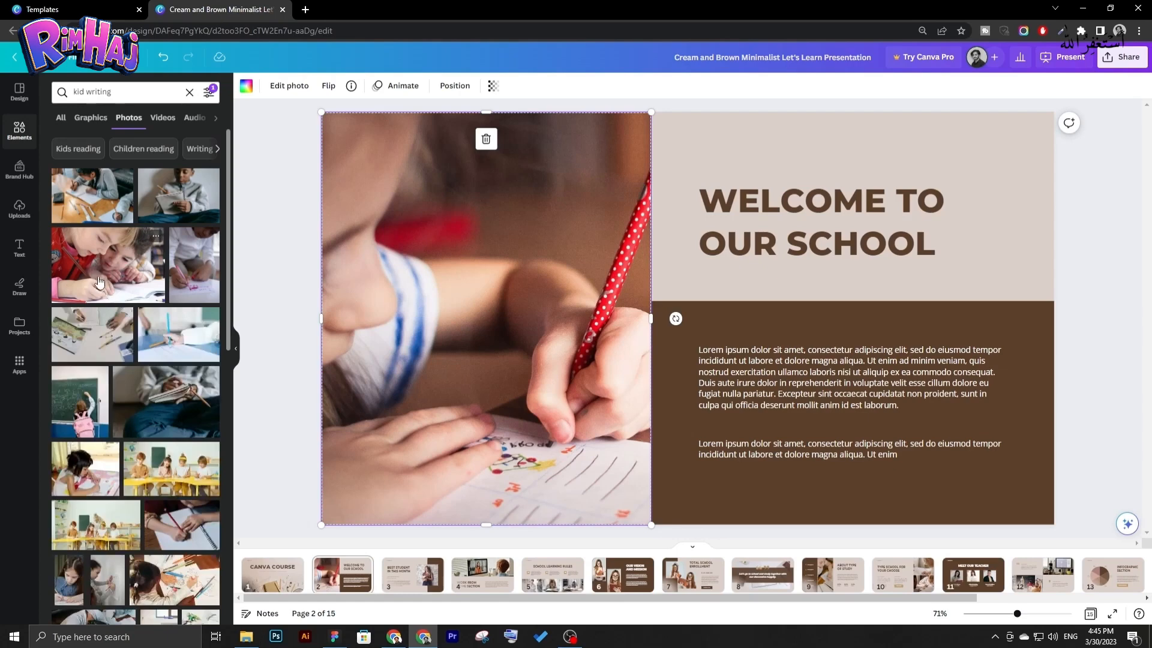
Try several kid-writing photos in page 2's picture frame, ending with the child writing in a spiral notebook with a red pencil.
{"action": "left_click_drag", "start_coordinate": [109, 260], "coordinate": [415, 269]}
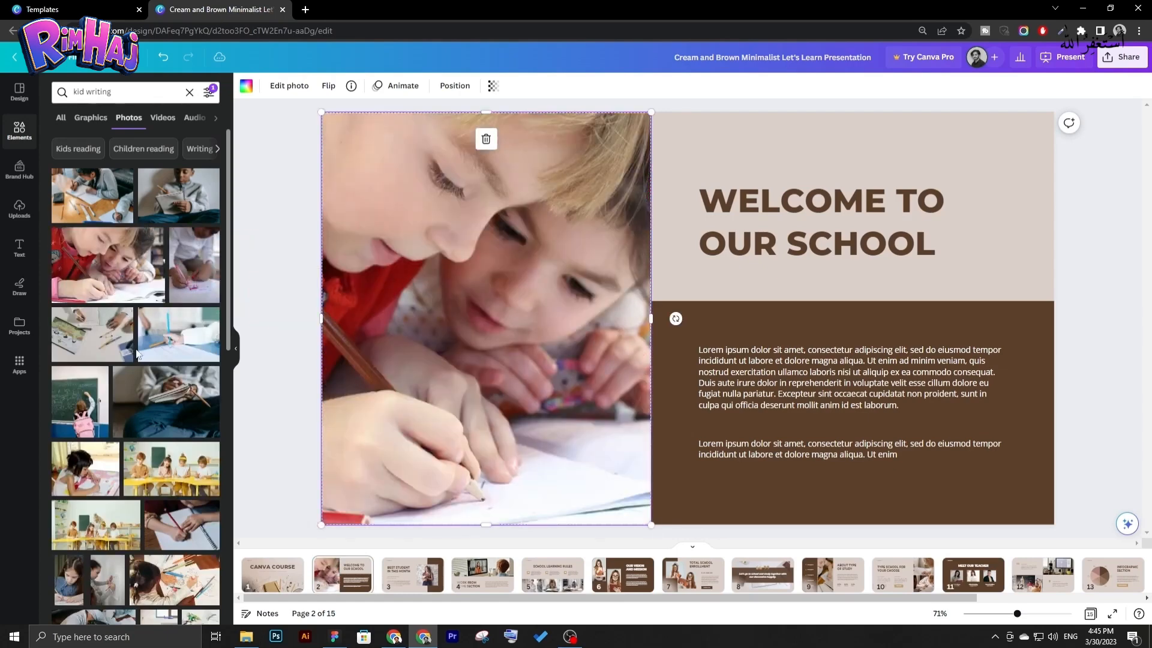
{"action": "scroll", "coordinate": [137, 354], "scroll_direction": "down", "scroll_amount": 3}
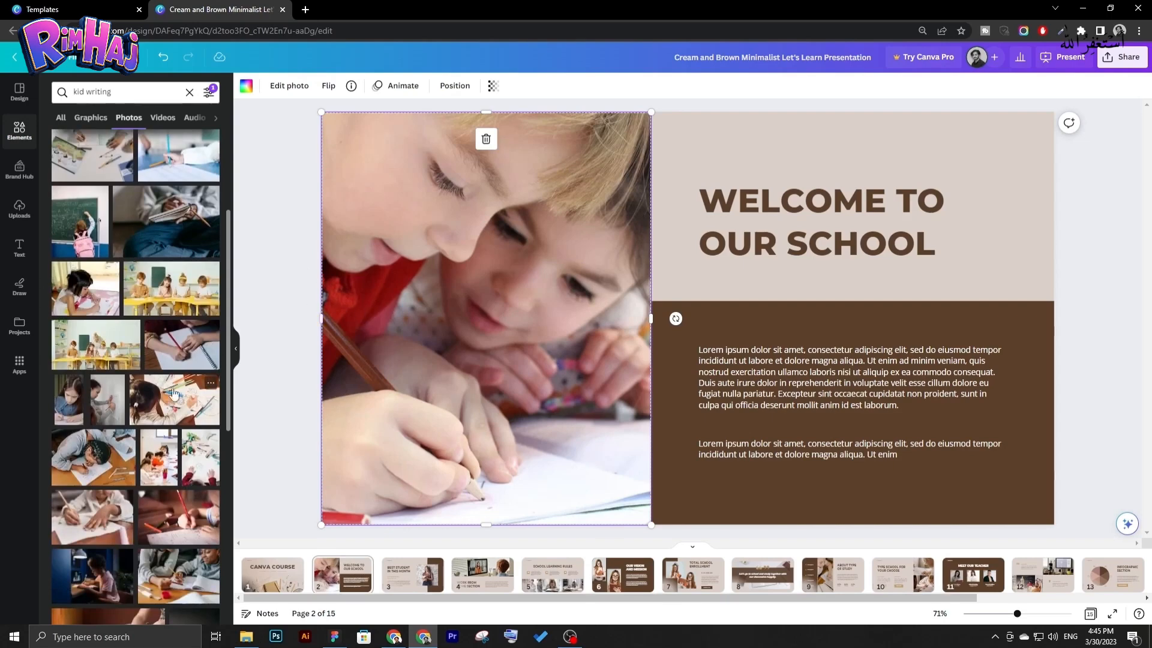
{"action": "left_click_drag", "start_coordinate": [80, 399], "coordinate": [464, 324]}
{"action": "left_click_drag", "start_coordinate": [174, 399], "coordinate": [420, 324]}
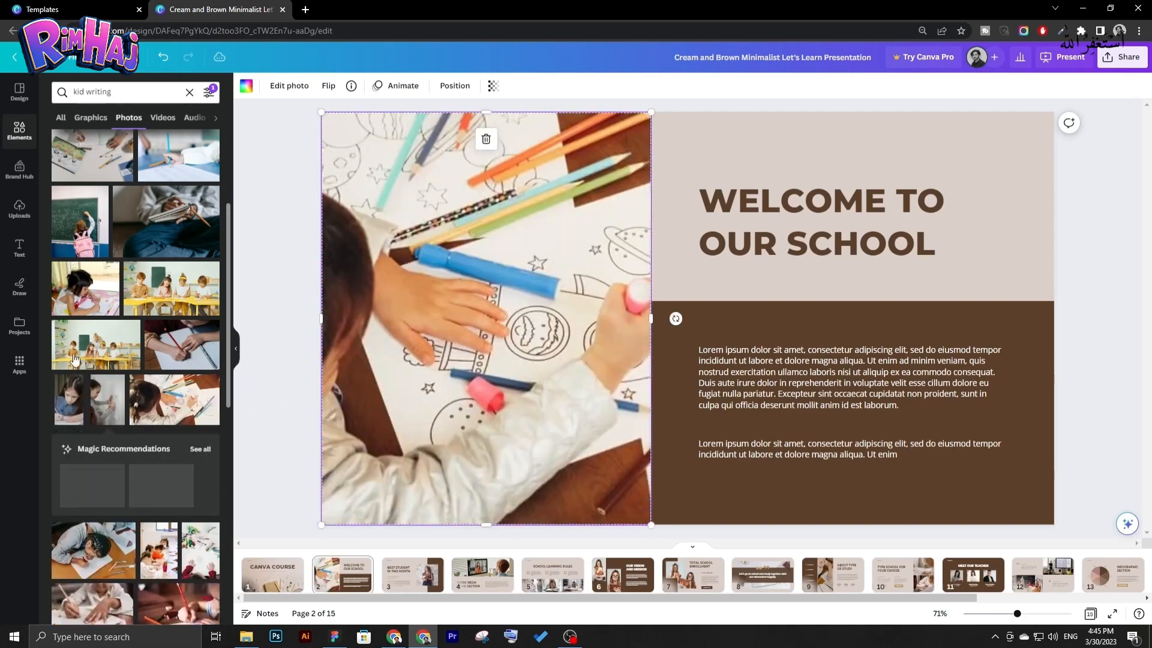
{"action": "left_click_drag", "start_coordinate": [100, 352], "coordinate": [462, 324]}
{"action": "left_click_drag", "start_coordinate": [180, 345], "coordinate": [420, 312]}
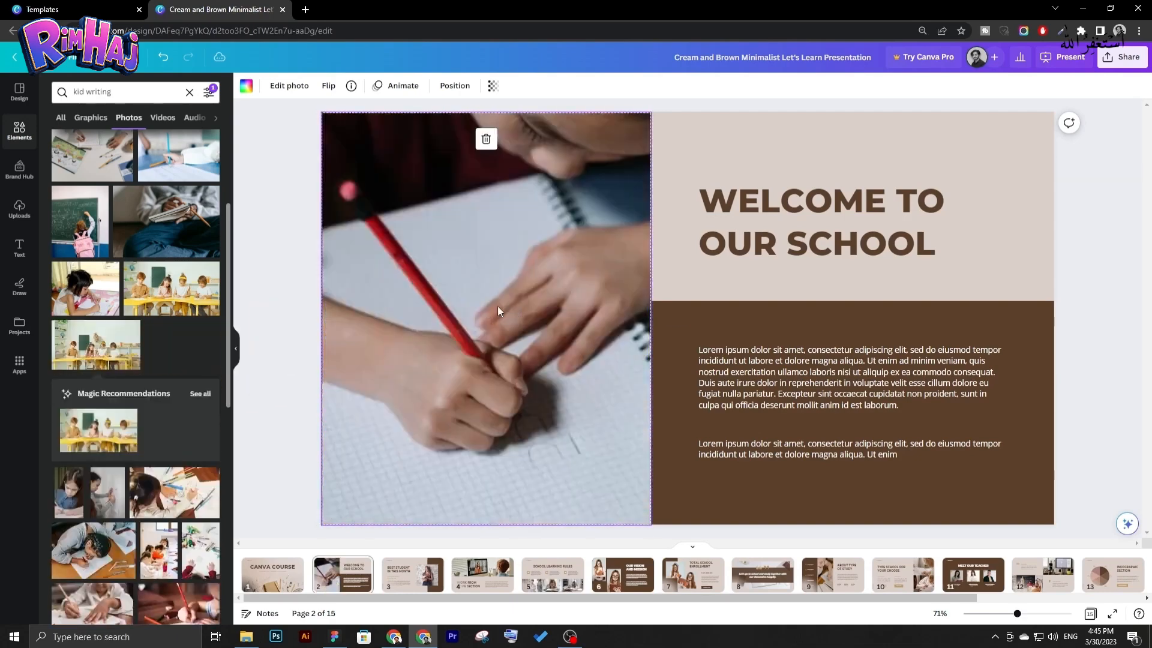
{"action": "left_click", "coordinate": [258, 273]}
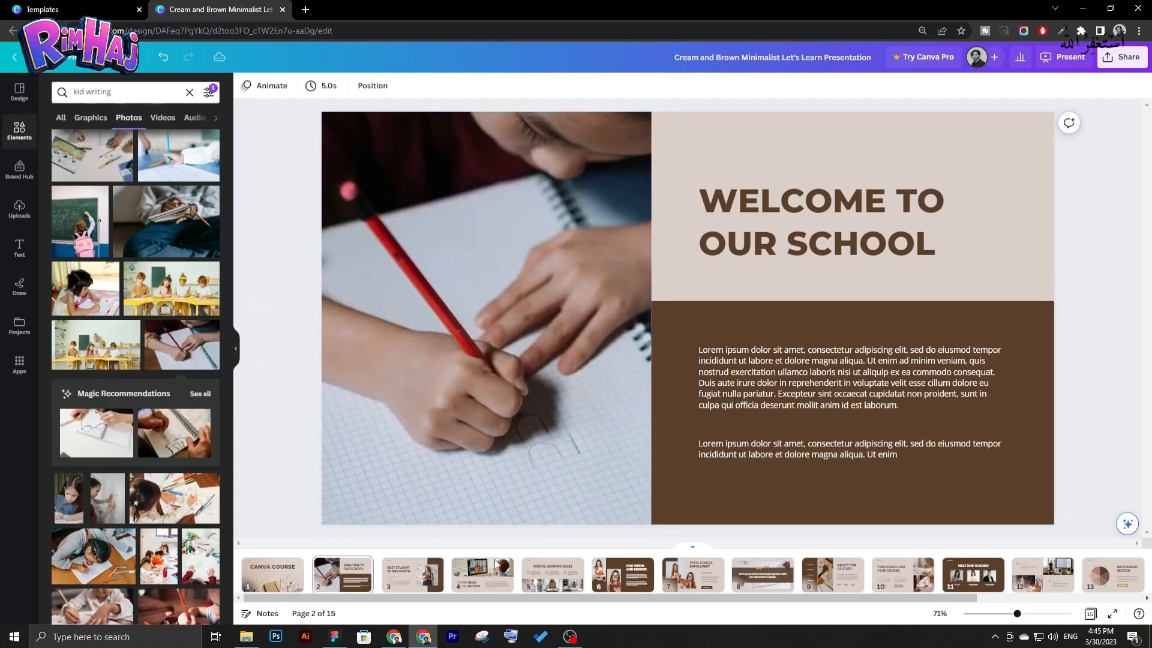
Replace the student photo on page 3 with the photo of a person at a white desk against a dark background.
{"action": "left_click", "coordinate": [403, 572]}
{"action": "left_click", "coordinate": [851, 316]}
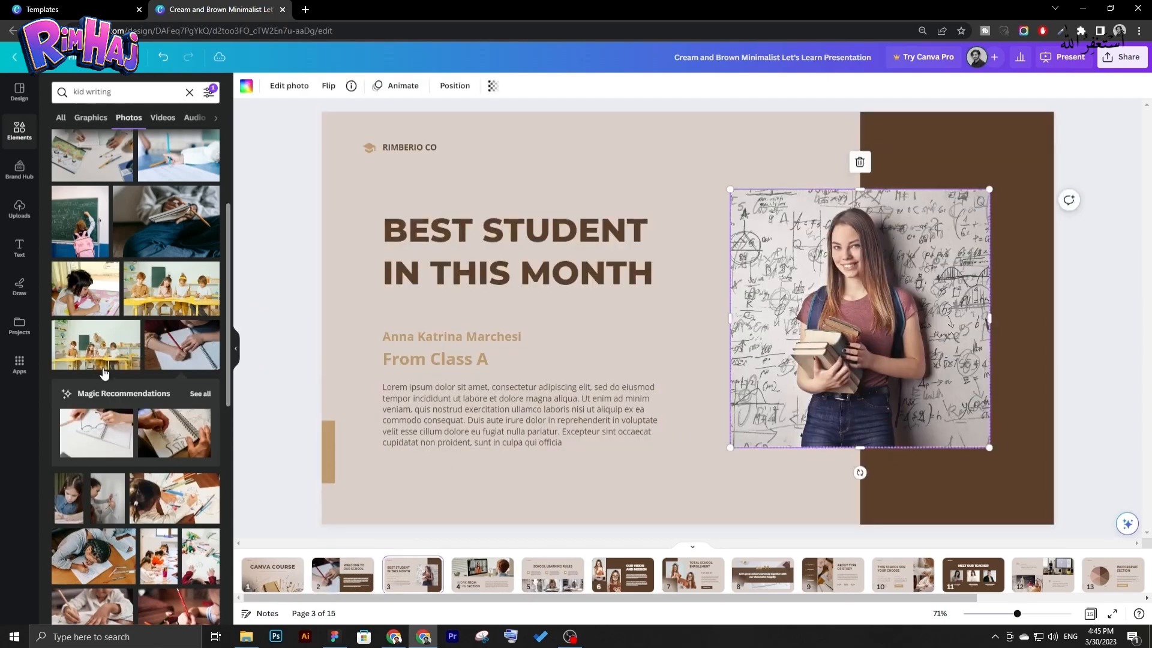
{"action": "scroll", "coordinate": [126, 407], "scroll_direction": "down", "scroll_amount": 5}
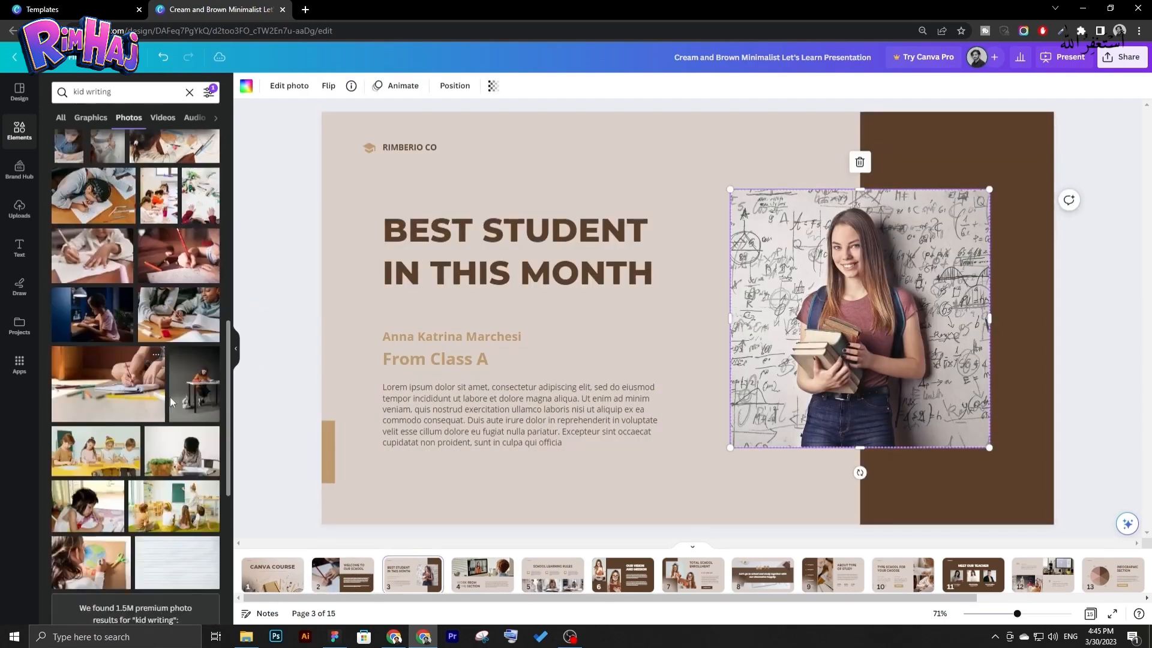
{"action": "left_click_drag", "start_coordinate": [172, 402], "coordinate": [793, 330]}
Replace the three photos on the School Learning Rules page with recommended photos of students at a white desk.
{"action": "scroll", "coordinate": [640, 487], "scroll_direction": "down", "scroll_amount": 2}
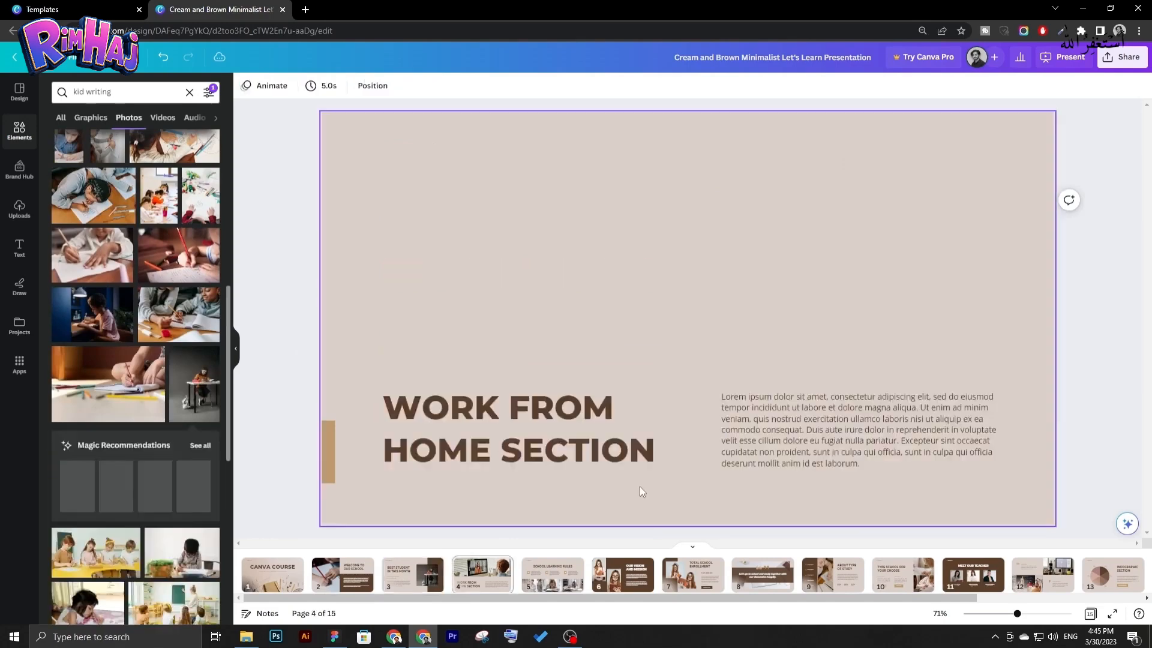
{"action": "scroll", "coordinate": [510, 480], "scroll_direction": "down", "scroll_amount": 3}
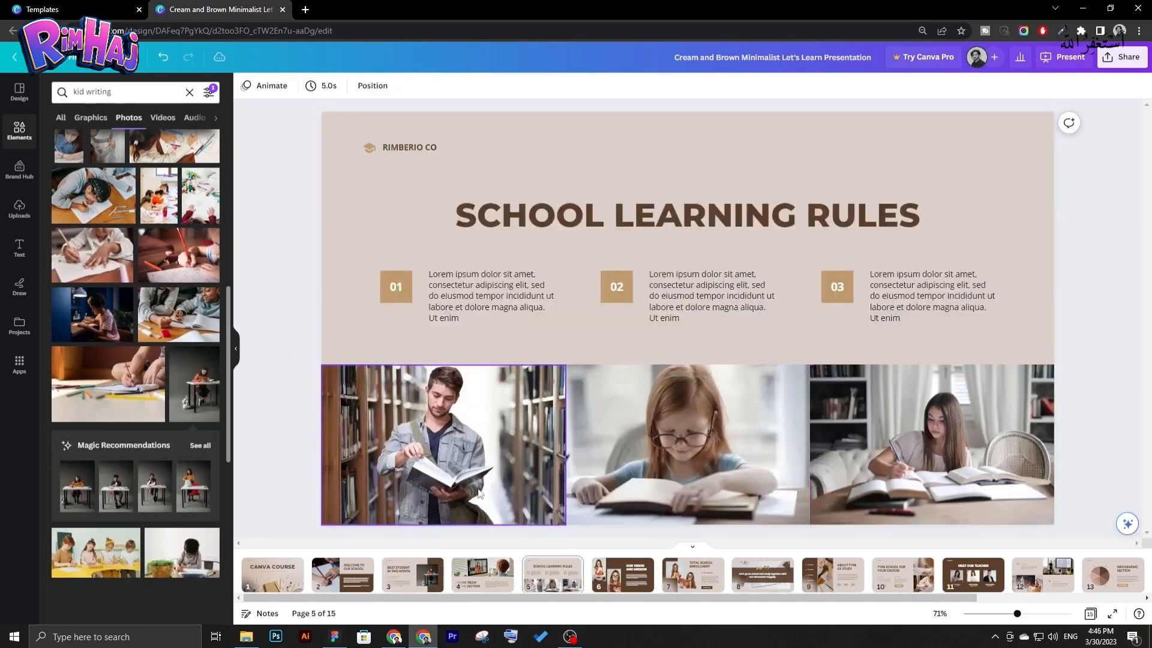
{"action": "left_click", "coordinate": [430, 501]}
{"action": "left_click_drag", "start_coordinate": [193, 486], "coordinate": [432, 446]}
{"action": "left_click_drag", "start_coordinate": [77, 486], "coordinate": [687, 444]}
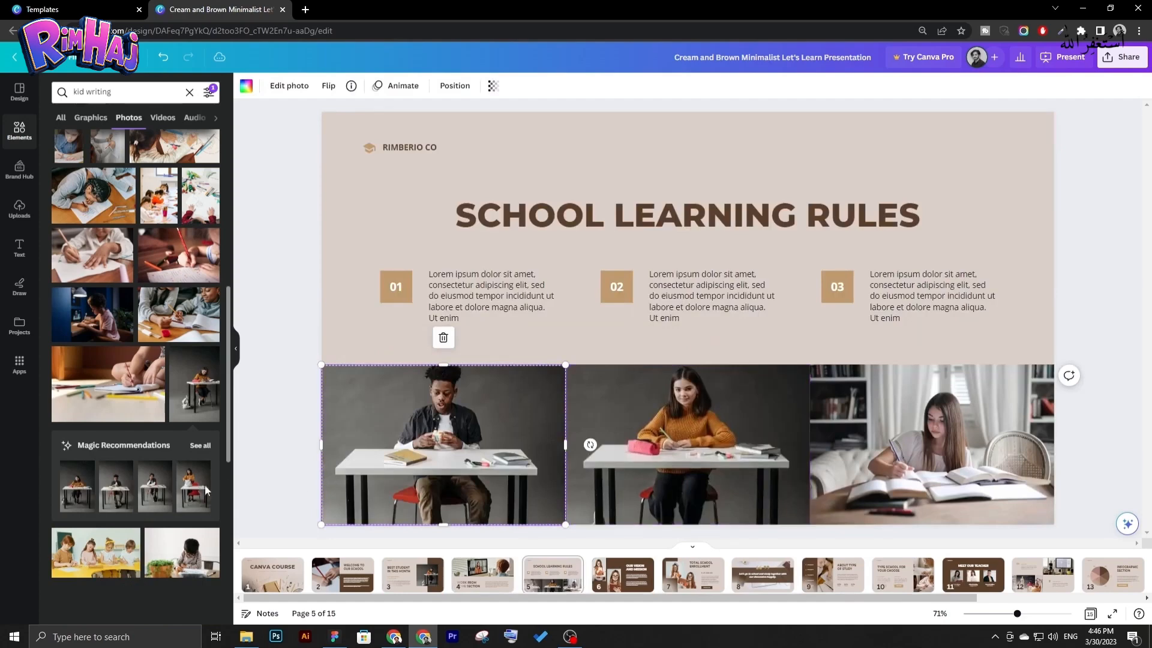
{"action": "left_click_drag", "start_coordinate": [154, 486], "coordinate": [1035, 413]}
{"action": "left_click", "coordinate": [1078, 405]}
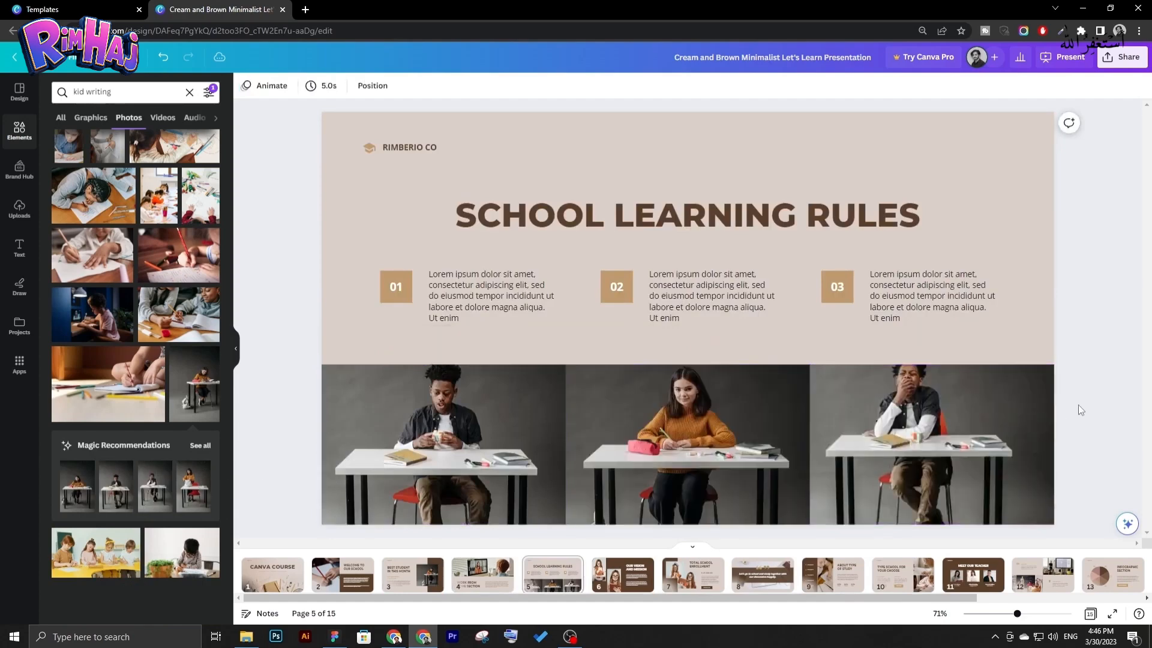
Add a histogram chart from the chart elements to the Infographic Section page.
{"action": "scroll", "coordinate": [1071, 398], "scroll_direction": "down", "scroll_amount": 2}
{"action": "scroll", "coordinate": [1064, 401], "scroll_direction": "down", "scroll_amount": 1}
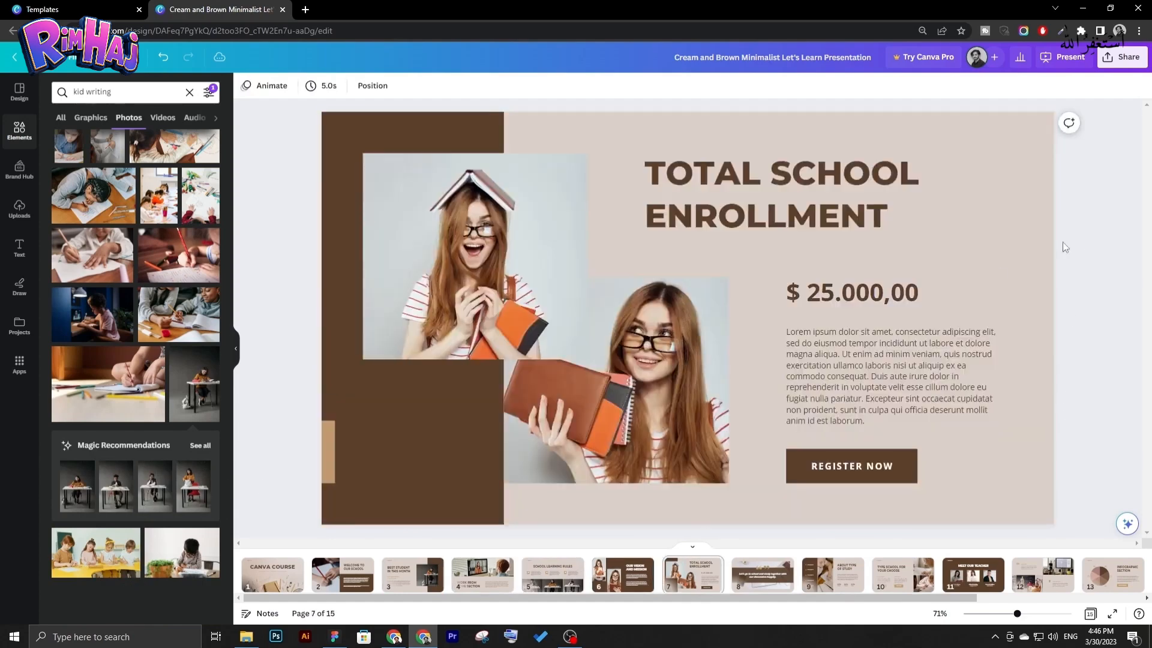
{"action": "scroll", "coordinate": [1035, 297], "scroll_direction": "down", "scroll_amount": 2}
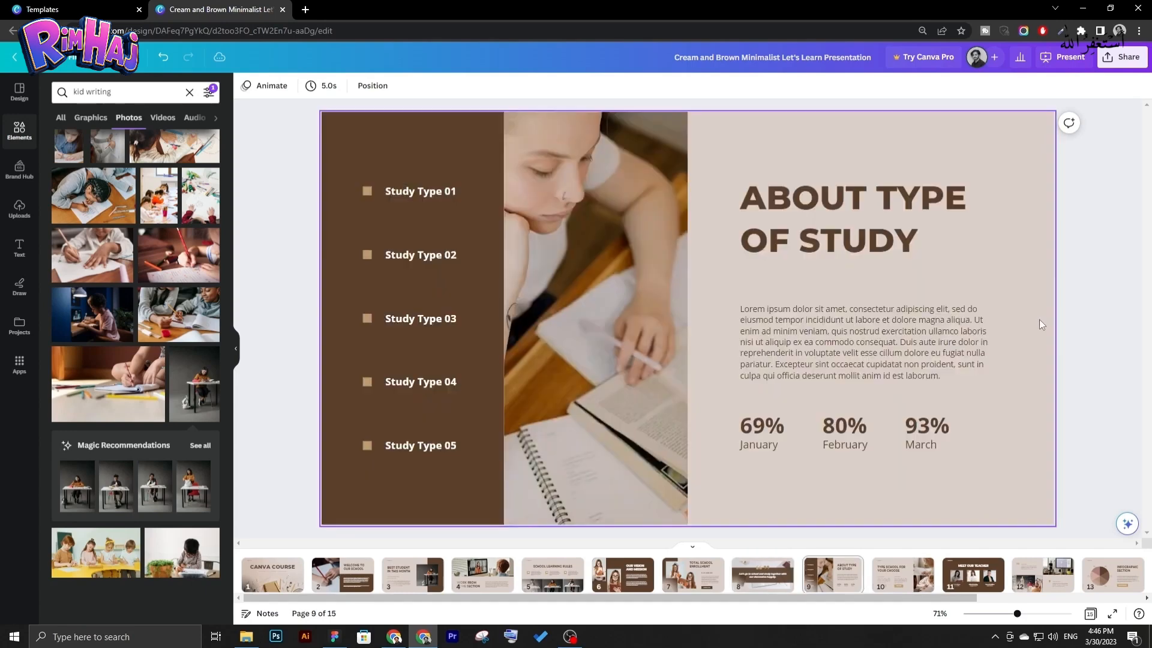
{"action": "scroll", "coordinate": [1039, 320], "scroll_direction": "down", "scroll_amount": 5}
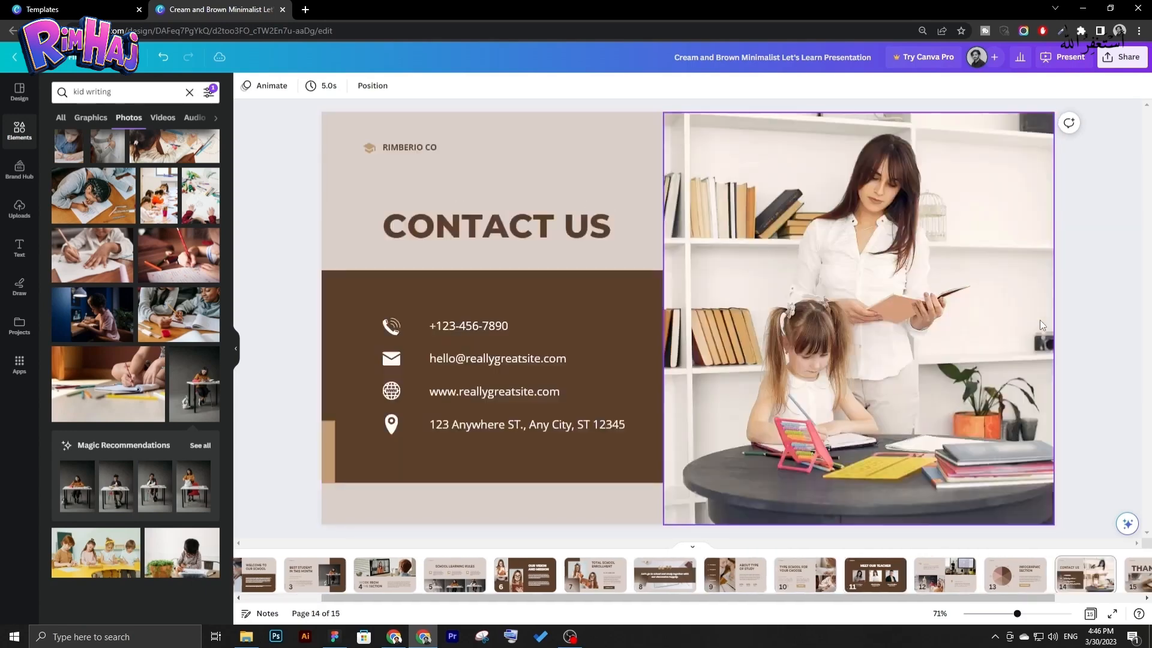
{"action": "scroll", "coordinate": [1040, 325], "scroll_direction": "down", "scroll_amount": 1}
{"action": "scroll", "coordinate": [1040, 325], "scroll_direction": "up", "scroll_amount": 1}
{"action": "scroll", "coordinate": [765, 344], "scroll_direction": "up", "scroll_amount": 1}
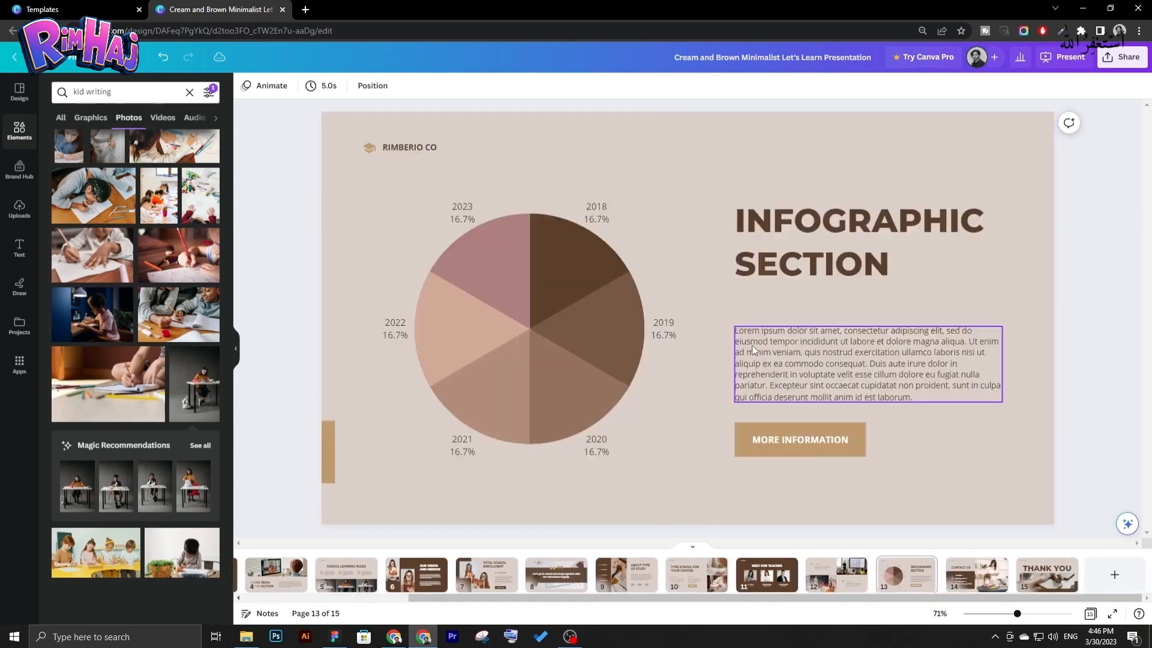
{"action": "left_click", "coordinate": [20, 133]}
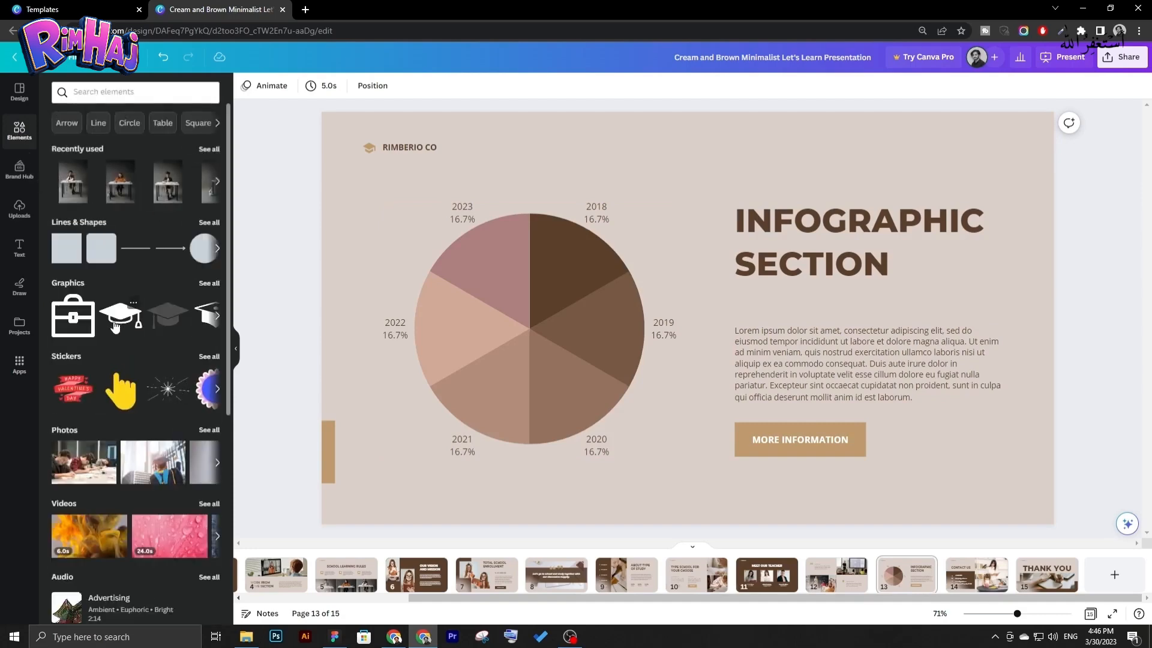
{"action": "scroll", "coordinate": [116, 327], "scroll_direction": "down", "scroll_amount": 5}
{"action": "left_click", "coordinate": [209, 382]}
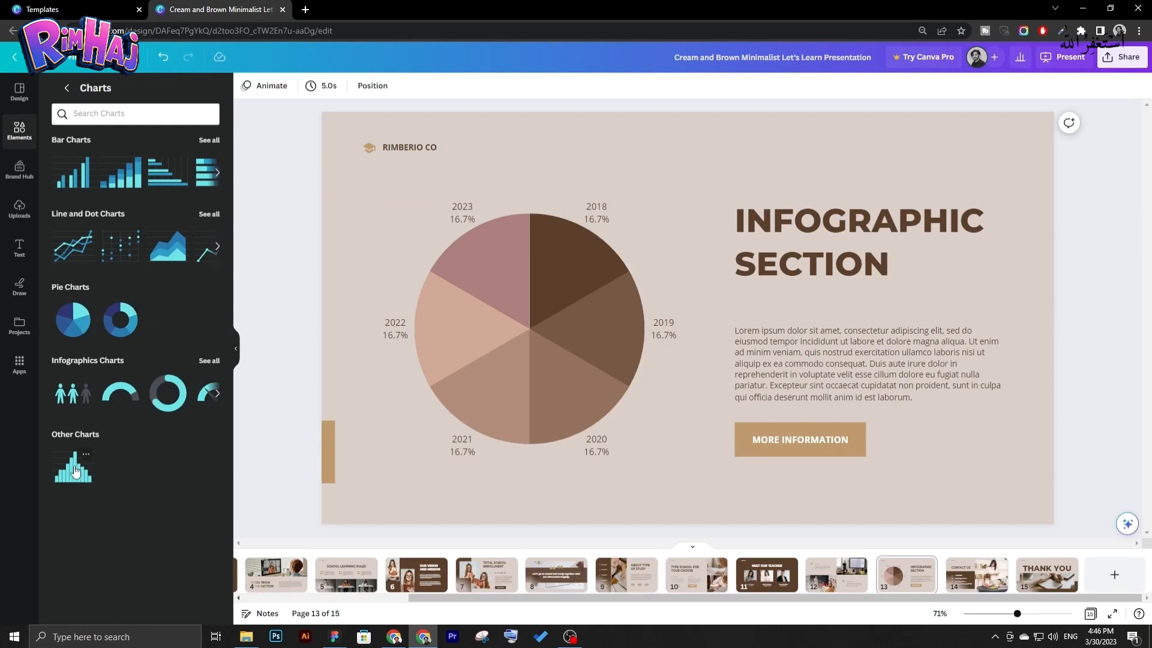
{"action": "left_click", "coordinate": [73, 467]}
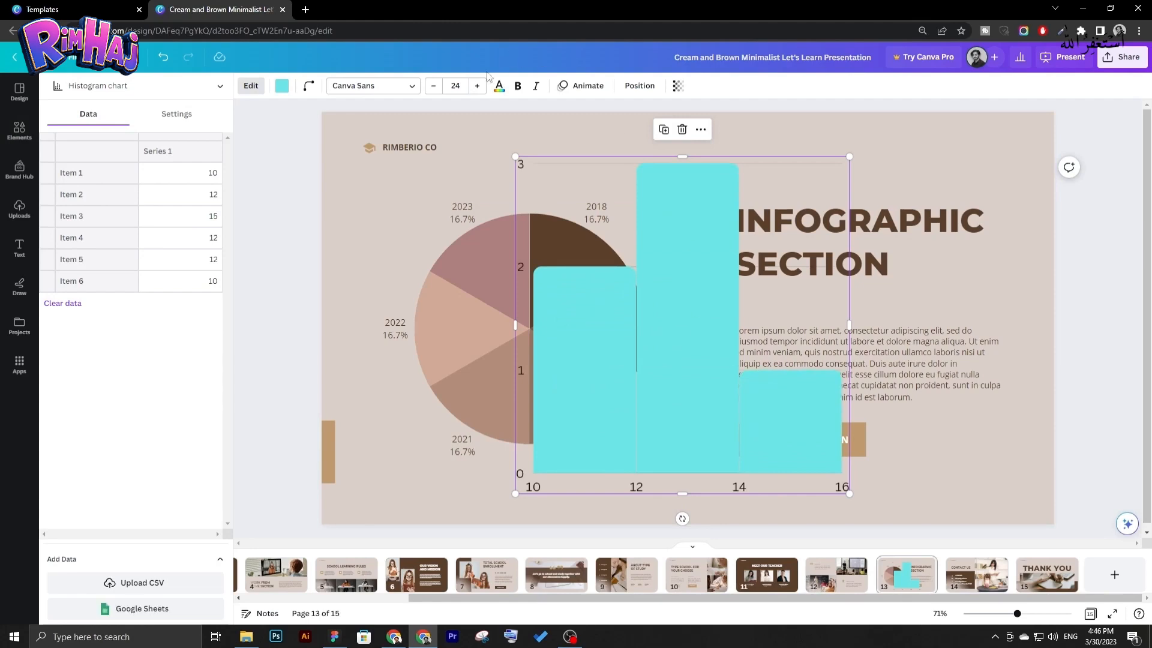
Recolor the histogram with the document's dark brown and move it away from the pie chart.
{"action": "left_click", "coordinate": [275, 87]}
{"action": "left_click", "coordinate": [150, 151]}
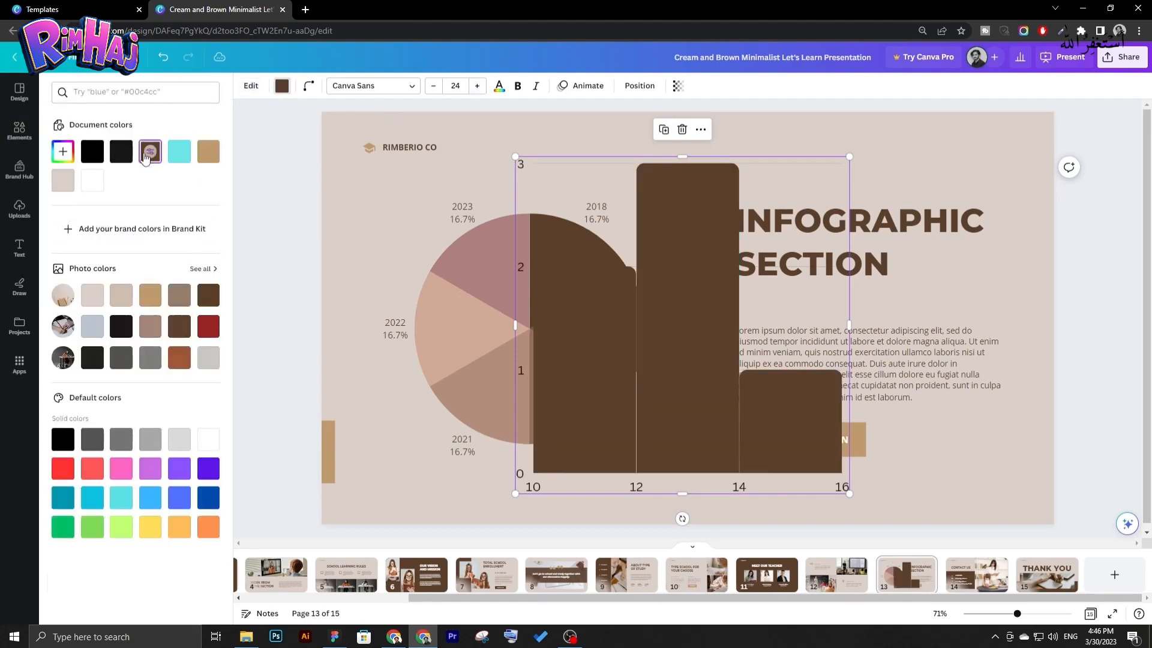
{"action": "left_click_drag", "start_coordinate": [664, 323], "coordinate": [794, 304]}
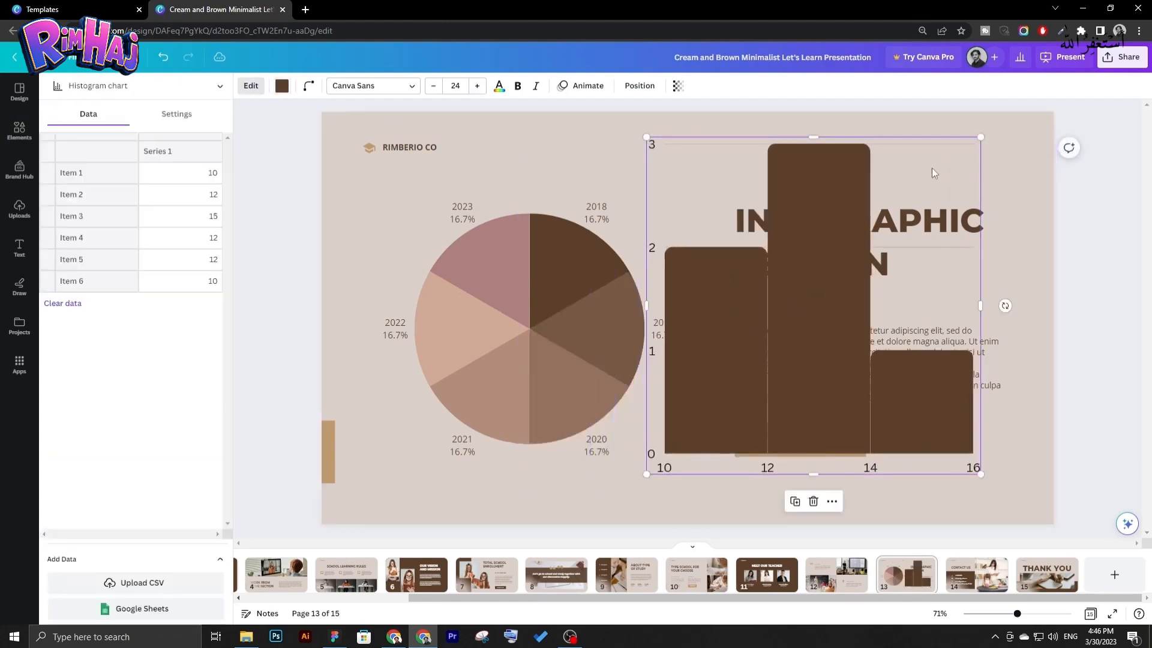
Delete the pie chart, then shrink the histogram and place it in the empty space beside the heading and text.
{"action": "left_click", "coordinate": [548, 287]}
{"action": "key", "text": "Delete"}
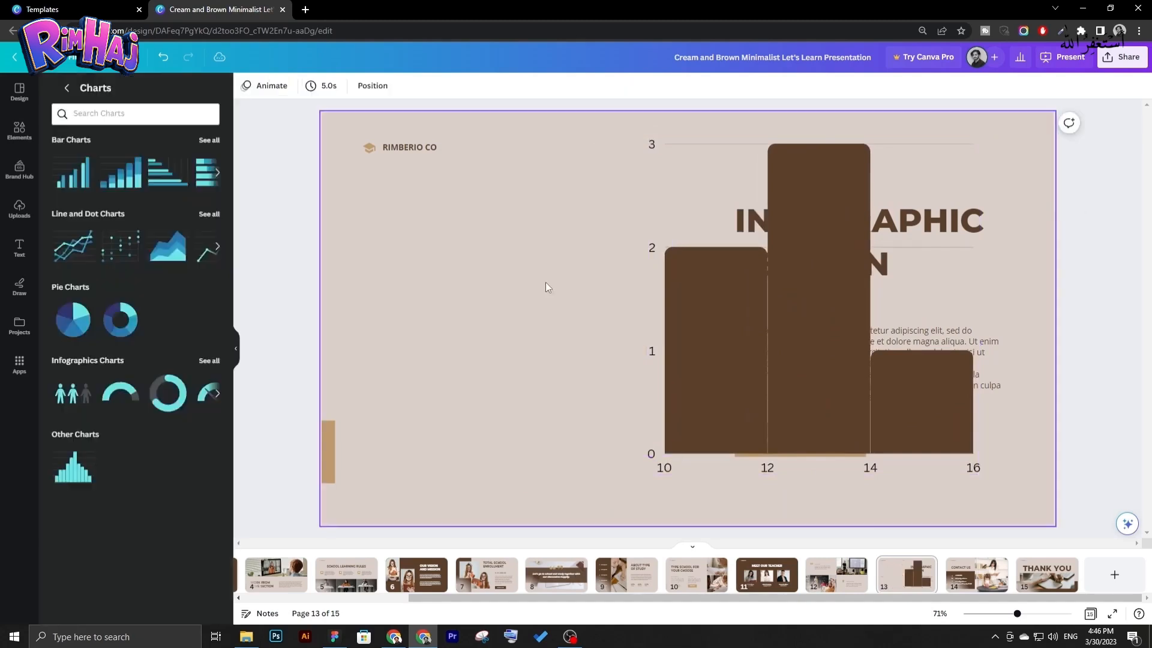
{"action": "left_click", "coordinate": [785, 278]}
{"action": "left_click_drag", "start_coordinate": [981, 139], "coordinate": [846, 271]}
{"action": "left_click_drag", "start_coordinate": [762, 306], "coordinate": [494, 285]}
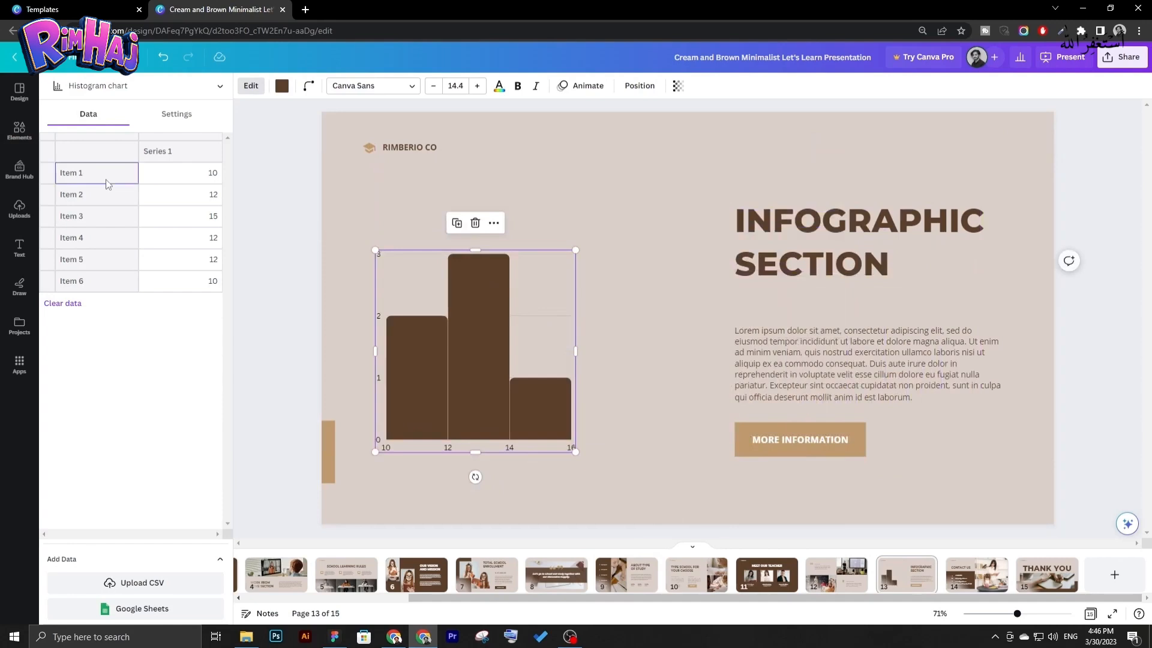
Check the histogram's data cells and add empty rows below Item 6 in its data table.
{"action": "left_click", "coordinate": [202, 192]}
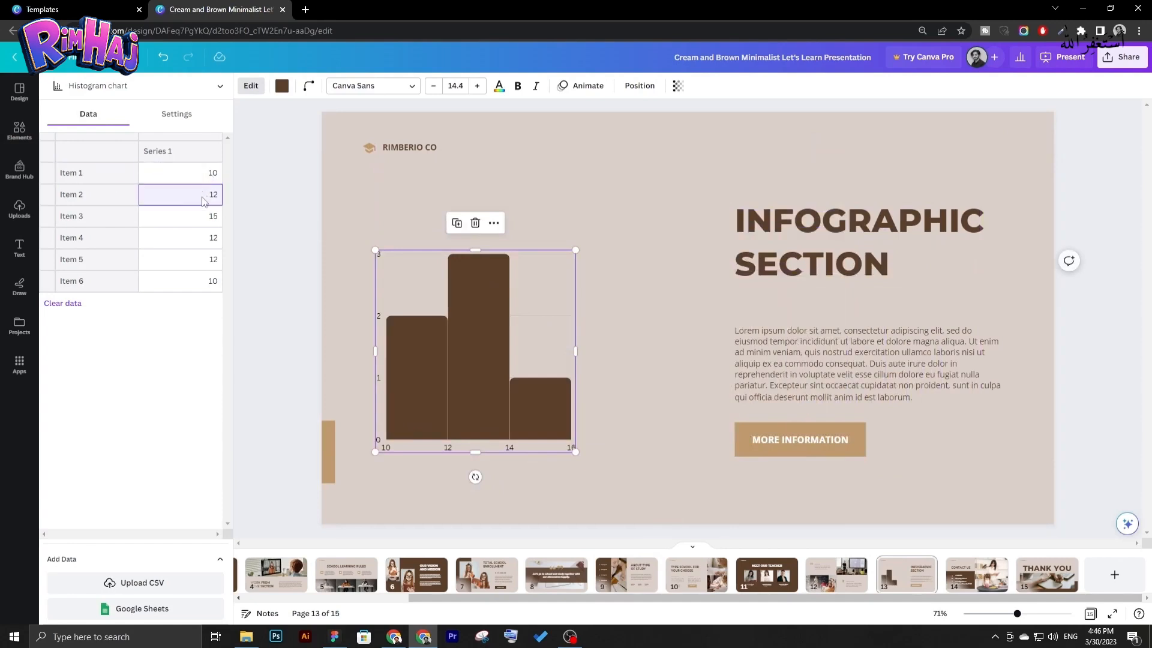
{"action": "left_click", "coordinate": [94, 284]}
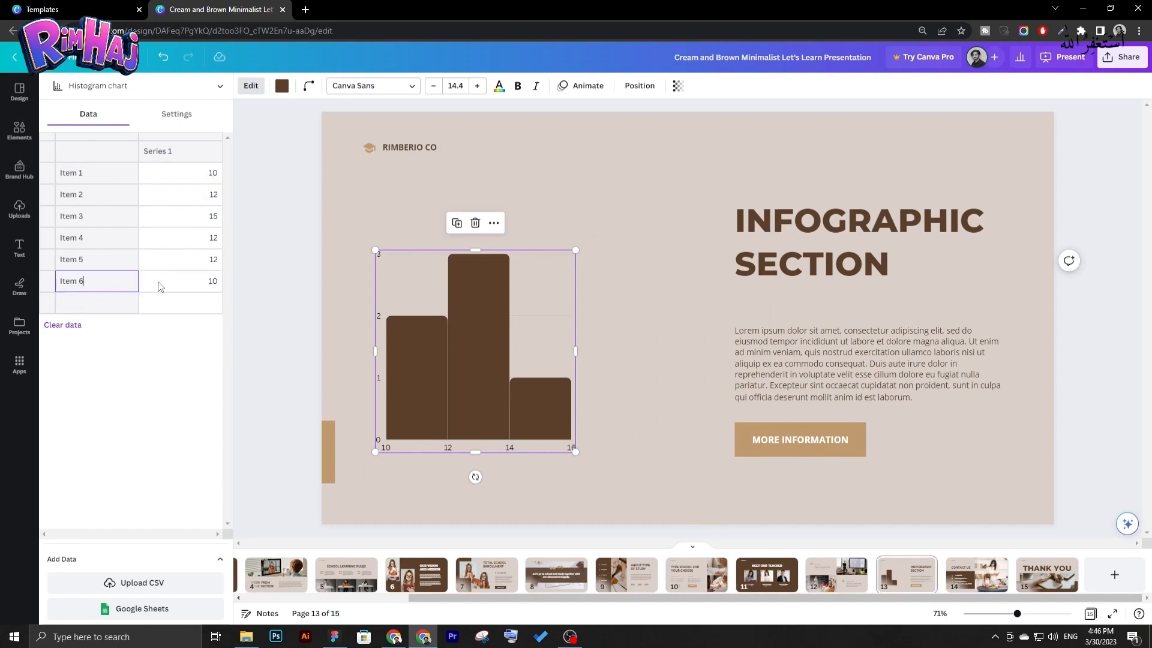
{"action": "left_click", "coordinate": [101, 268]}
{"action": "left_click", "coordinate": [119, 302]}
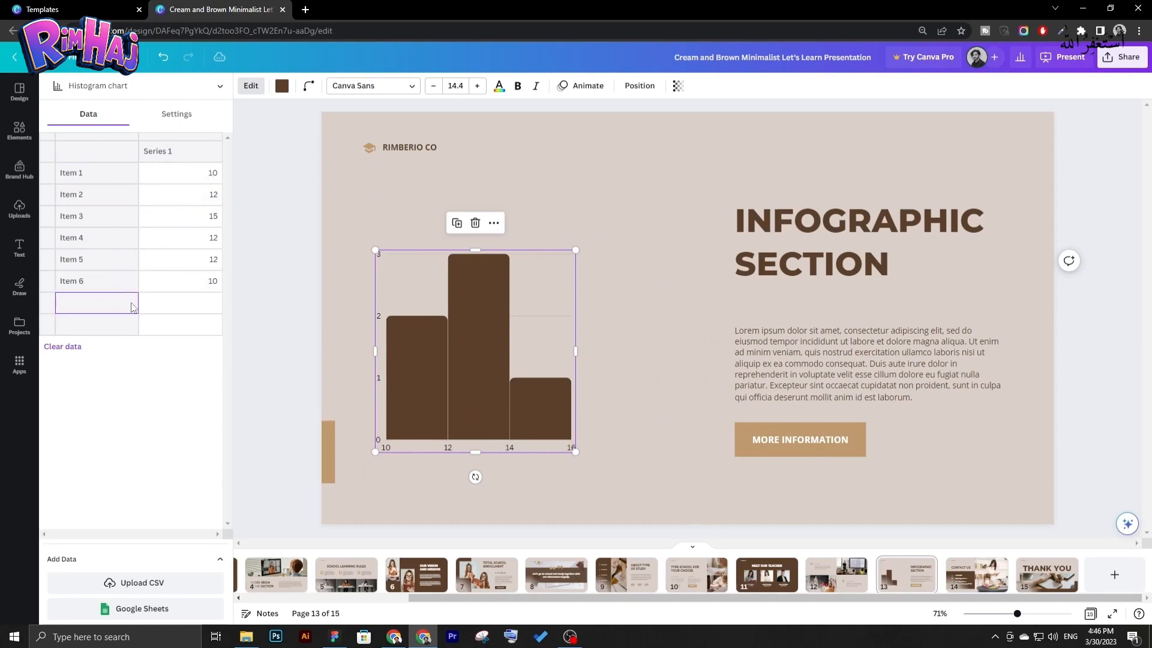
{"action": "left_click", "coordinate": [122, 326]}
{"action": "left_click", "coordinate": [123, 348]}
{"action": "left_click", "coordinate": [114, 370]}
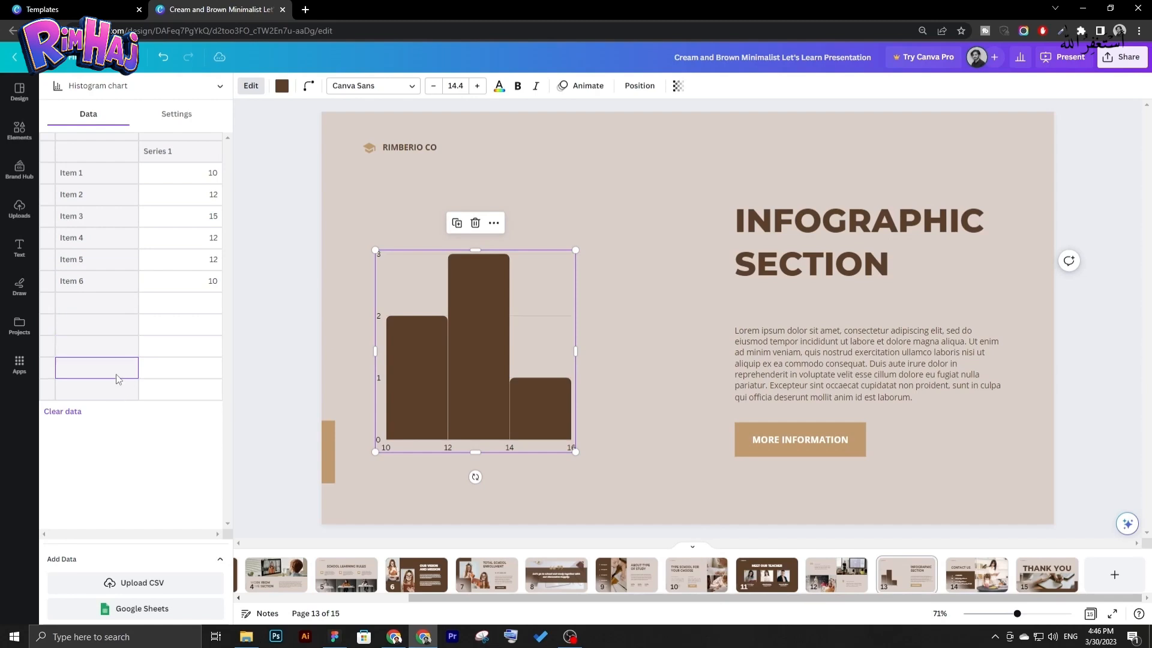
Copy the "Item 6" label into the four blank label cells beneath it in the histogram's data table.
{"action": "left_click", "coordinate": [98, 294]}
{"action": "left_click", "coordinate": [90, 280]}
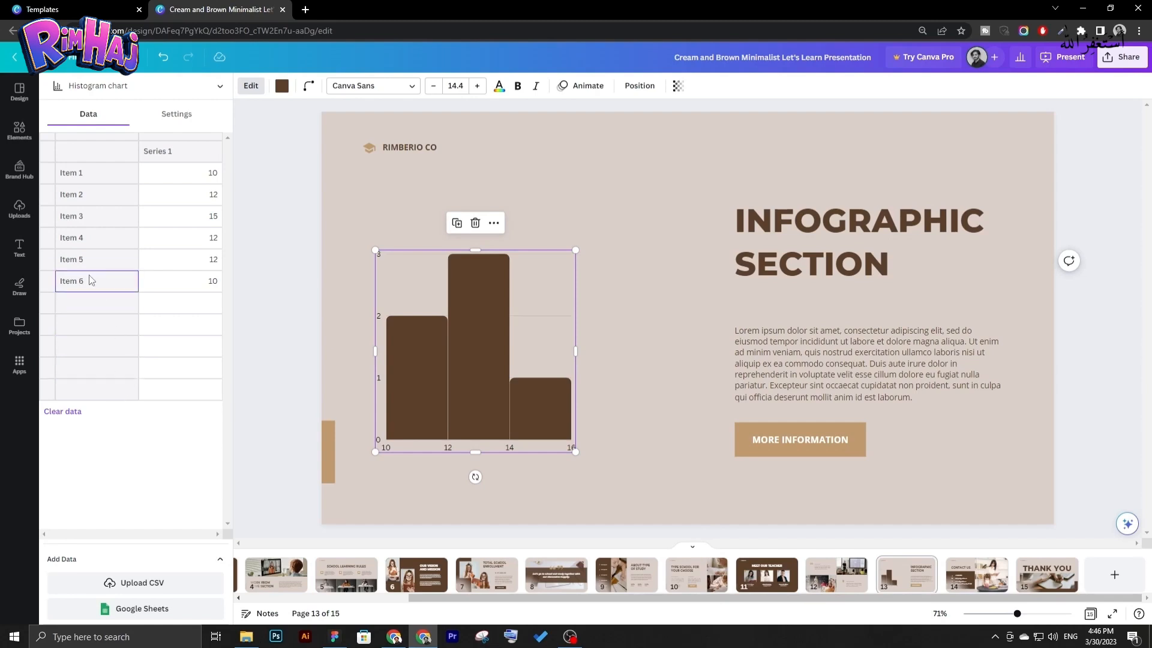
{"action": "left_click", "coordinate": [109, 303]}
{"action": "type", "text": "Item 6"}
{"action": "left_click", "coordinate": [105, 317]}
{"action": "type", "text": "Item 6"}
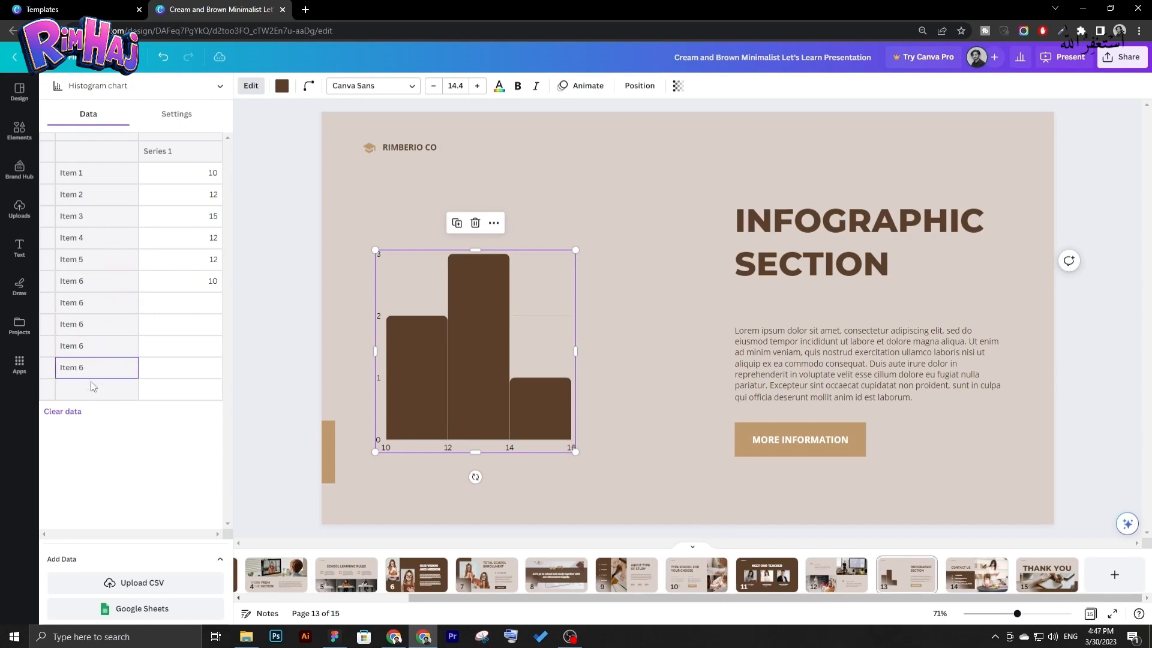
Add one more label to the histogram's data table and rename the labels below Item 6 as Item 7 through Item 11.
{"action": "left_click", "coordinate": [93, 386]}
{"action": "type", "text": "Item 6"}
{"action": "left_click", "coordinate": [101, 325]}
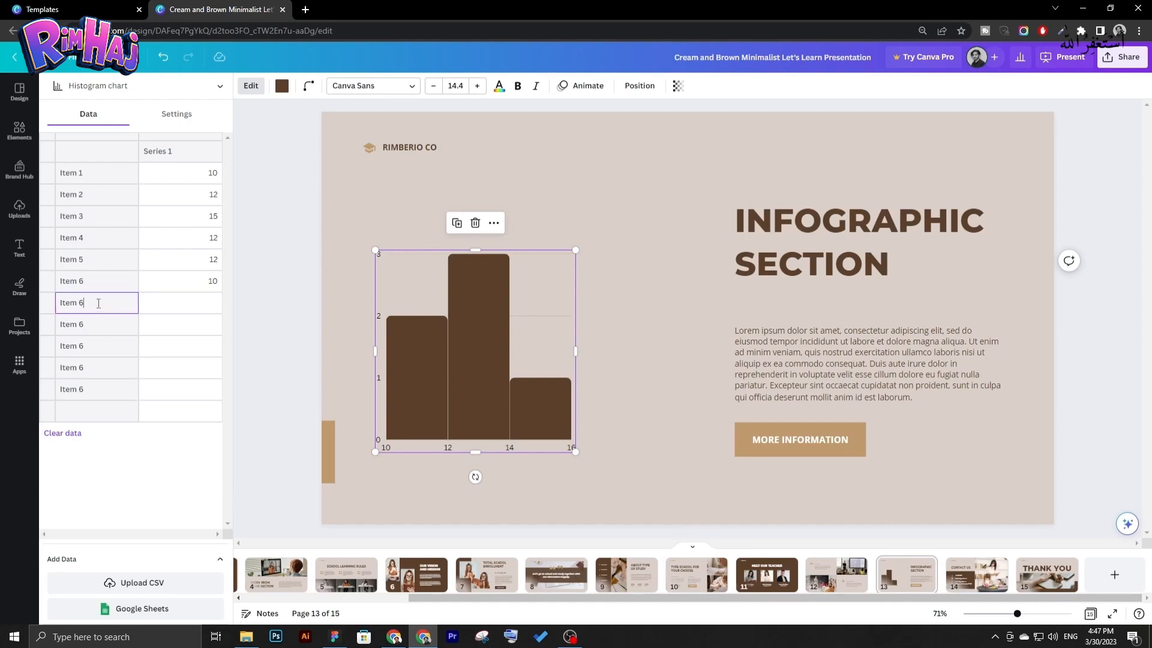
{"action": "left_click", "coordinate": [93, 324]}
{"action": "left_click", "coordinate": [89, 346]}
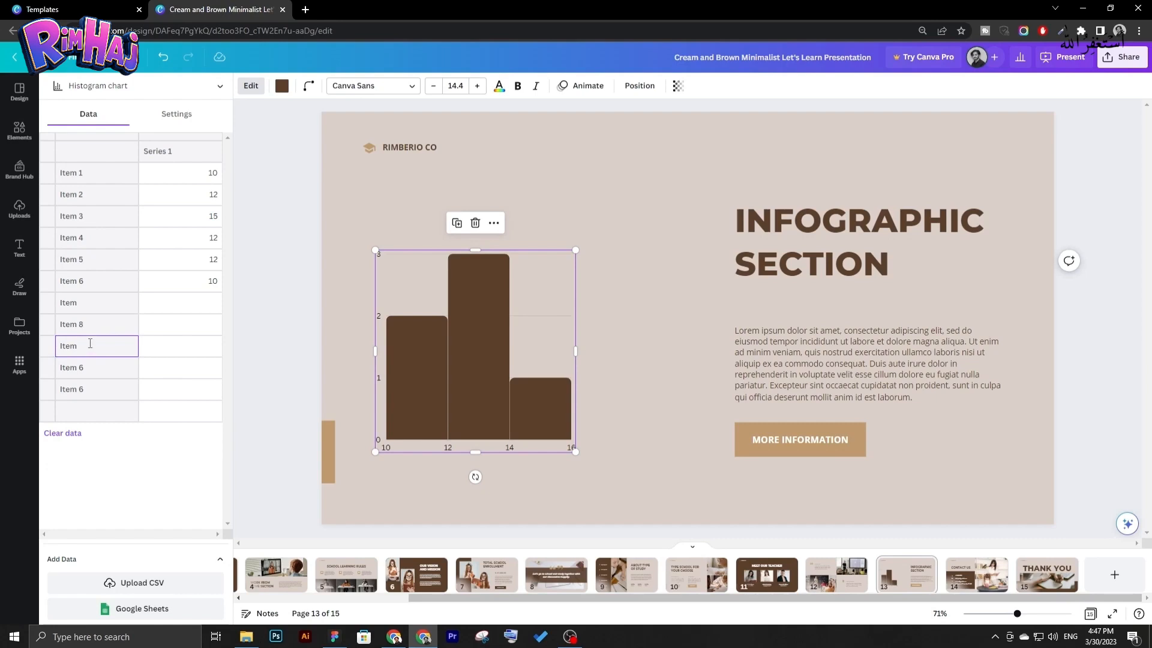
{"action": "left_click", "coordinate": [96, 368]}
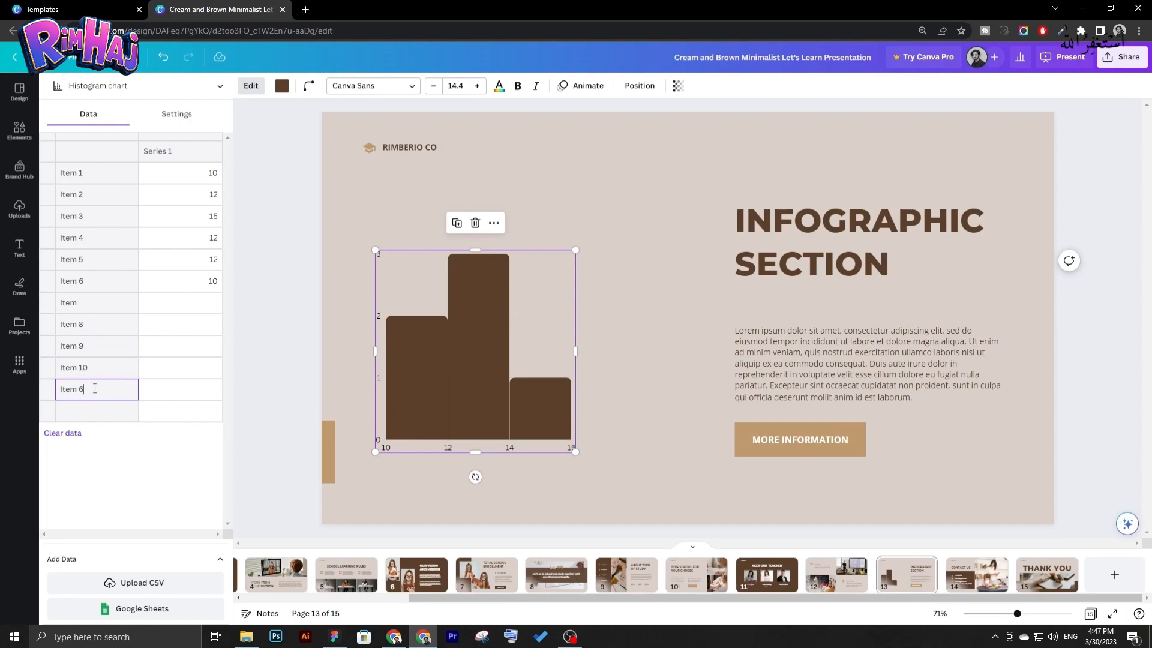
{"action": "left_click", "coordinate": [91, 301]}
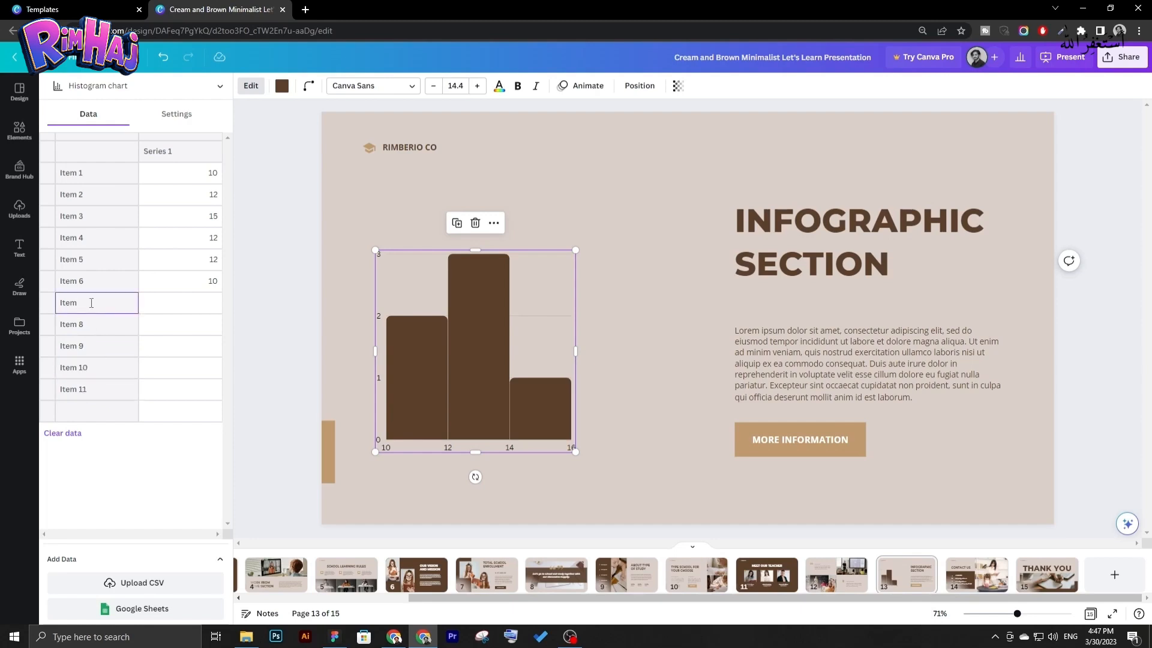
Enter the Series 1 values 18, 20, 12, 2 and 22 for Item 7 through Item 11 and leave the chart data.
{"action": "left_click", "coordinate": [186, 312]}
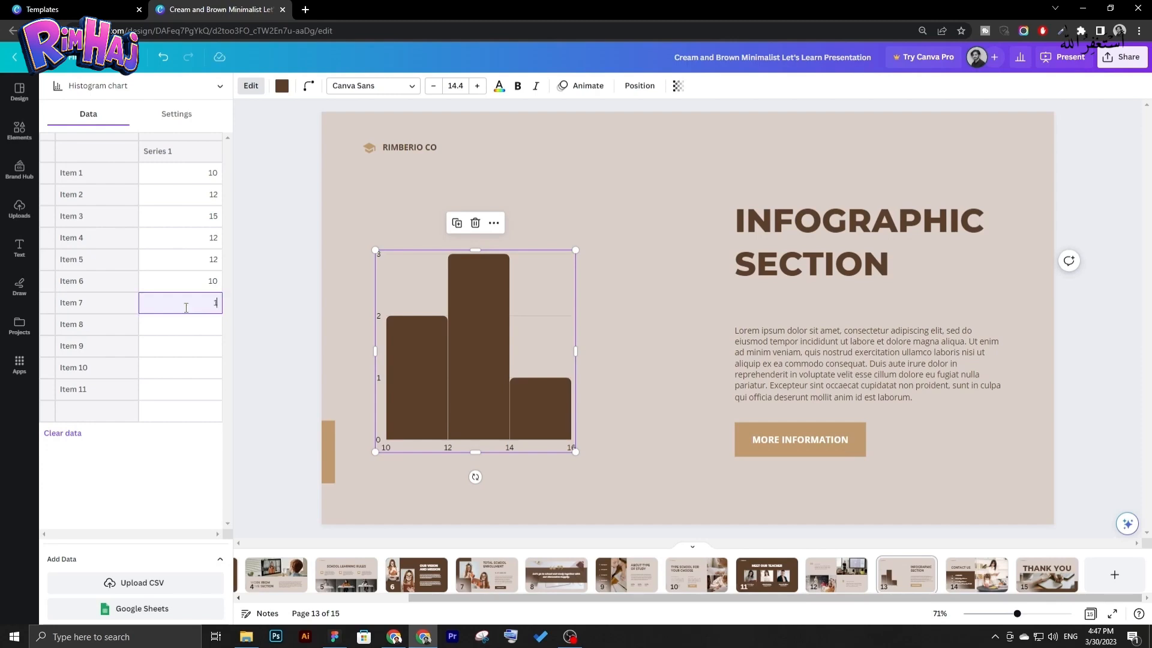
{"action": "left_click", "coordinate": [190, 328]}
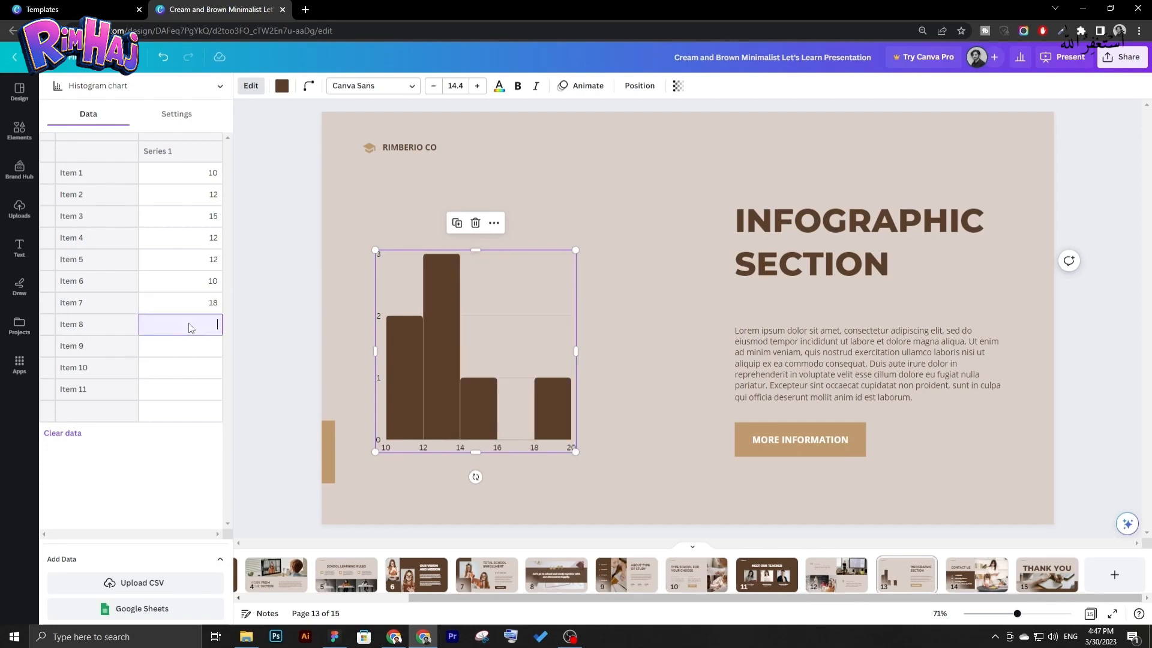
{"action": "left_click", "coordinate": [211, 354]}
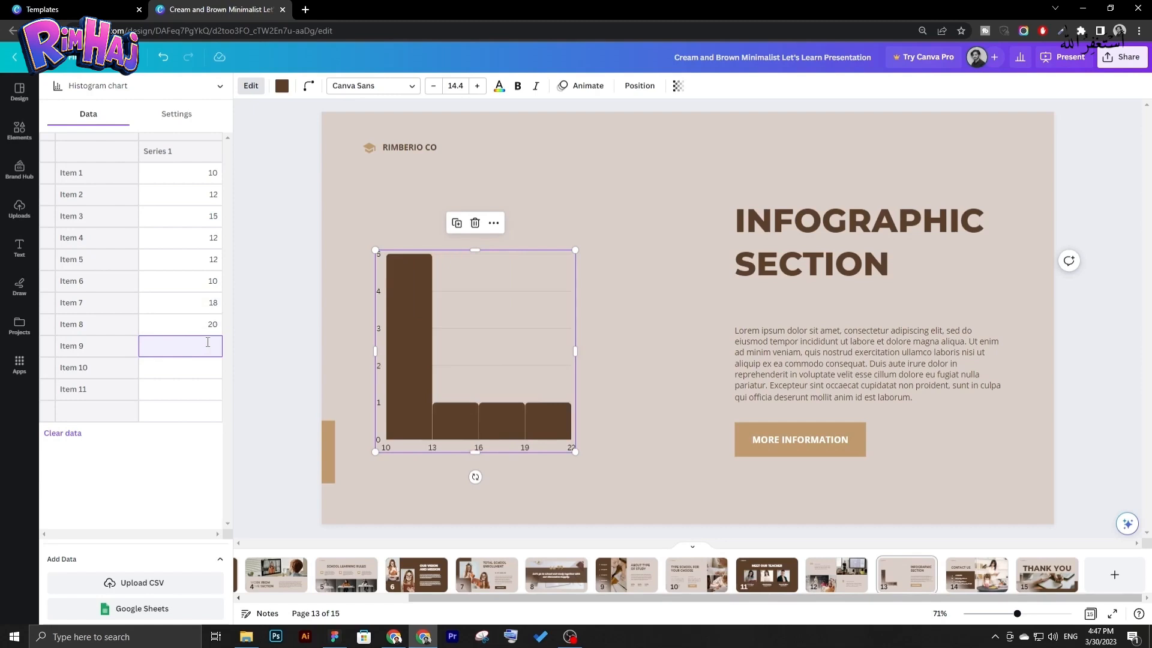
{"action": "left_click", "coordinate": [200, 369]}
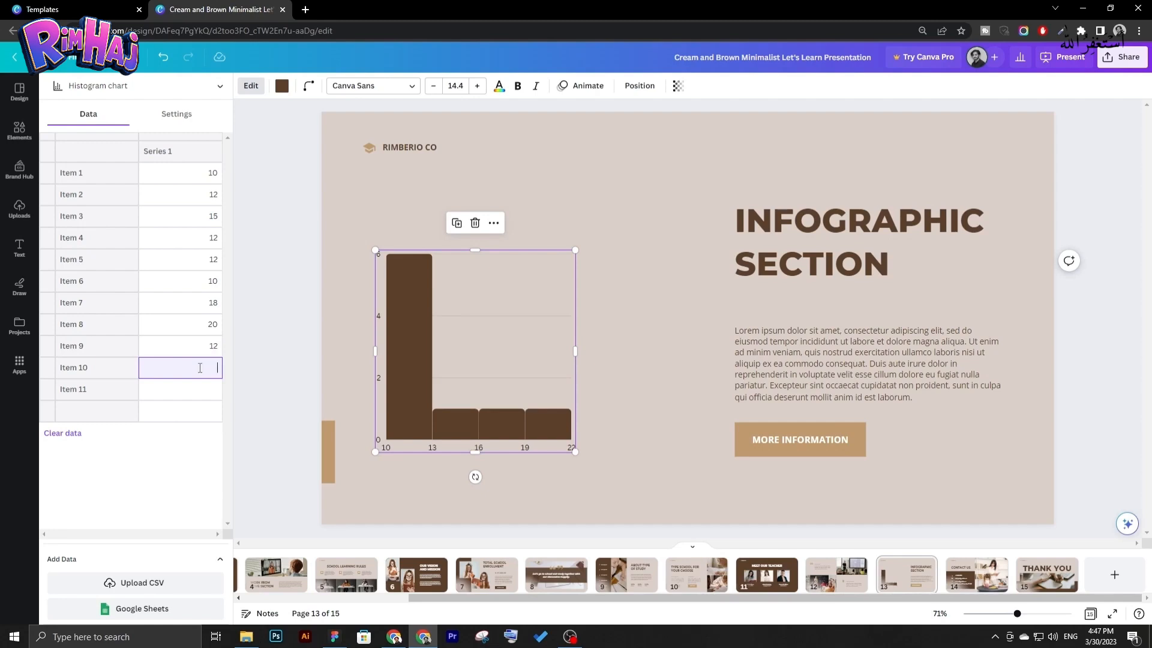
{"action": "left_click", "coordinate": [208, 398]}
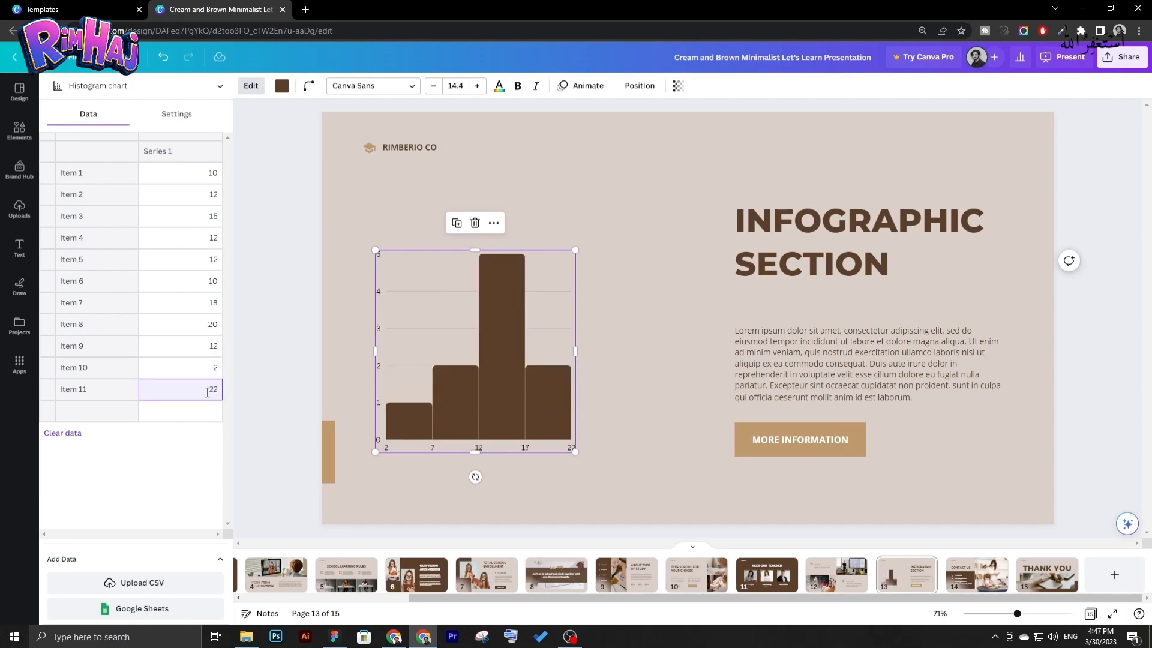
{"action": "left_click", "coordinate": [192, 415]}
{"action": "left_click", "coordinate": [169, 115]}
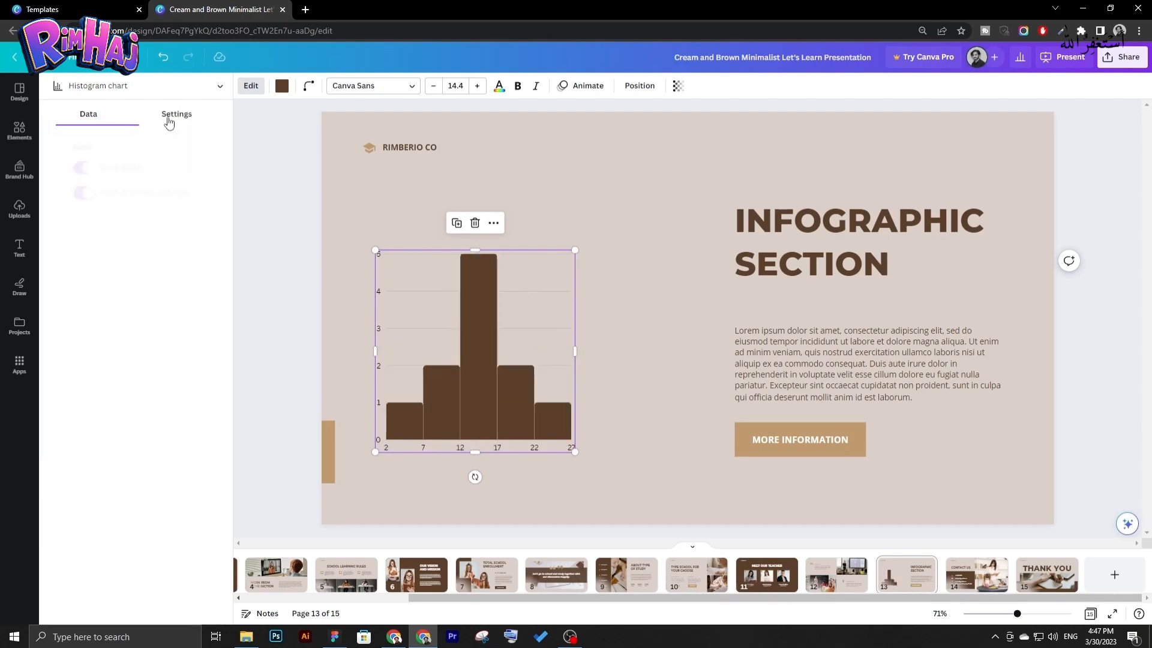
{"action": "left_click", "coordinate": [88, 115]}
{"action": "left_click", "coordinate": [289, 350]}
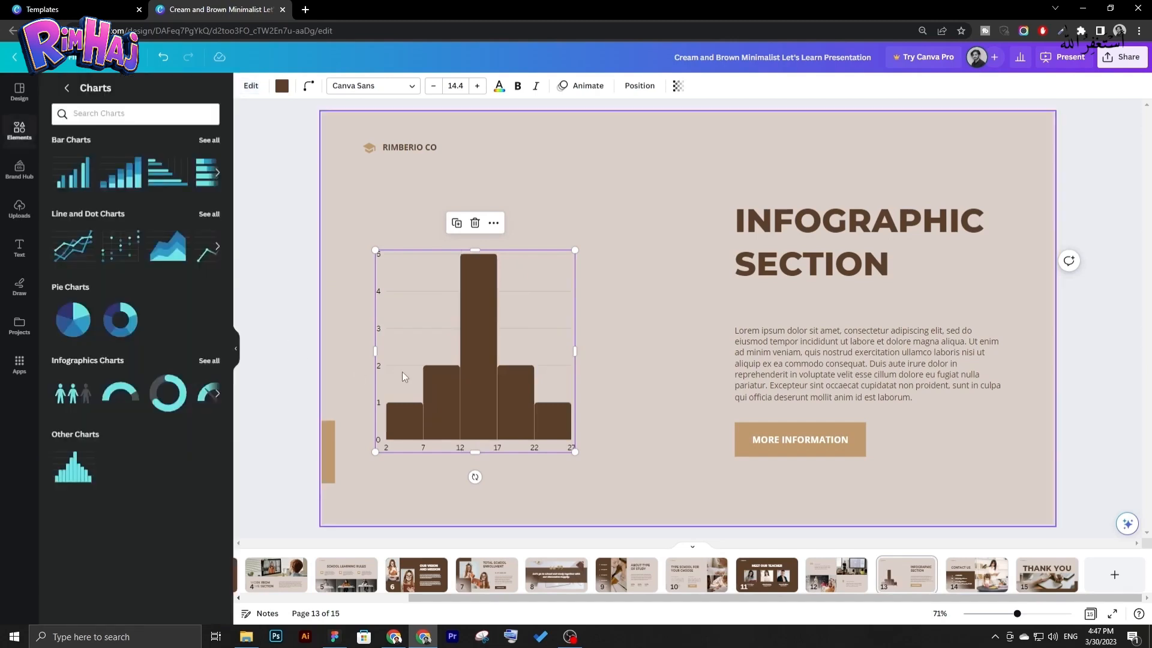
Enlarge the histogram and position it in the empty area beside the INFOGRAPHIC SECTION heading and paragraph.
{"action": "mouse_move", "coordinate": [496, 391]}
{"action": "left_mouse_down"}
{"action": "mouse_move", "coordinate": [512, 391]}
{"action": "mouse_move", "coordinate": [485, 386]}
{"action": "mouse_move", "coordinate": [499, 387]}
{"action": "left_mouse_up"}
{"action": "left_click_drag", "start_coordinate": [591, 243], "coordinate": [645, 198]}
{"action": "mouse_move", "coordinate": [583, 265]}
{"action": "left_mouse_down"}
{"action": "mouse_move", "coordinate": [606, 273]}
{"action": "mouse_move", "coordinate": [575, 282]}
{"action": "mouse_move", "coordinate": [574, 270]}
{"action": "left_mouse_up"}
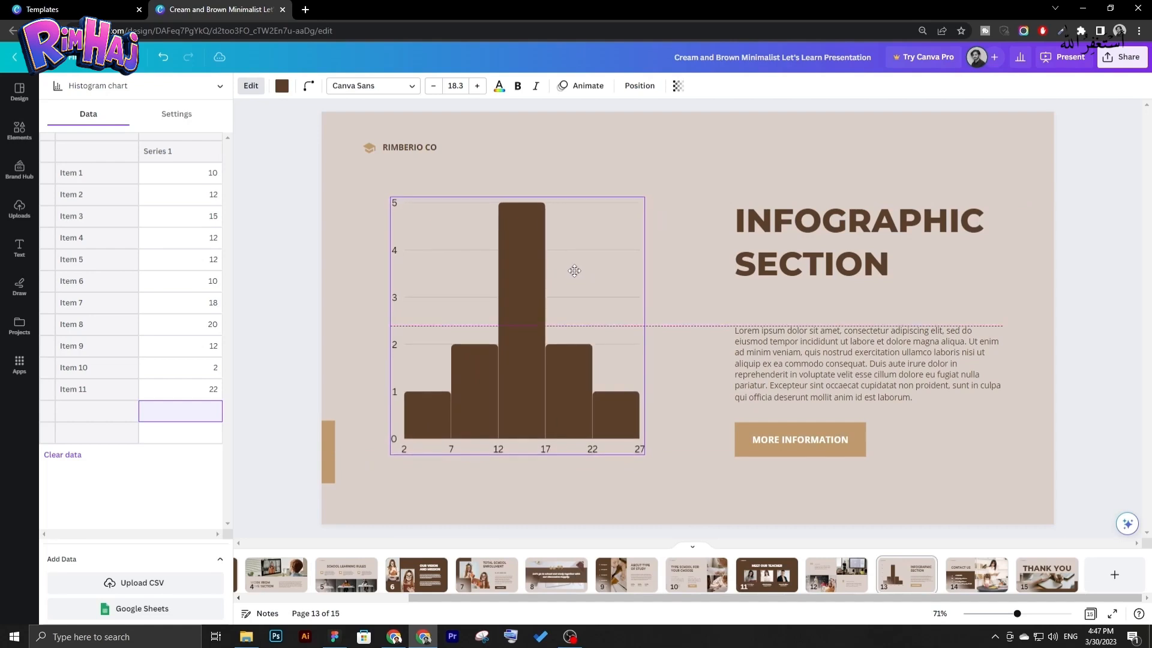
{"action": "left_click", "coordinate": [327, 273]}
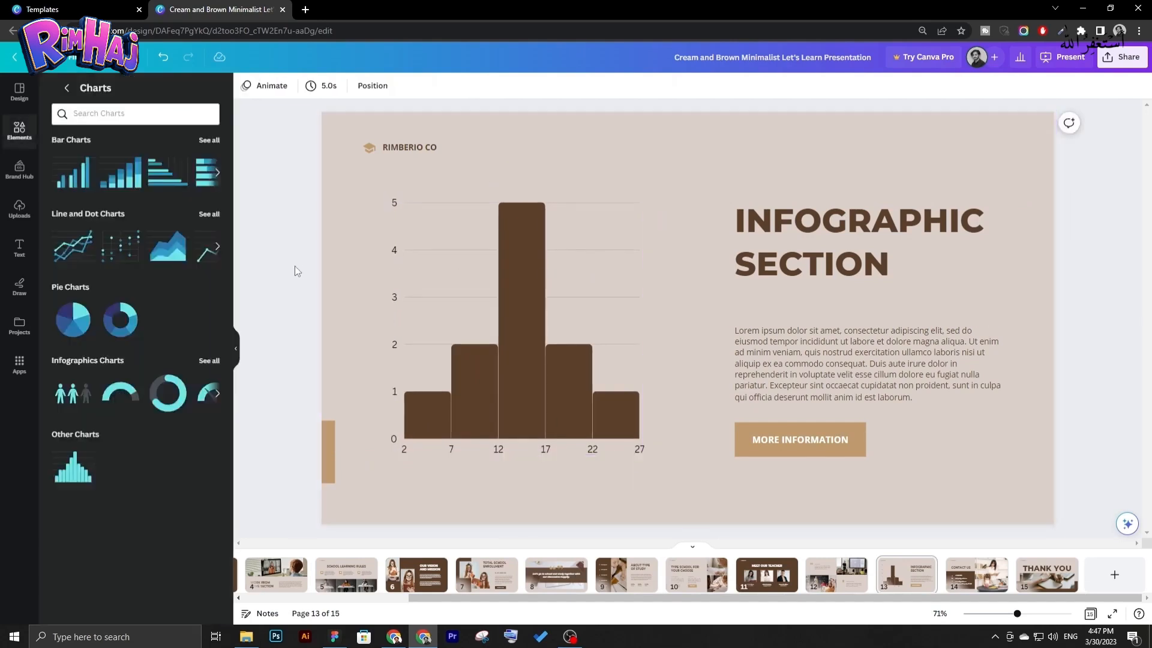
Try the document's tan and near-black colors on the histogram and return it to dark brown.
{"action": "left_click", "coordinate": [528, 296]}
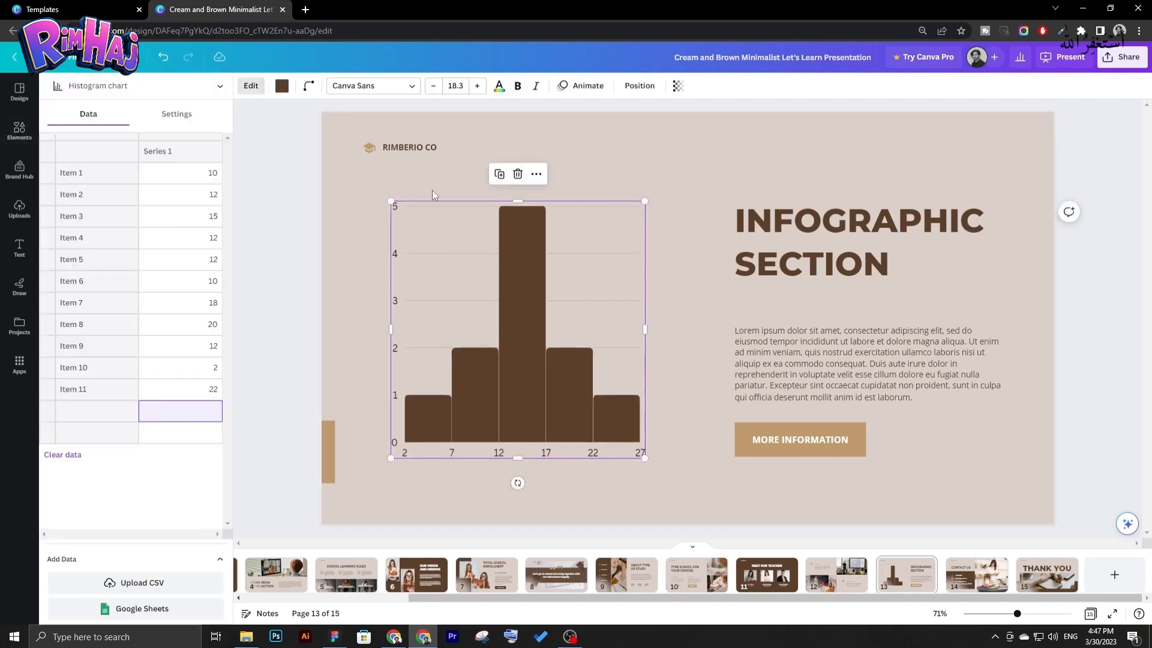
{"action": "left_click", "coordinate": [282, 86]}
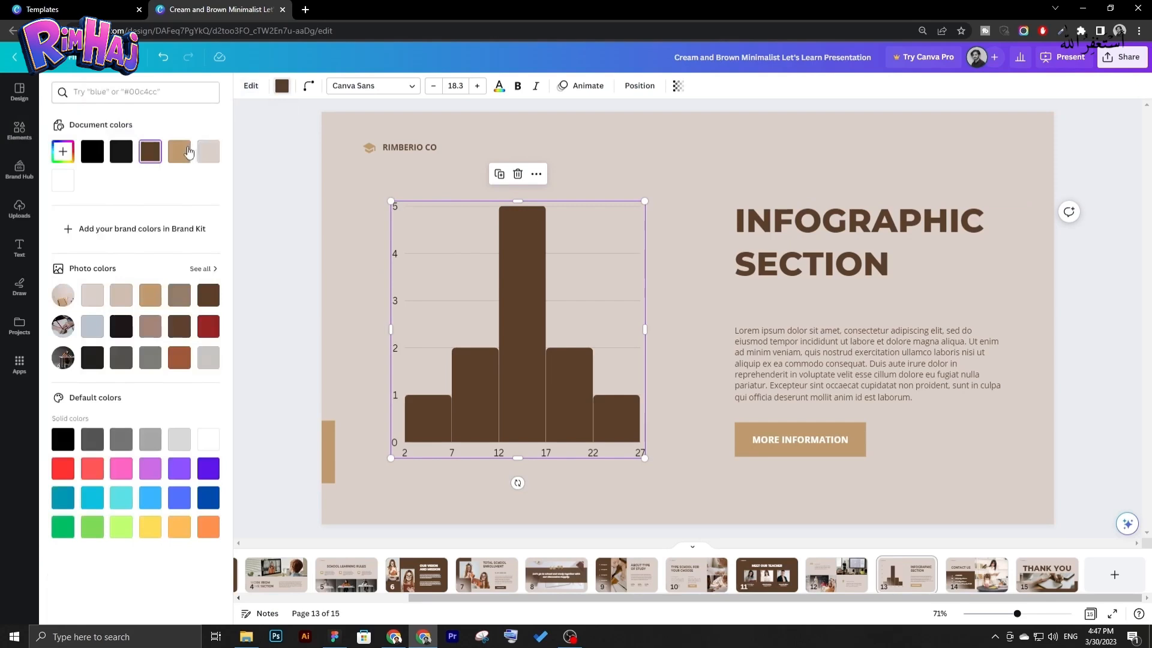
{"action": "left_click", "coordinate": [179, 151]}
{"action": "left_click", "coordinate": [151, 151]}
{"action": "left_click", "coordinate": [121, 152]}
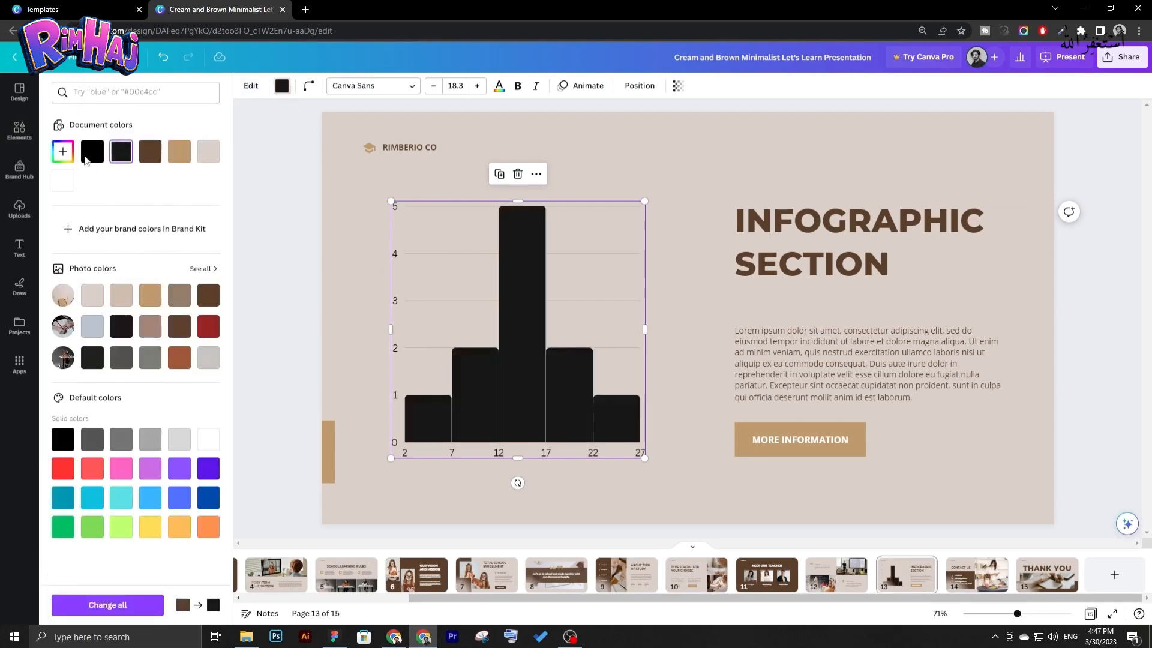
{"action": "left_click", "coordinate": [150, 152]}
{"action": "left_click", "coordinate": [282, 86]}
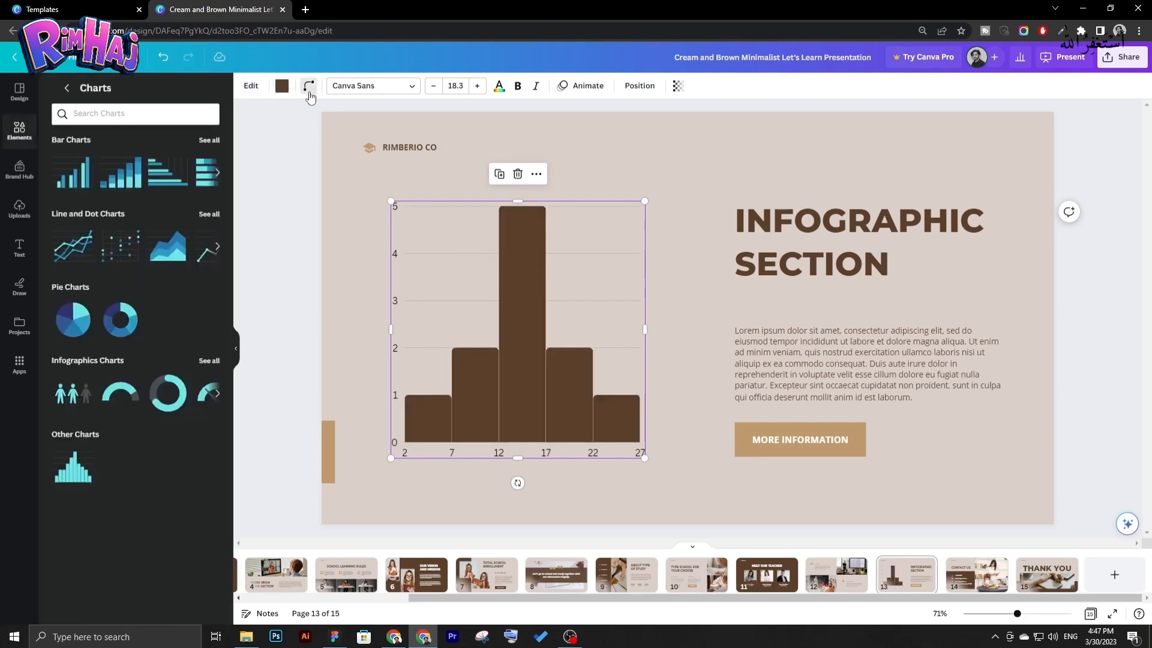
Reduce the roundness of the histogram's bars to give them square corners and deselect the chart.
{"action": "left_click", "coordinate": [308, 86]}
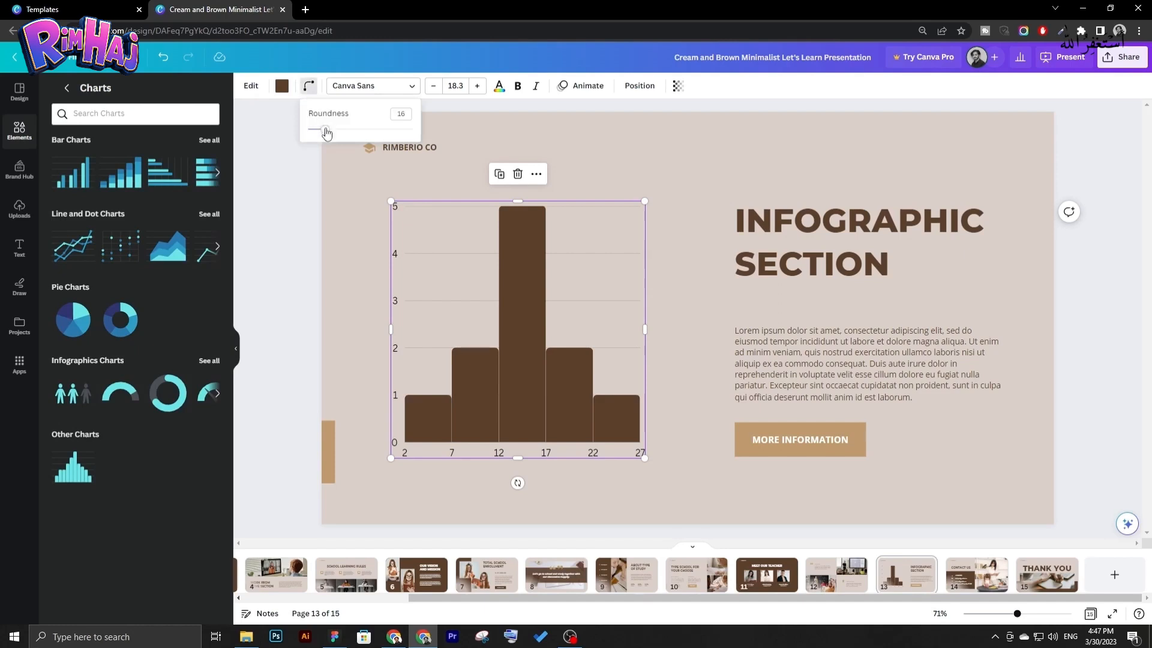
{"action": "mouse_move", "coordinate": [327, 130]}
{"action": "left_mouse_down"}
{"action": "mouse_move", "coordinate": [419, 138]}
{"action": "mouse_move", "coordinate": [311, 127]}
{"action": "left_mouse_up"}
{"action": "left_click", "coordinate": [289, 188]}
{"action": "left_click", "coordinate": [287, 188]}
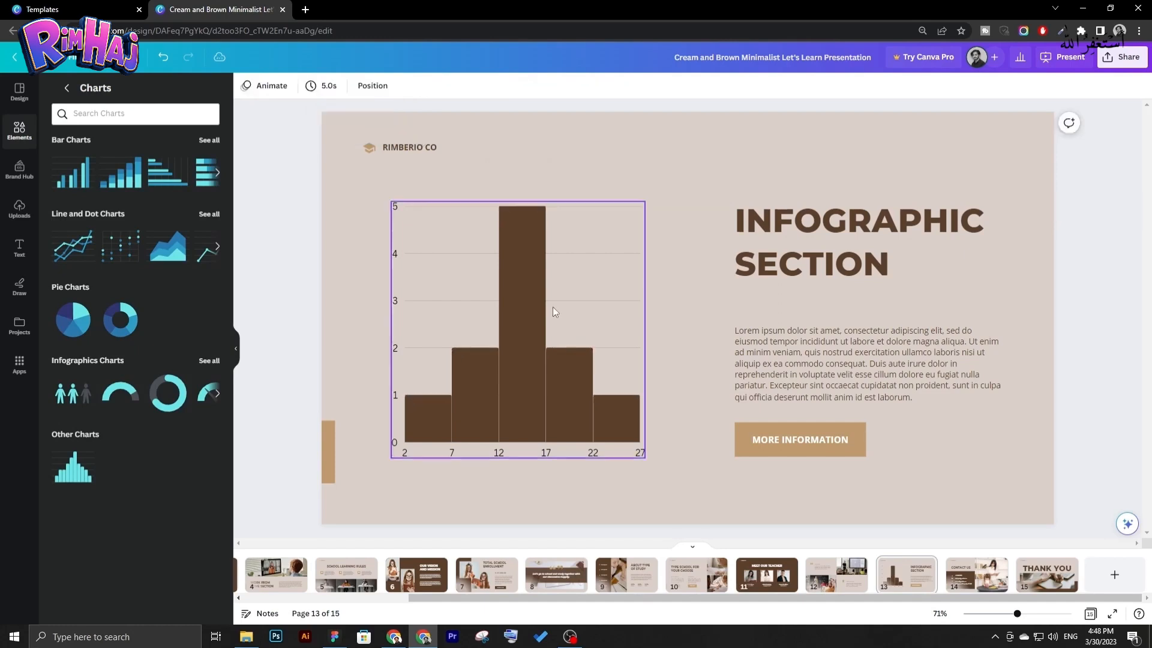
Look through the bar chart and infographics chart collections among the chart elements.
{"action": "left_click", "coordinate": [531, 356]}
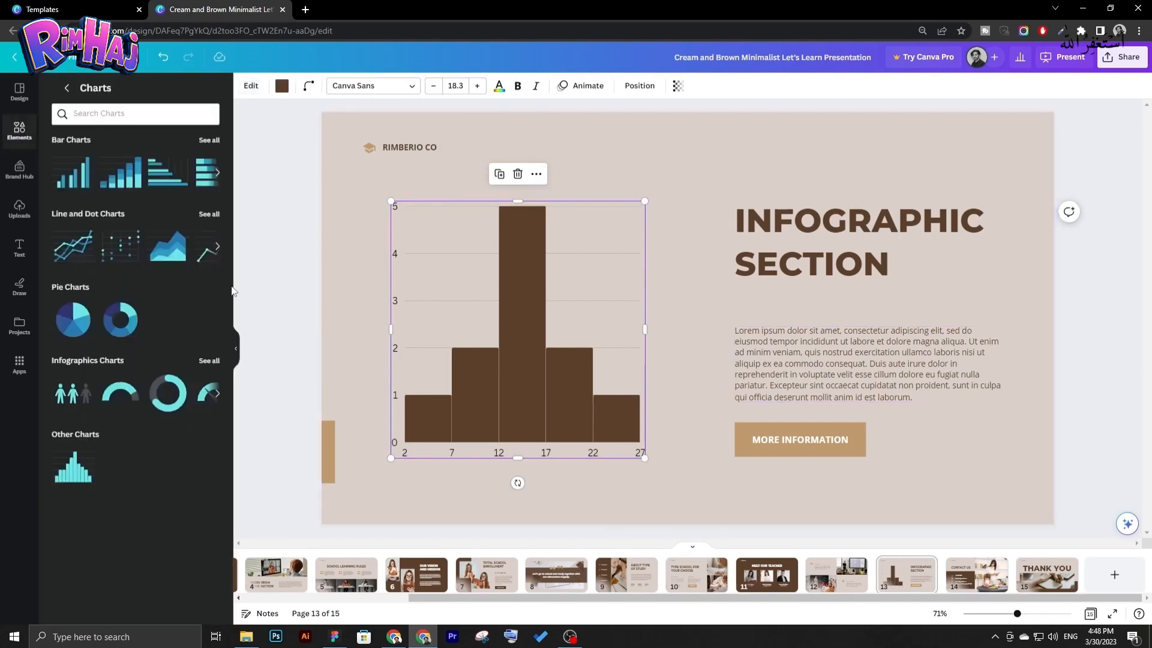
{"action": "left_click", "coordinate": [208, 141]}
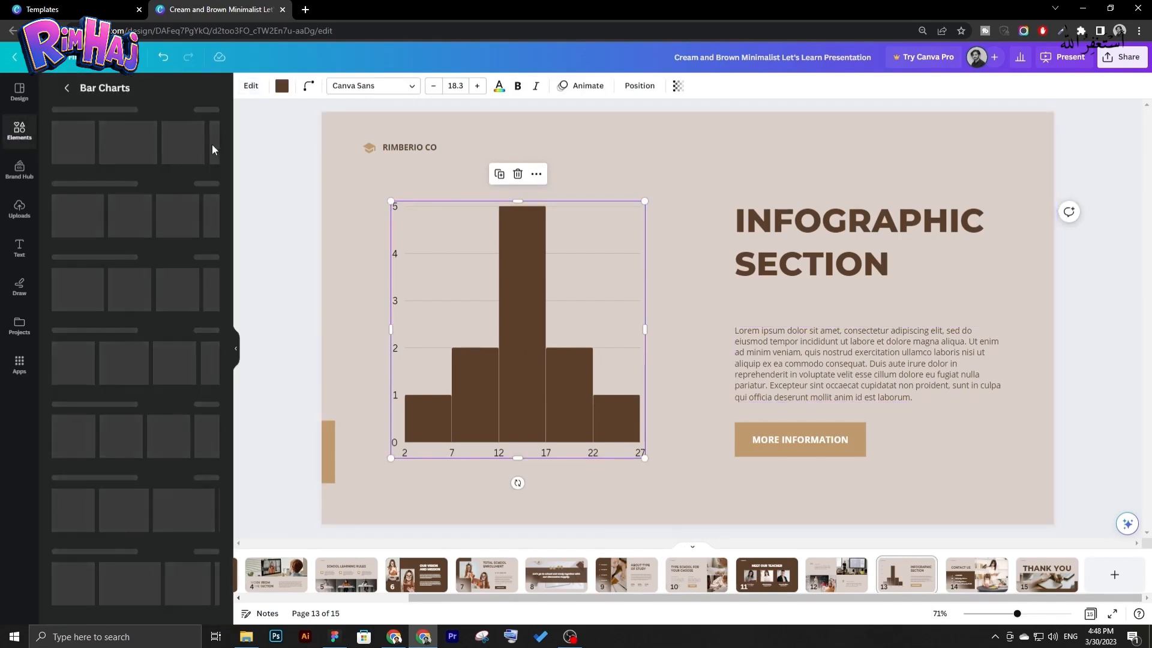
{"action": "left_click", "coordinate": [67, 88]}
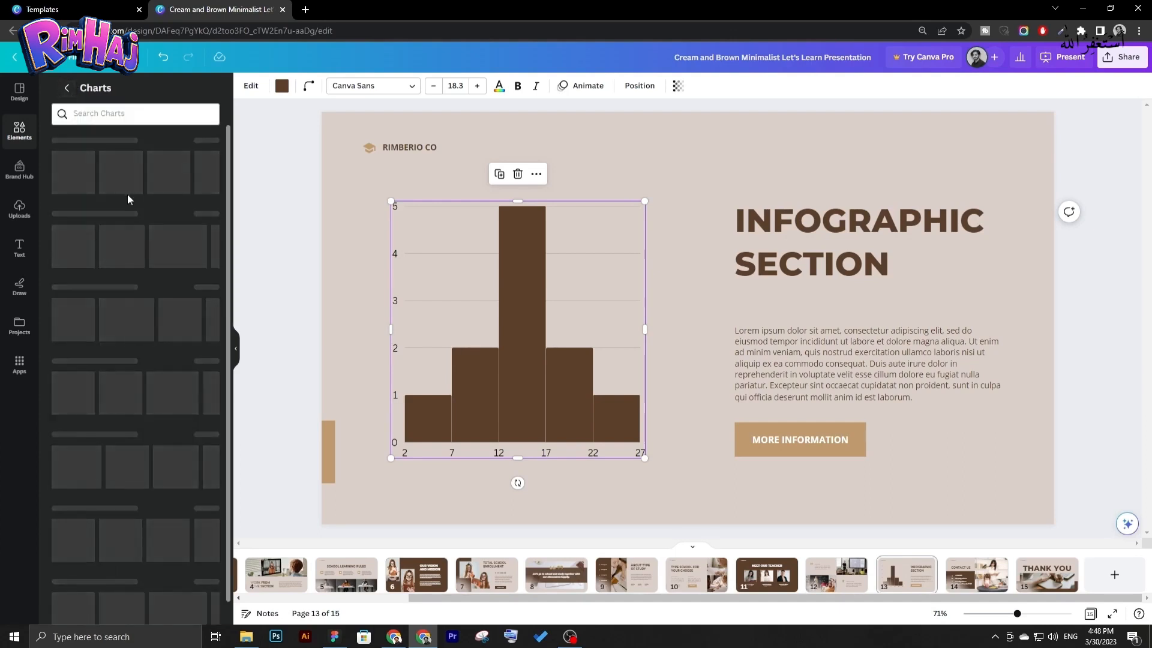
{"action": "left_click", "coordinate": [218, 360]}
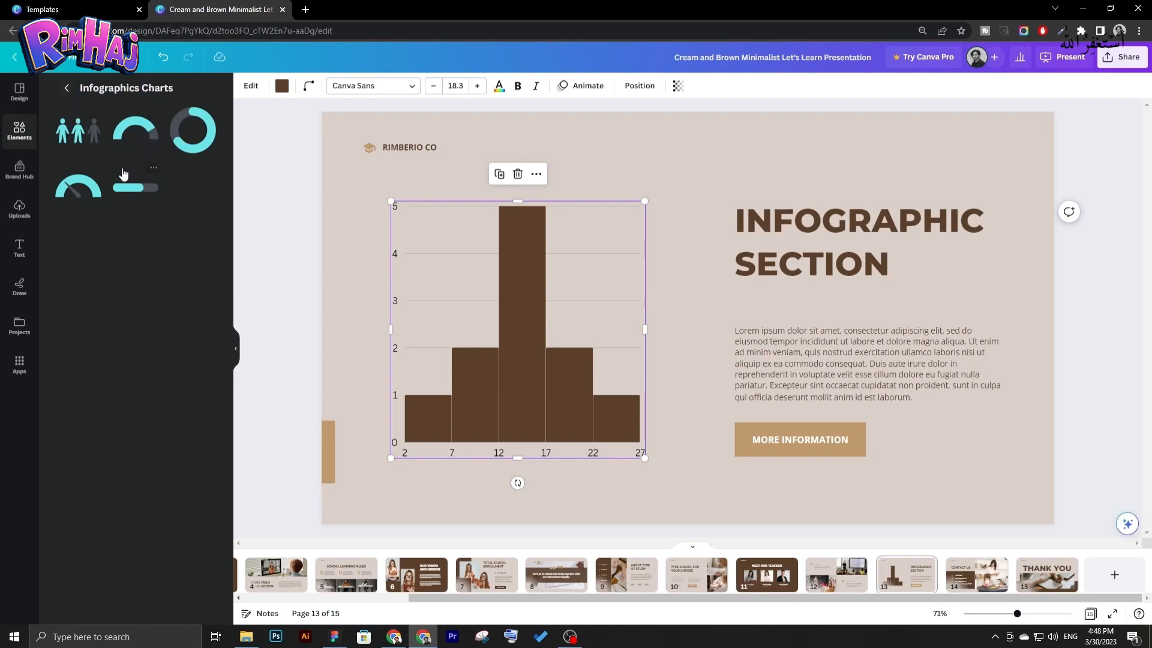
{"action": "left_click", "coordinate": [66, 89]}
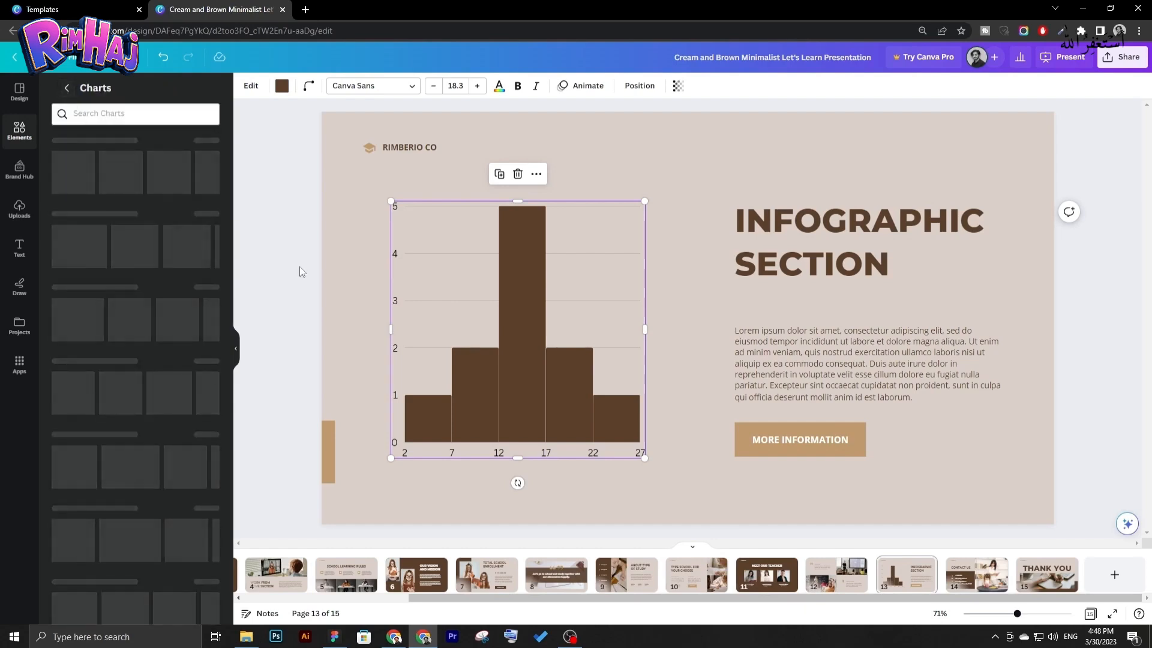
{"action": "left_click", "coordinate": [690, 204]}
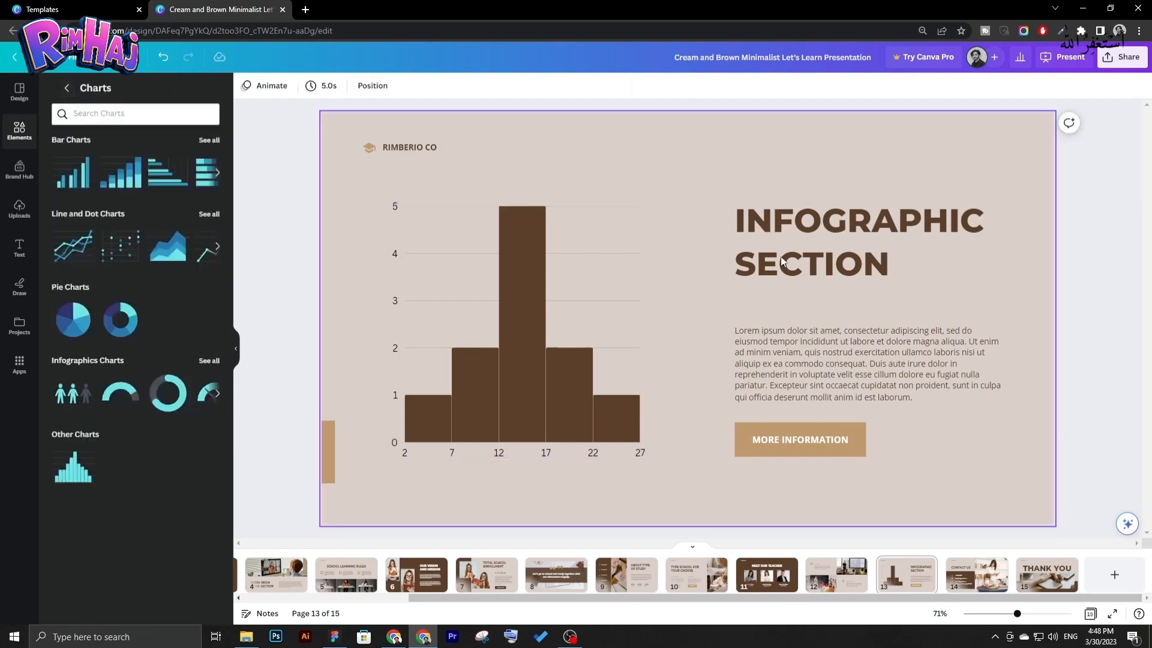
Review the presenting and sharing options and the file types available for downloading the presentation.
{"action": "left_click", "coordinate": [1056, 60]}
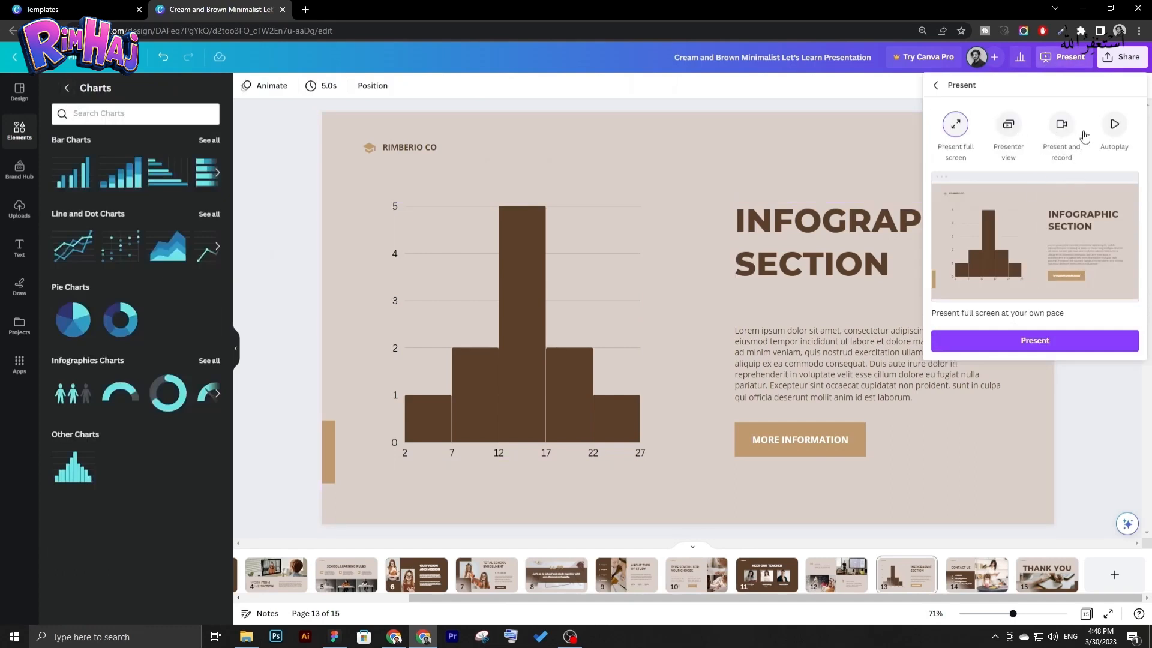
{"action": "left_click", "coordinate": [1122, 57]}
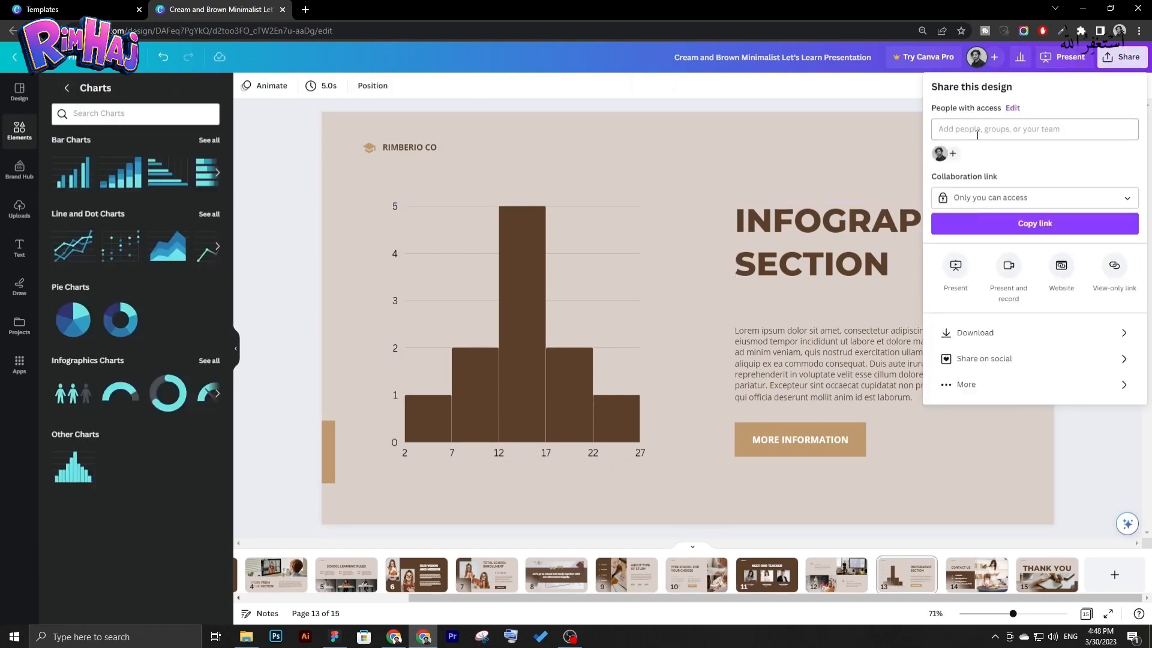
{"action": "left_click", "coordinate": [1012, 342]}
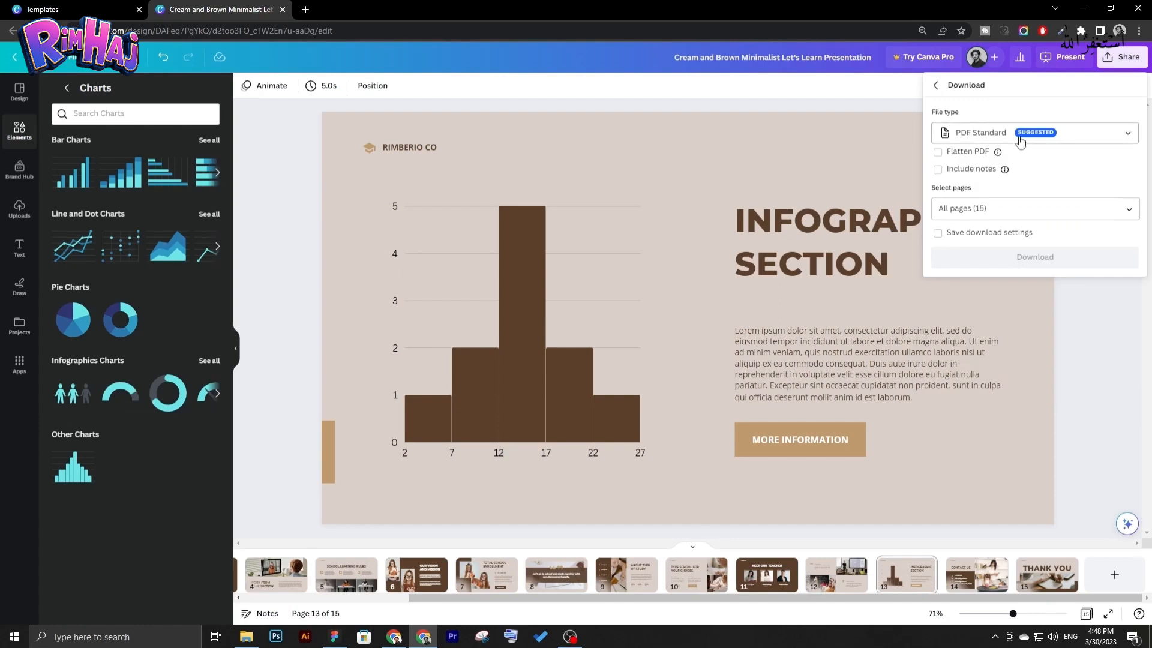
{"action": "left_click", "coordinate": [1020, 139]}
{"action": "left_click", "coordinate": [1080, 139]}
{"action": "left_click", "coordinate": [1015, 133]}
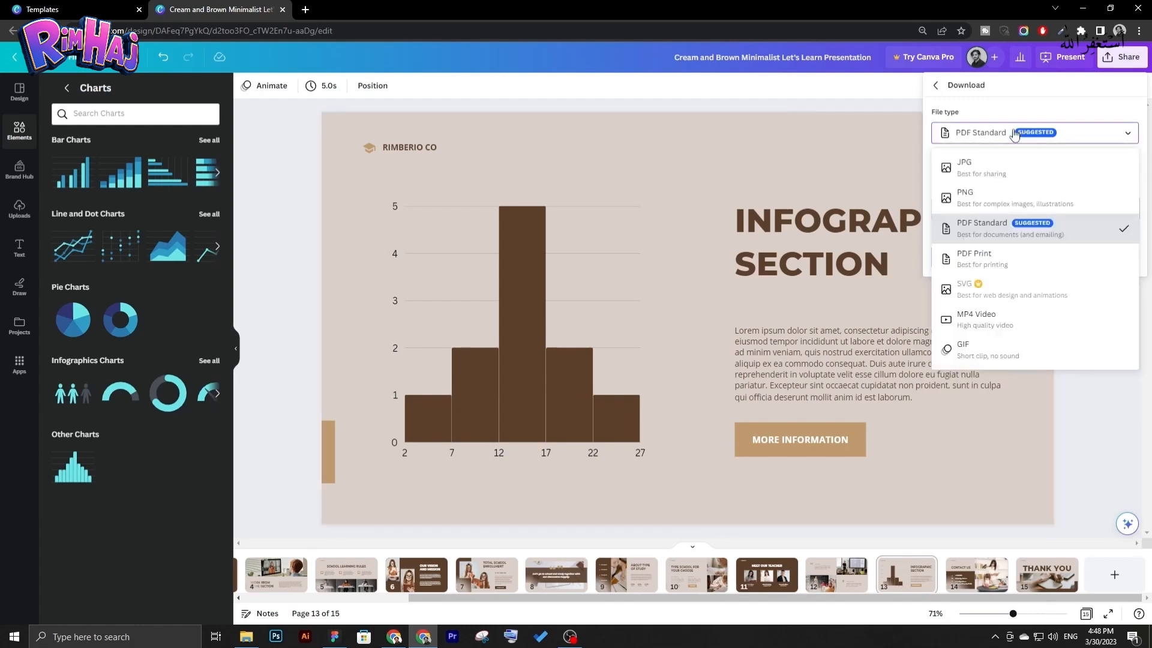
{"action": "left_click", "coordinate": [946, 138]}
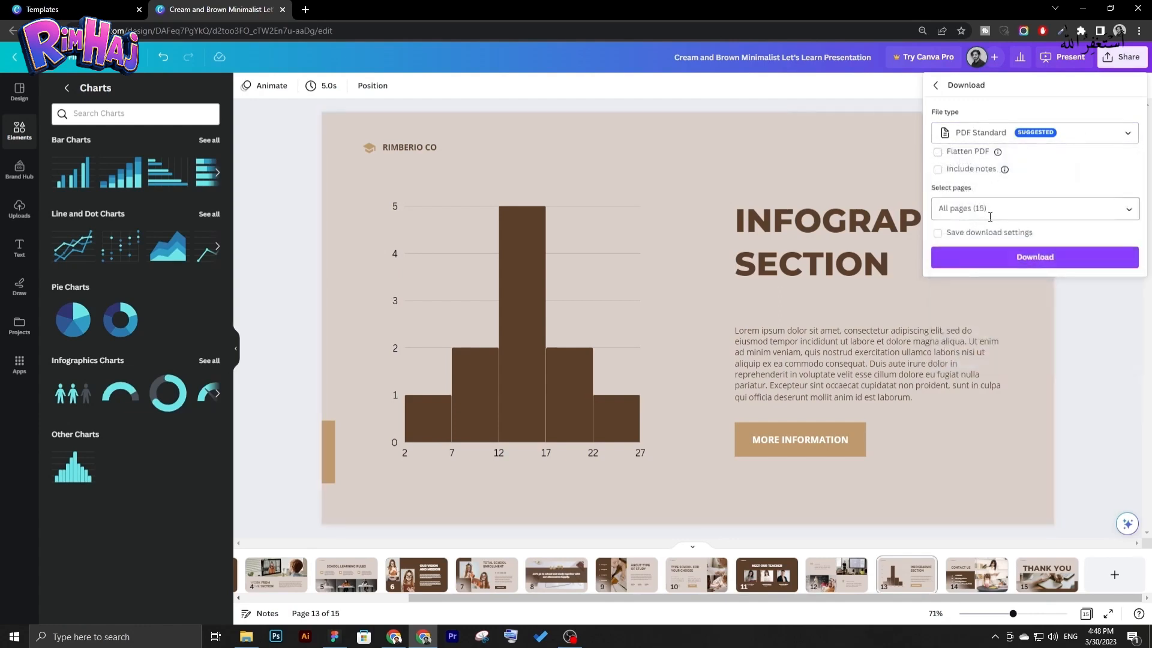
{"action": "left_click", "coordinate": [1067, 139]}
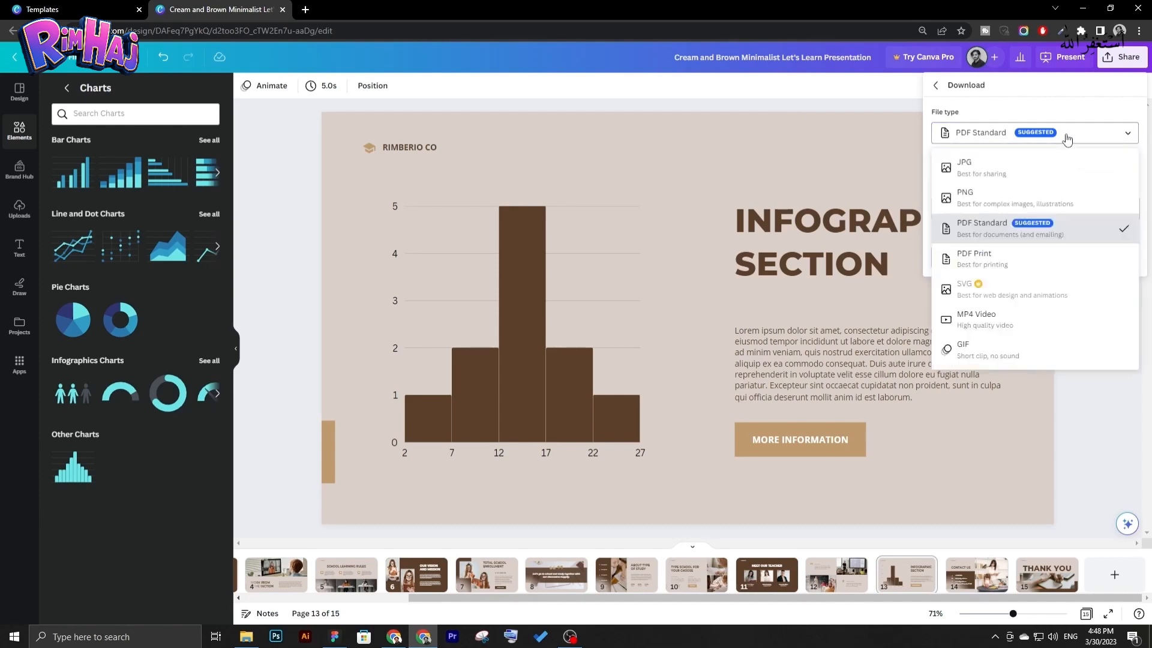
{"action": "left_click", "coordinate": [1083, 232]}
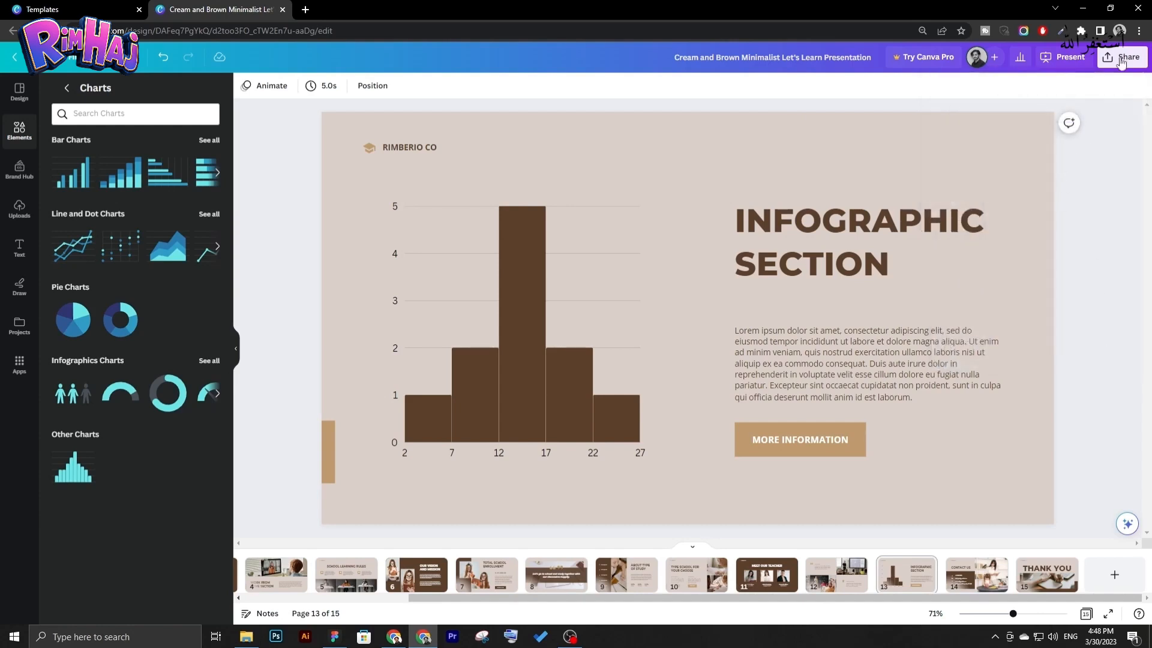
{"action": "left_click", "coordinate": [1121, 58]}
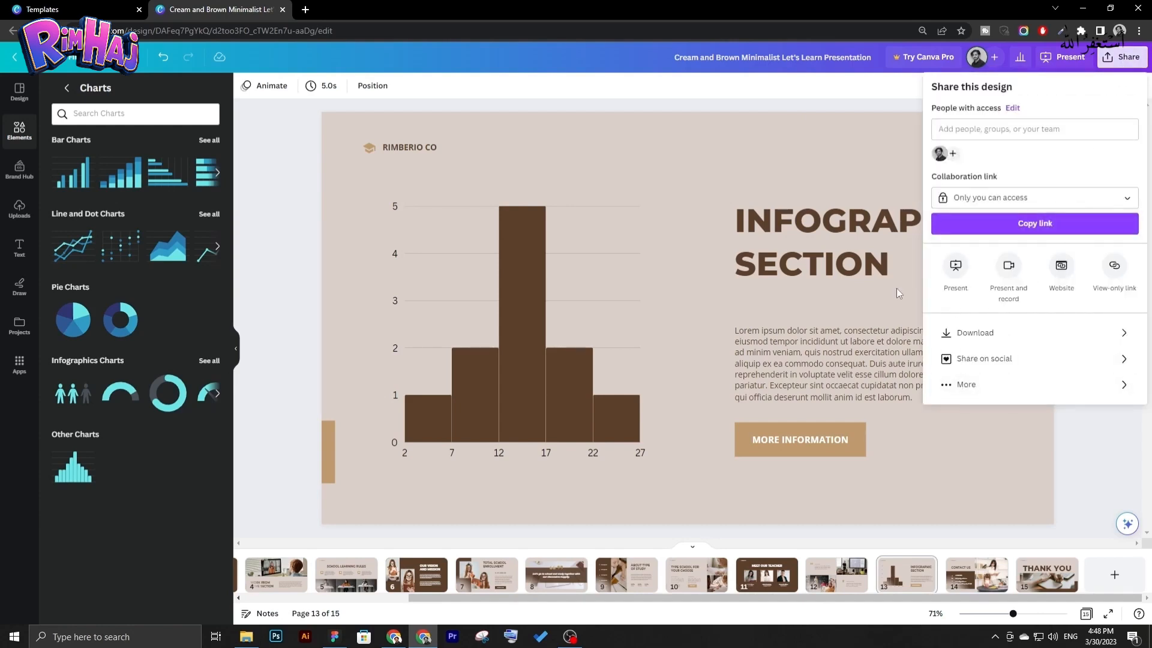
{"action": "left_click", "coordinate": [563, 112]}
Close the presentation design and its template preview, and browse the gallery of presentation templates.
{"action": "left_click", "coordinate": [84, 9]}
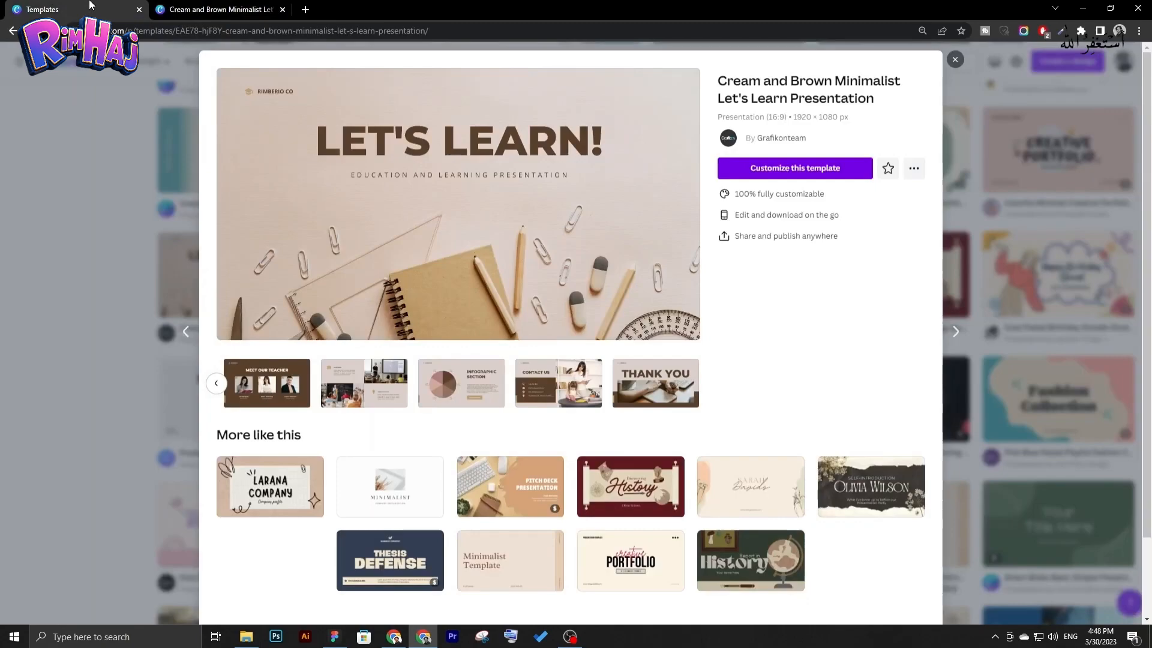
{"action": "left_click", "coordinate": [282, 10]}
{"action": "left_click", "coordinate": [143, 168]}
{"action": "scroll", "coordinate": [117, 207], "scroll_direction": "down", "scroll_amount": 3}
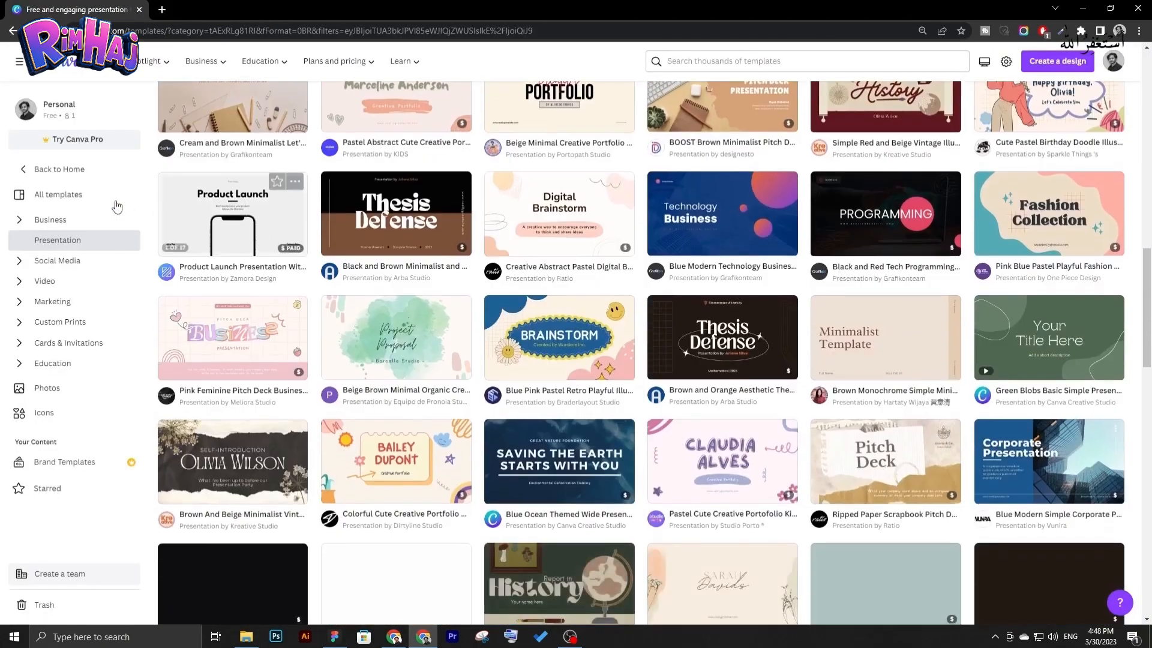
Open the full template gallery and search it for "ebook" templates.
{"action": "left_click", "coordinate": [58, 195]}
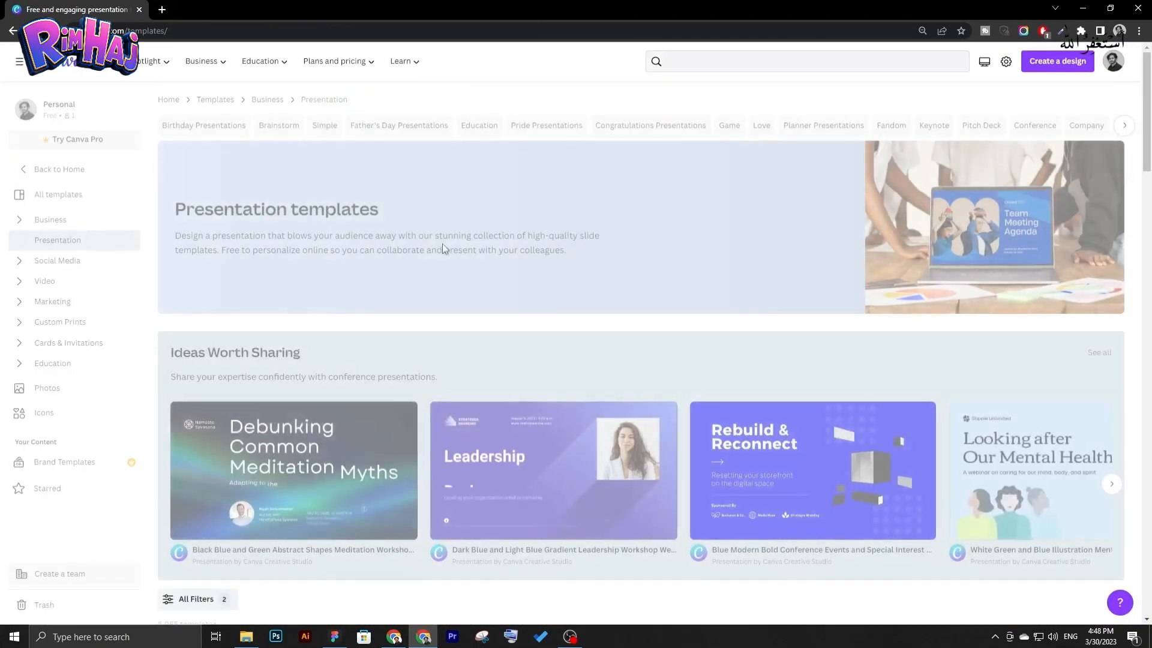
{"action": "scroll", "coordinate": [443, 248], "scroll_direction": "down", "scroll_amount": 5}
{"action": "scroll", "coordinate": [445, 249], "scroll_direction": "down", "scroll_amount": 4}
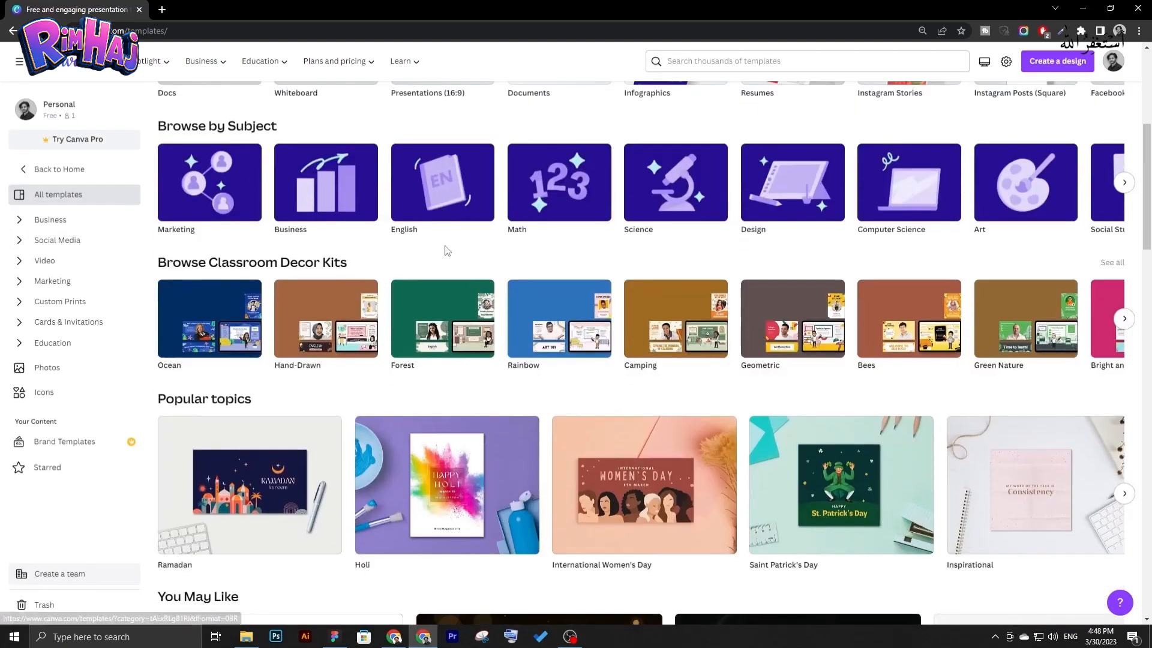
{"action": "scroll", "coordinate": [447, 251], "scroll_direction": "down", "scroll_amount": 4}
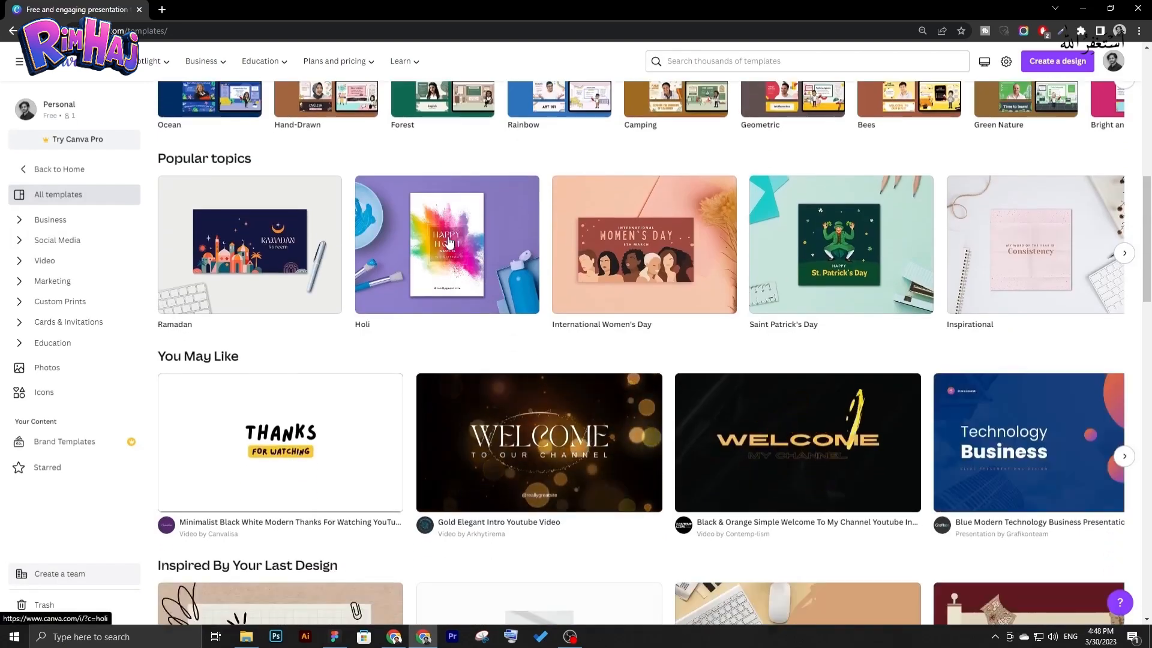
{"action": "left_click", "coordinate": [771, 65]}
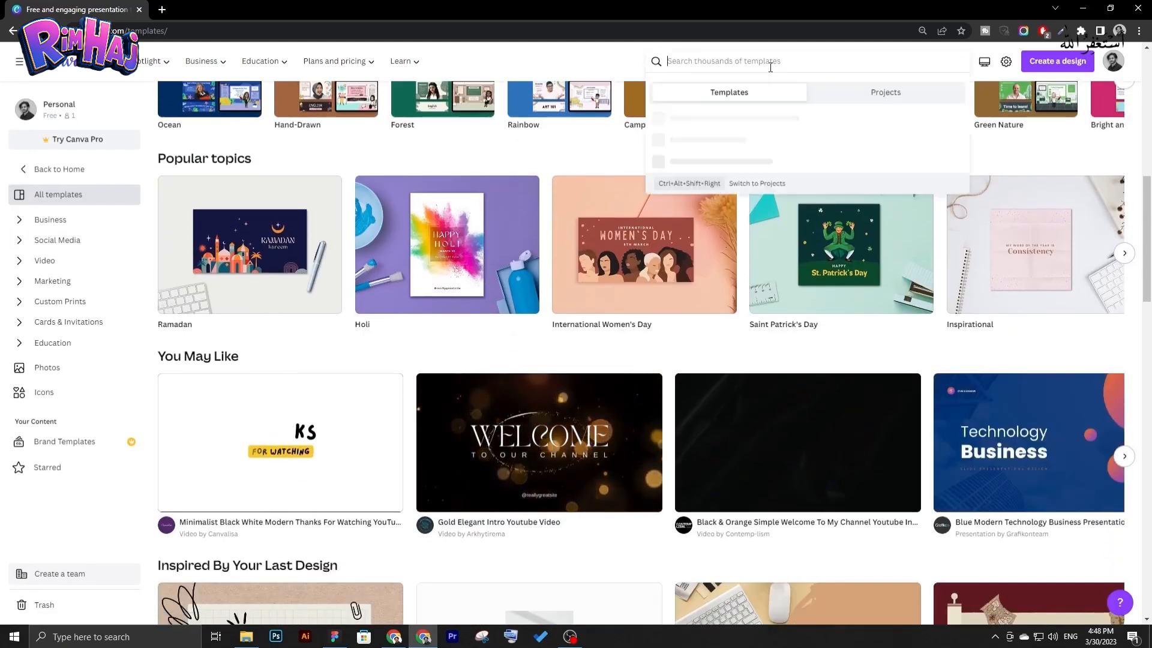
{"action": "type", "text": "eboo"}
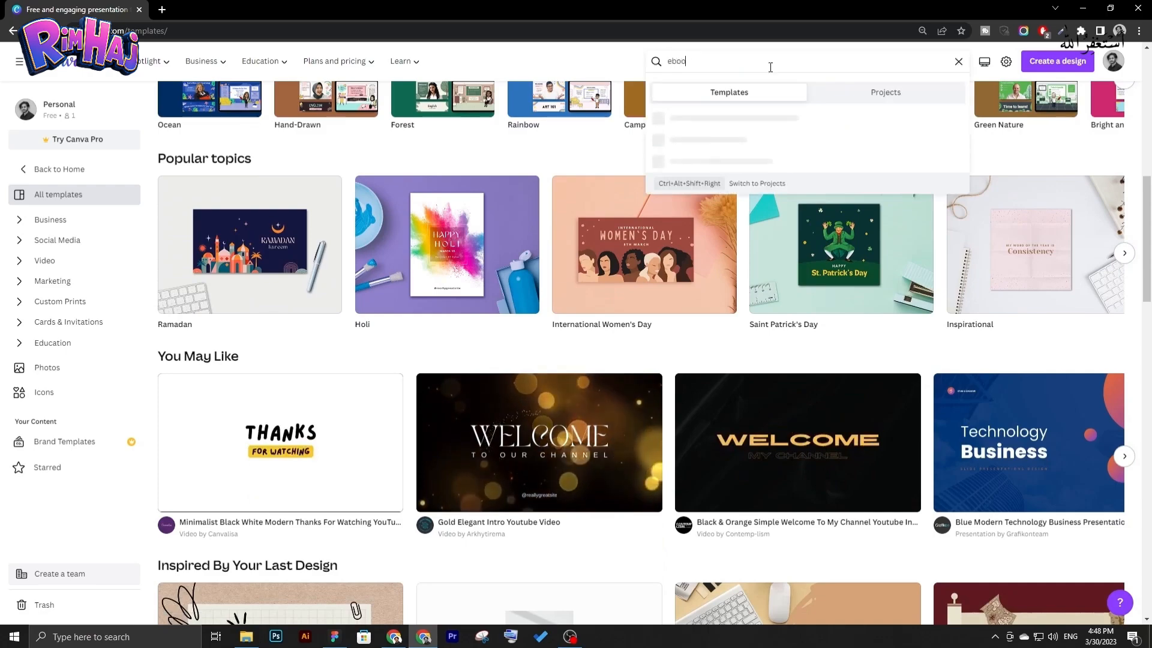
{"action": "type", "text": "k"}
{"action": "key", "text": "Return"}
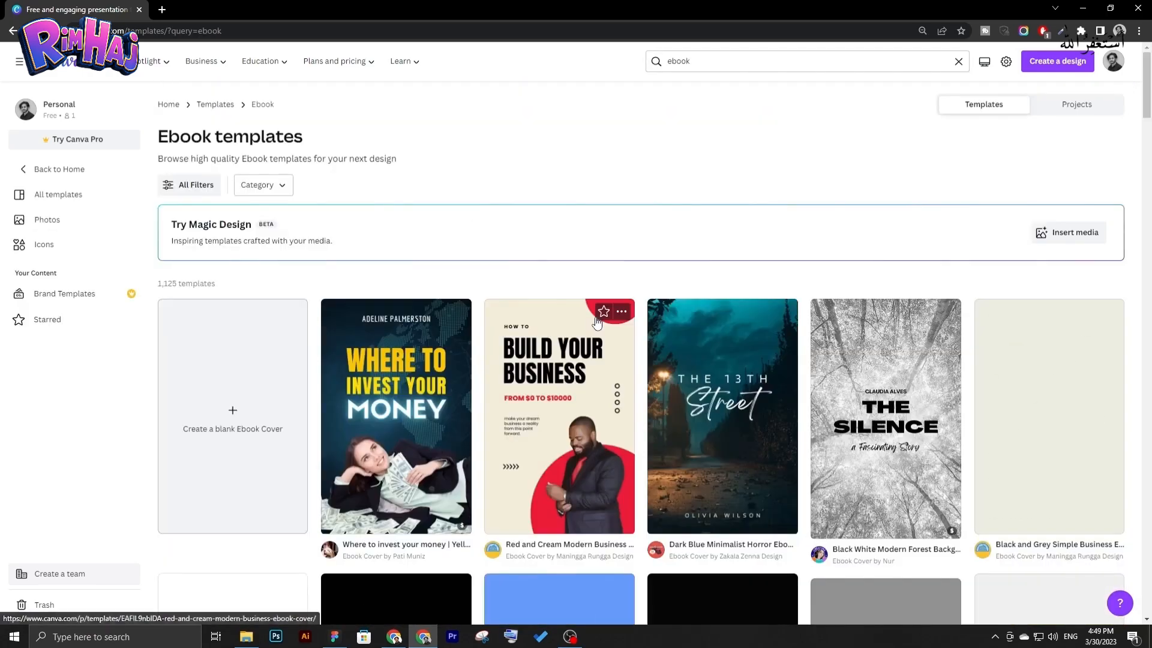
Filter the ebook templates by price to show only free ones.
{"action": "scroll", "coordinate": [262, 203], "scroll_direction": "down", "scroll_amount": 6}
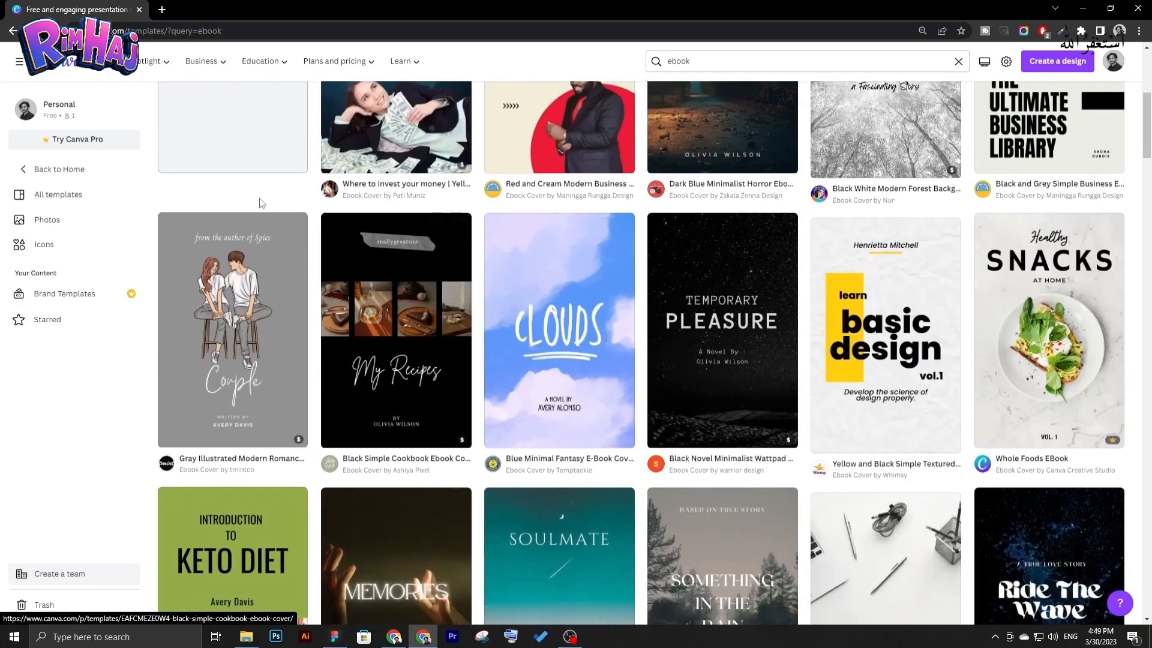
{"action": "scroll", "coordinate": [262, 203], "scroll_direction": "up", "scroll_amount": 6}
{"action": "left_click", "coordinate": [183, 97]}
{"action": "scroll", "coordinate": [80, 381], "scroll_direction": "down", "scroll_amount": 6}
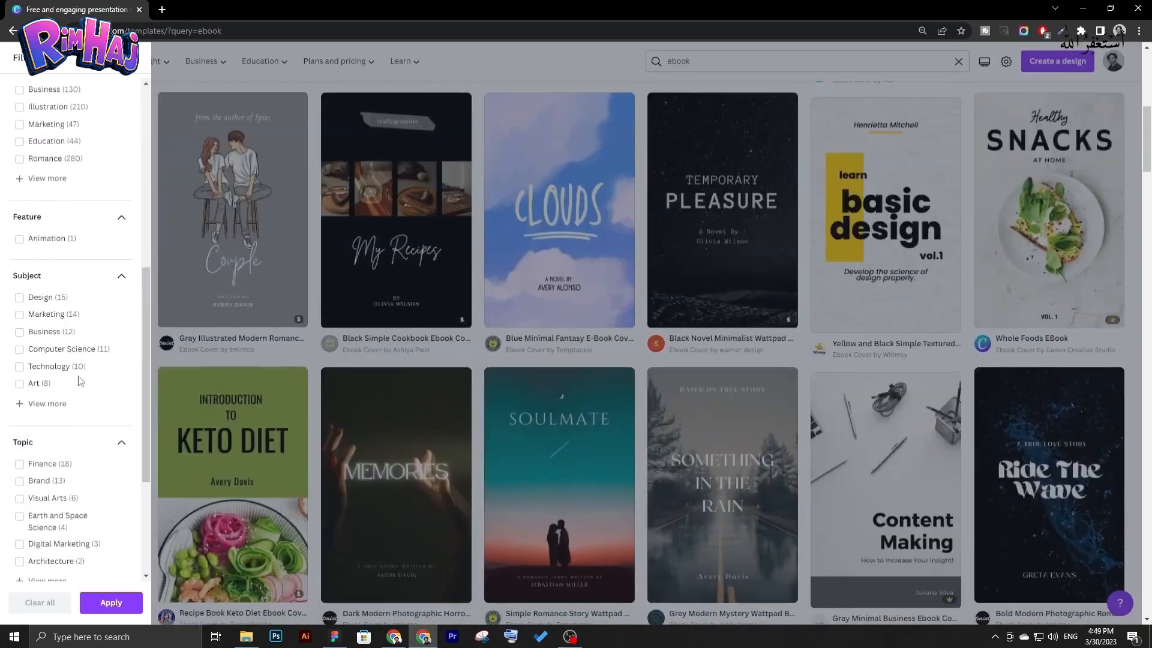
{"action": "scroll", "coordinate": [80, 381], "scroll_direction": "down", "scroll_amount": 4}
{"action": "left_click", "coordinate": [27, 435]}
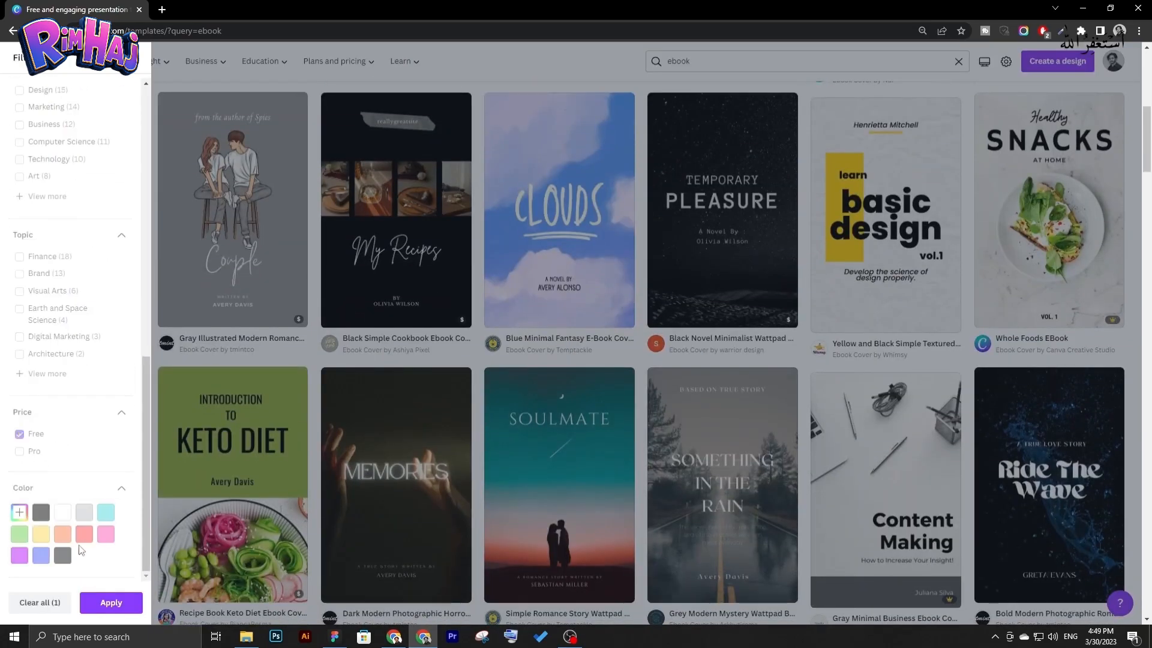
{"action": "left_click", "coordinate": [120, 604]}
Find the Dark Blue Minimalist Horror Ebook Cover among the covers related to Dark Modern Photographic Horror and open it for customizing.
{"action": "scroll", "coordinate": [532, 294], "scroll_direction": "down", "scroll_amount": 5}
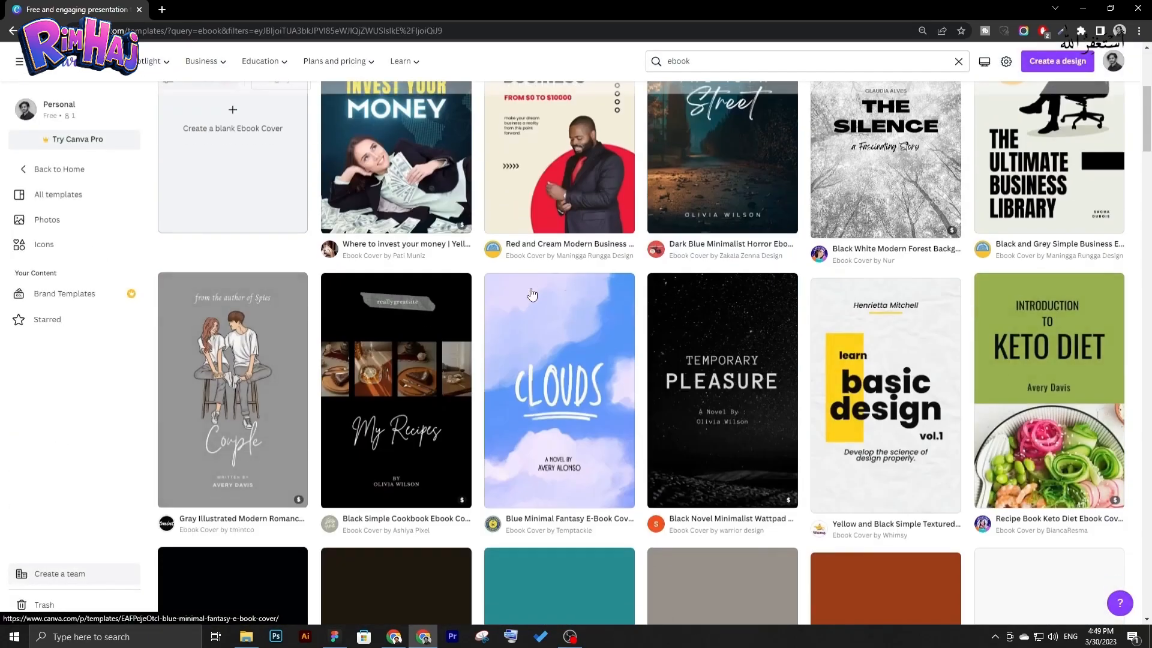
{"action": "scroll", "coordinate": [532, 294], "scroll_direction": "down", "scroll_amount": 6}
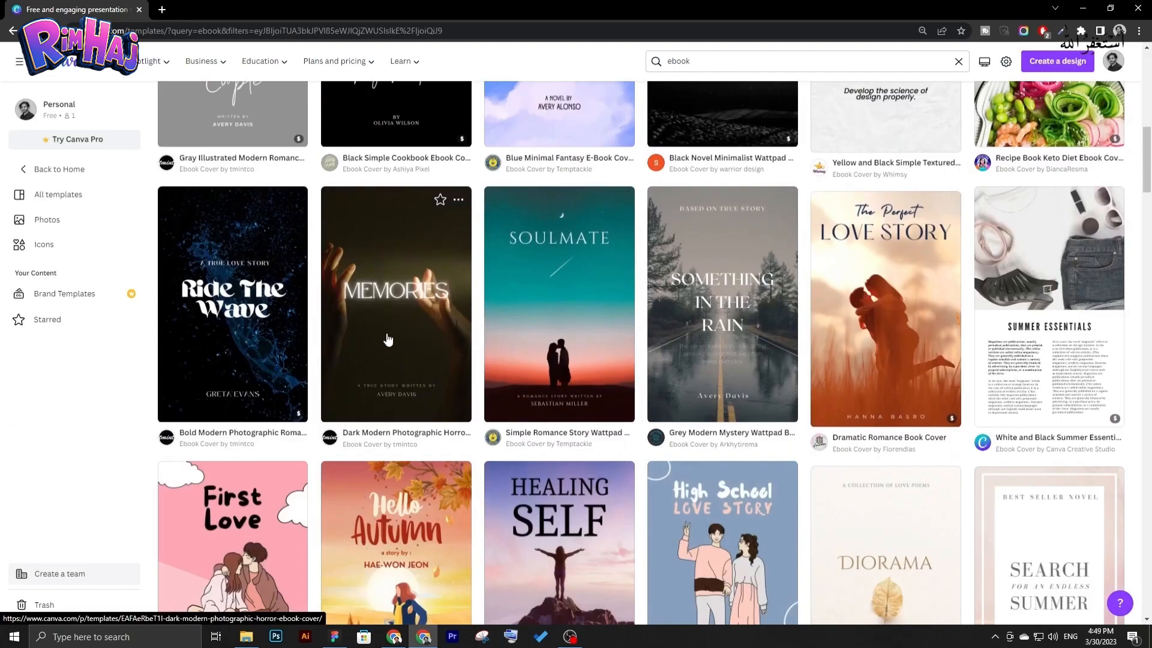
{"action": "scroll", "coordinate": [389, 337], "scroll_direction": "down", "scroll_amount": 2}
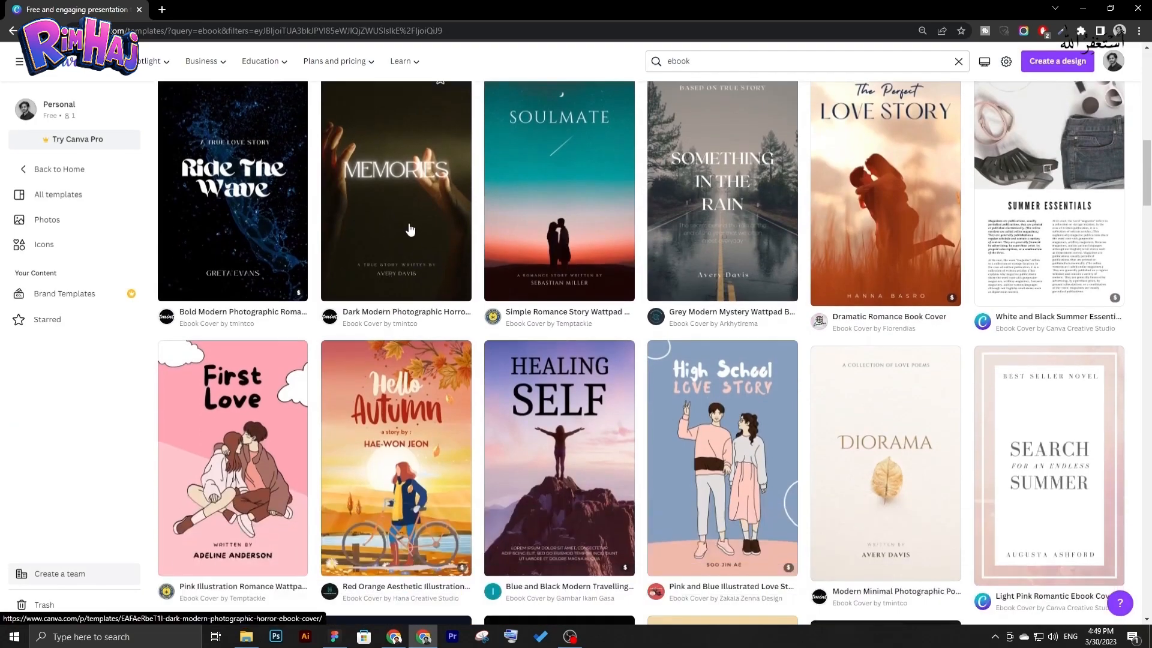
{"action": "left_click", "coordinate": [402, 223]}
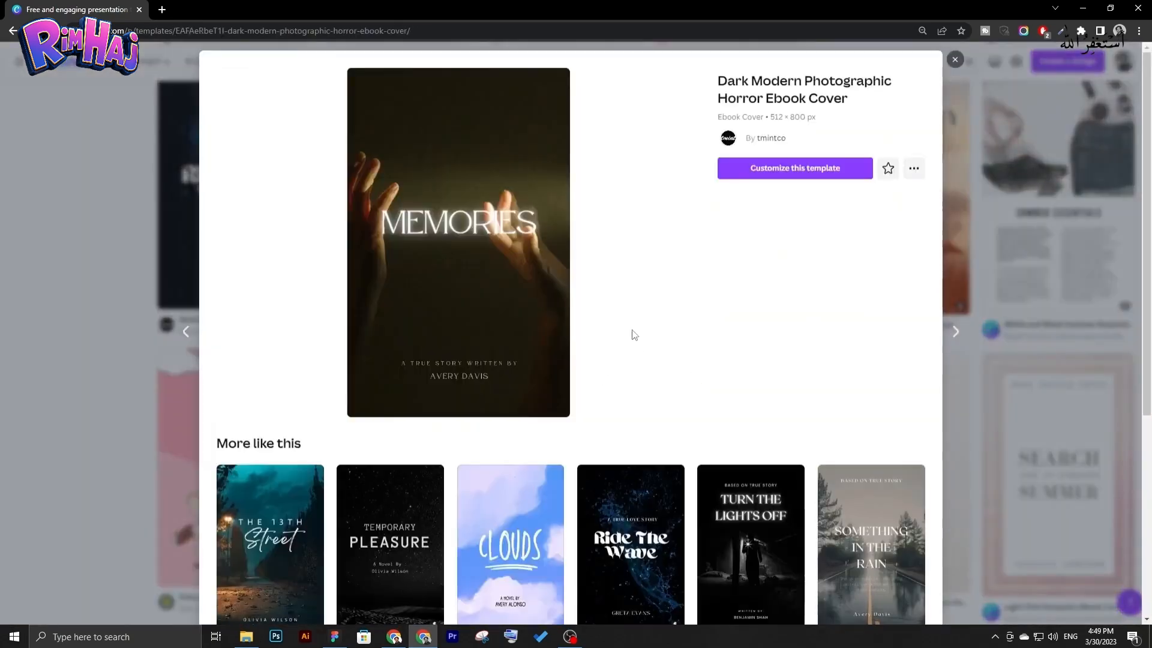
{"action": "scroll", "coordinate": [639, 336], "scroll_direction": "down", "scroll_amount": 5}
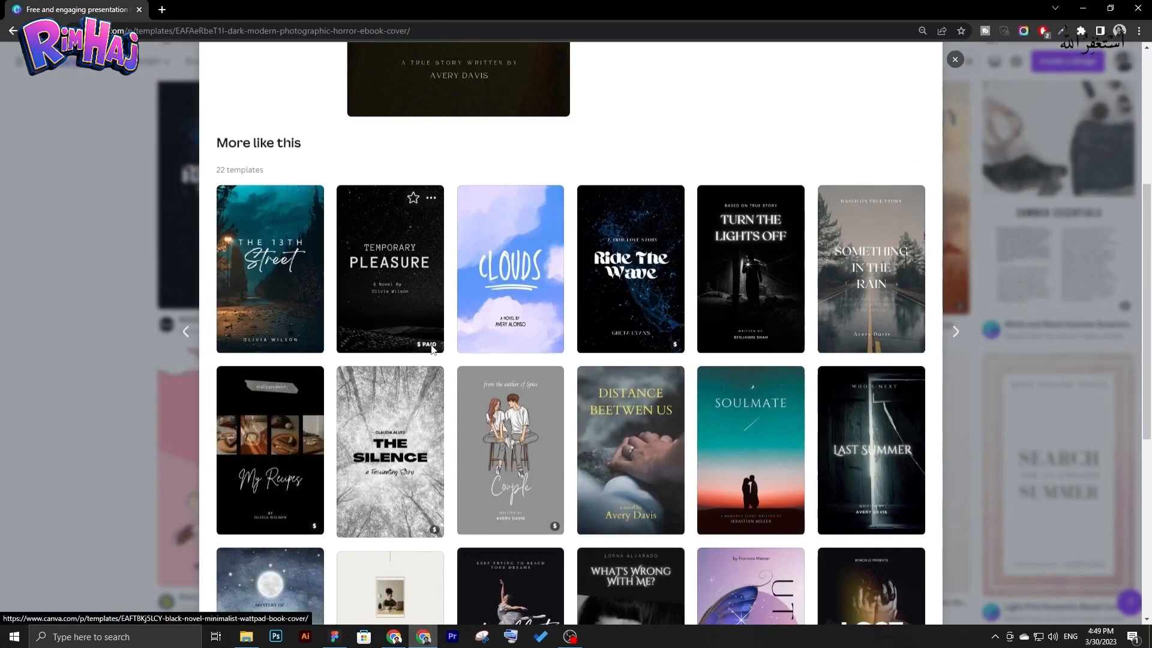
{"action": "mouse_move", "coordinate": [427, 349]}
{"action": "left_click", "coordinate": [295, 260]}
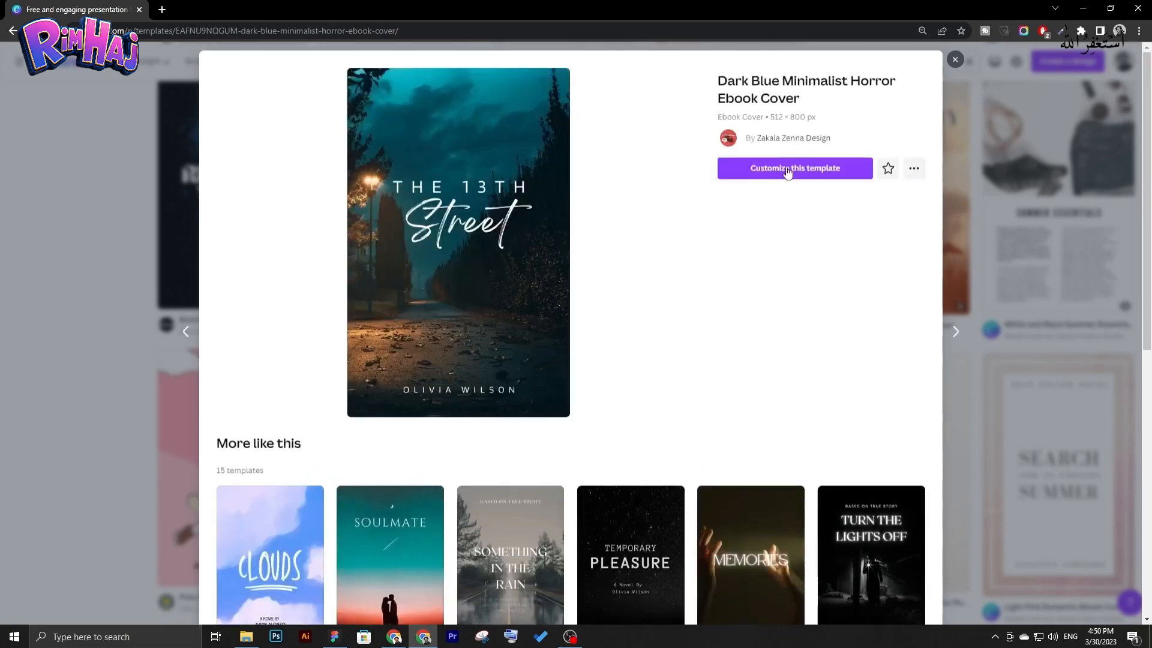
{"action": "left_click", "coordinate": [786, 170]}
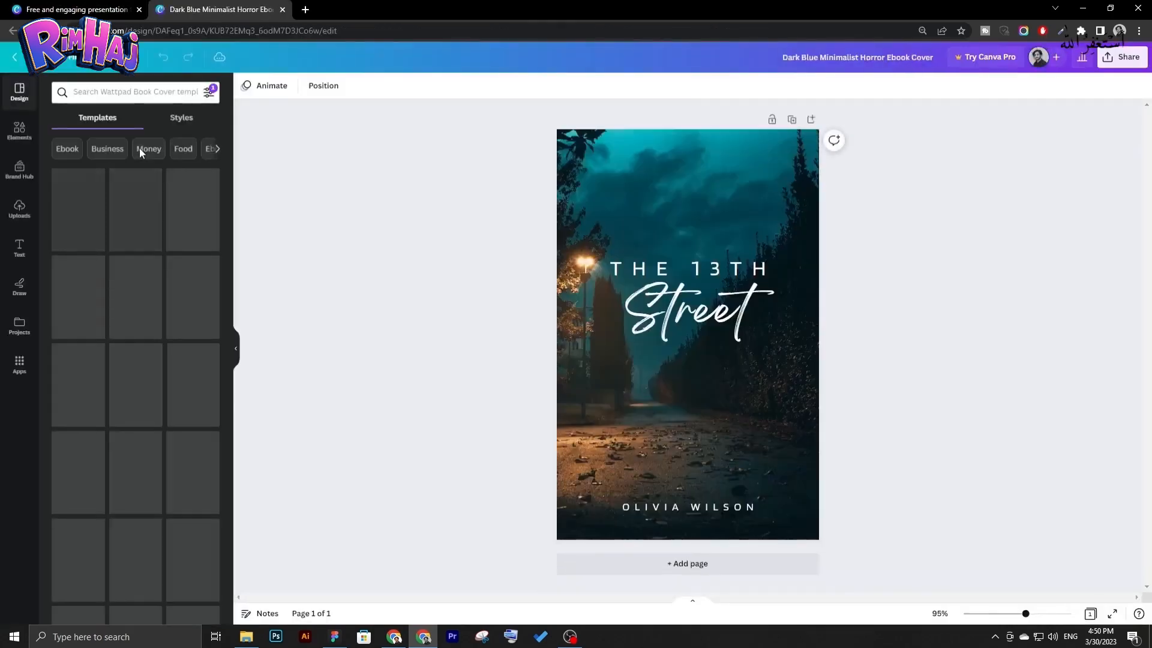
Replace the title line "THE 13TH" with "CANVA COURSE" and move it to the top of the cover.
{"action": "left_click", "coordinate": [672, 270]}
{"action": "double_click", "coordinate": [672, 270]}
{"action": "type", "text": "CANVA COURSE"}
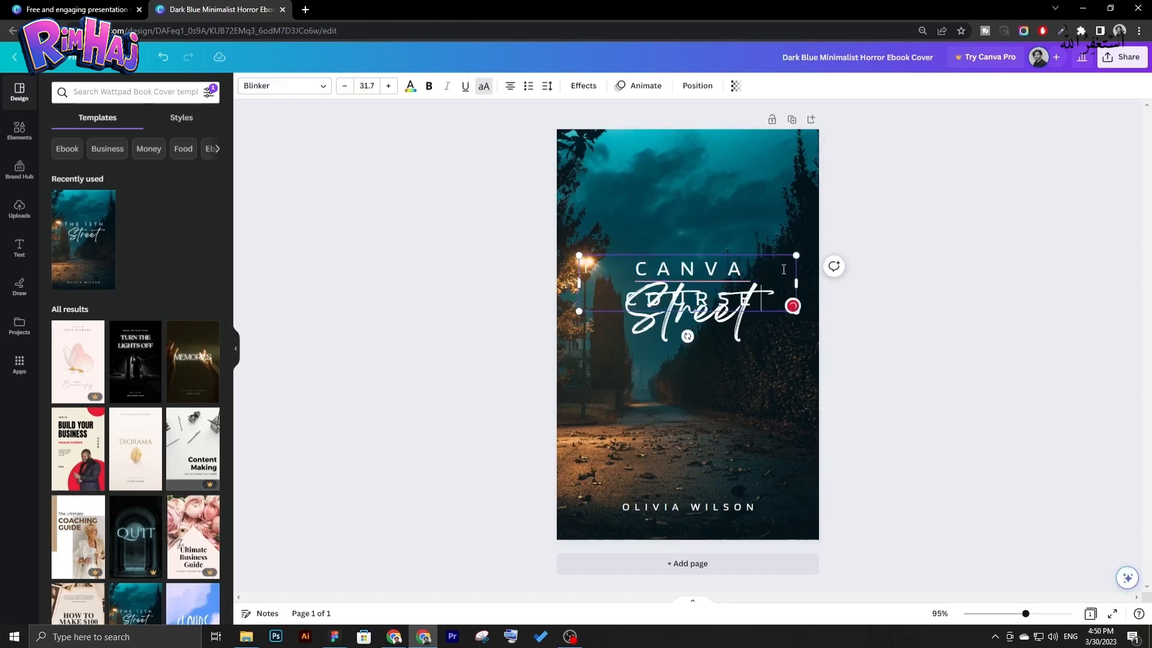
{"action": "key", "text": "Escape"}
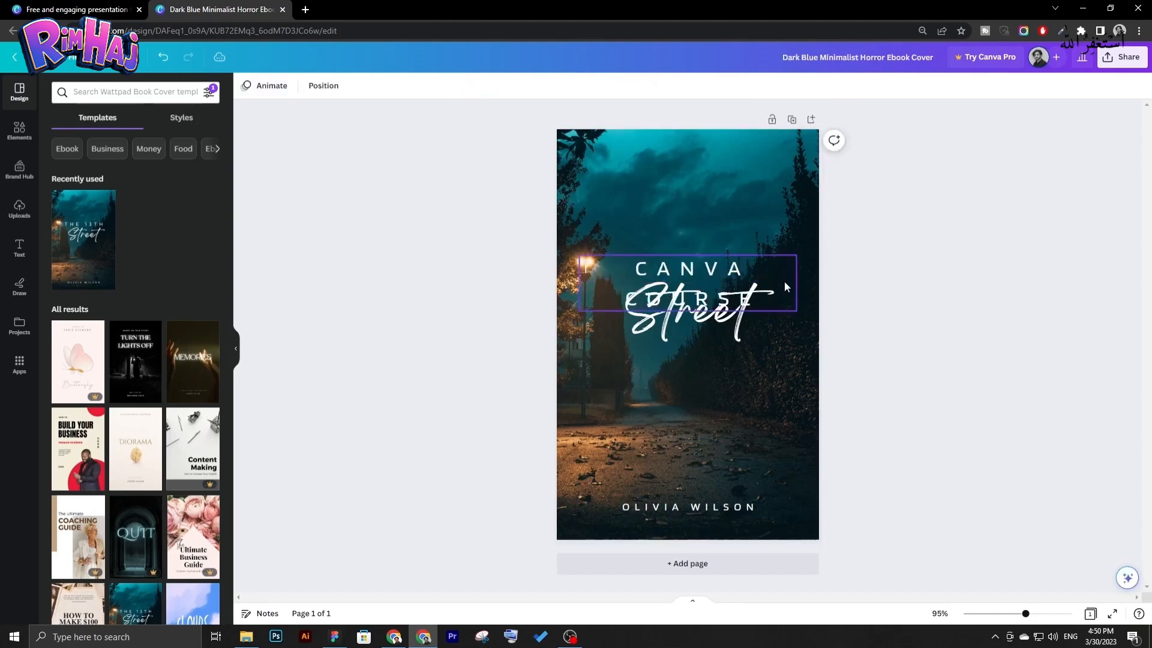
{"action": "left_click_drag", "start_coordinate": [713, 263], "coordinate": [713, 162]}
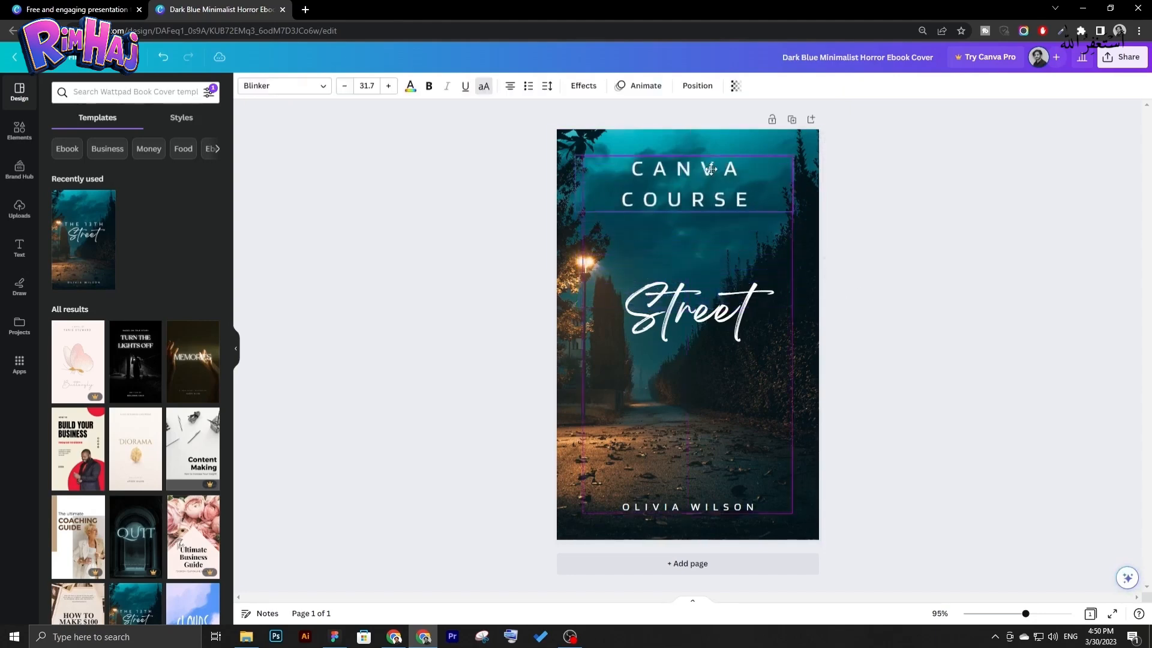
Reduce the font size of "CANVA COURSE" so it fits on one line, and deselect it.
{"action": "left_click", "coordinate": [366, 85]}
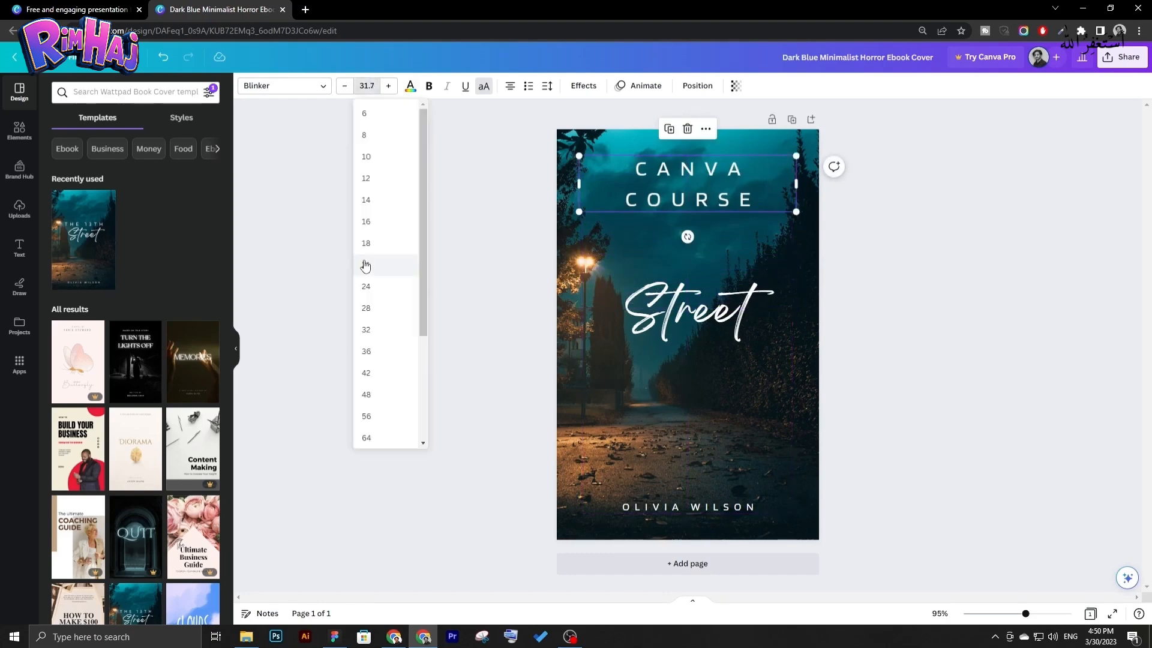
{"action": "left_click", "coordinate": [367, 265]}
{"action": "left_click", "coordinate": [474, 204]}
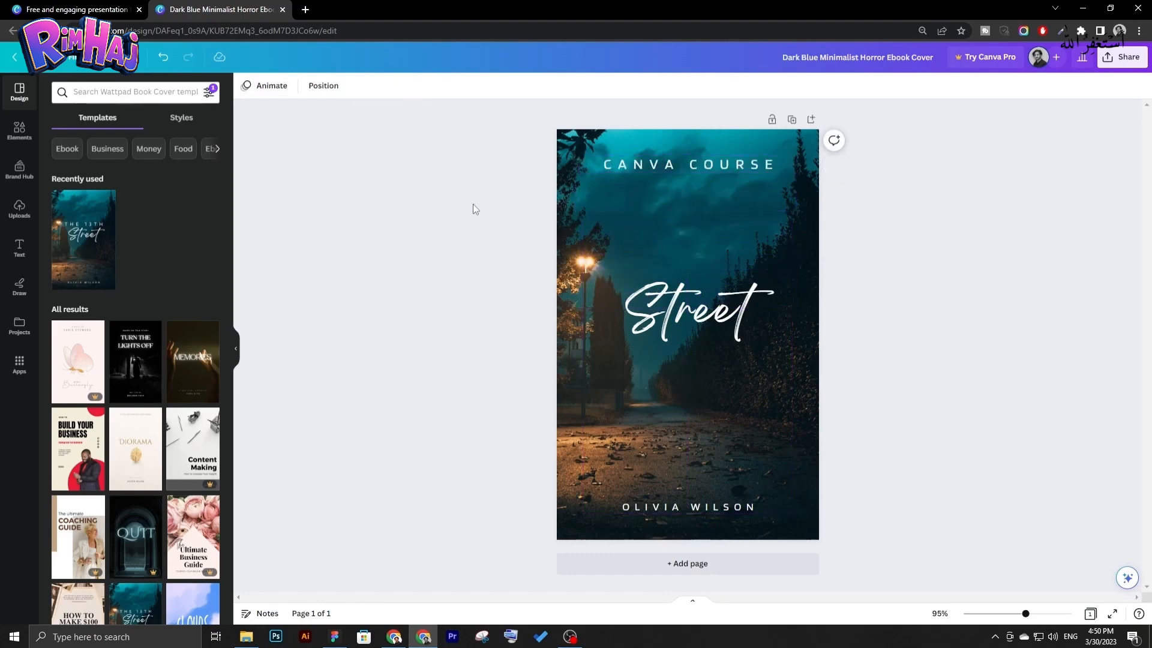
{"action": "double_click", "coordinate": [712, 327]}
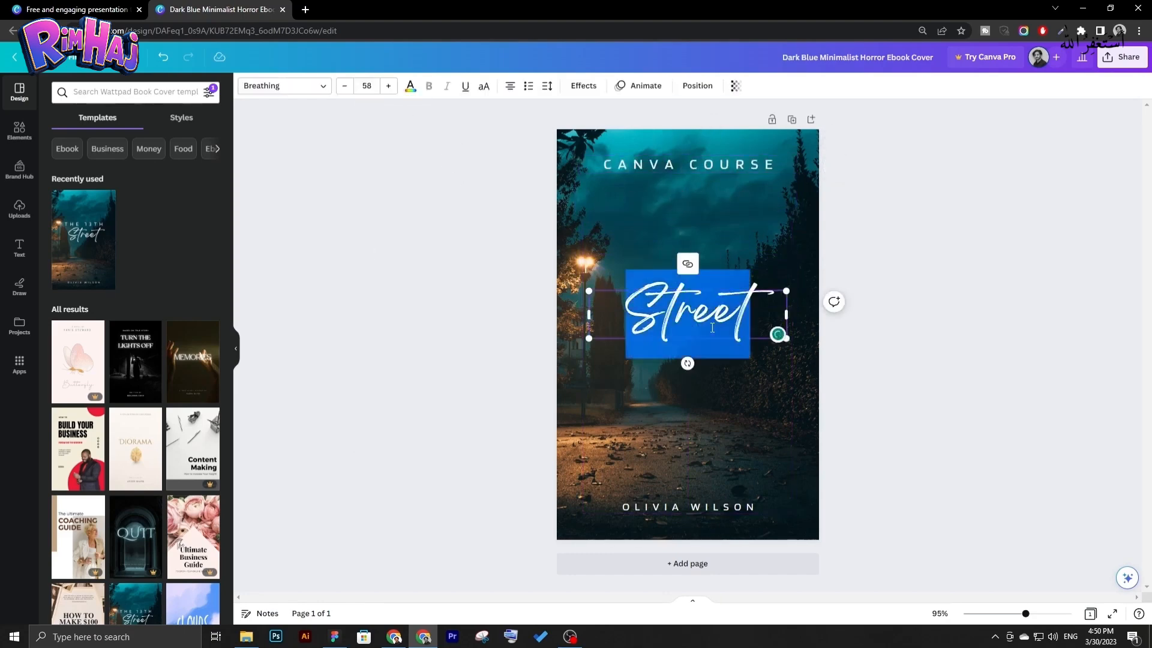
{"action": "left_click", "coordinate": [511, 355]}
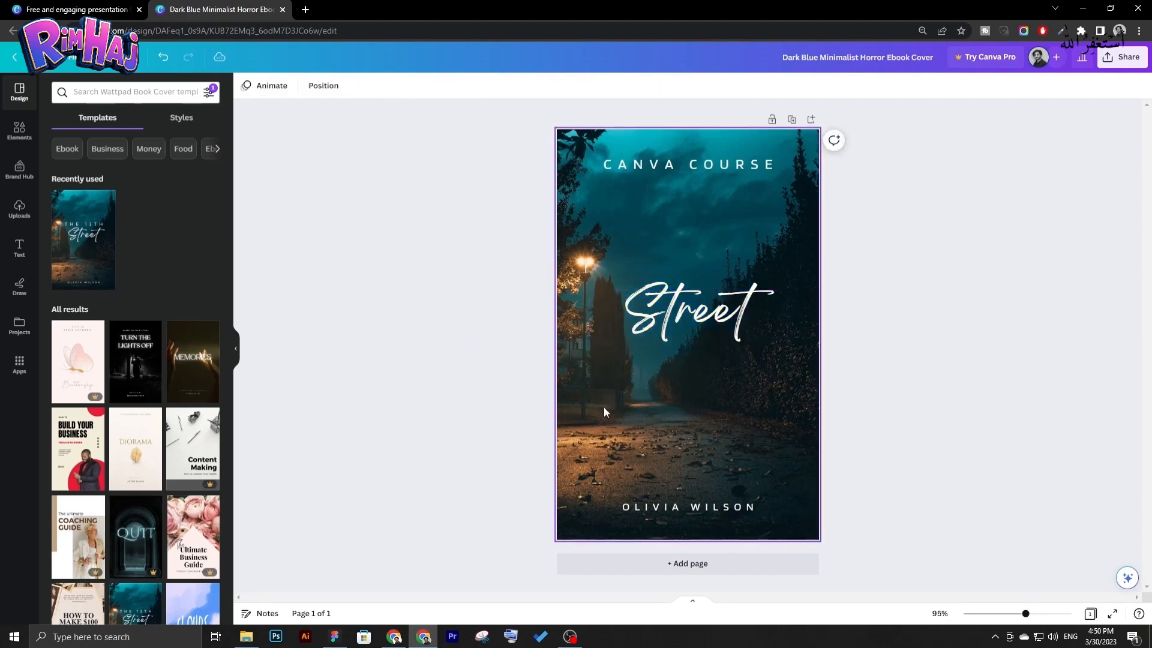
{"action": "left_click", "coordinate": [605, 407]}
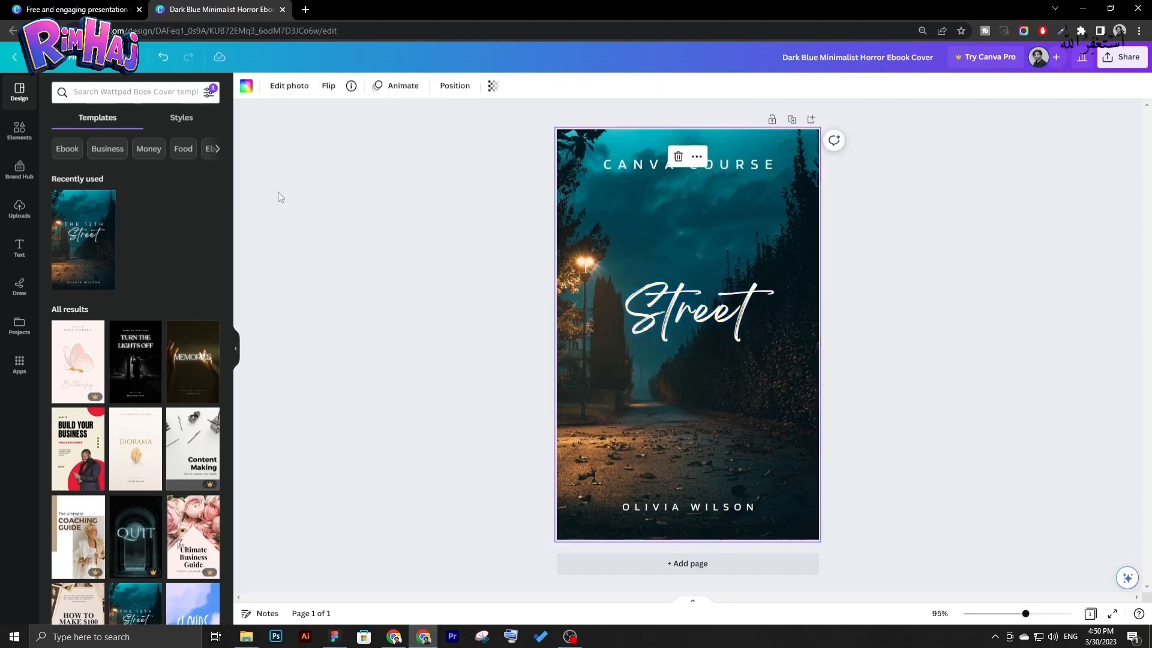
{"action": "left_click", "coordinate": [117, 94]}
{"action": "type", "text": "ho"}
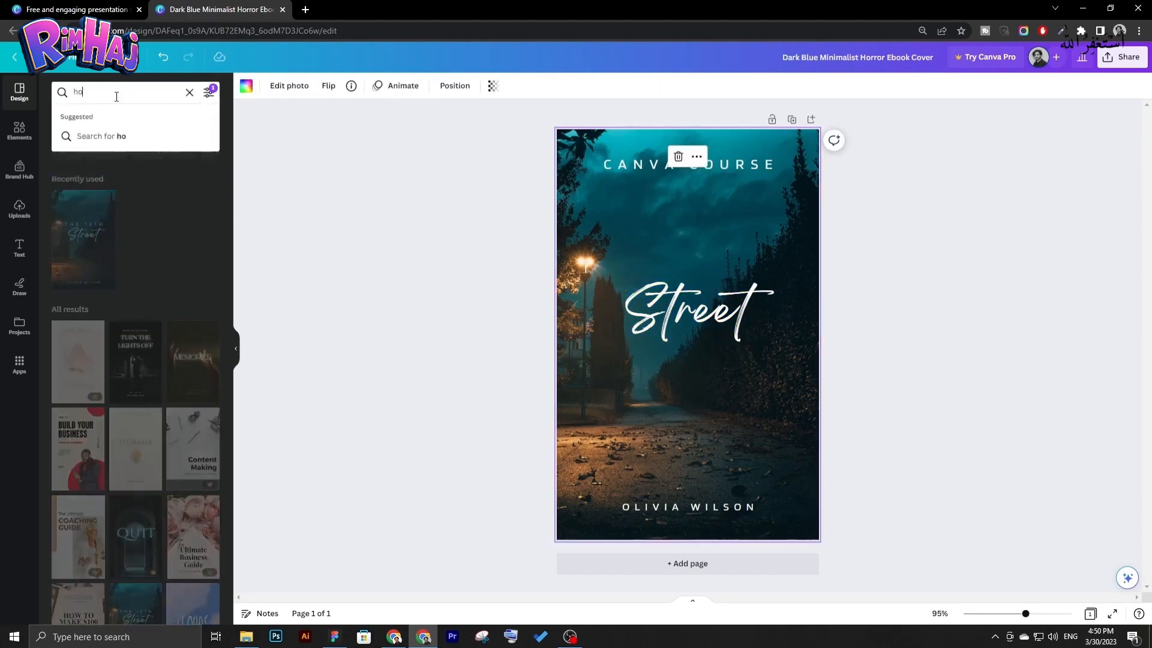
Search the elements for "horror" photos and set the dark, red-lit painted face photo as the cover's background.
{"action": "left_click", "coordinate": [19, 130]}
{"action": "left_click", "coordinate": [118, 93]}
{"action": "type", "text": "j"}
{"action": "key", "text": "BackSpace"}
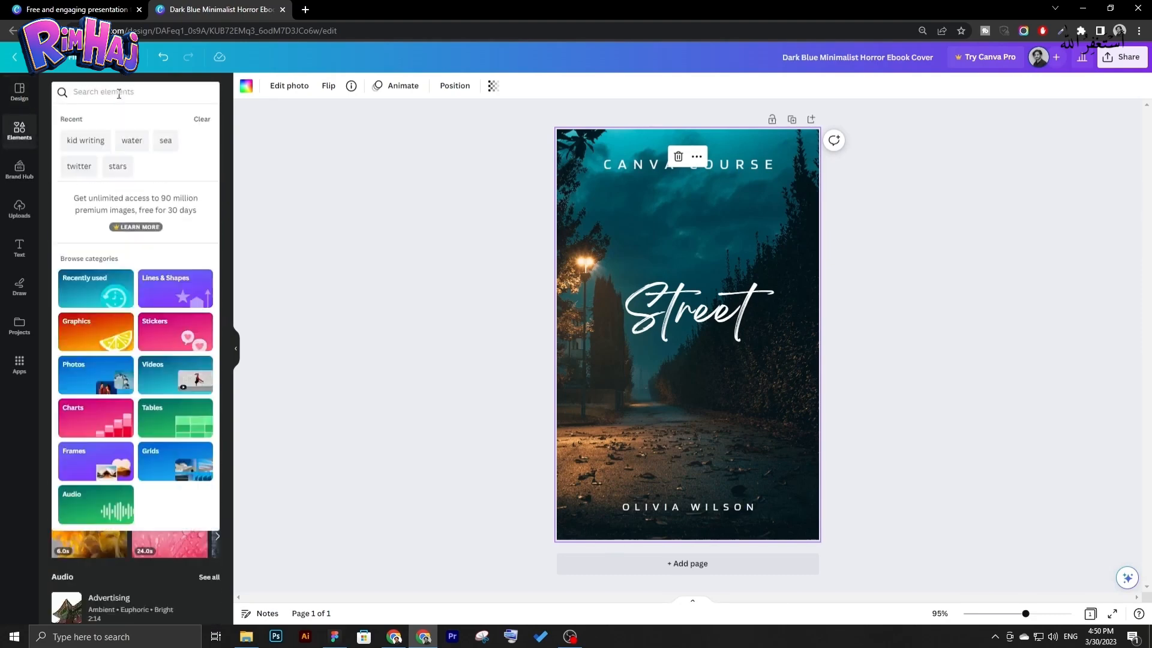
{"action": "type", "text": "horr"}
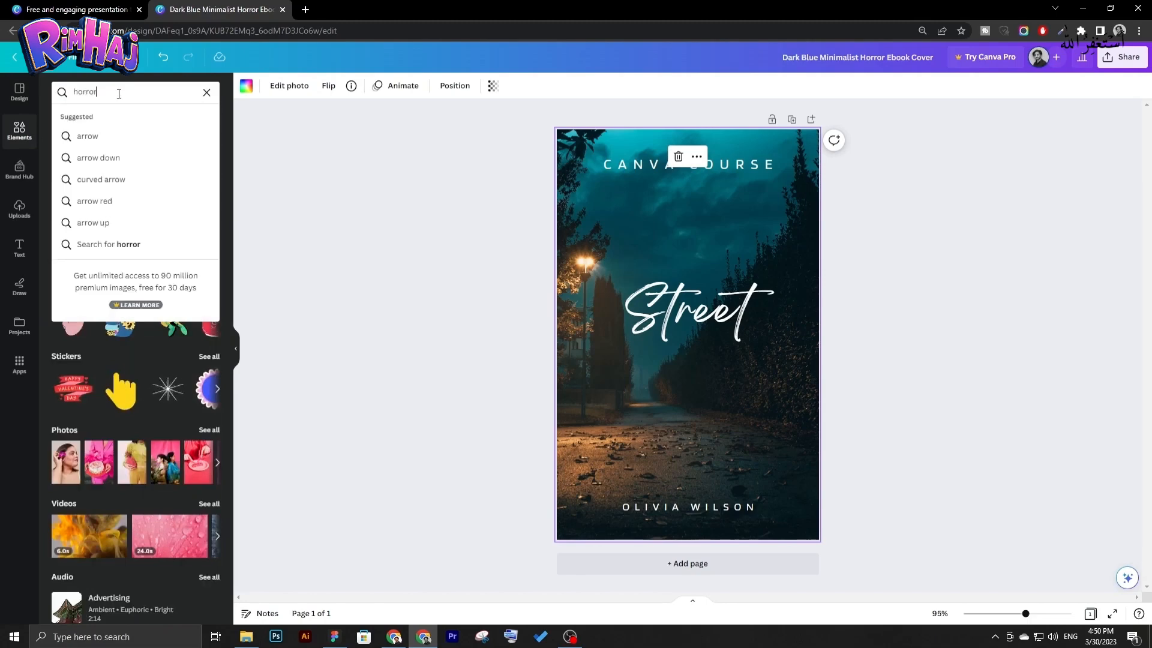
{"action": "type", "text": "or"}
{"action": "key", "text": "Return"}
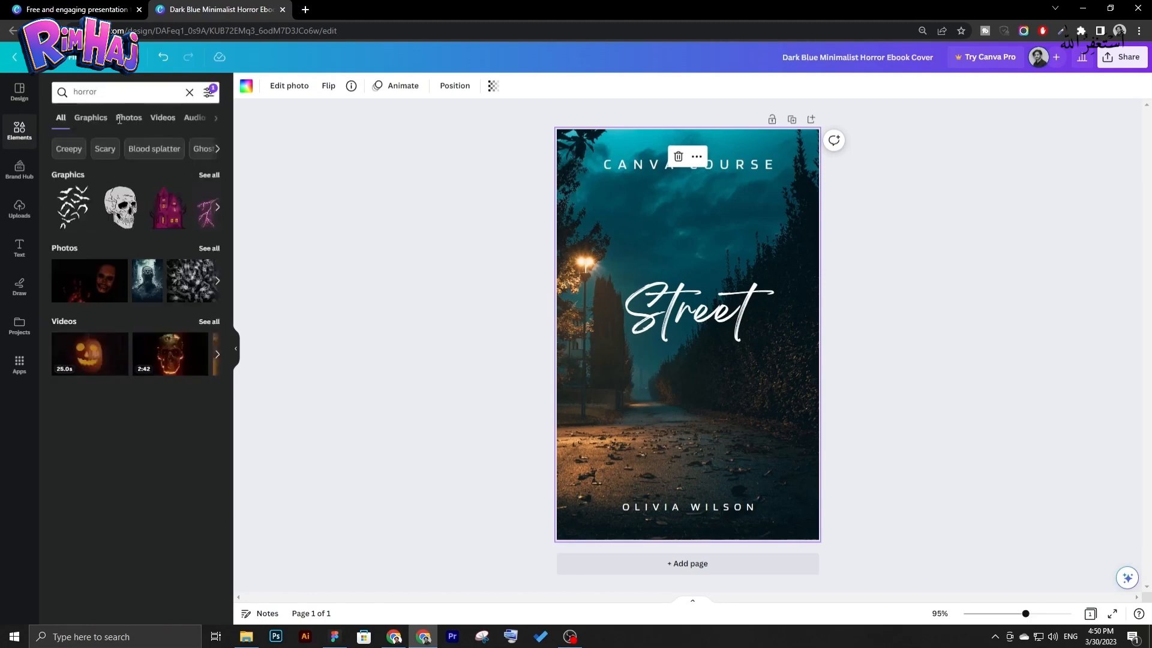
{"action": "left_click", "coordinate": [128, 120]}
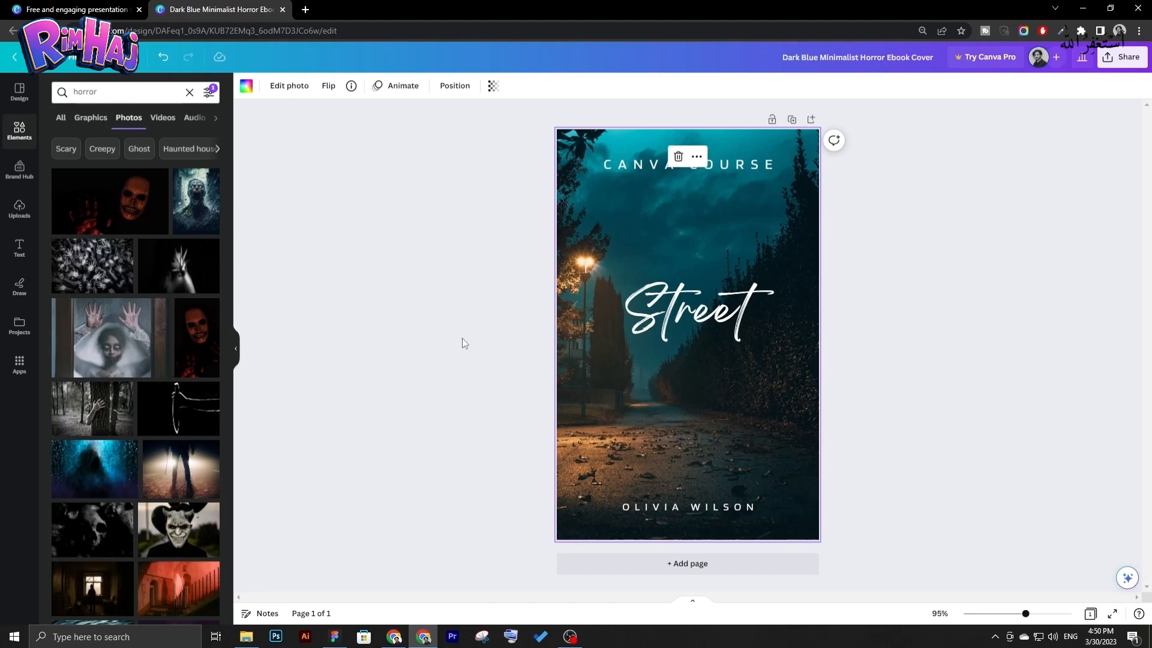
{"action": "left_click_drag", "start_coordinate": [213, 339], "coordinate": [558, 291]}
Replace the script word "Street" with "blood" and position it just above the author's name.
{"action": "left_click_drag", "start_coordinate": [744, 345], "coordinate": [744, 447]}
{"action": "double_click", "coordinate": [747, 418]}
{"action": "type", "text": "blood"}
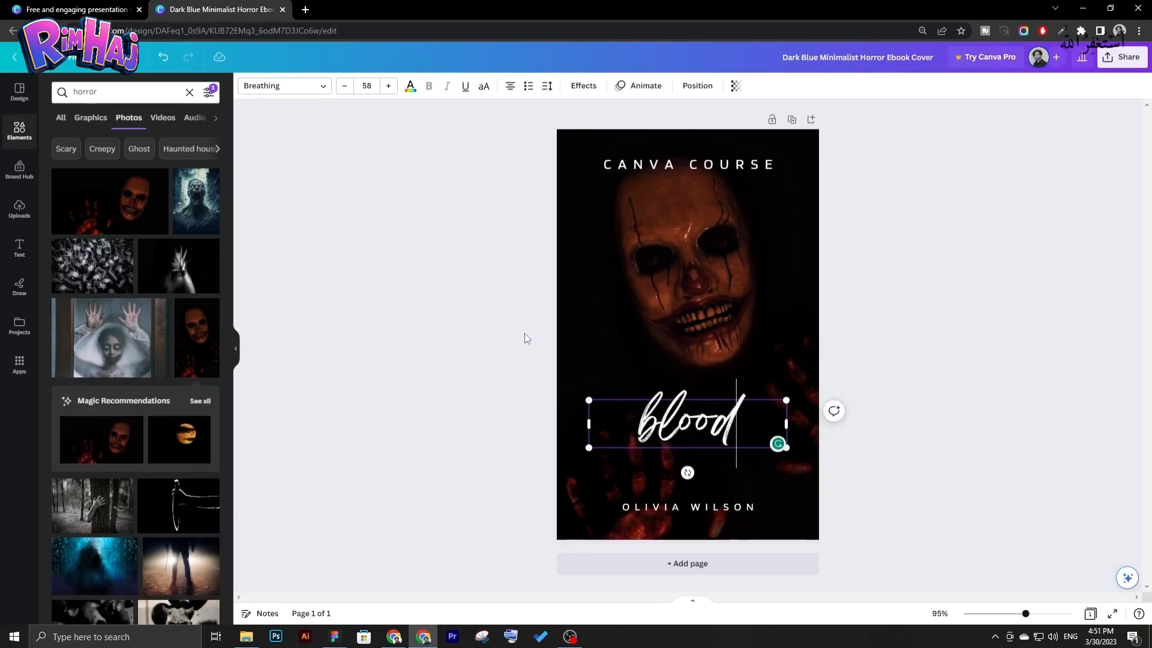
{"action": "left_click", "coordinate": [463, 306]}
{"action": "left_click_drag", "start_coordinate": [676, 413], "coordinate": [676, 431]}
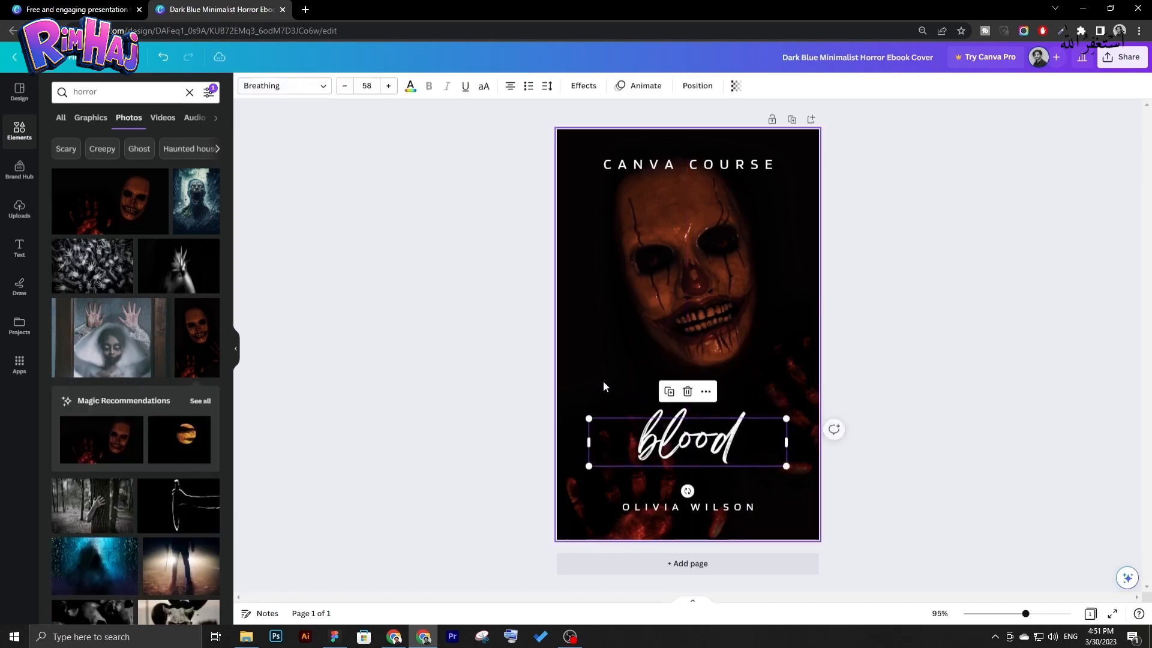
Color the word "blood" with the lightest reddish-brown shade from the photo colors.
{"action": "left_click", "coordinate": [410, 86]}
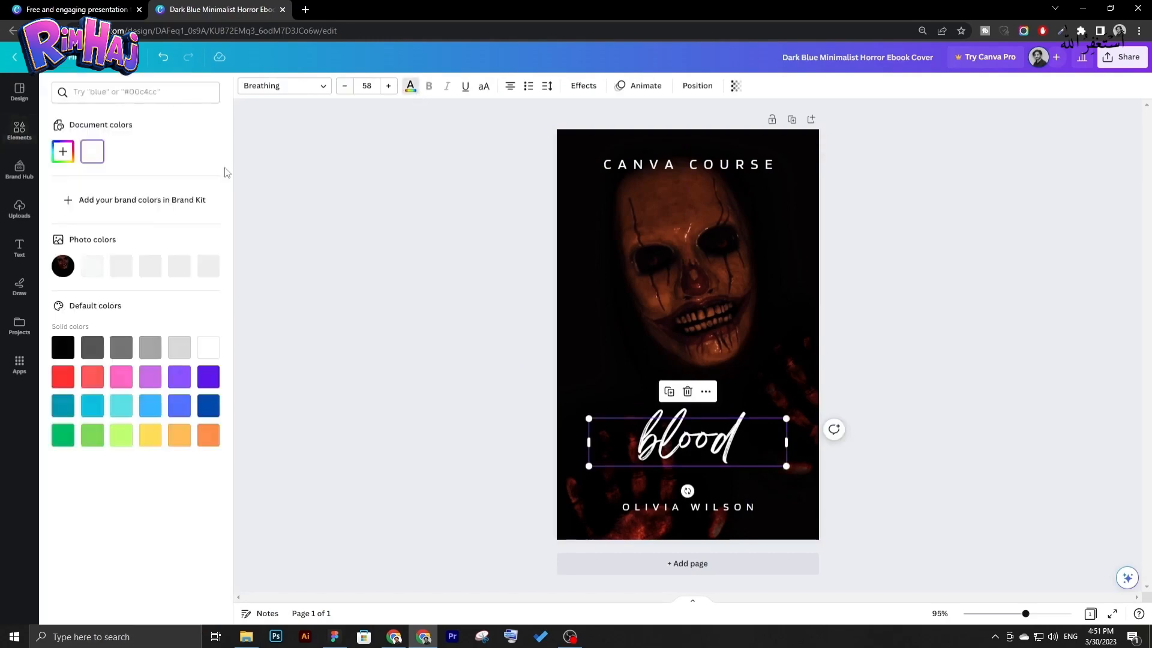
{"action": "left_click", "coordinate": [63, 151]}
{"action": "left_click", "coordinate": [68, 152]}
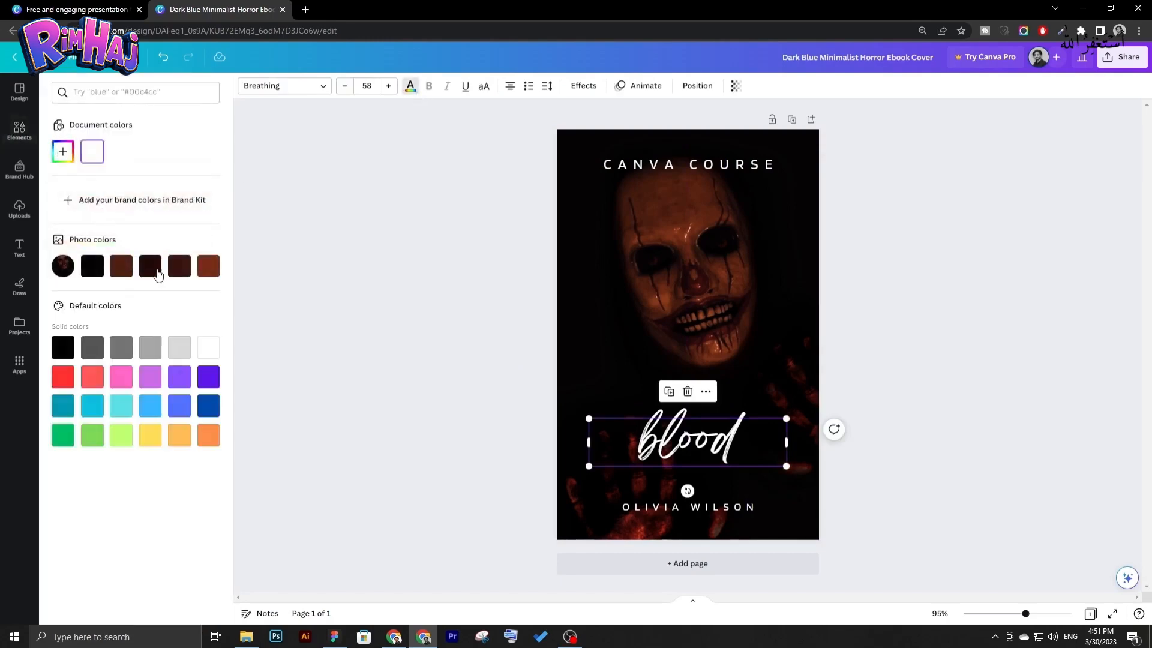
{"action": "left_click", "coordinate": [209, 266]}
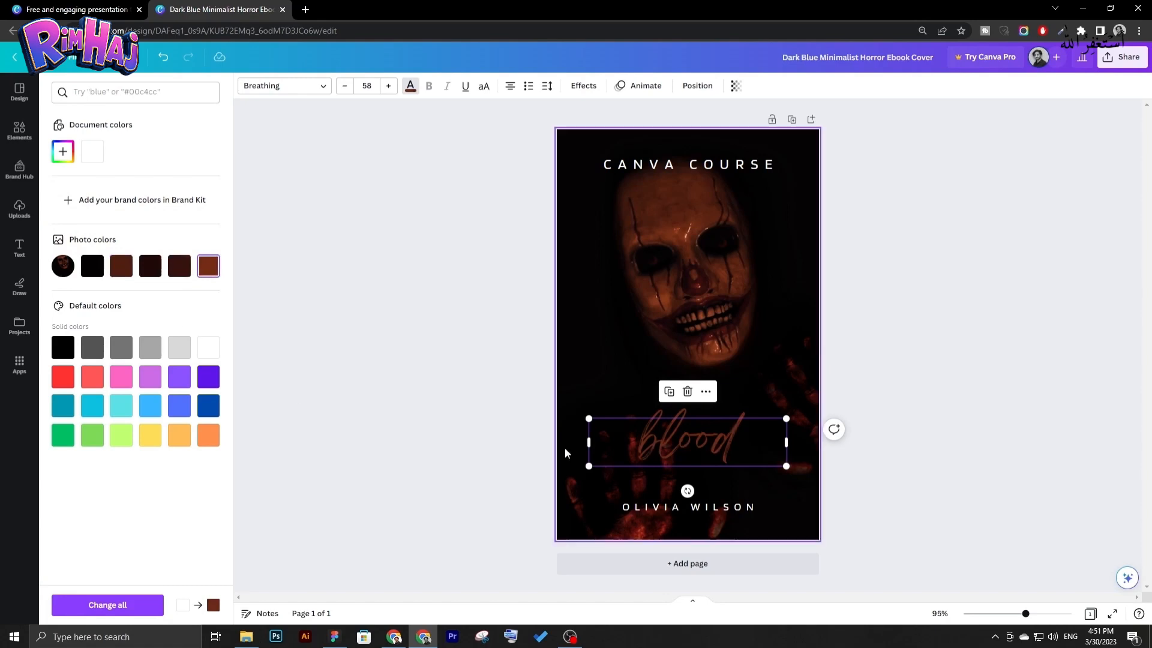
{"action": "left_click_drag", "start_coordinate": [634, 438], "coordinate": [678, 450]}
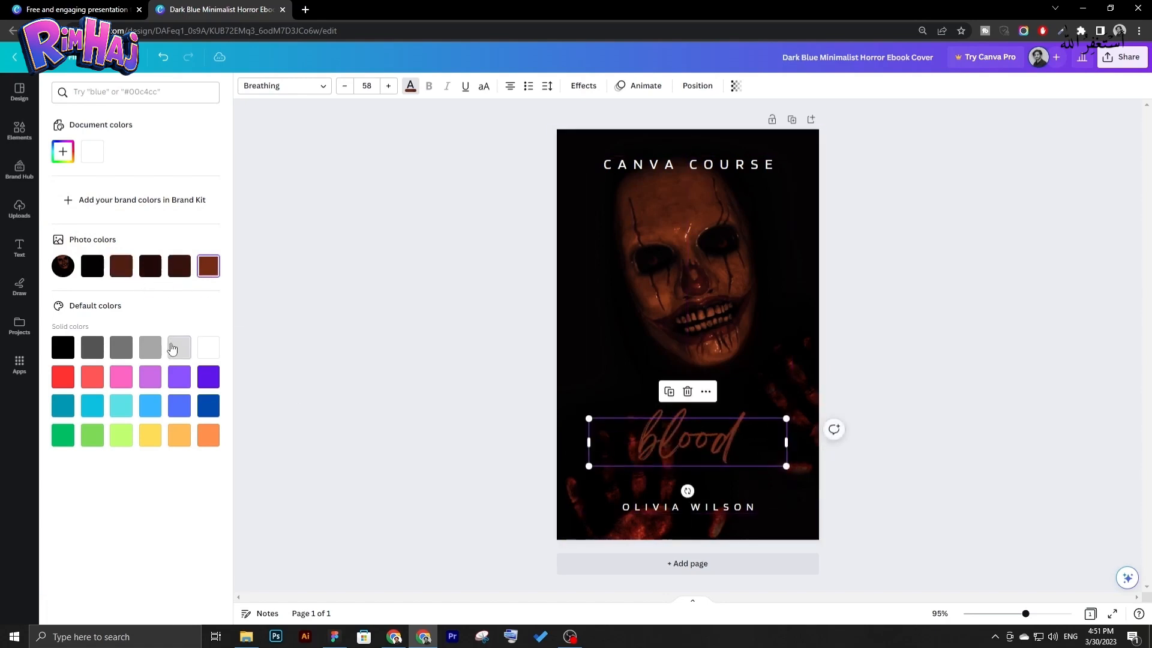
Color the word "blood" light gray and place this light copy slightly to the left of a reddish-brown copy.
{"action": "left_click", "coordinate": [179, 347]}
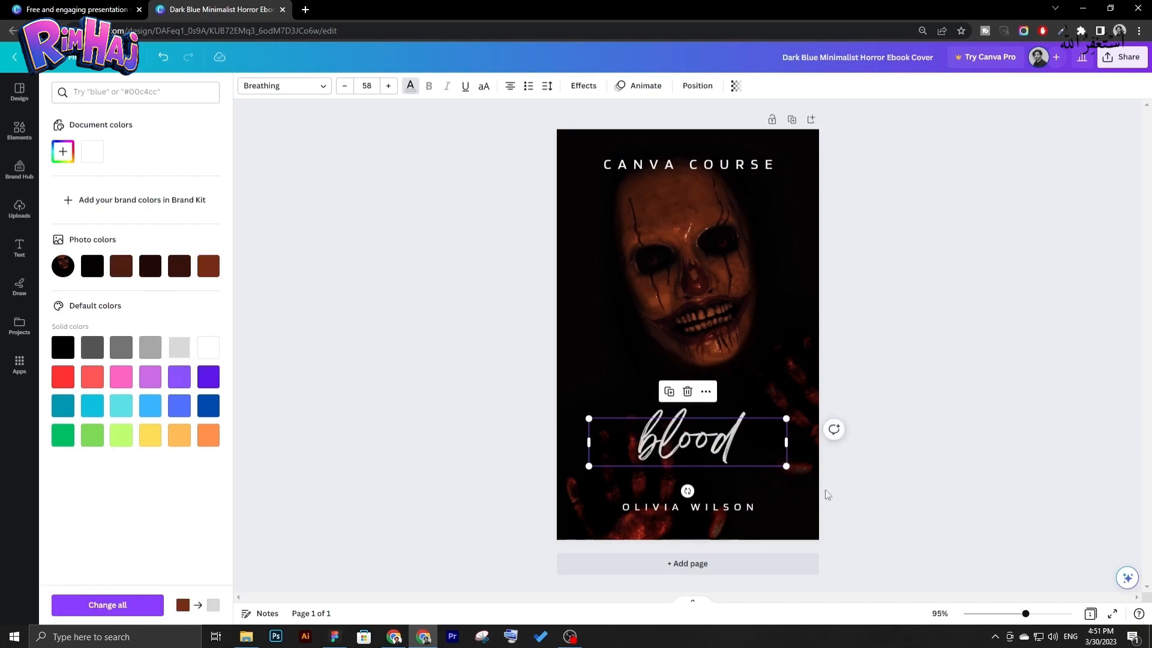
{"action": "left_click_drag", "start_coordinate": [702, 449], "coordinate": [708, 445]}
{"action": "left_click", "coordinate": [696, 433]}
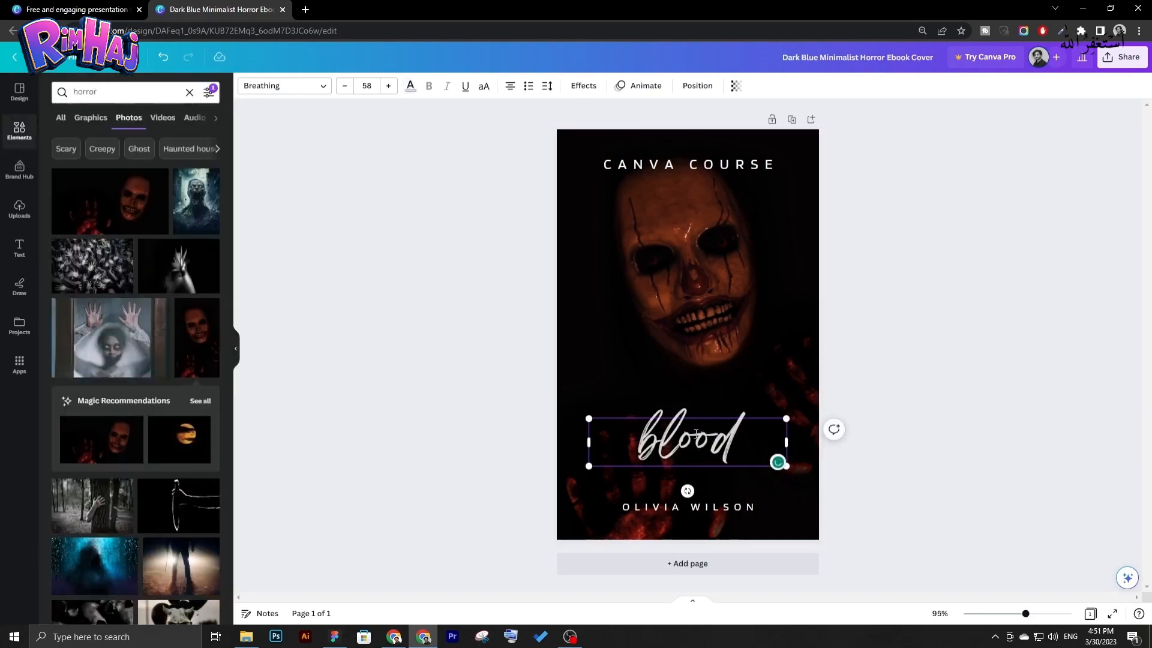
{"action": "left_click", "coordinate": [853, 461]}
{"action": "left_click_drag", "start_coordinate": [740, 442], "coordinate": [690, 431]}
{"action": "scroll", "coordinate": [729, 441], "scroll_direction": "up", "scroll_amount": 5, "text": "ctrl"}
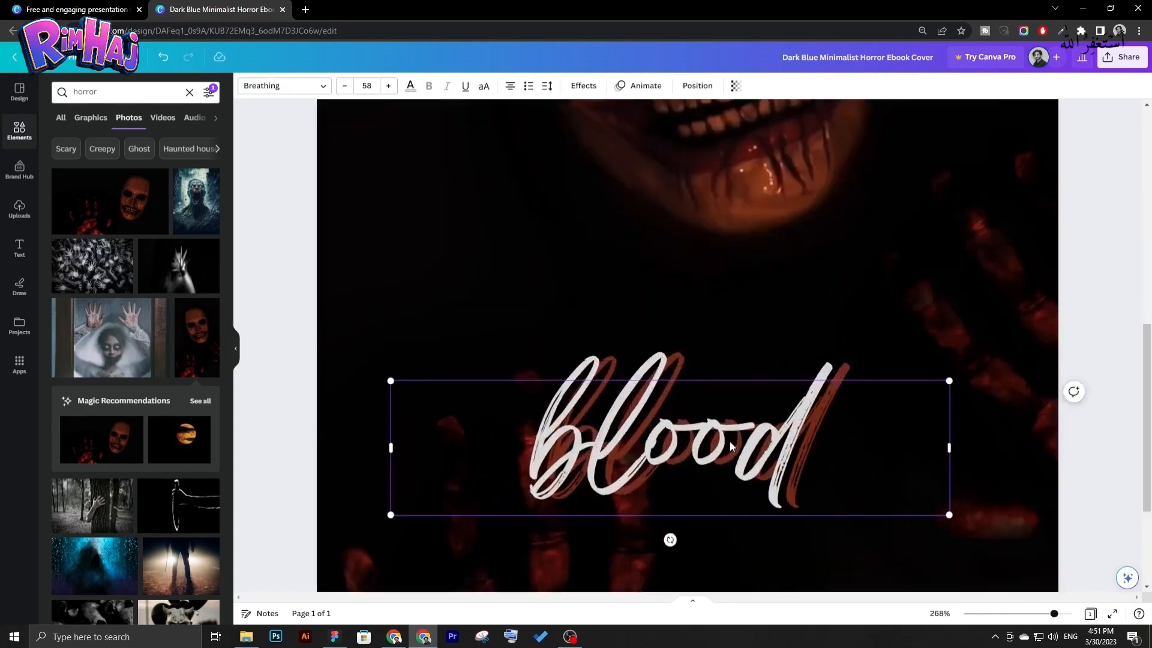
Send the light gray "blood" copy backward and shift the reddish-brown copy slightly left over it as a layered text effect.
{"action": "right_click", "coordinate": [774, 456]}
{"action": "mouse_move", "coordinate": [816, 521]}
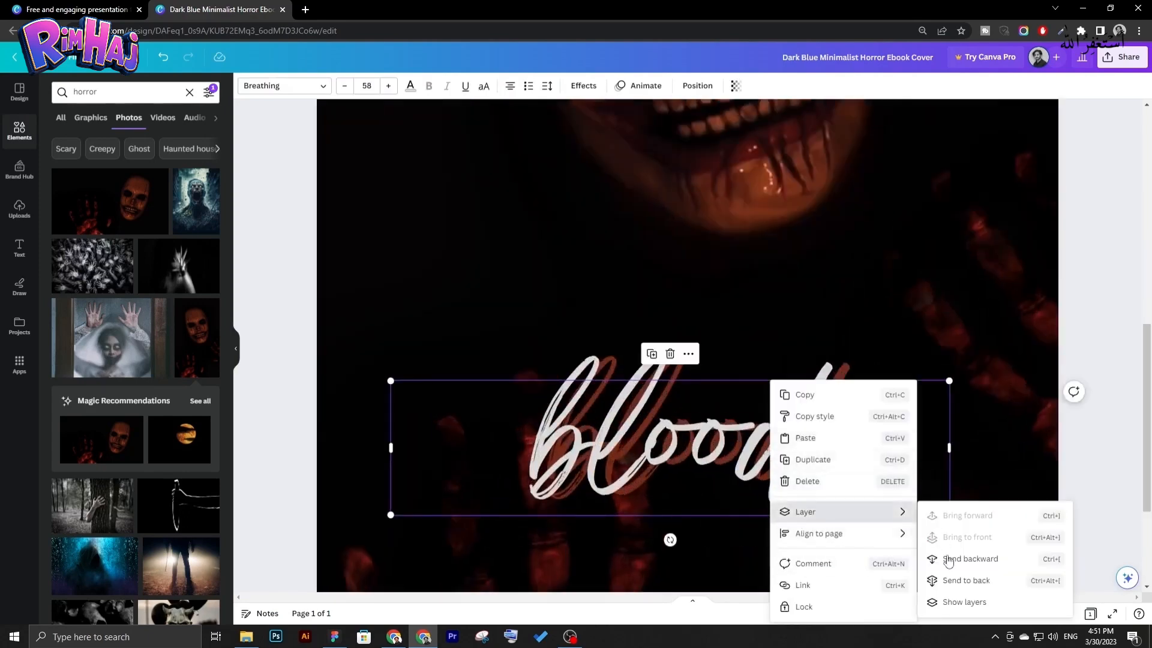
{"action": "left_click", "coordinate": [970, 559]}
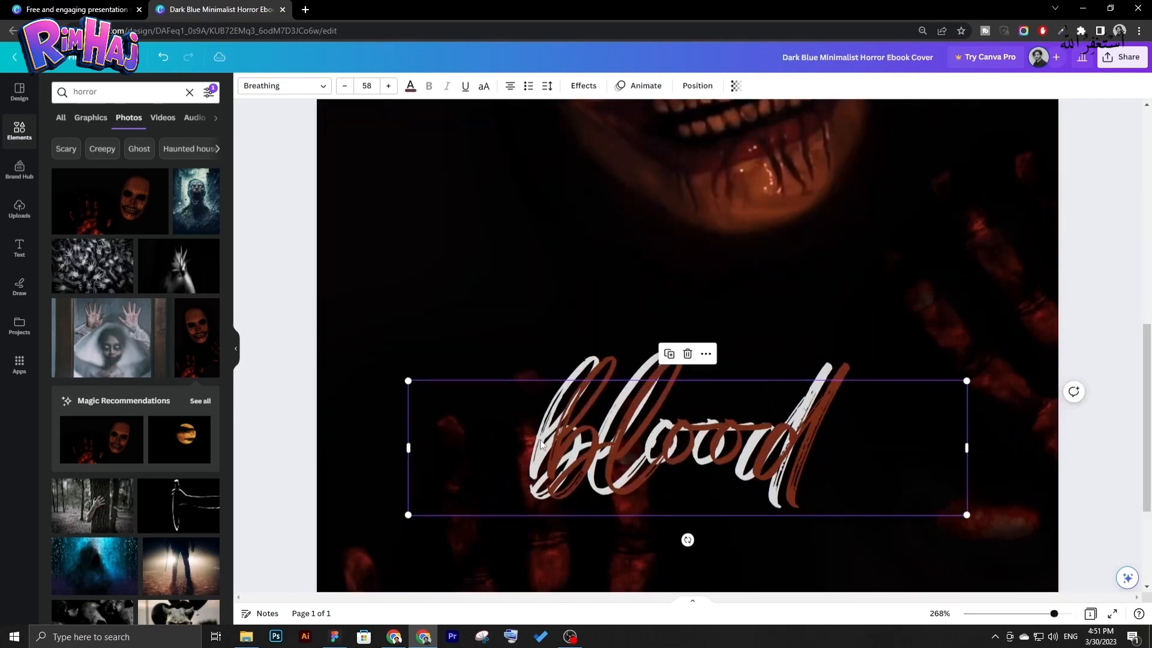
{"action": "left_click_drag", "start_coordinate": [592, 432], "coordinate": [548, 451]}
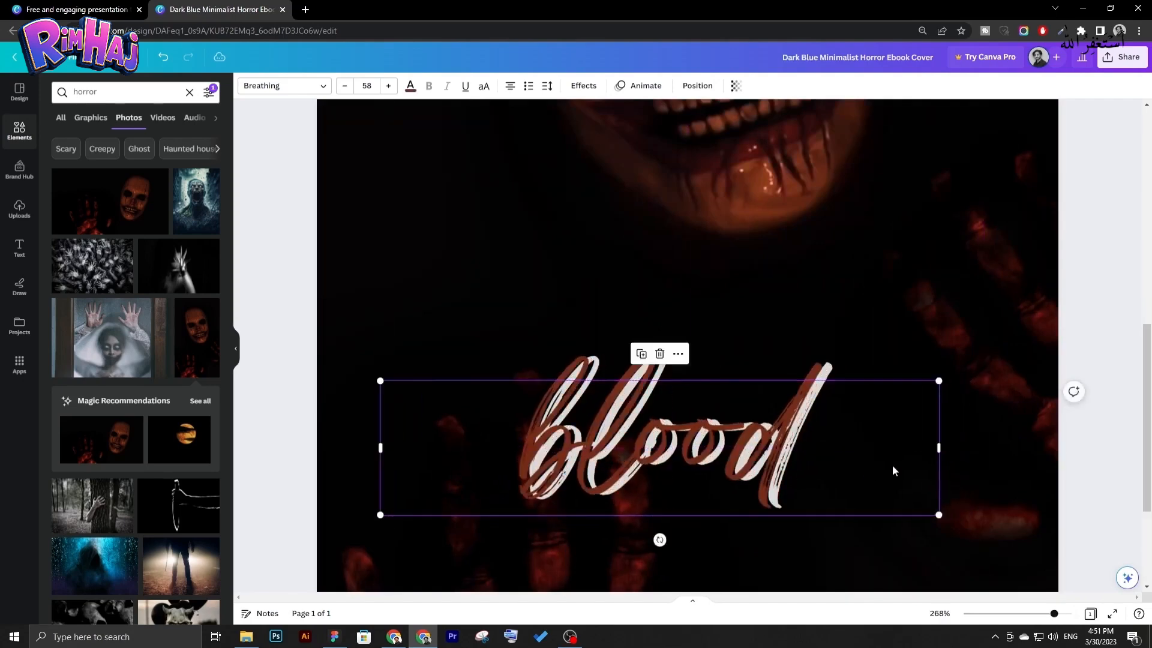
Move both "blood" copies together to center them above the author's name, and tighten their offset to a thin light edge.
{"action": "key", "text": "Escape"}
{"action": "left_click", "coordinate": [640, 388]}
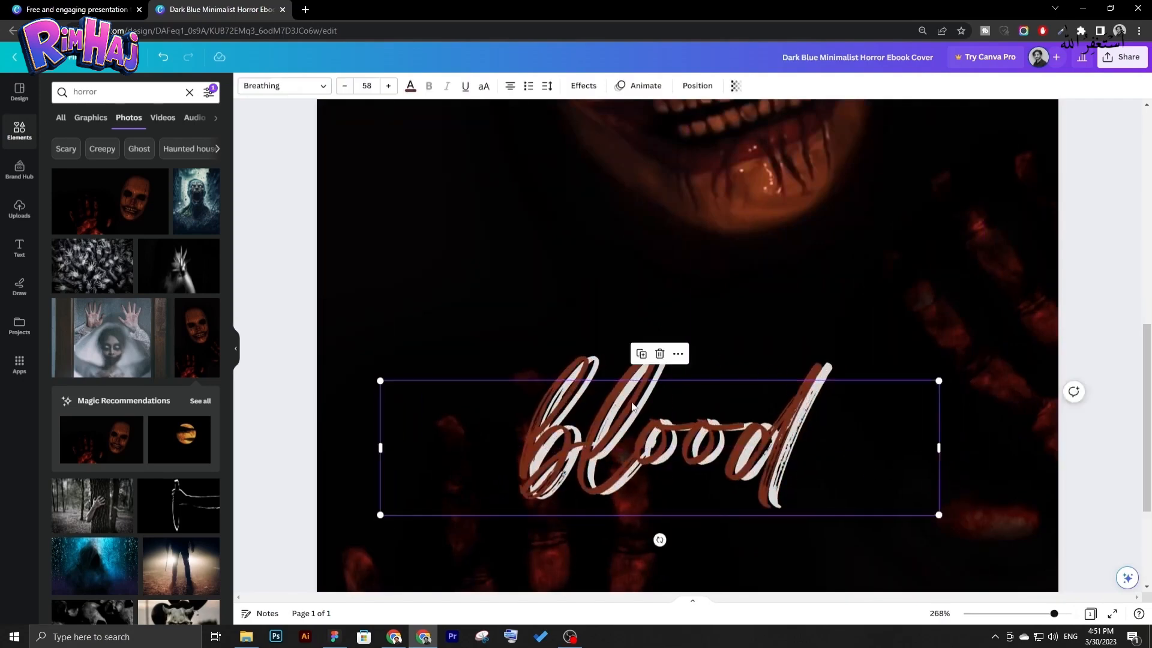
{"action": "left_click", "coordinate": [518, 328]}
{"action": "left_click_drag", "start_coordinate": [508, 342], "coordinate": [629, 419]}
{"action": "scroll", "coordinate": [628, 419], "scroll_direction": "down", "scroll_amount": 5}
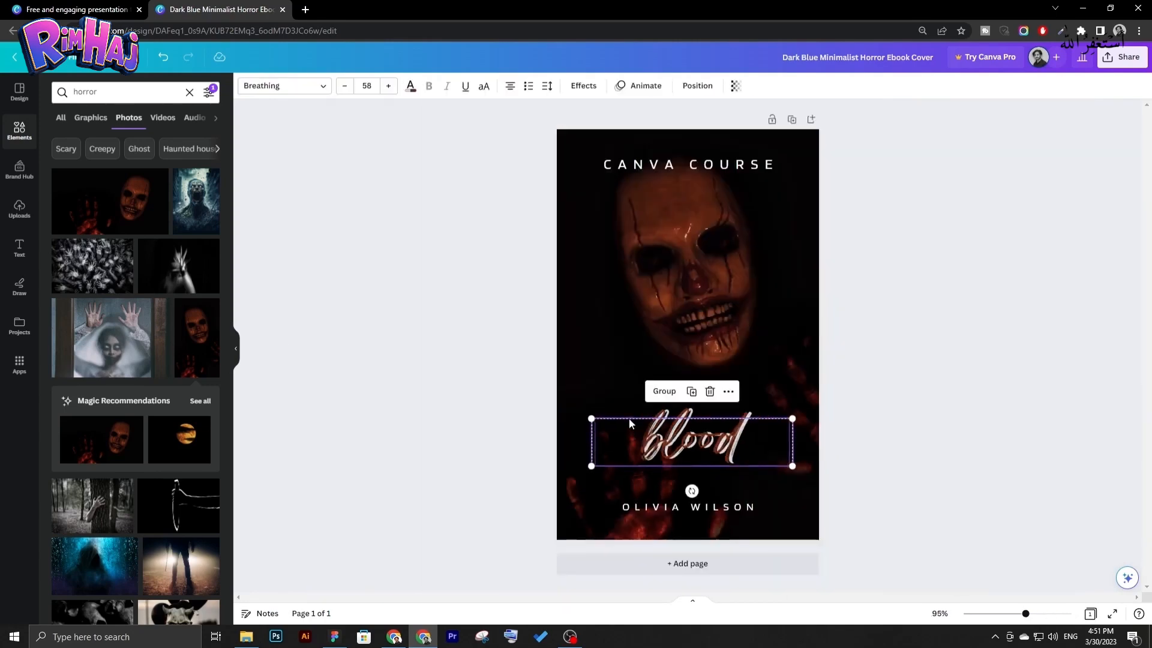
{"action": "left_click", "coordinate": [448, 364]}
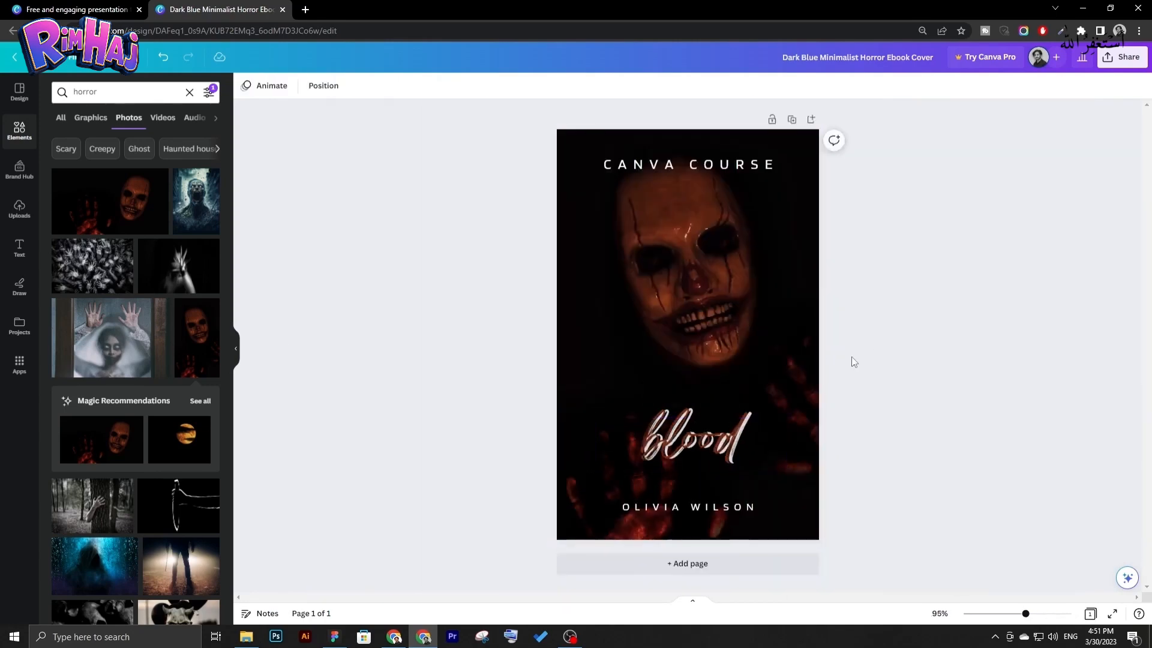
{"action": "left_click", "coordinate": [756, 434]}
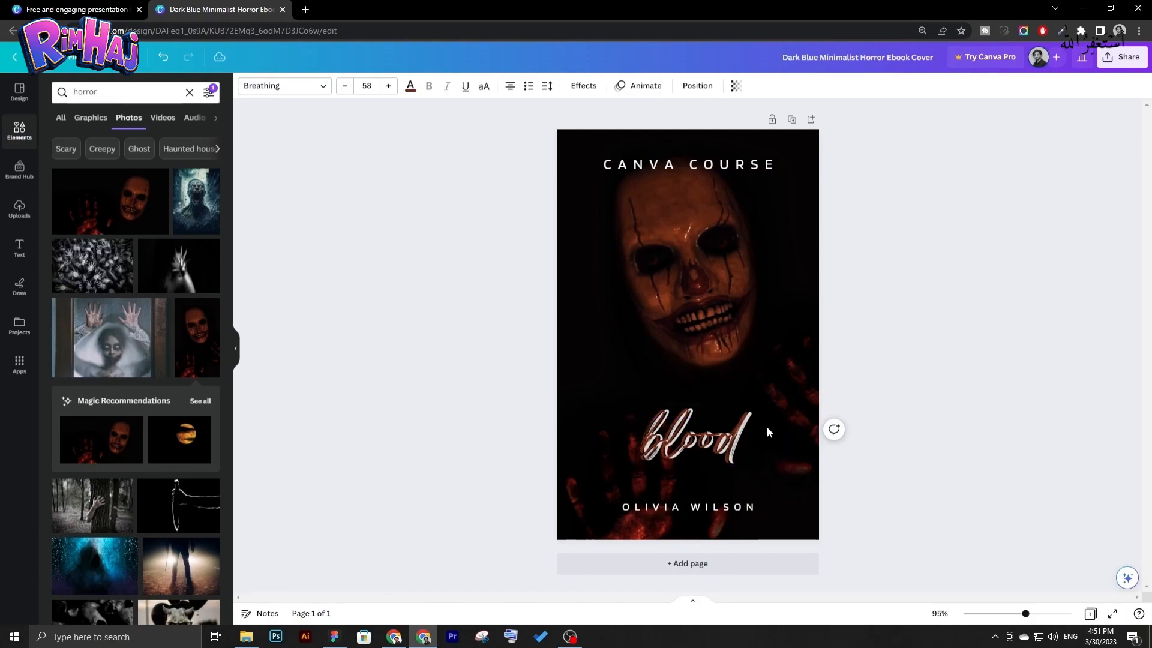
{"action": "left_click", "coordinate": [847, 358]}
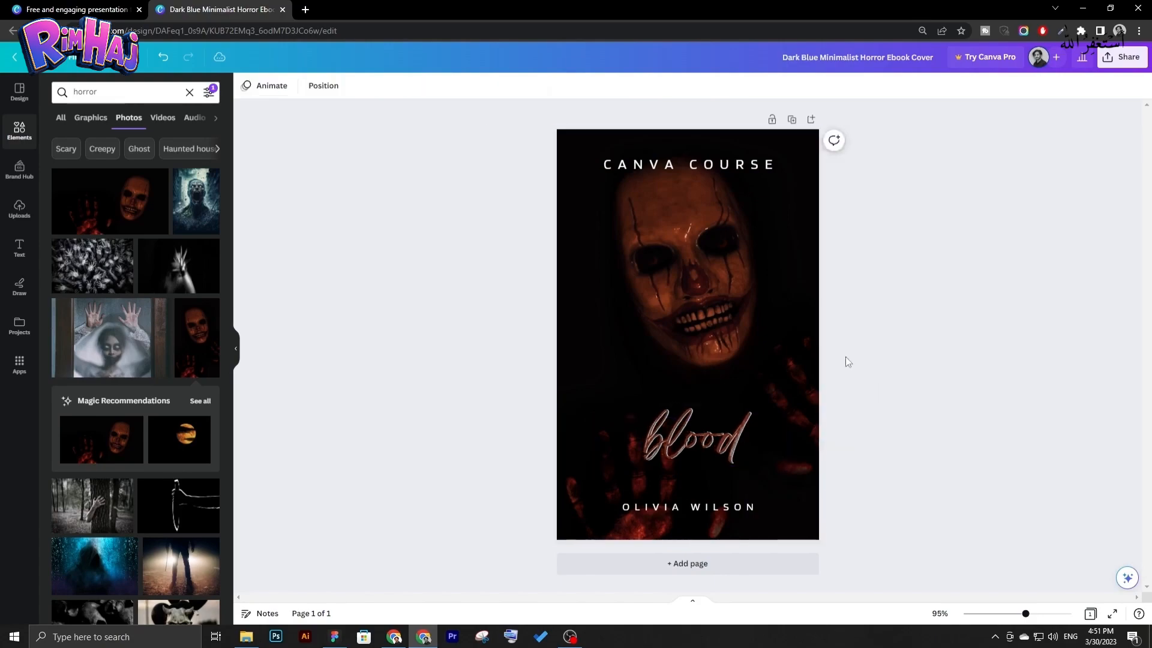
Return to the ebook template results in the other browser tab and look through more cover designs.
{"action": "left_click", "coordinate": [148, 9]}
{"action": "left_click", "coordinate": [157, 253]}
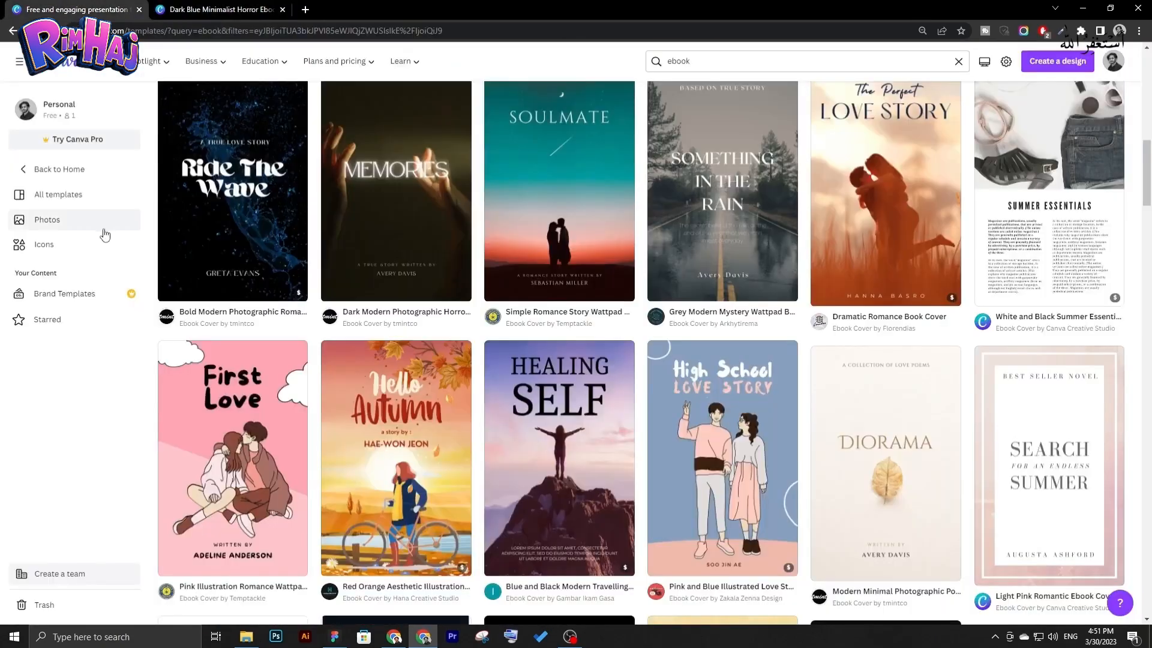
{"action": "scroll", "coordinate": [368, 294], "scroll_direction": "down", "scroll_amount": 8}
{"action": "scroll", "coordinate": [368, 294], "scroll_direction": "down", "scroll_amount": 2}
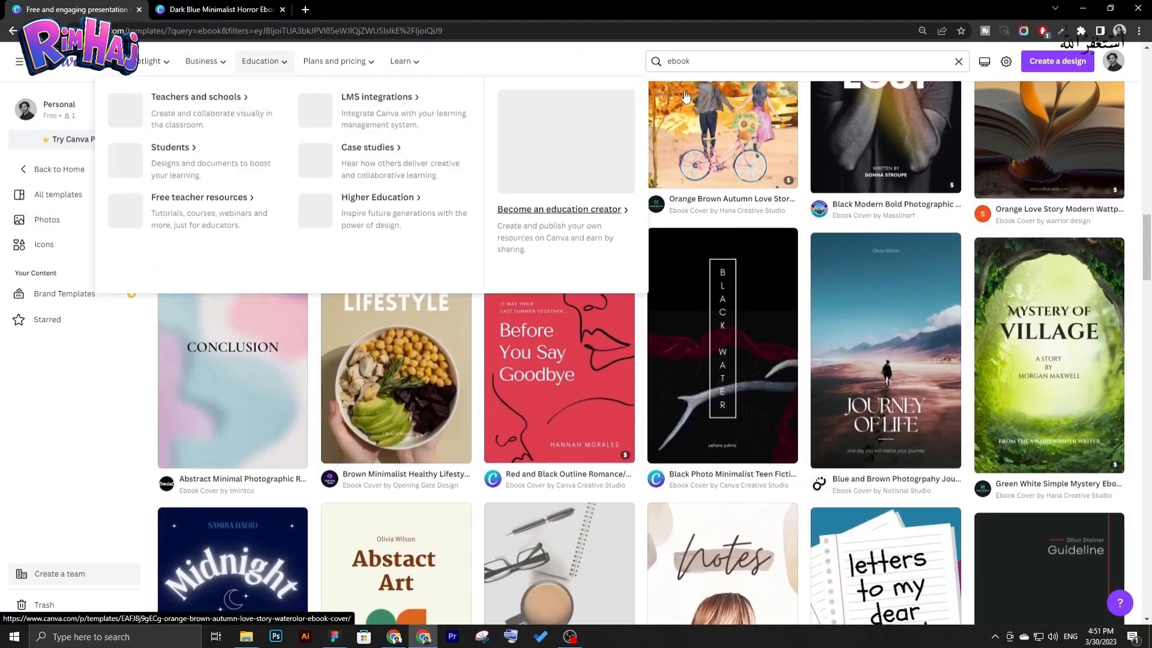
Open the print Cards page and look over its landscape flat card templates.
{"action": "mouse_move", "coordinate": [136, 72]}
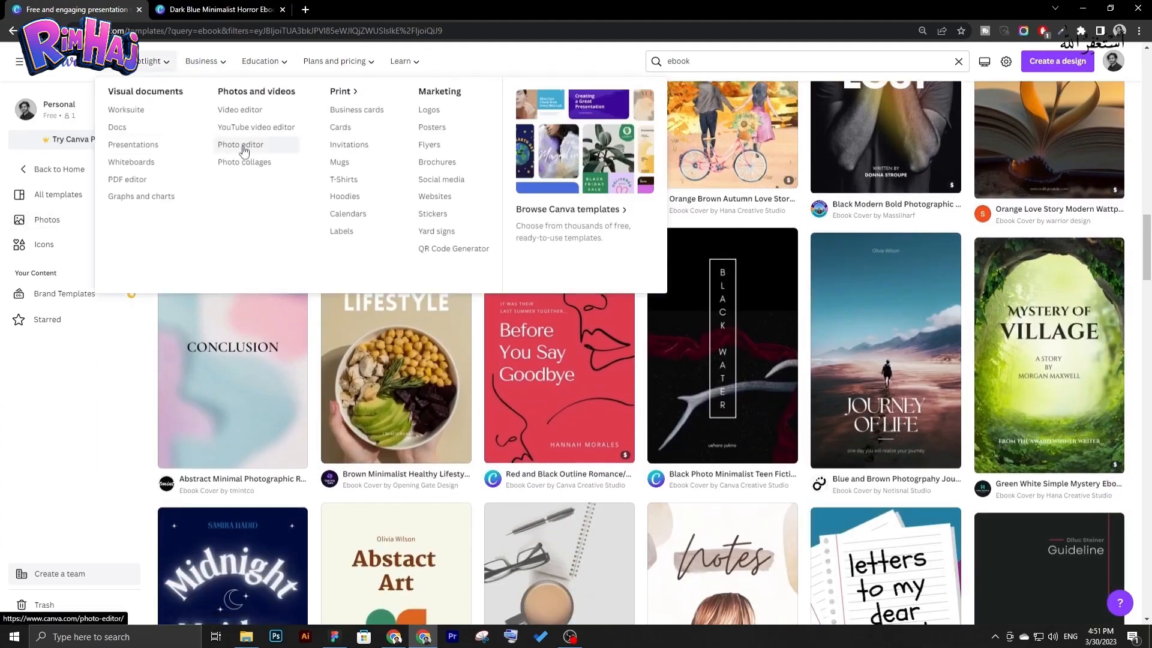
{"action": "left_click", "coordinate": [348, 130]}
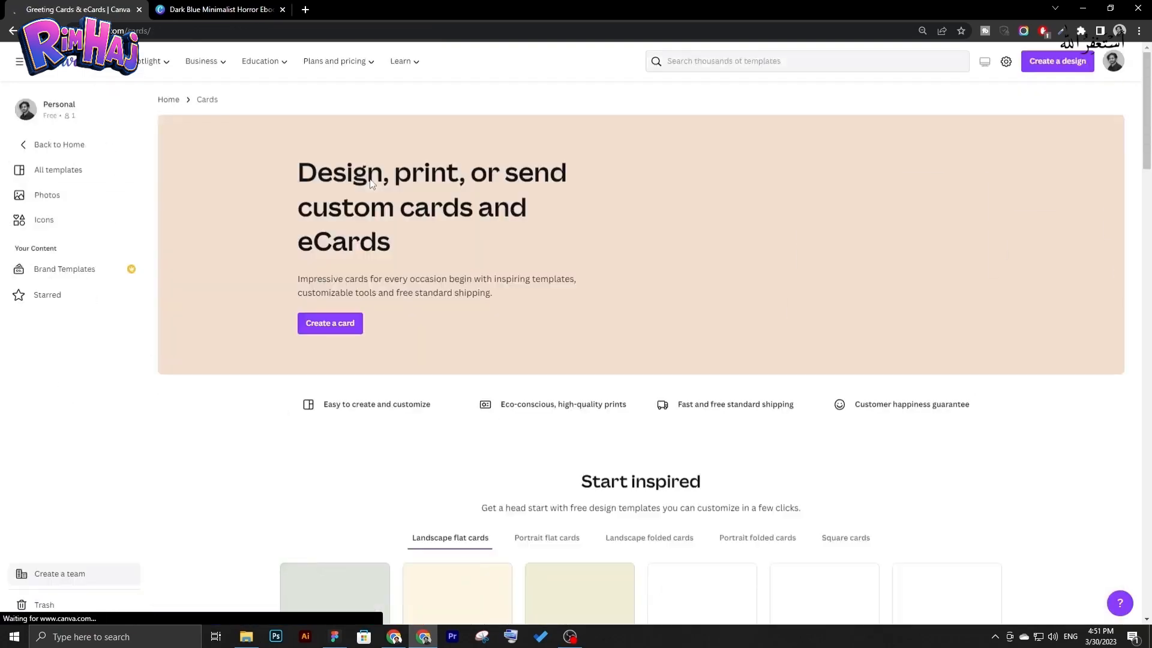
{"action": "scroll", "coordinate": [364, 188], "scroll_direction": "down", "scroll_amount": 7}
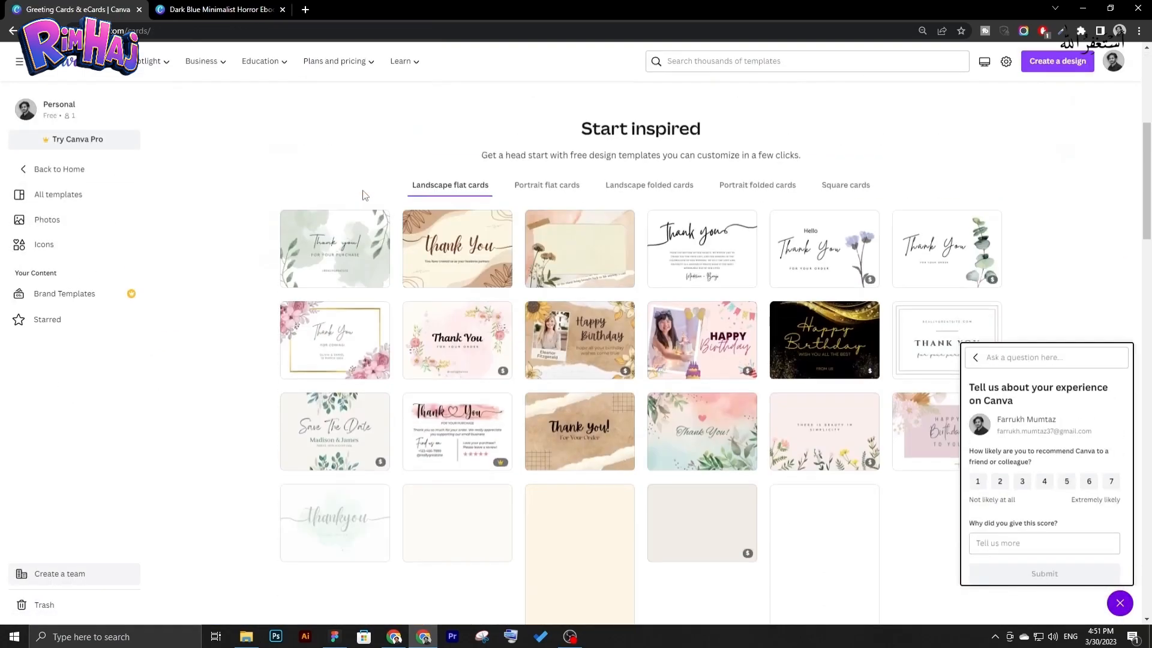
{"action": "scroll", "coordinate": [363, 200], "scroll_direction": "up", "scroll_amount": 5}
{"action": "scroll", "coordinate": [362, 199], "scroll_direction": "up", "scroll_amount": 2}
Open the print T-shirts page and look through its trending design templates.
{"action": "mouse_move", "coordinate": [153, 60]}
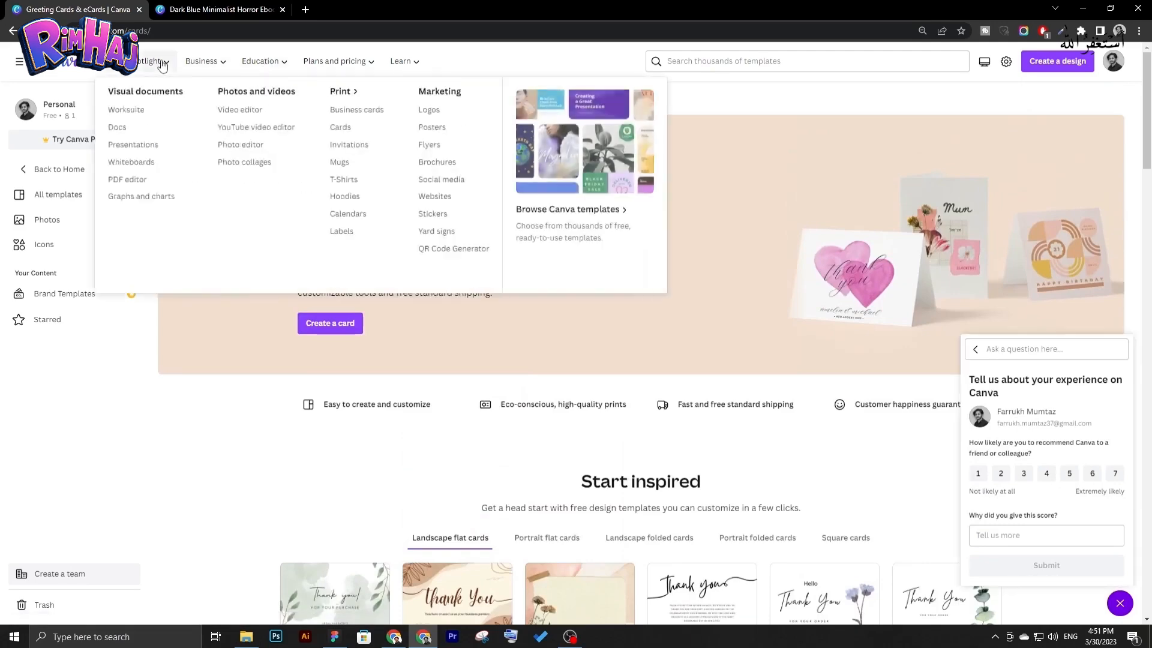
{"action": "left_click", "coordinate": [340, 180]}
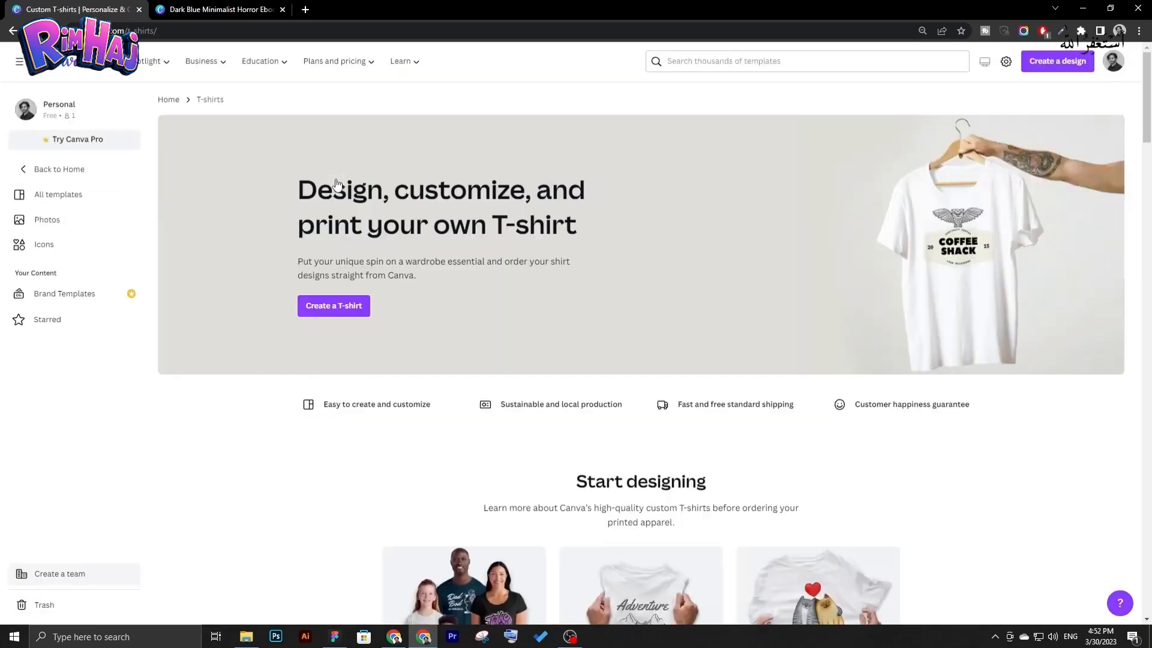
{"action": "scroll", "coordinate": [338, 189], "scroll_direction": "down", "scroll_amount": 6}
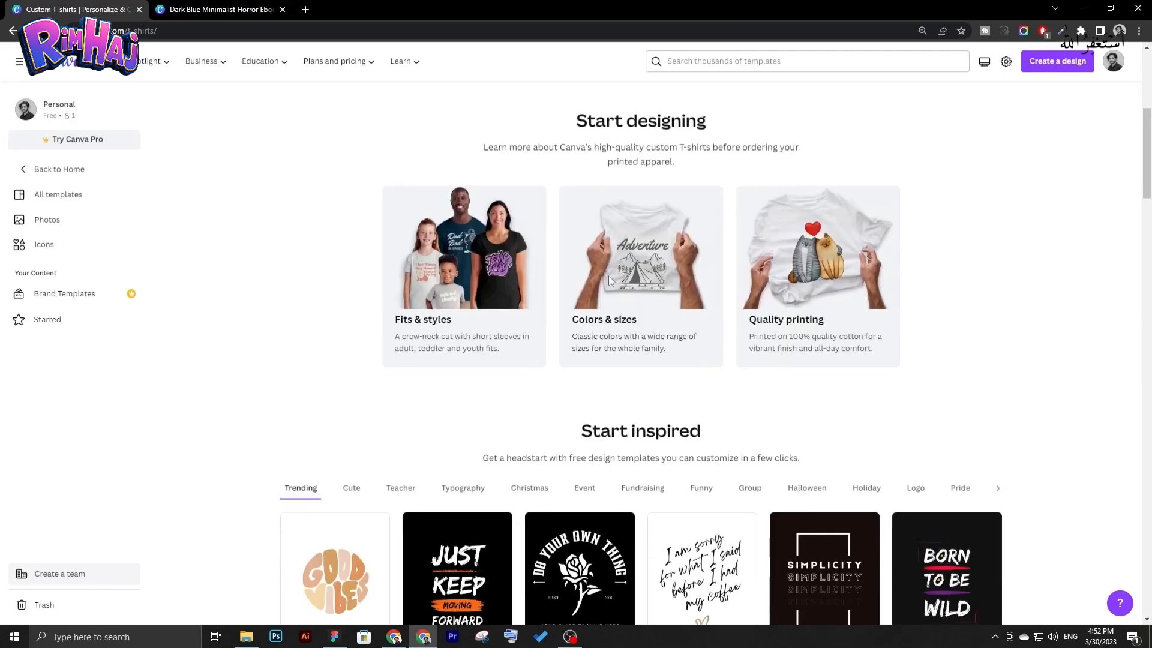
{"action": "scroll", "coordinate": [452, 268], "scroll_direction": "down", "scroll_amount": 6}
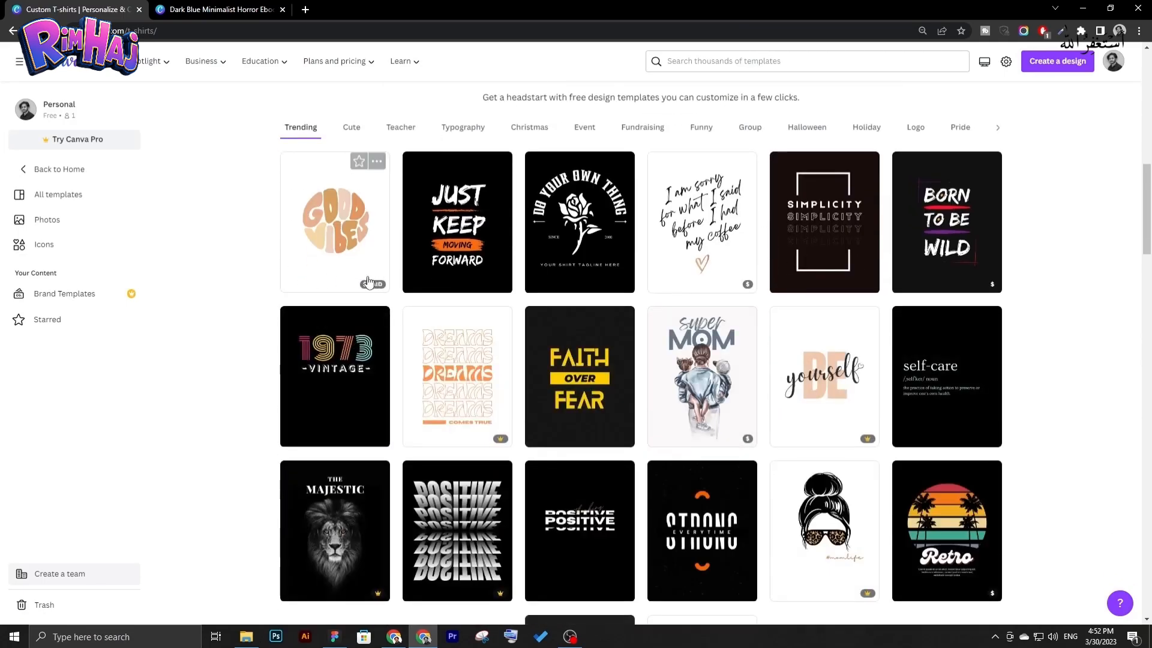
{"action": "scroll", "coordinate": [370, 271], "scroll_direction": "up", "scroll_amount": 9}
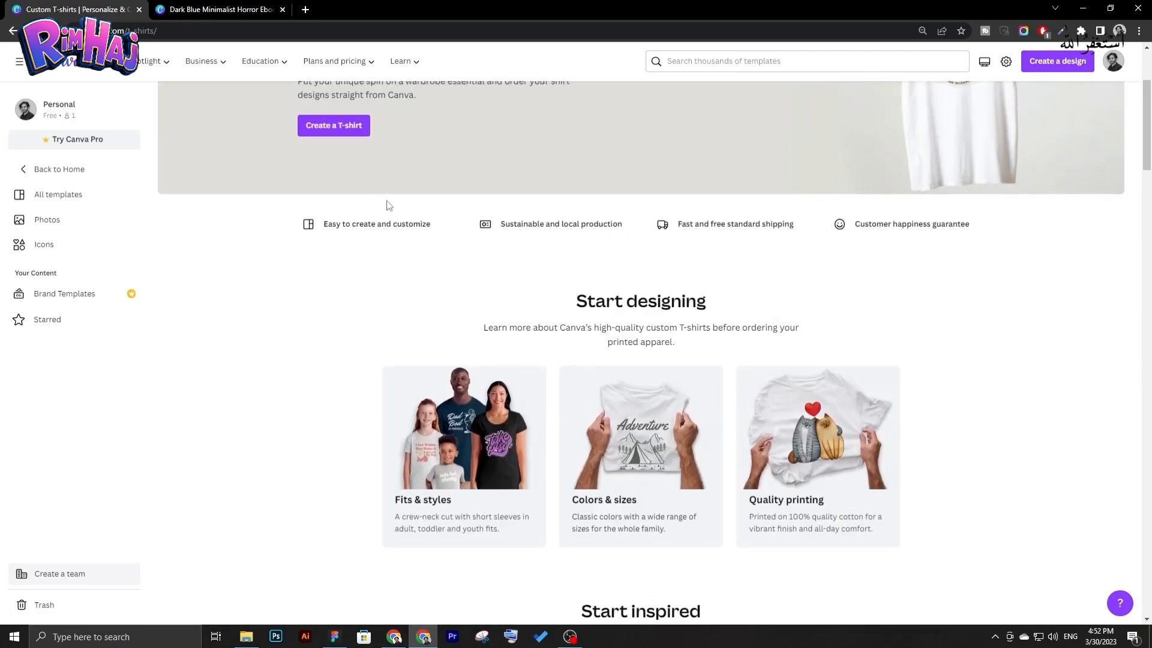